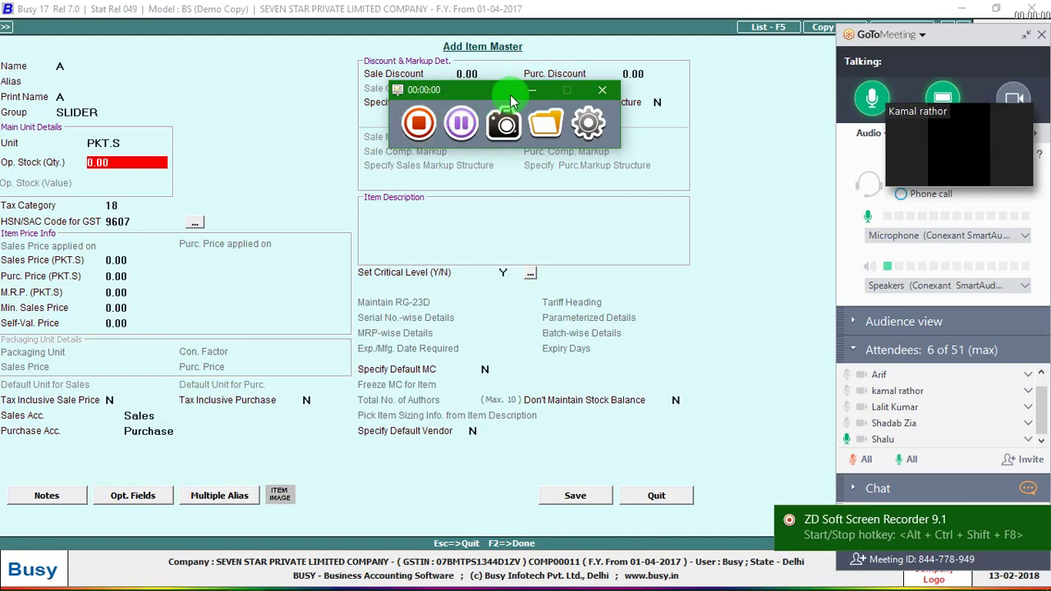
# Quit the item master without saving and return to the Masters menu
pyautogui.click(536, 93)
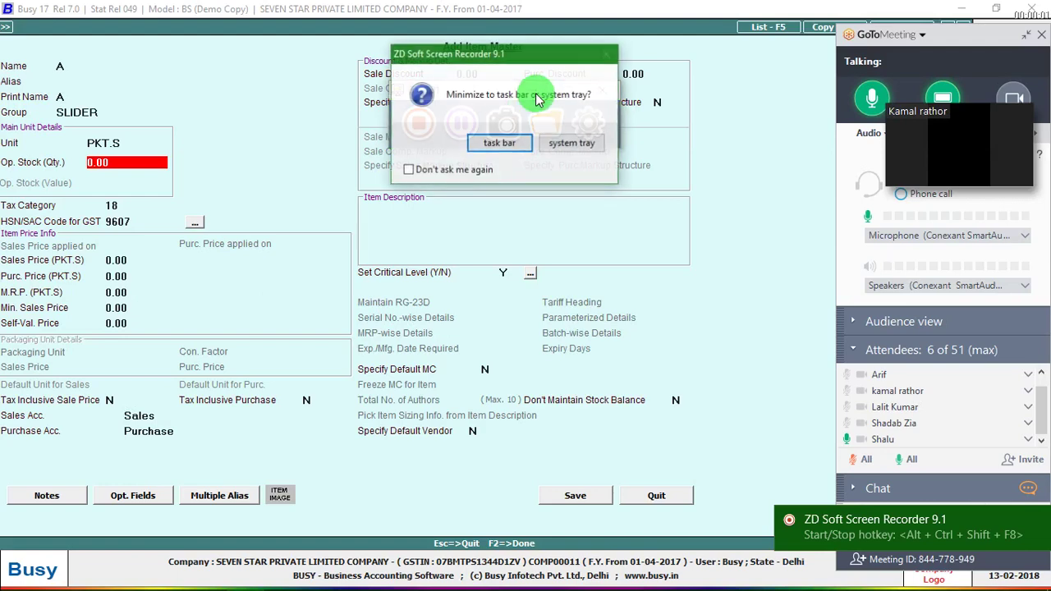
pyautogui.click(496, 140)
pyautogui.press('Escape')
pyautogui.press('Return')
pyautogui.press('Escape')
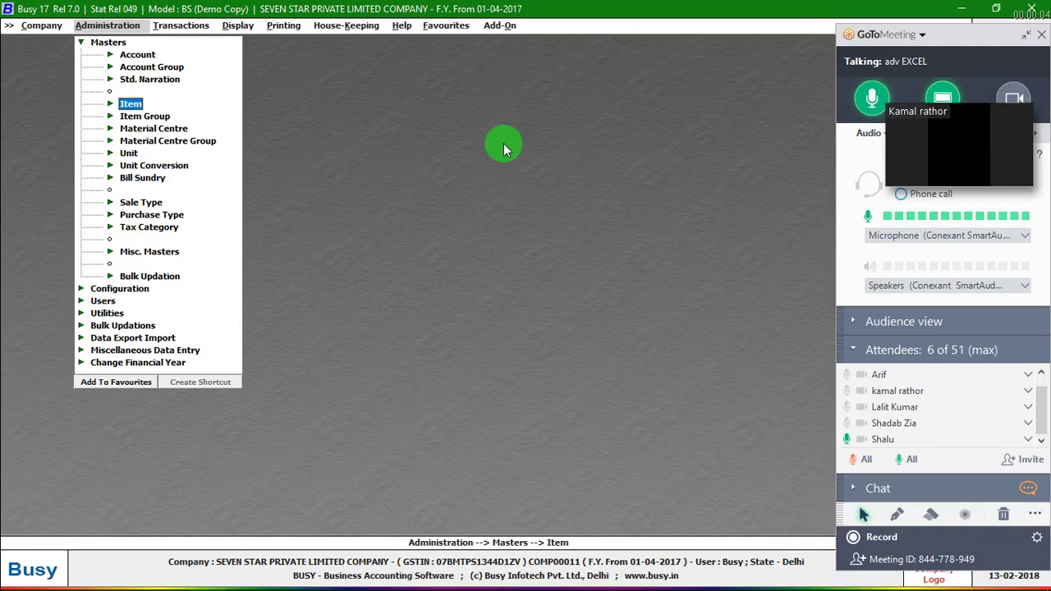
# Open a new Material Centre form, then close it unchanged
pyautogui.press('Down')
pyautogui.press('Down')
pyautogui.press('Return')
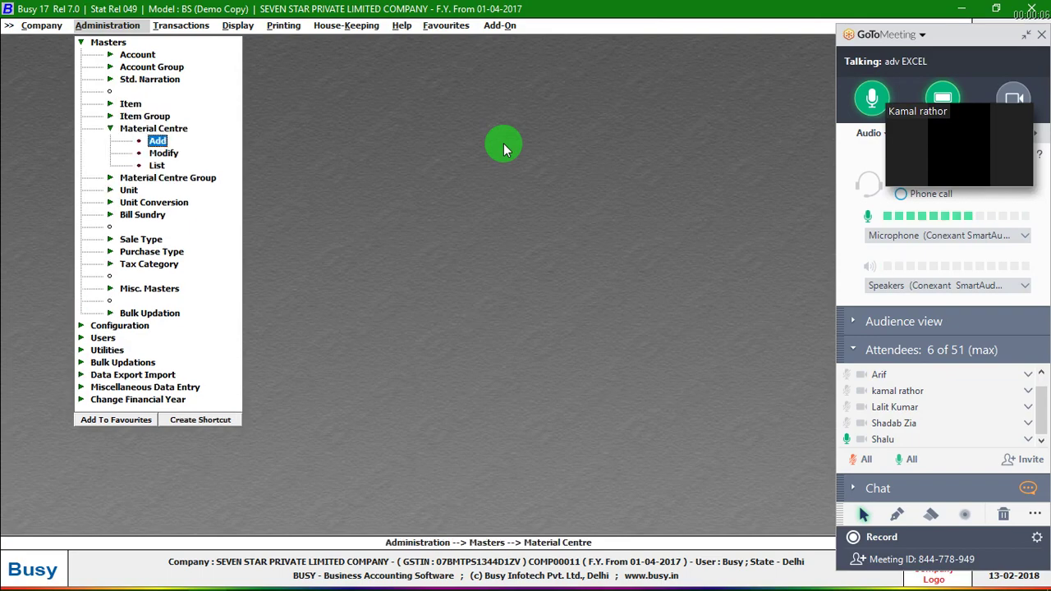
pyautogui.press('Return')
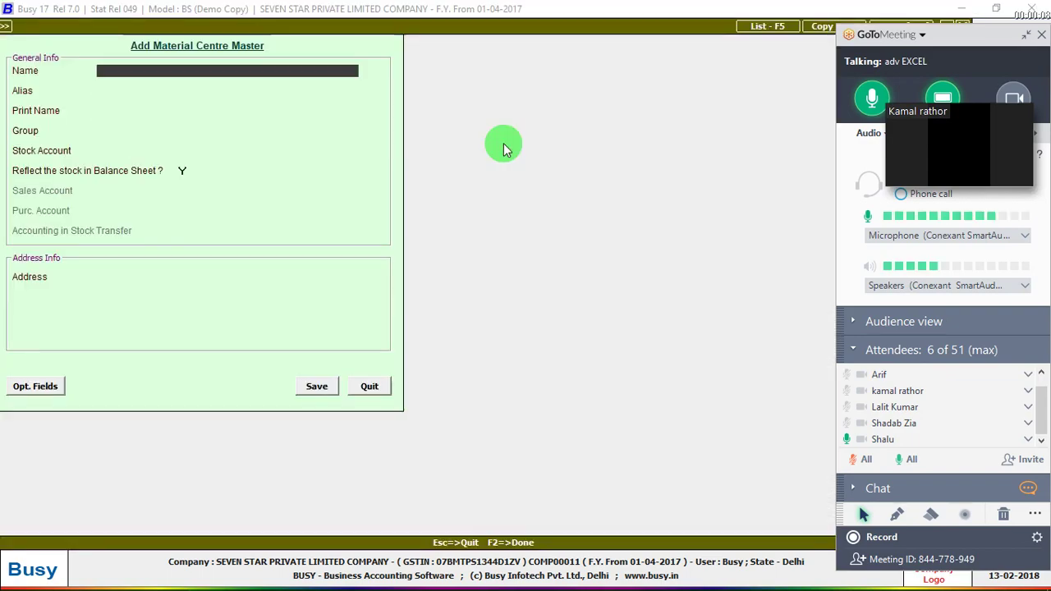
pyautogui.press('Escape')
pyautogui.press('Escape')
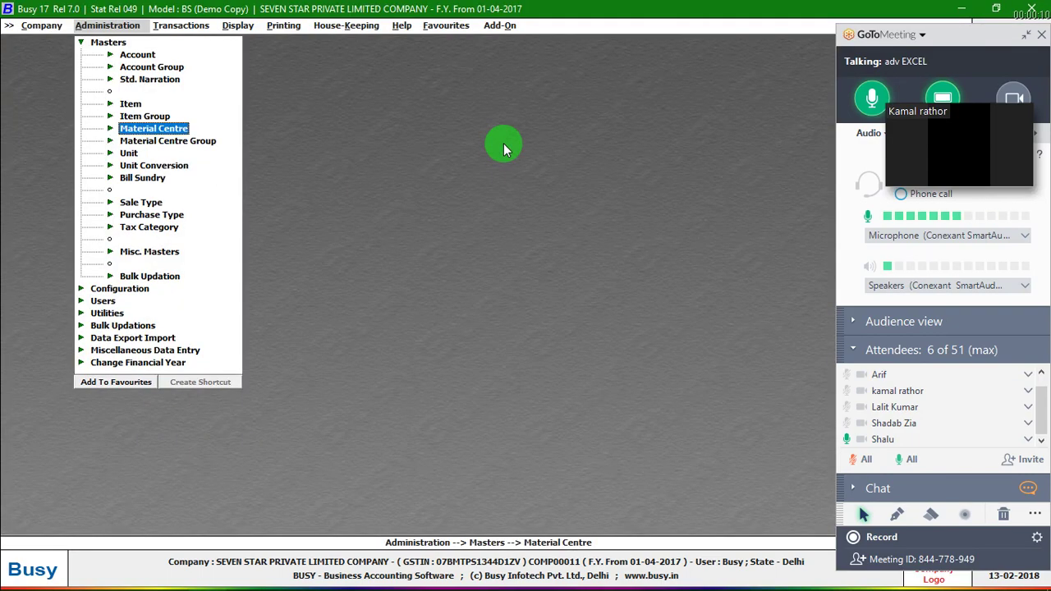
# Start a new sales voucher dated 01-04-2017, dismissing the demo-copy warning
pyautogui.press('Right')
pyautogui.press('Return')
pyautogui.press('Down')
pyautogui.press('Down')
pyautogui.press('Down')
pyautogui.press('Down')
pyautogui.press('Down')
pyautogui.press('Down')
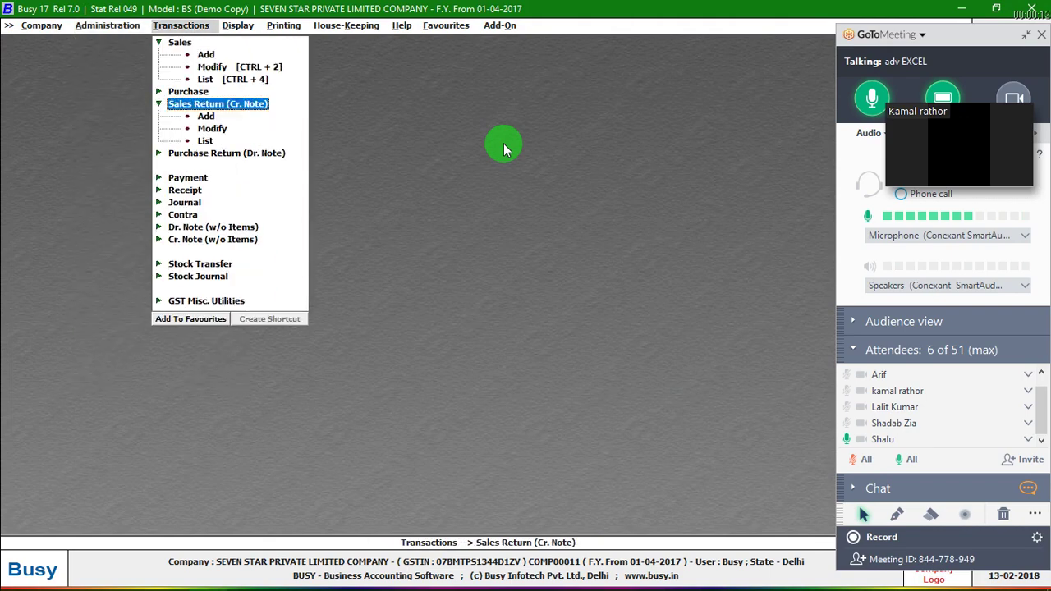
pyautogui.press('Up')
pyautogui.press('Up')
pyautogui.press('Up')
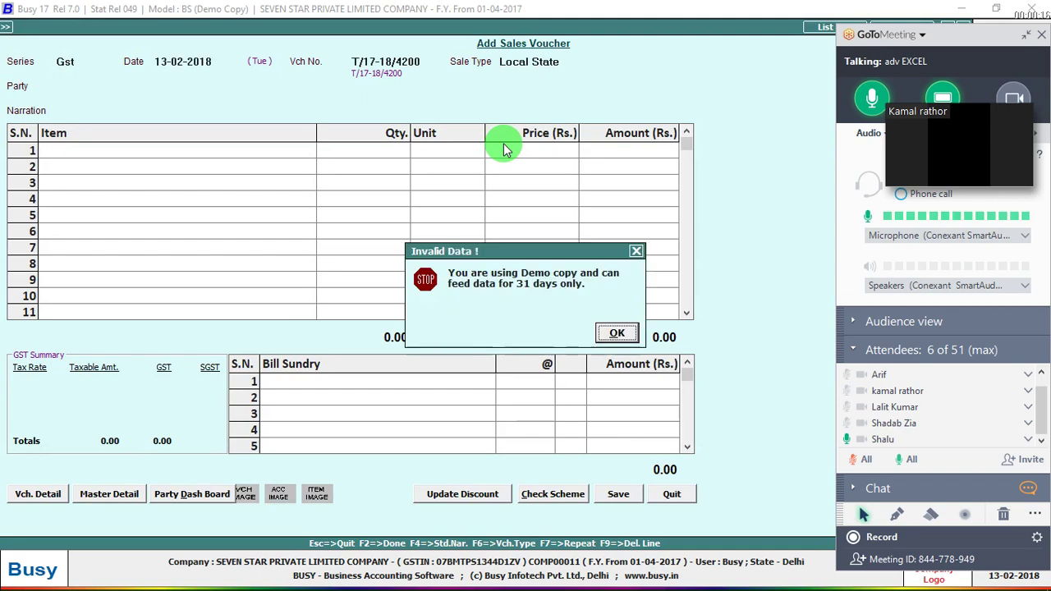
pyautogui.press('Return')
pyautogui.write('-4')
pyautogui.press('Return')
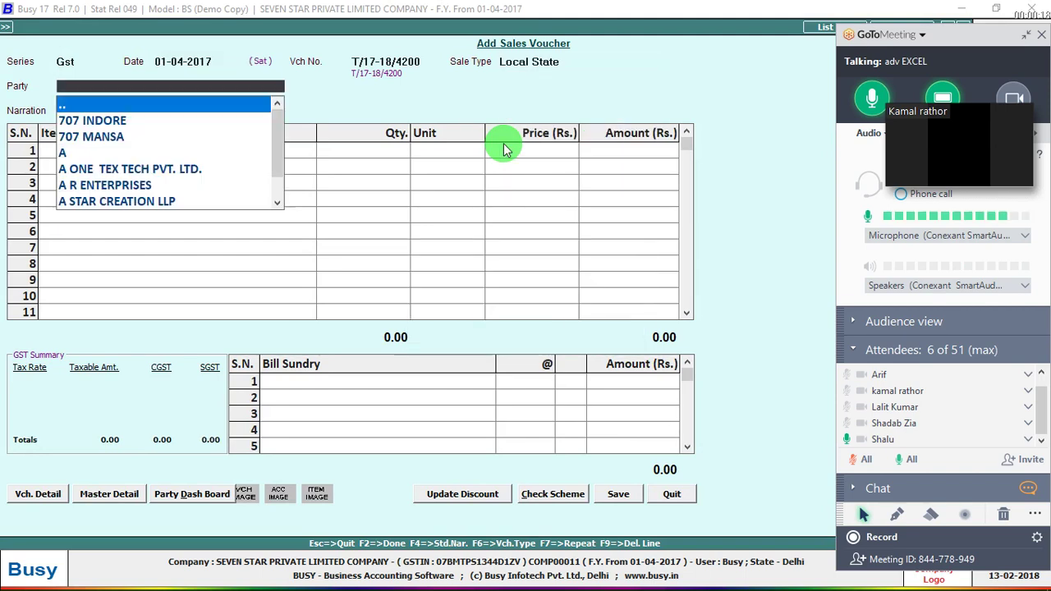
# Enter party Punjab National Bank and item New Slider, see only Main Store offered, then abandon the voucher
pyautogui.write('pun')
pyautogui.press('Return')
pyautogui.press('F2')
pyautogui.press('Return')
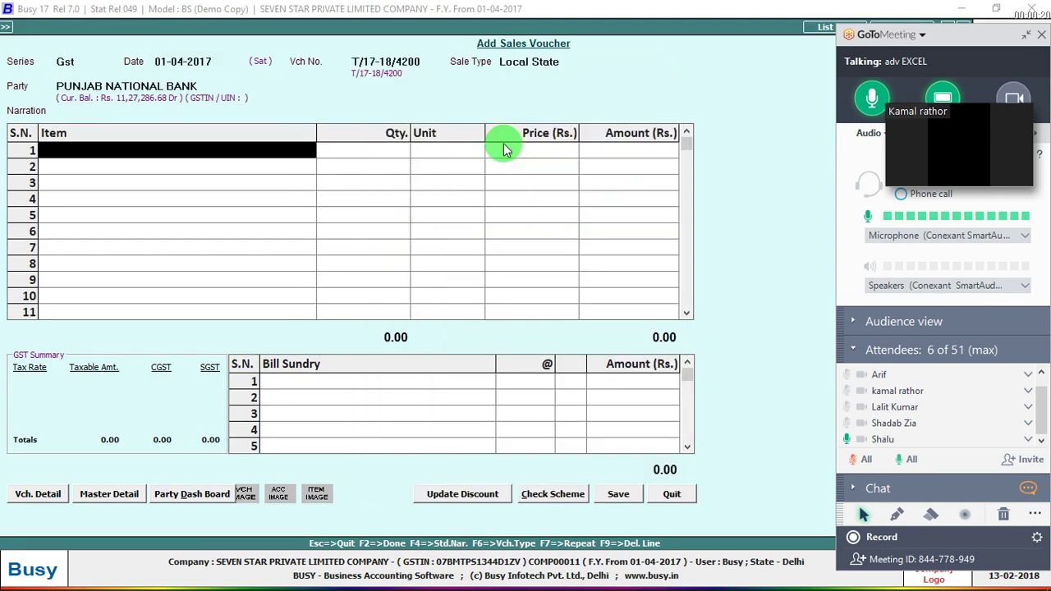
pyautogui.press('Return')
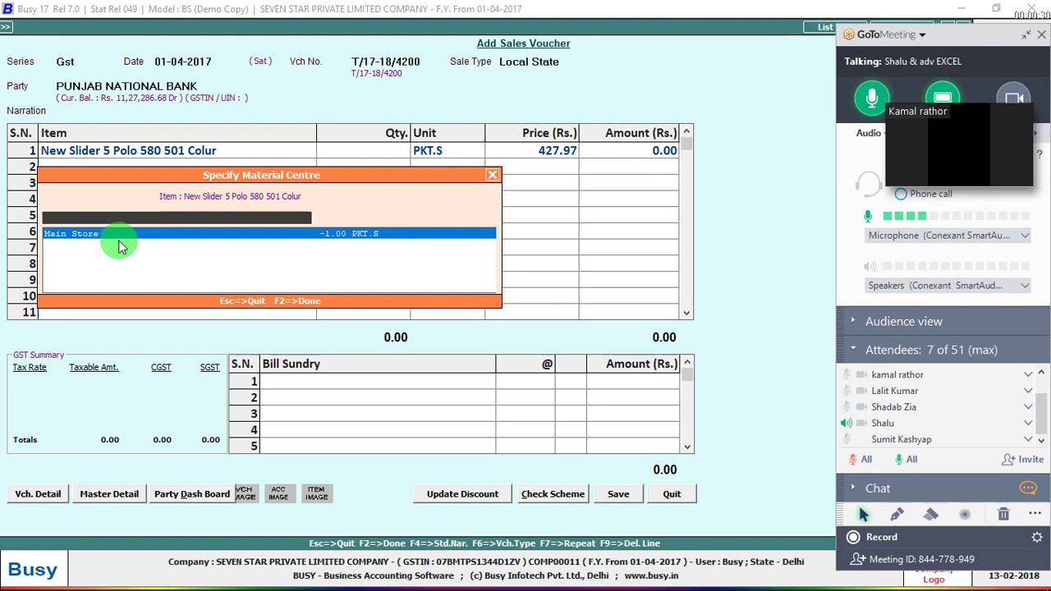
pyautogui.press('Return')
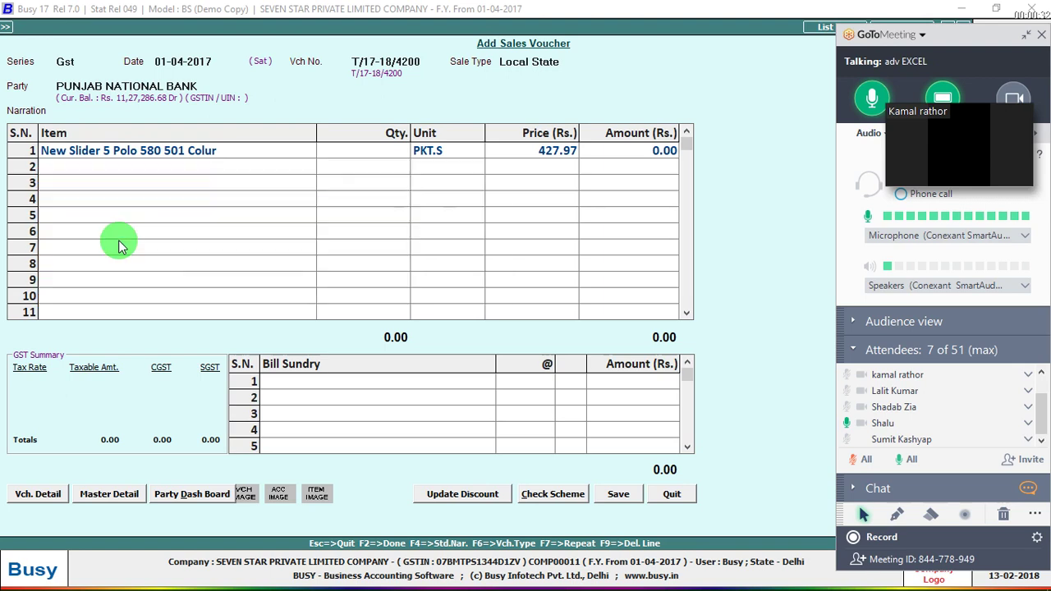
pyautogui.press('Escape')
# Enter 1ST FLOOR and 2ND FLOOR as Godowns material centres, saving each, then close the form
pyautogui.press('Left')
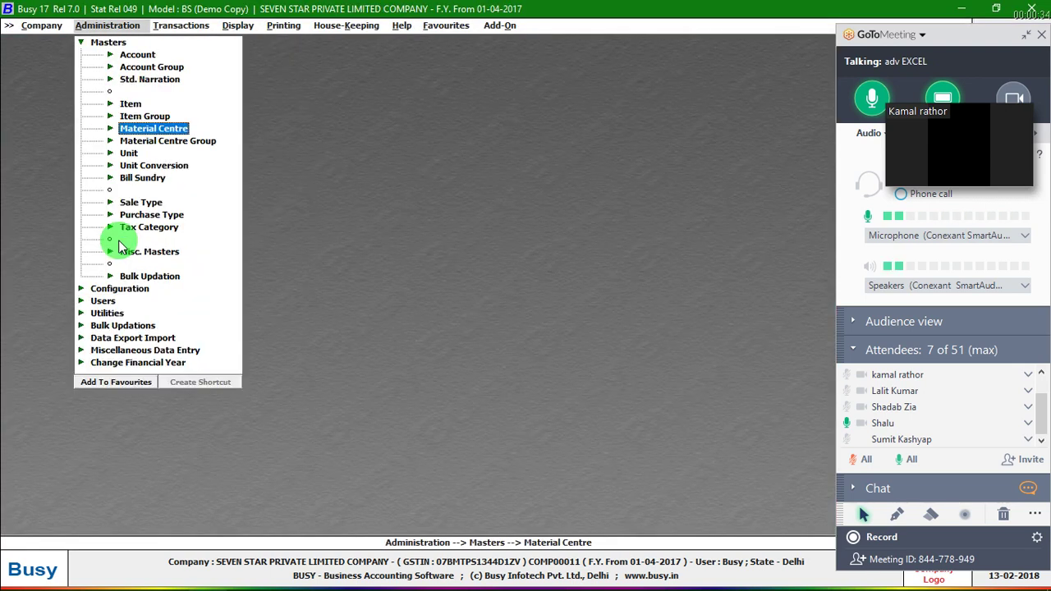
pyautogui.press('Return')
pyautogui.press('Return')
pyautogui.write('ST F')
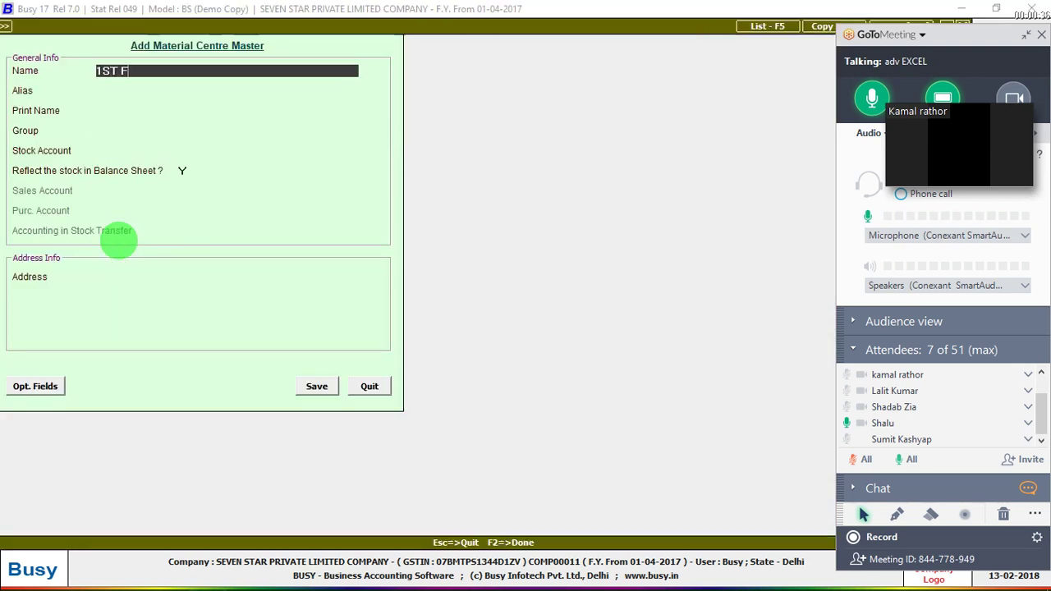
pyautogui.write('LOOR')
pyautogui.press('Return')
pyautogui.press('Return')
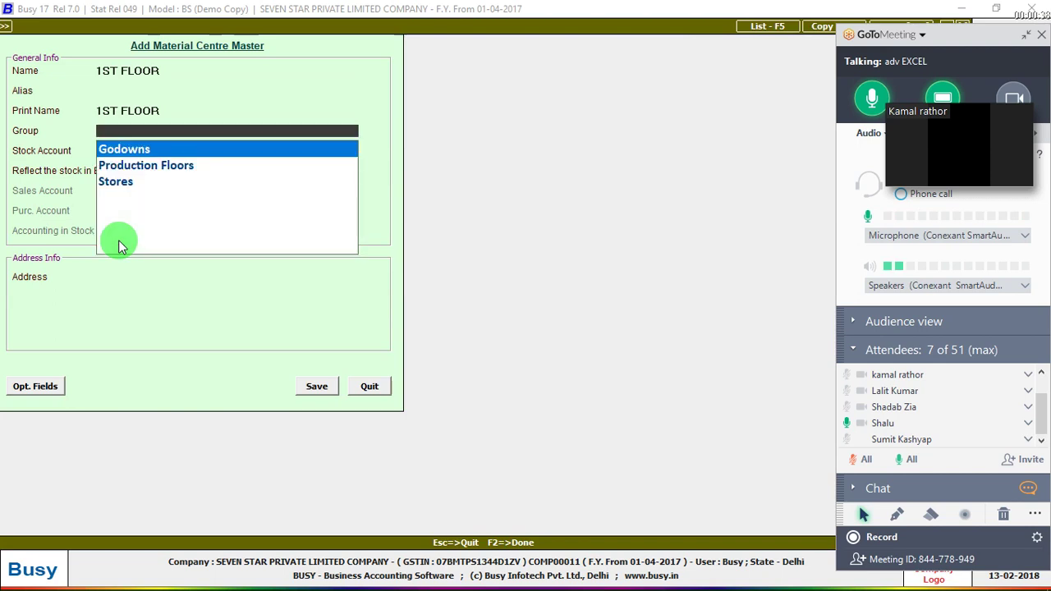
pyautogui.press('Return')
pyautogui.press('Return')
pyautogui.press('Return')
pyautogui.press('Return')
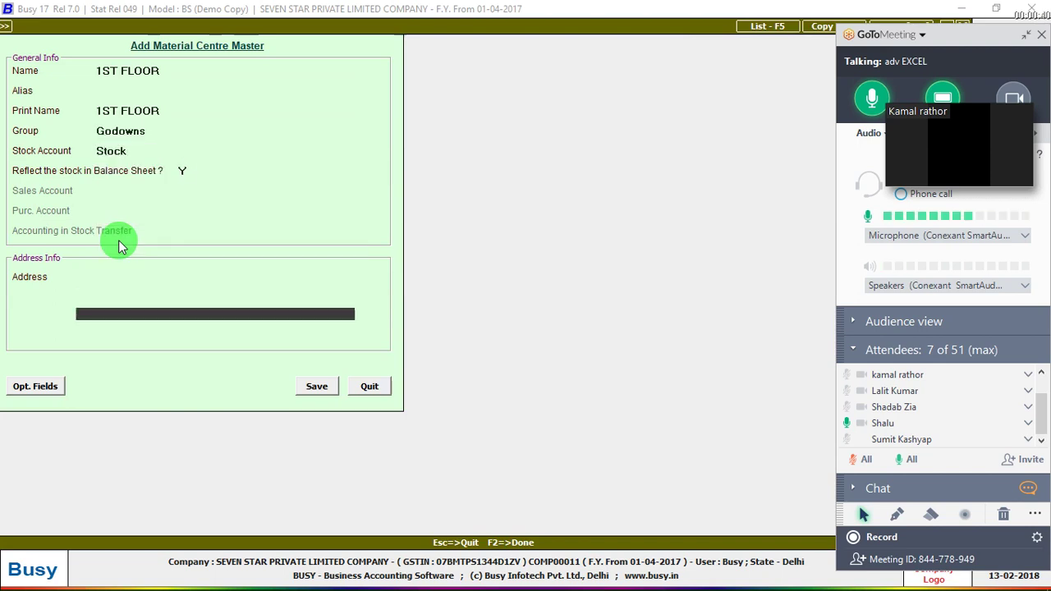
pyautogui.press('Return')
pyautogui.press('Return')
pyautogui.press('Return')
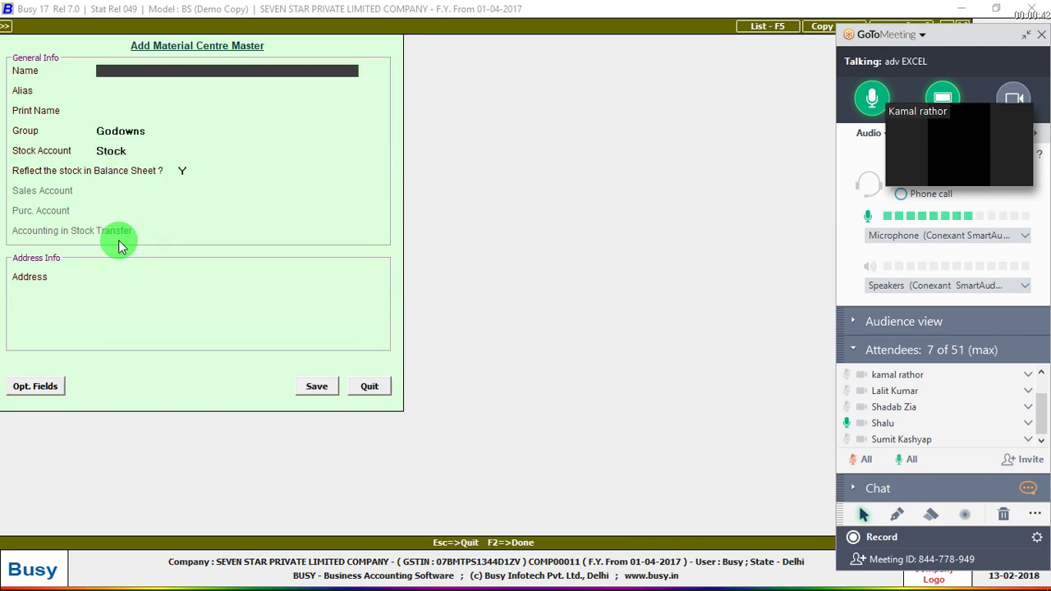
pyautogui.write('2ND F')
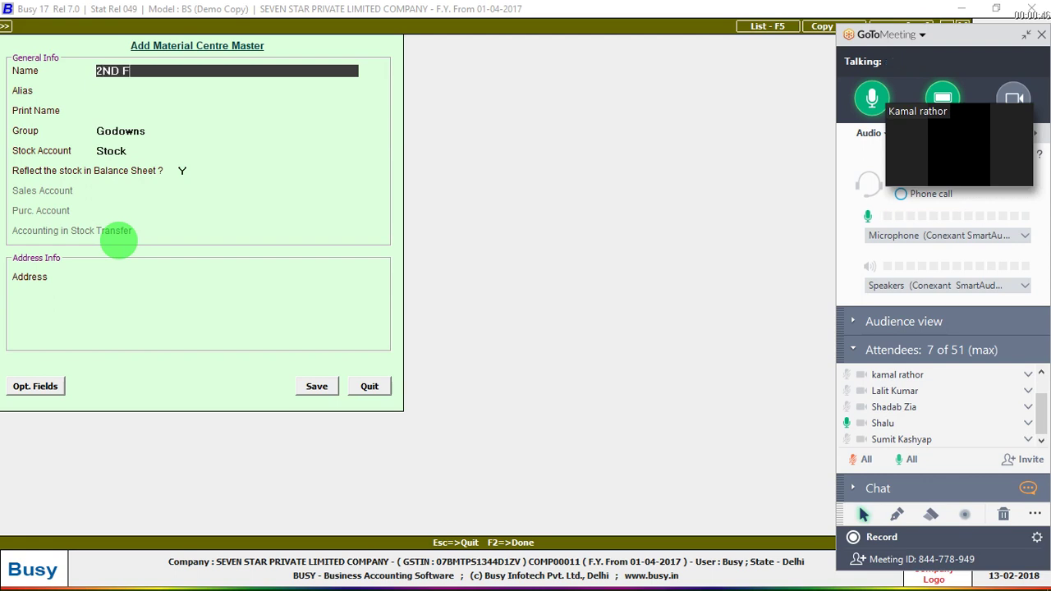
pyautogui.write('OR')
pyautogui.press('Return')
pyautogui.press('Return')
pyautogui.press('Return')
pyautogui.press('F2')
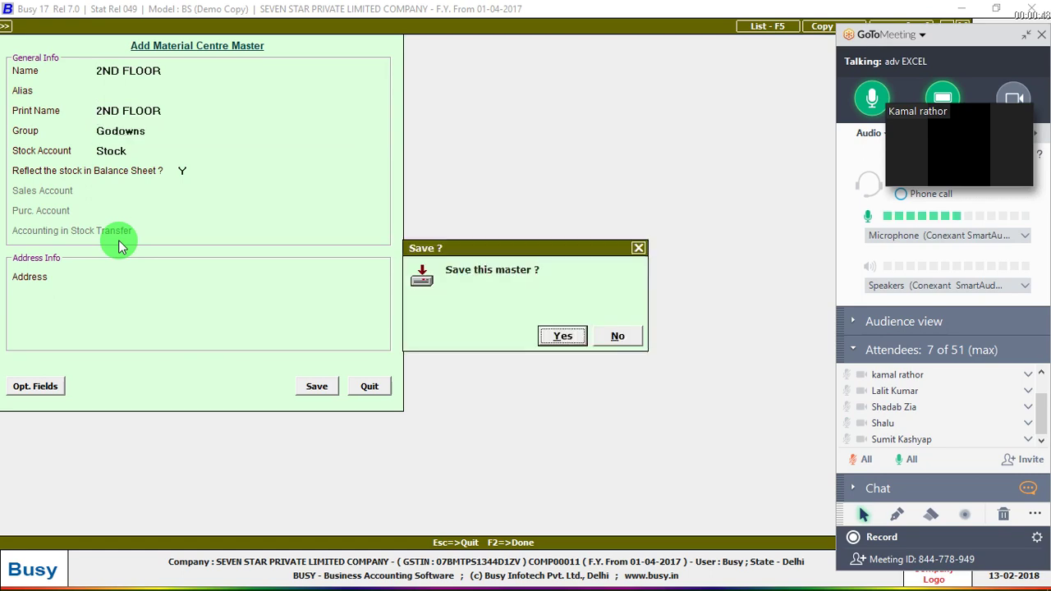
pyautogui.press('Return')
pyautogui.press('Escape')
# Start a sales voucher dated 01-04-2017 with Punjab National Bank as the party
pyautogui.press('Right')
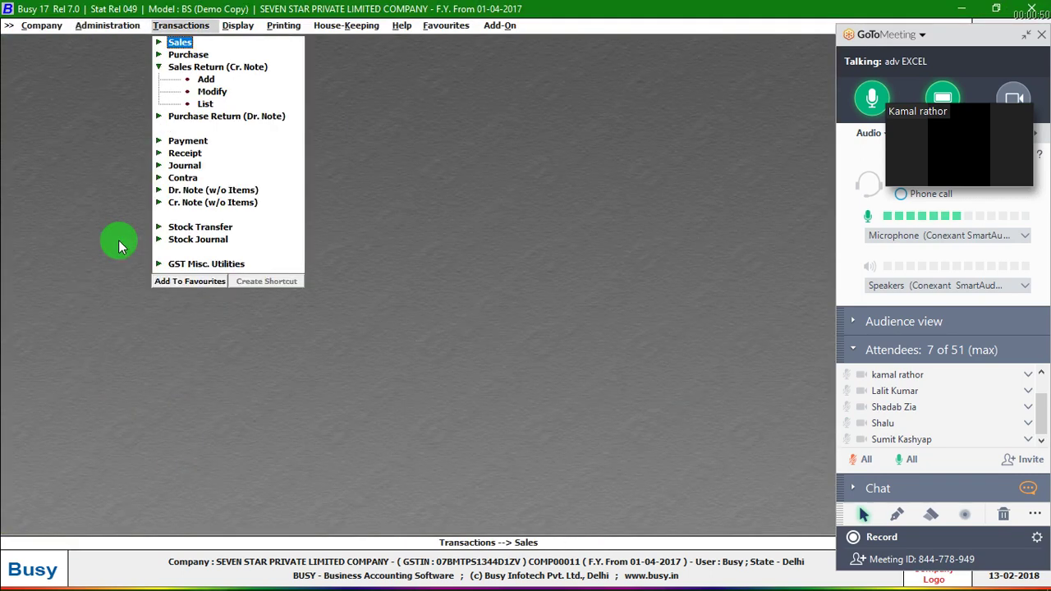
pyautogui.press('Return')
pyautogui.press('Return')
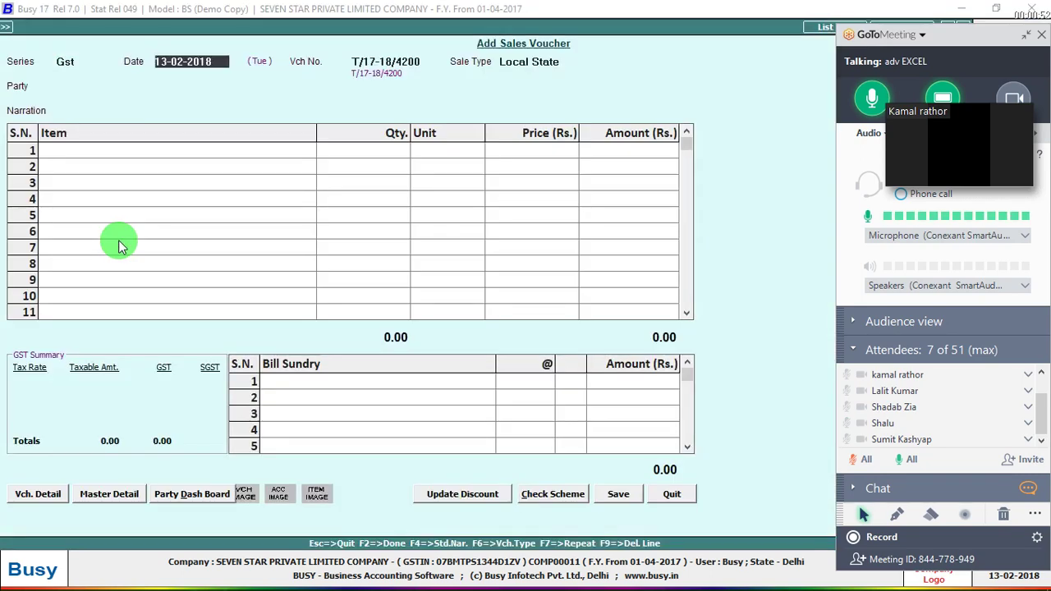
pyautogui.write('1-')
pyautogui.press('Return')
pyautogui.press('Return')
pyautogui.write('p')
pyautogui.press('Return')
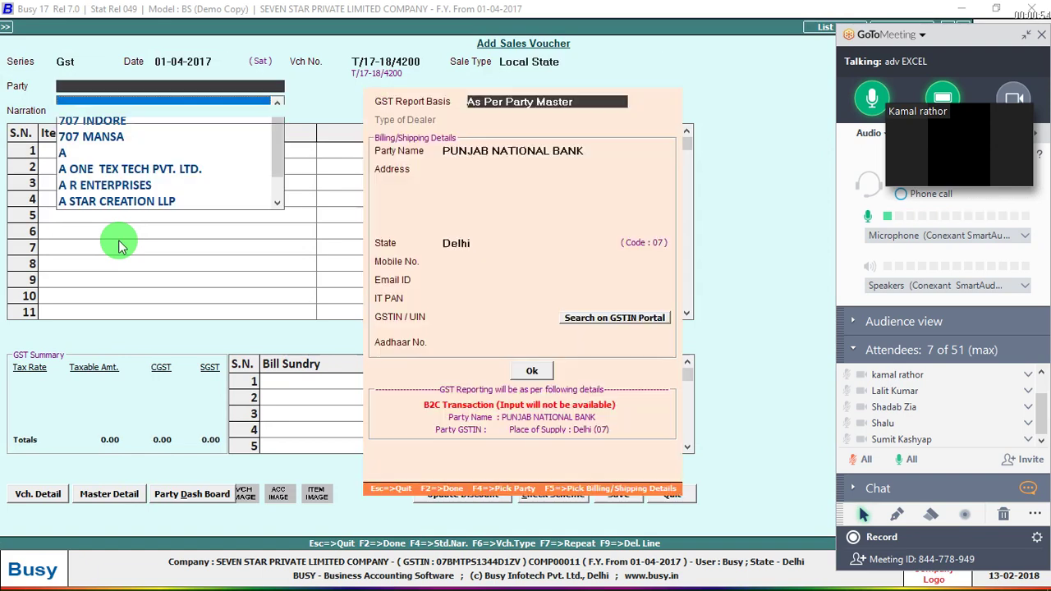
pyautogui.press('Return')
# Add the New Slider item, confirm 1ST FLOOR, 2ND FLOOR and Main Store are offered, then discard the voucher
pyautogui.press('F7')
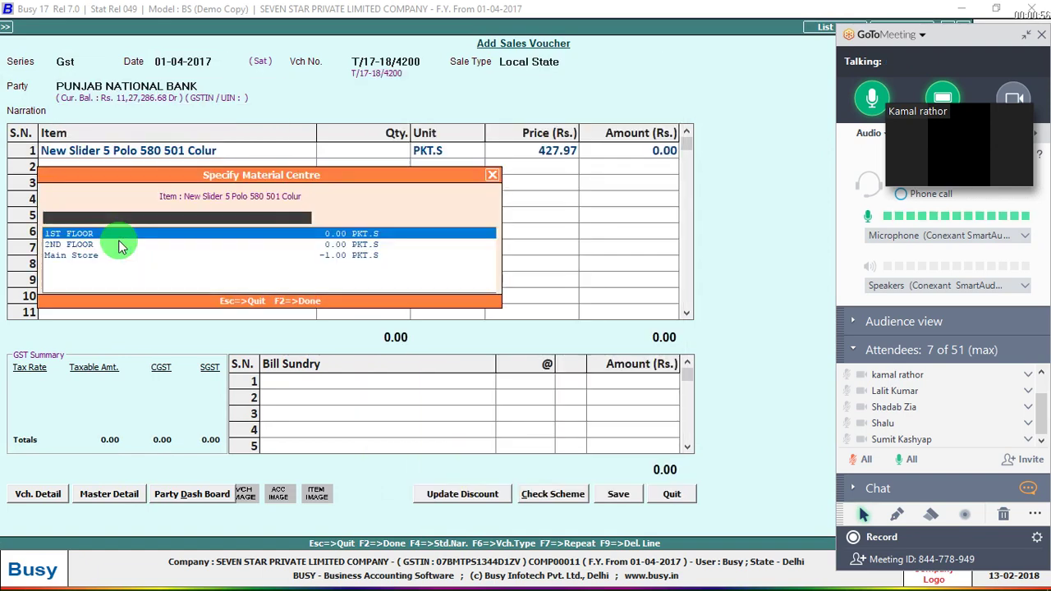
pyautogui.press('Down')
pyautogui.press('Down')
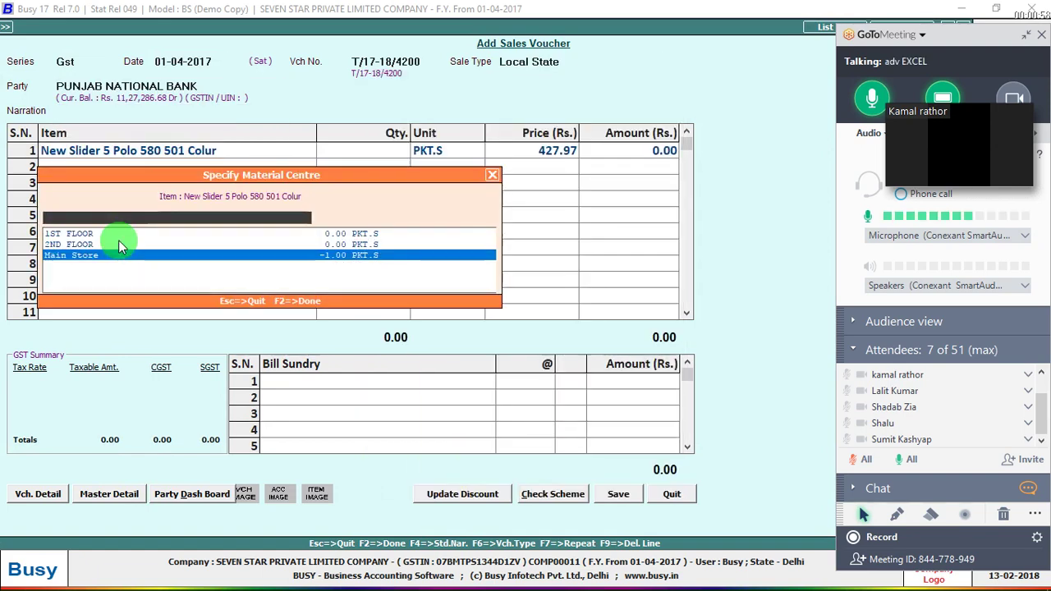
pyautogui.press('Return')
pyautogui.press('Escape')
pyautogui.press('Left')
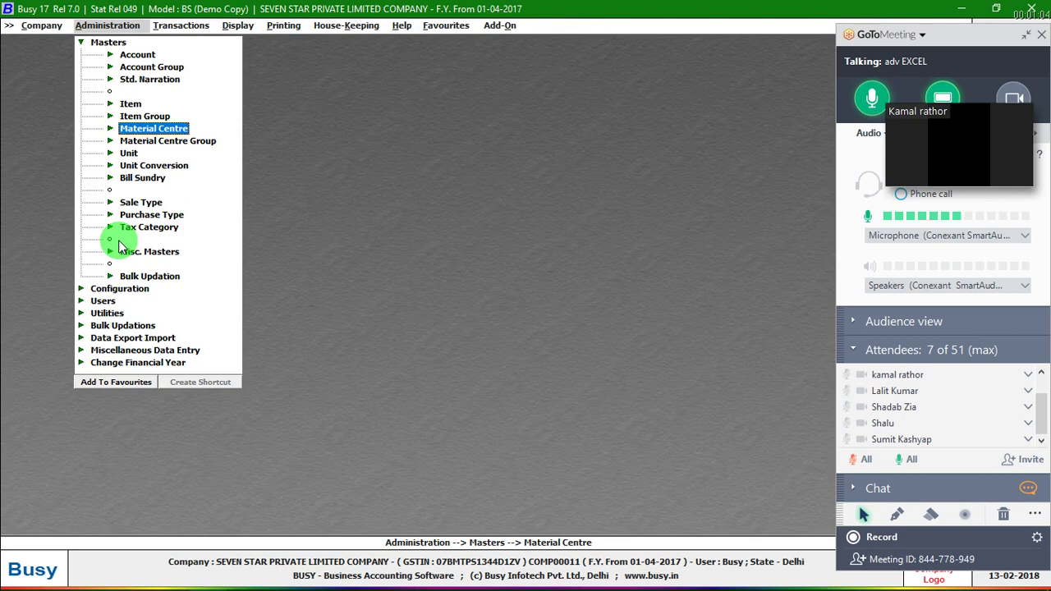
pyautogui.press('Down')
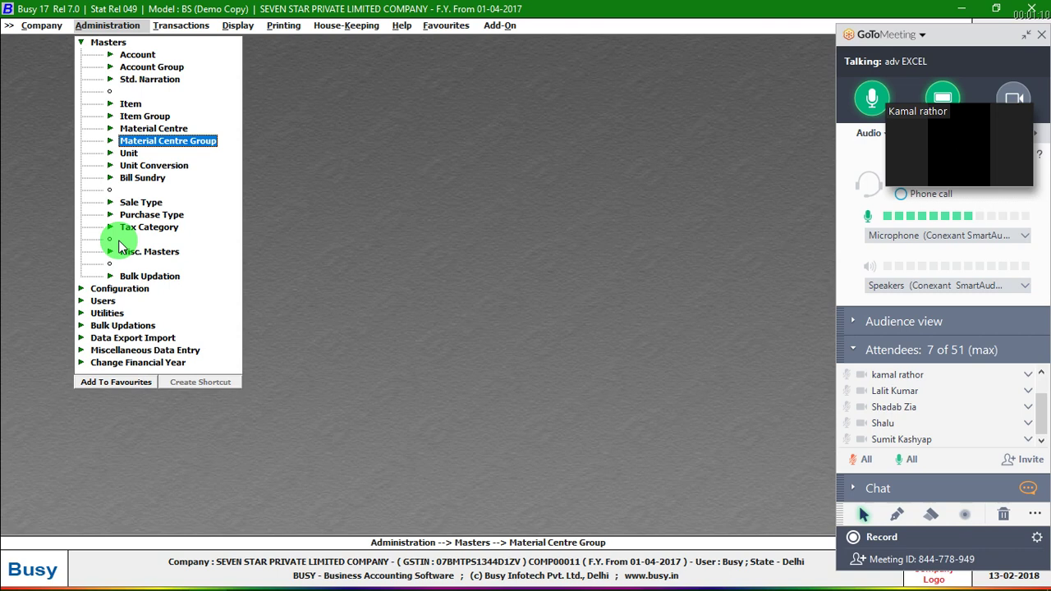
pyautogui.press('Up')
pyautogui.press('Return')
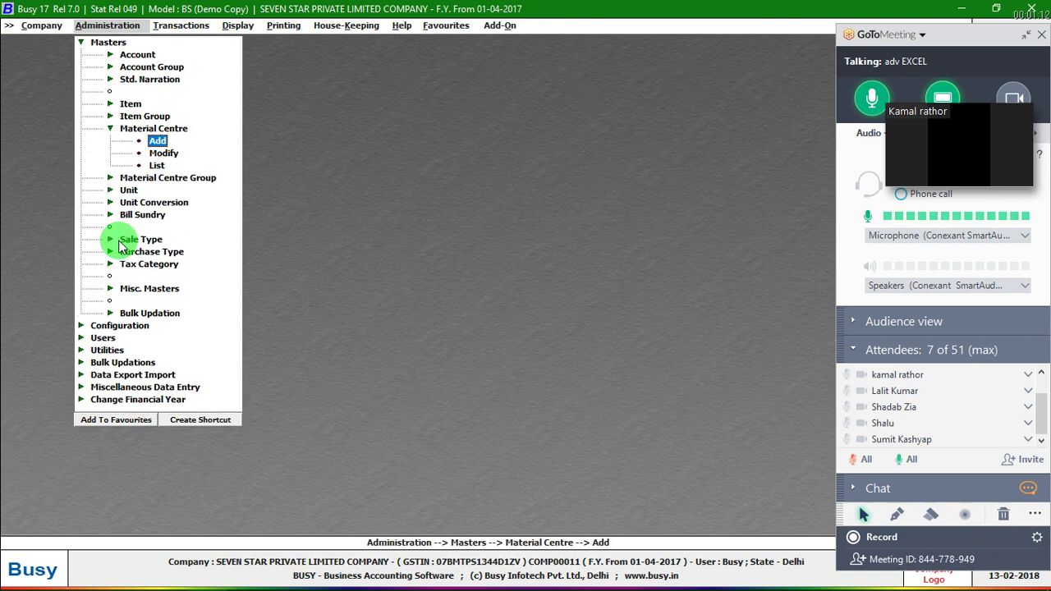
pyautogui.press('Down')
pyautogui.press('Return')
pyautogui.press('Return')
pyautogui.press('Return')
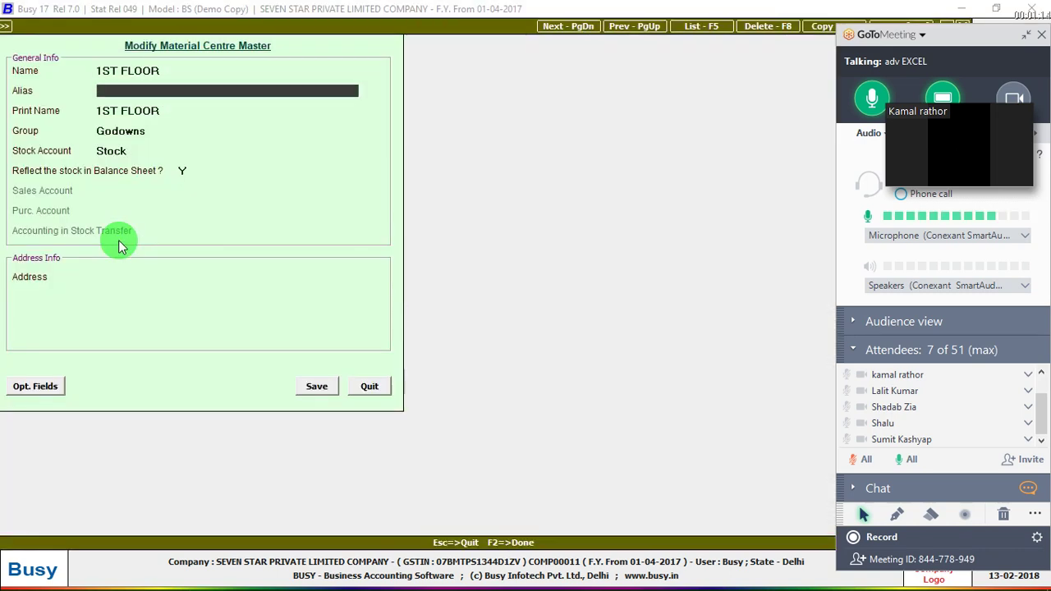
pyautogui.press('Return')
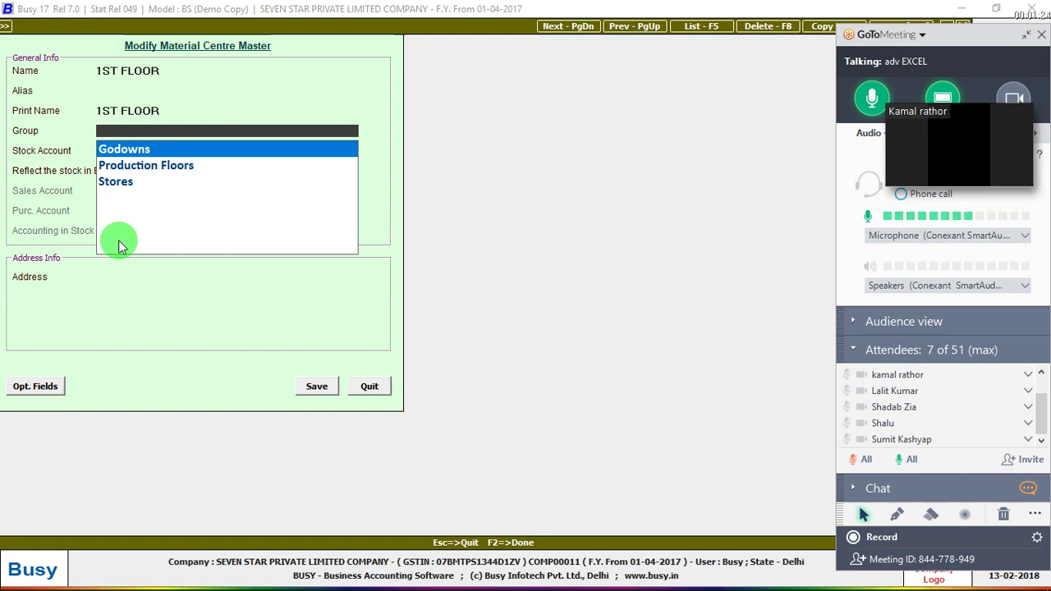
pyautogui.press('F3')
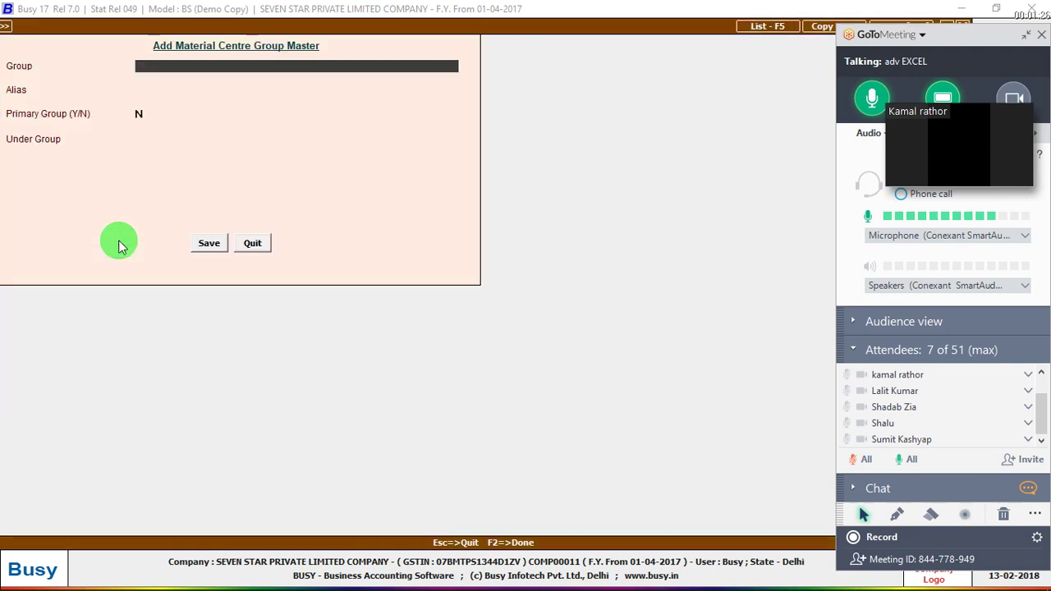
pyautogui.press('Escape')
pyautogui.press('Escape')
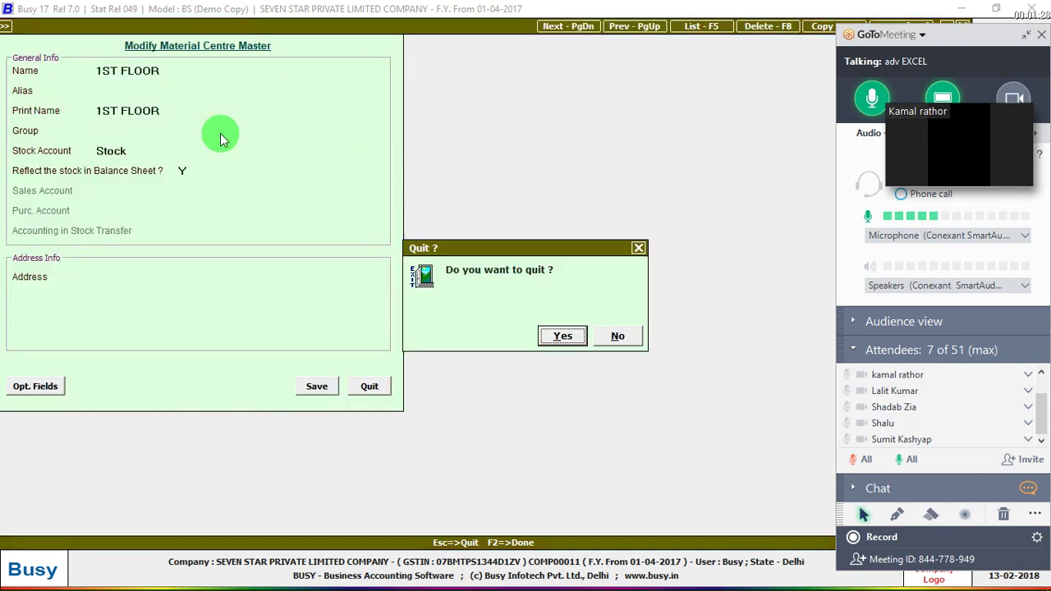
pyautogui.press('Return')
pyautogui.press('Escape')
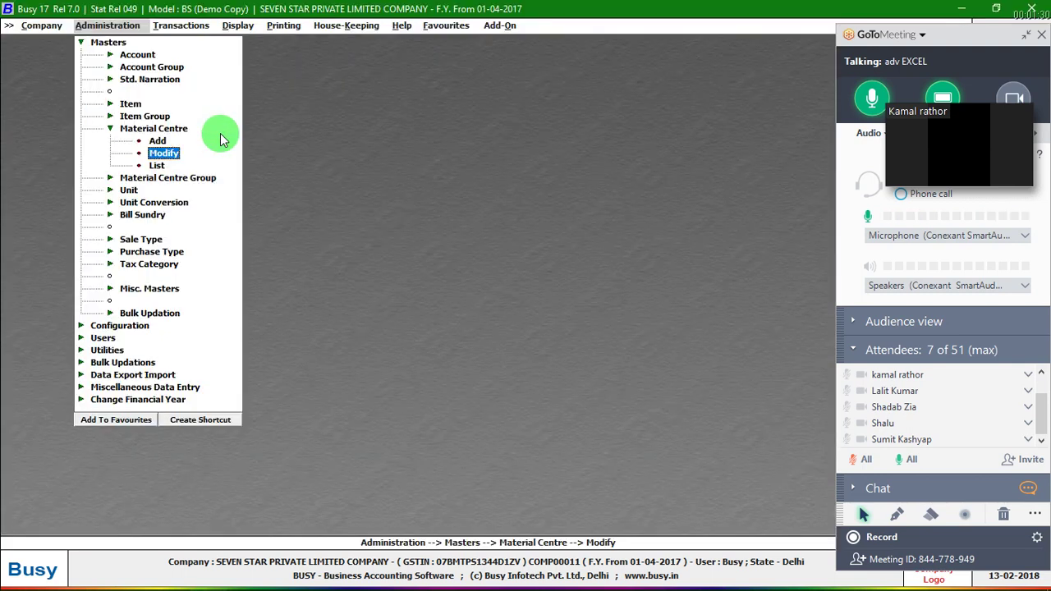
# Navigate the Masters menu to the Unit master and open the Add Unit form
pyautogui.press('Down')
pyautogui.press('Down')
pyautogui.press('Right')
pyautogui.press('Down')
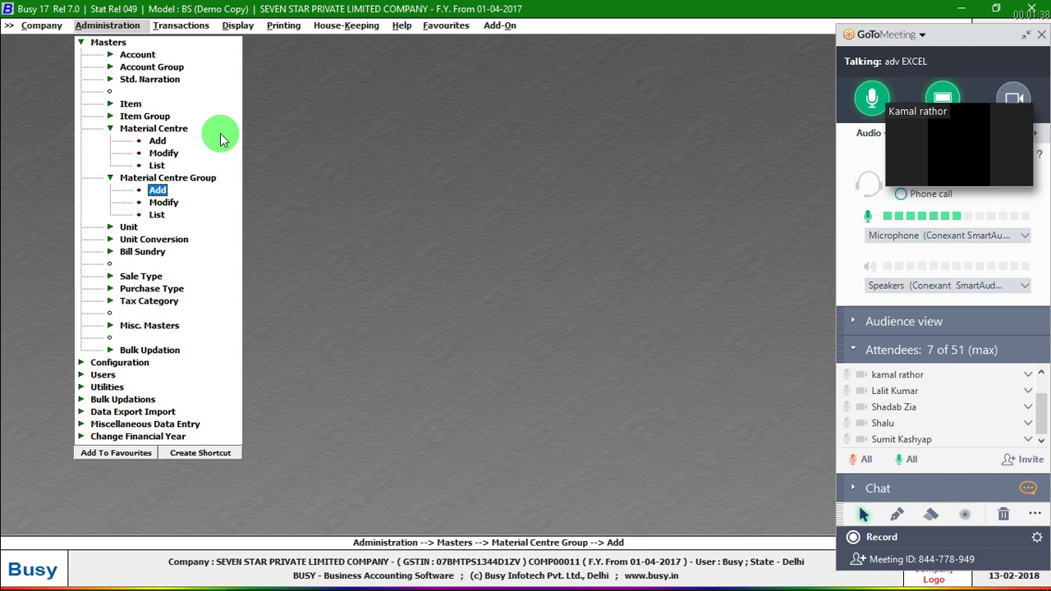
pyautogui.press('Left')
pyautogui.press('Left')
pyautogui.press('Left')
pyautogui.press('Left')
pyautogui.press('Right')
pyautogui.press('Down')
pyautogui.press('Down')
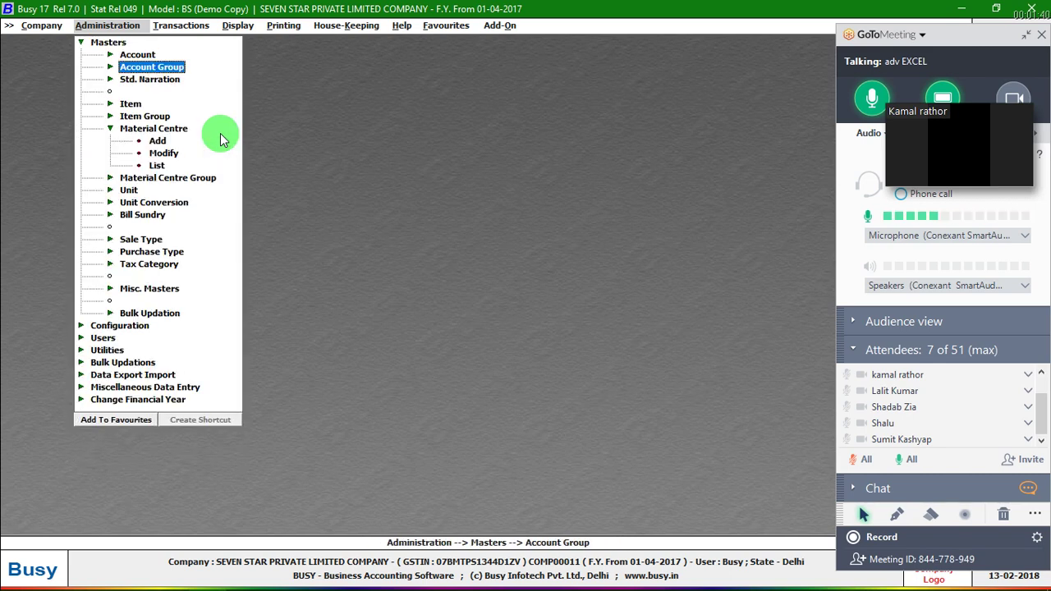
pyautogui.press('Down')
pyautogui.press('Down')
pyautogui.press('Down')
pyautogui.press('Down')
pyautogui.press('Down')
pyautogui.press('Down')
pyautogui.press('Left')
pyautogui.press('Left')
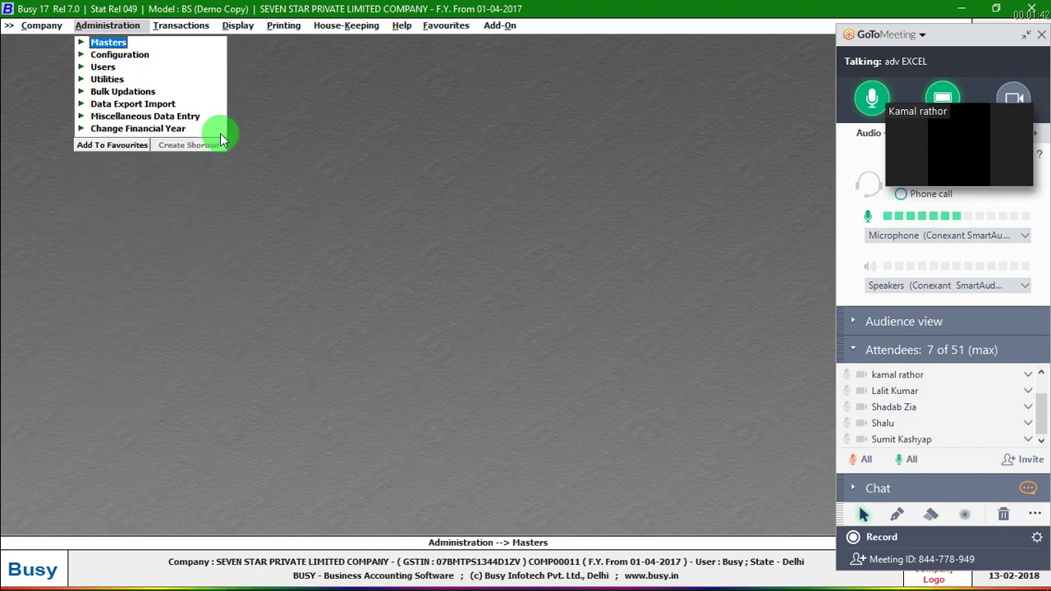
pyautogui.press('Right')
pyautogui.press('Down')
pyautogui.press('Down')
pyautogui.press('Down')
pyautogui.press('Down')
pyautogui.press('Down')
pyautogui.press('Right')
pyautogui.press('Down')
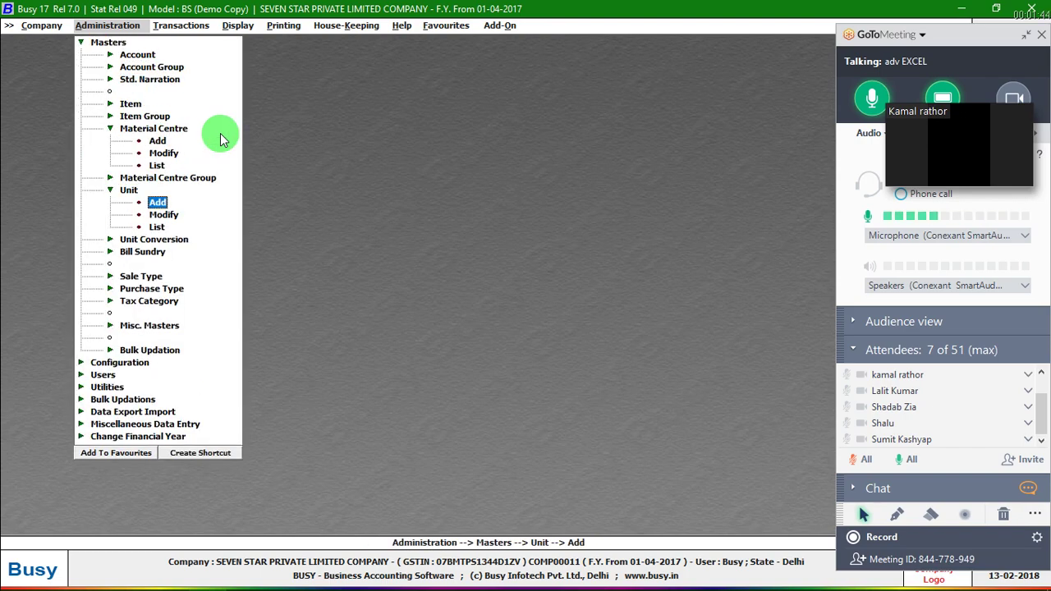
pyautogui.press('Return')
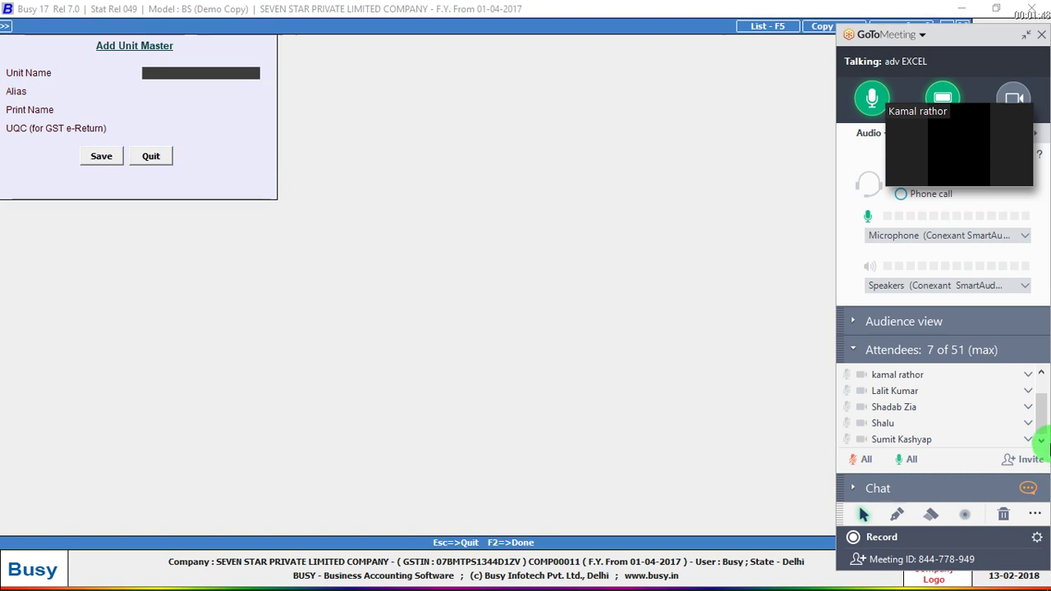
# Look over the blank Add Unit form and close it
pyautogui.scroll(2, 1040, 410)
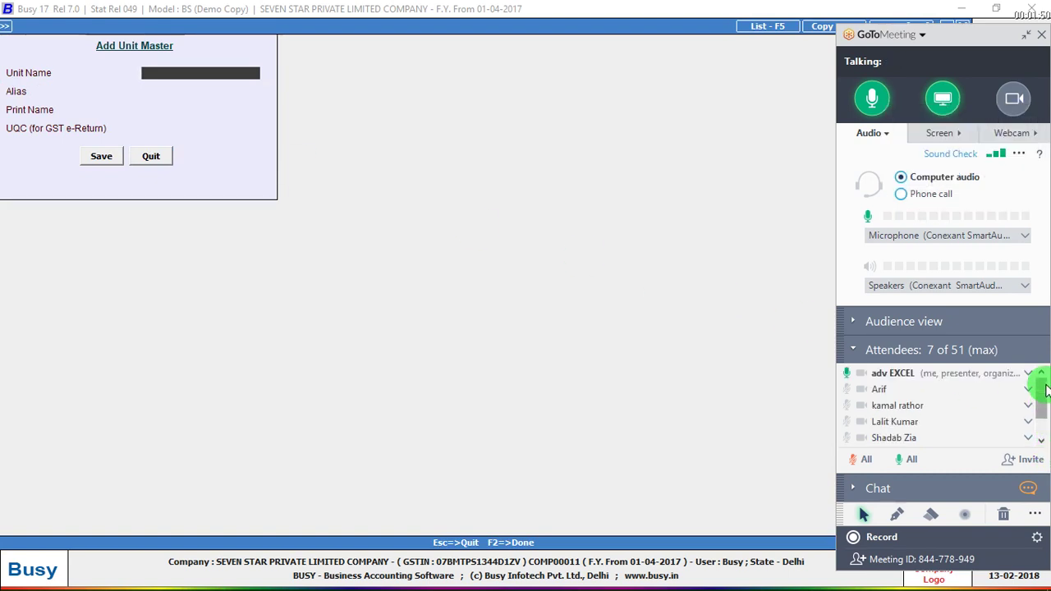
pyautogui.click(1041, 441)
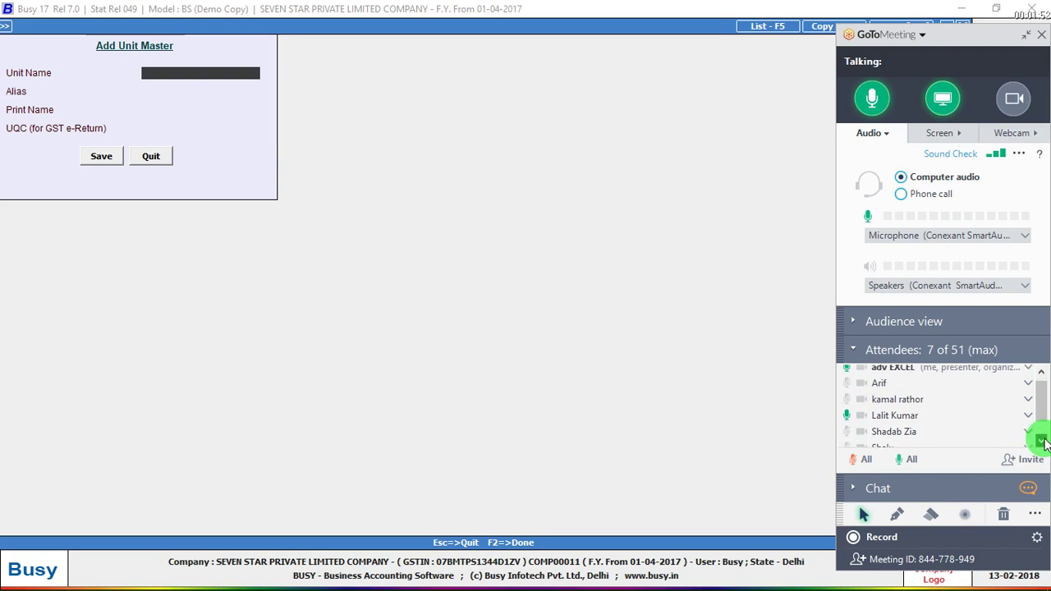
pyautogui.click(1041, 442)
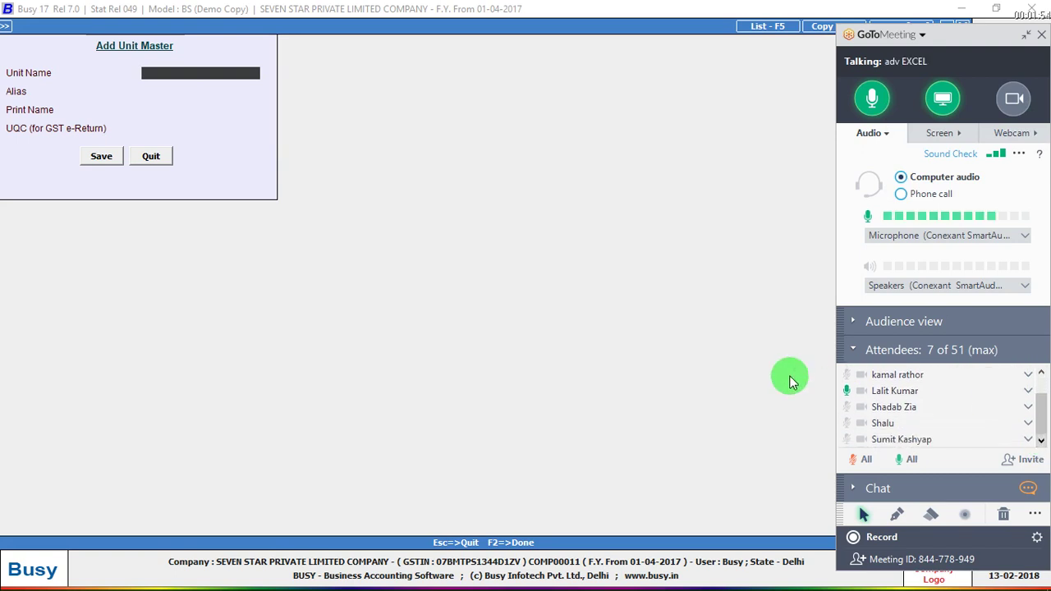
pyautogui.press('Escape')
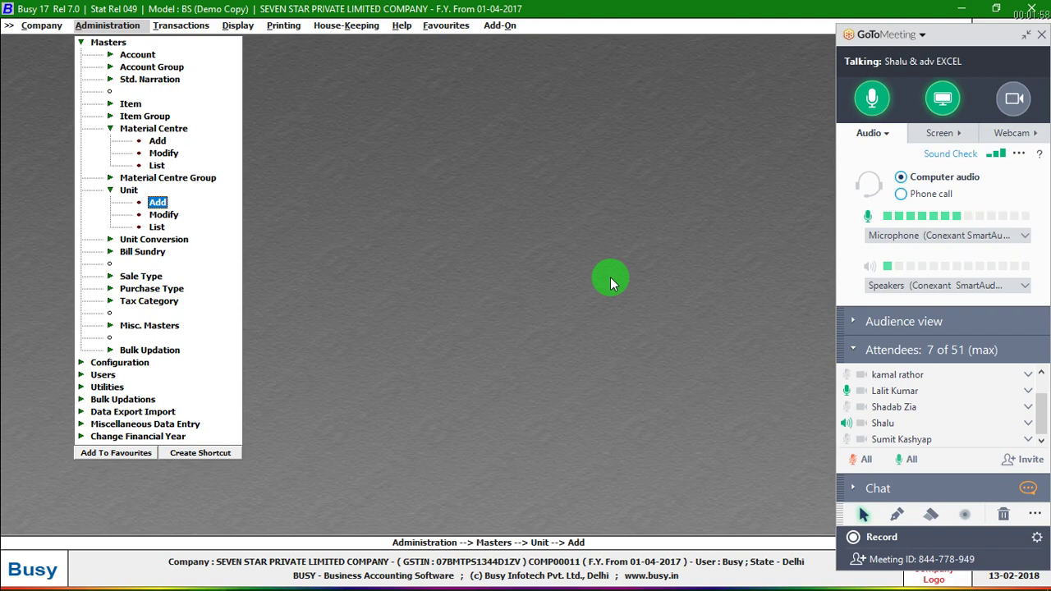
# Open the PKT.S unit in Modify mode, review its fields, and back out to the list
pyautogui.press('Return')
pyautogui.press('Escape')
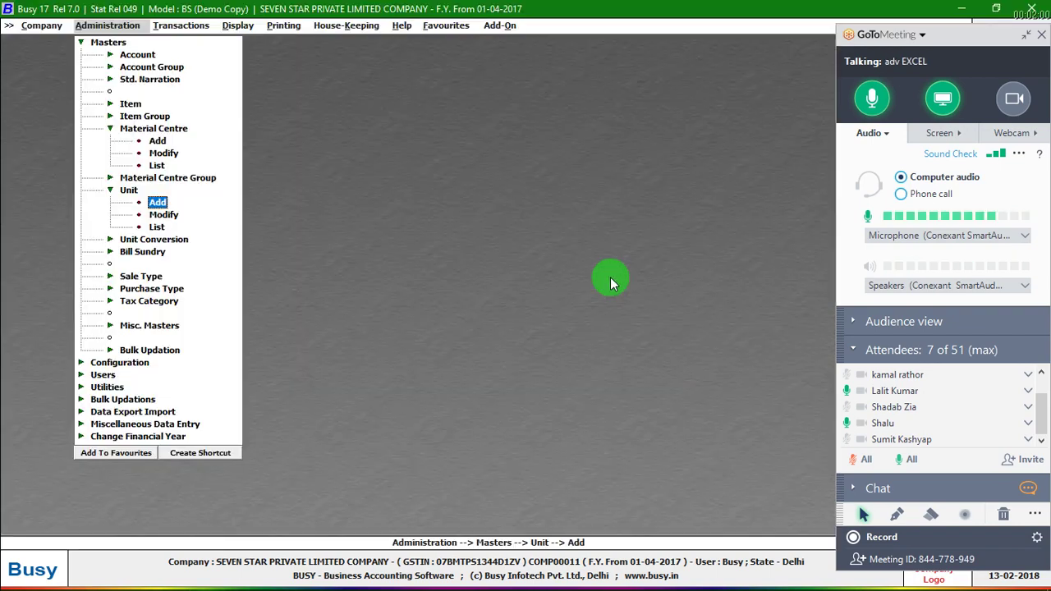
pyautogui.press('Down')
pyautogui.press('Return')
pyautogui.press('Down')
pyautogui.press('Down')
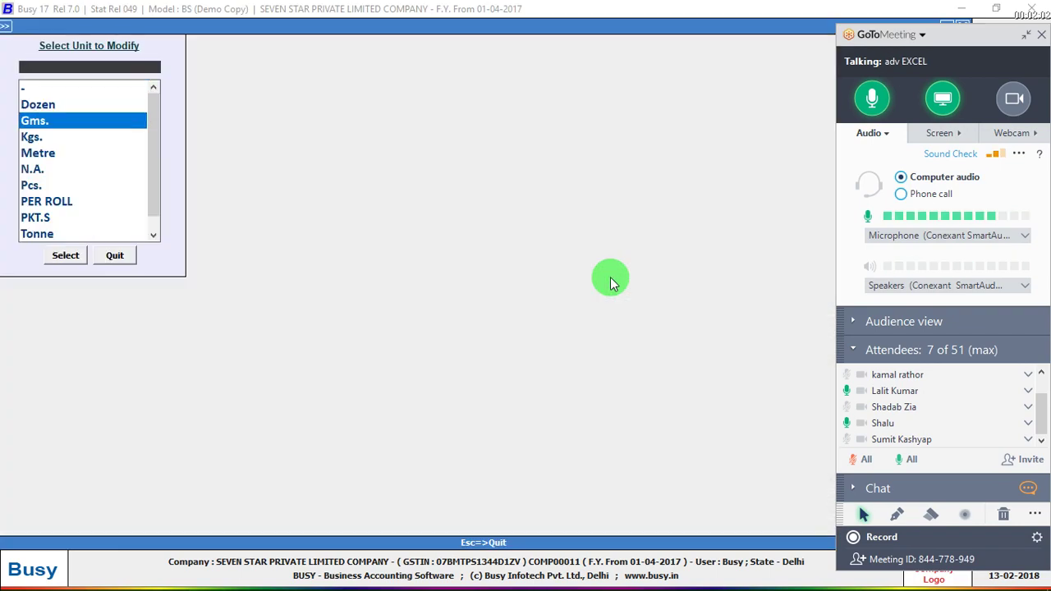
pyautogui.press('Down')
pyautogui.press('Down')
pyautogui.press('Down')
pyautogui.press('Down')
pyautogui.press('Down')
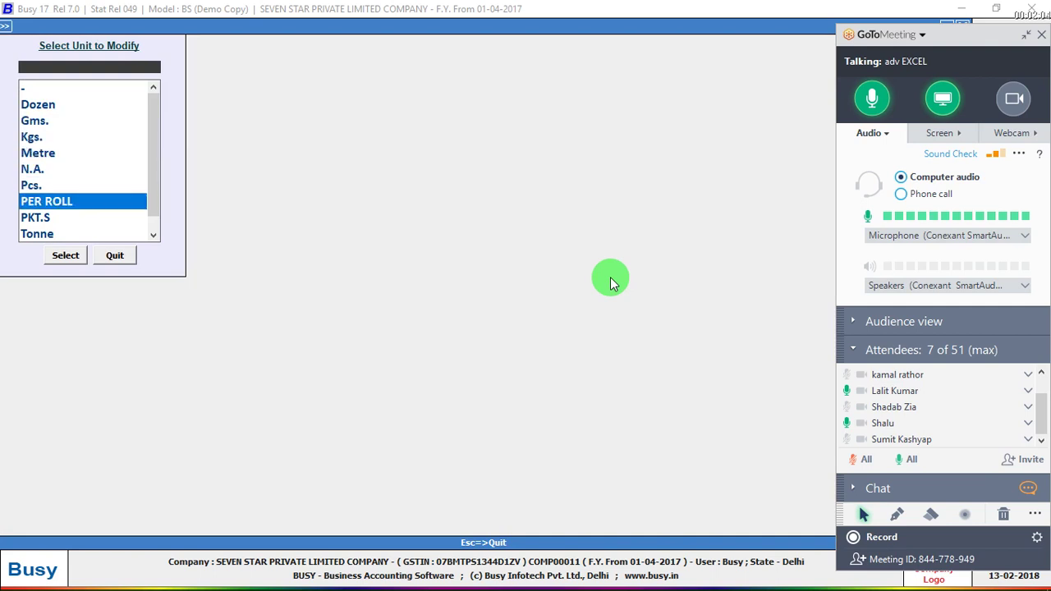
pyautogui.press('Down')
pyautogui.press('Return')
pyautogui.press('Return')
pyautogui.press('Return')
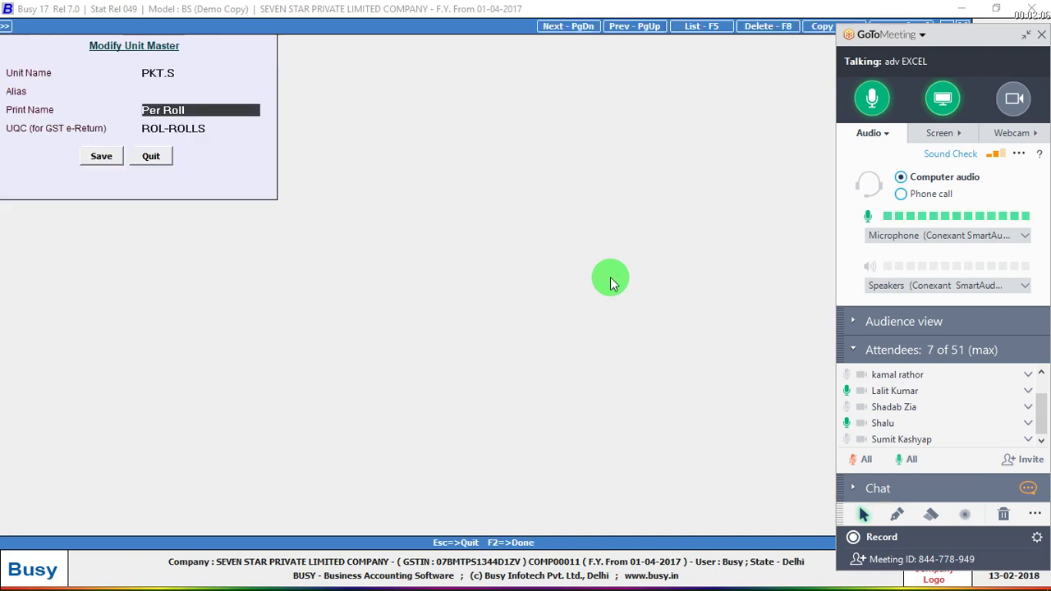
pyautogui.press('Return')
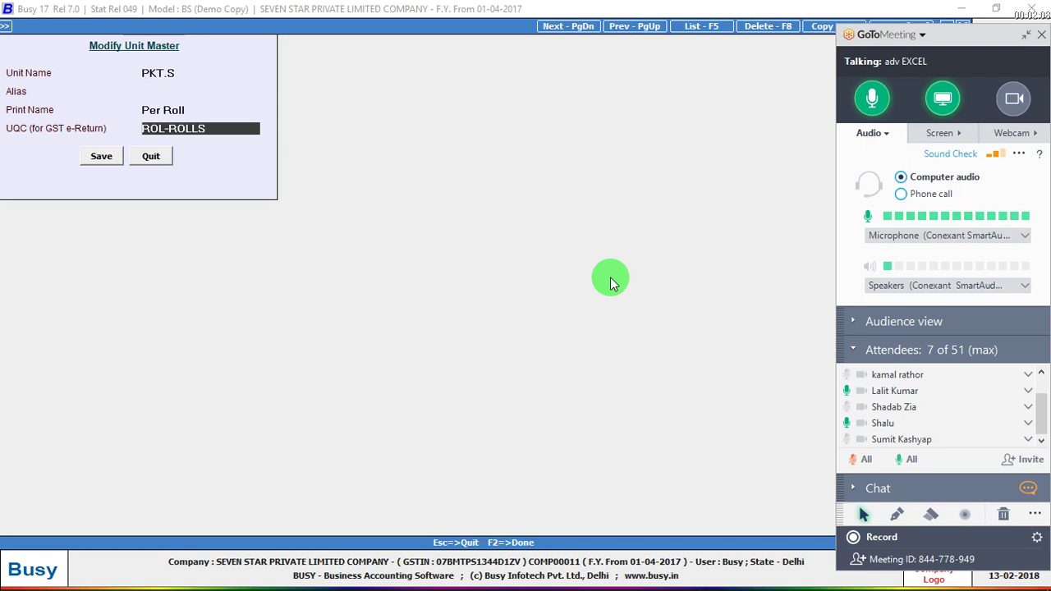
pyautogui.press('Escape')
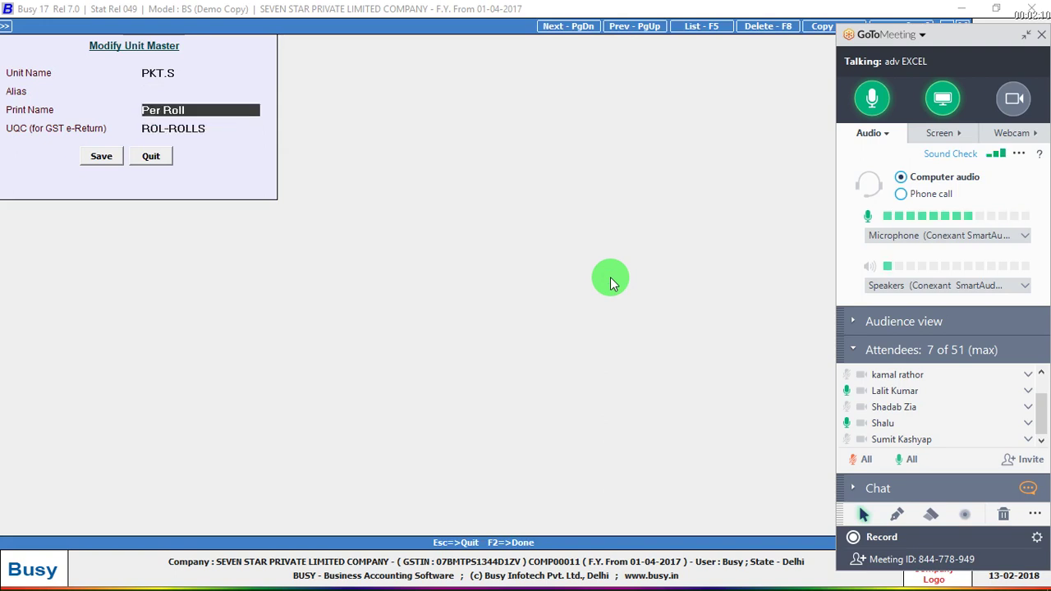
pyautogui.press('Escape')
pyautogui.press('Escape')
pyautogui.press('Escape')
# Open the Pcs. unit, review its UQC PCS-PIECES, and return to the main menu
pyautogui.press('Down')
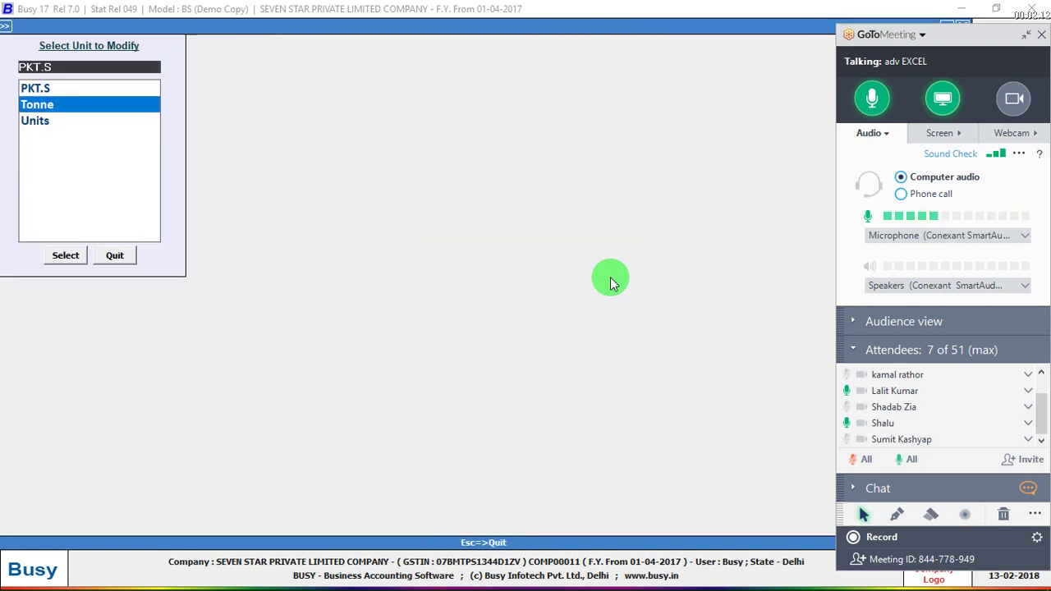
pyautogui.press('Up')
pyautogui.press('Up')
pyautogui.press('Up')
pyautogui.press('Up')
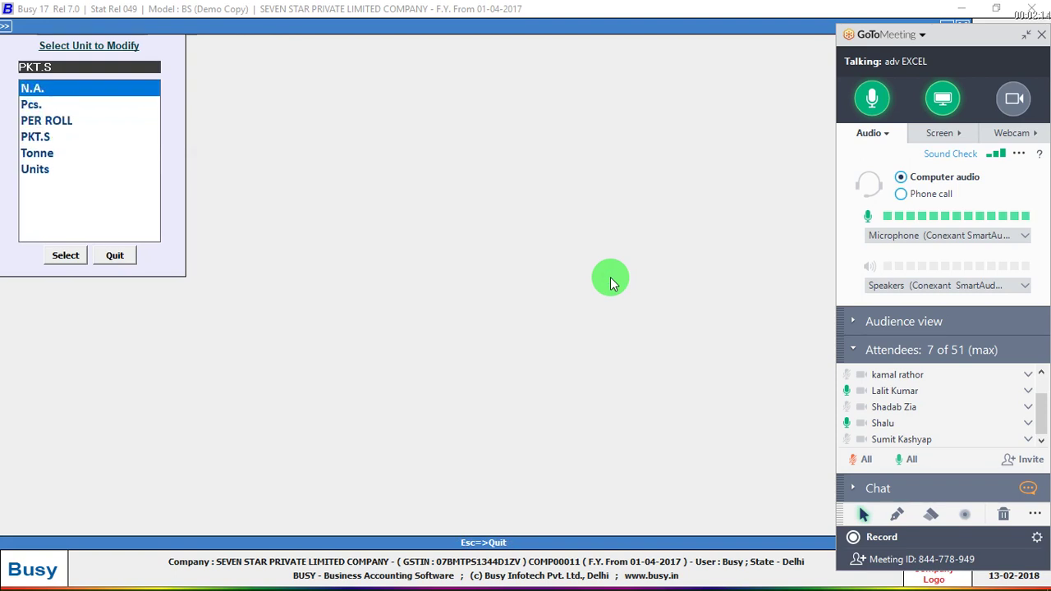
pyautogui.press('Up')
pyautogui.press('Up')
pyautogui.press('Down')
pyautogui.press('Down')
pyautogui.press('Down')
pyautogui.press('Return')
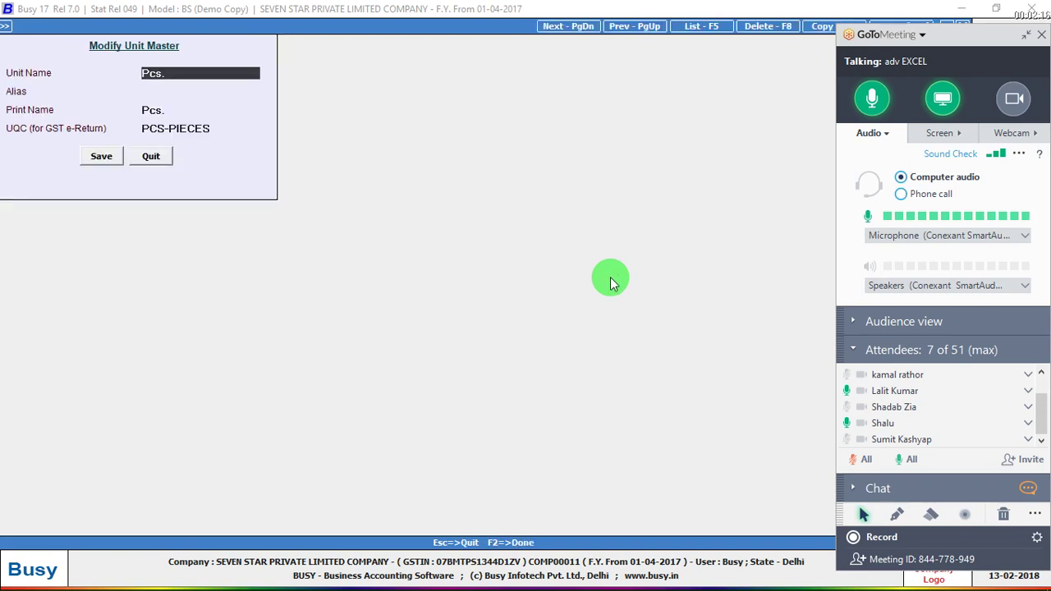
pyautogui.press('Return')
pyautogui.press('Return')
pyautogui.press('Return')
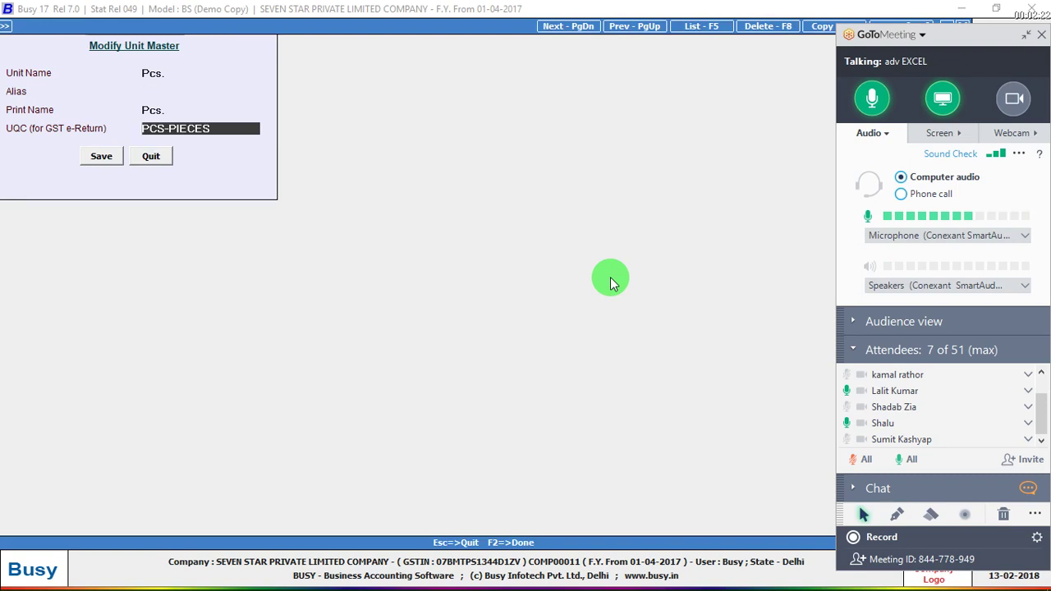
pyautogui.press('Escape')
pyautogui.press('Escape')
pyautogui.press('Escape')
pyautogui.press('Escape')
pyautogui.press('Escape')
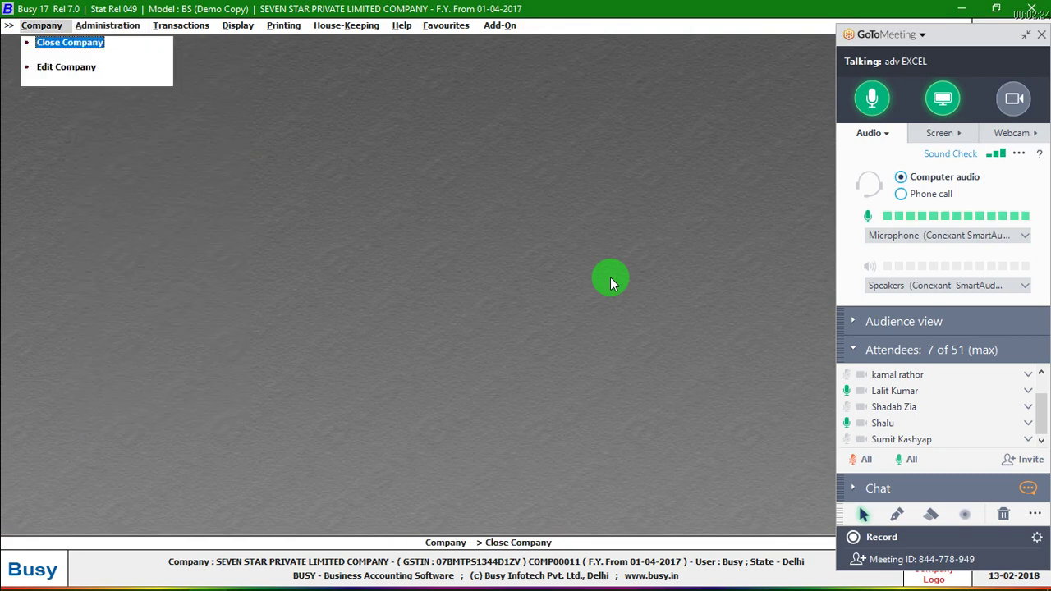
# View the conversion factors: Dozen 12 Pcs., Kgs. 1,000 Gms., Tonne 1,000 Kgs., then close the list
pyautogui.press('Down')
pyautogui.press('Right')
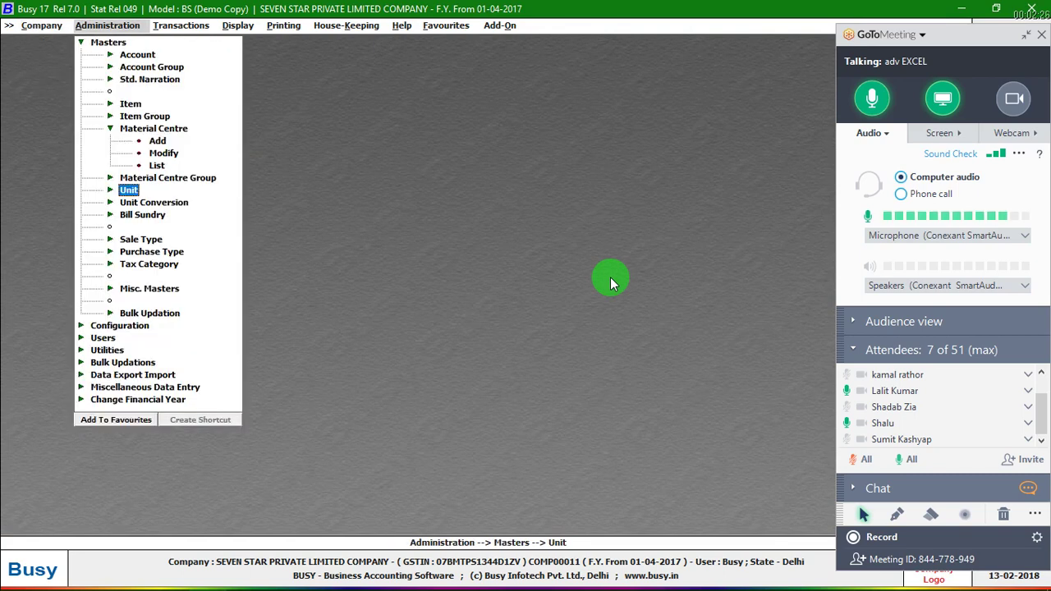
pyautogui.press('Down')
pyautogui.press('Right')
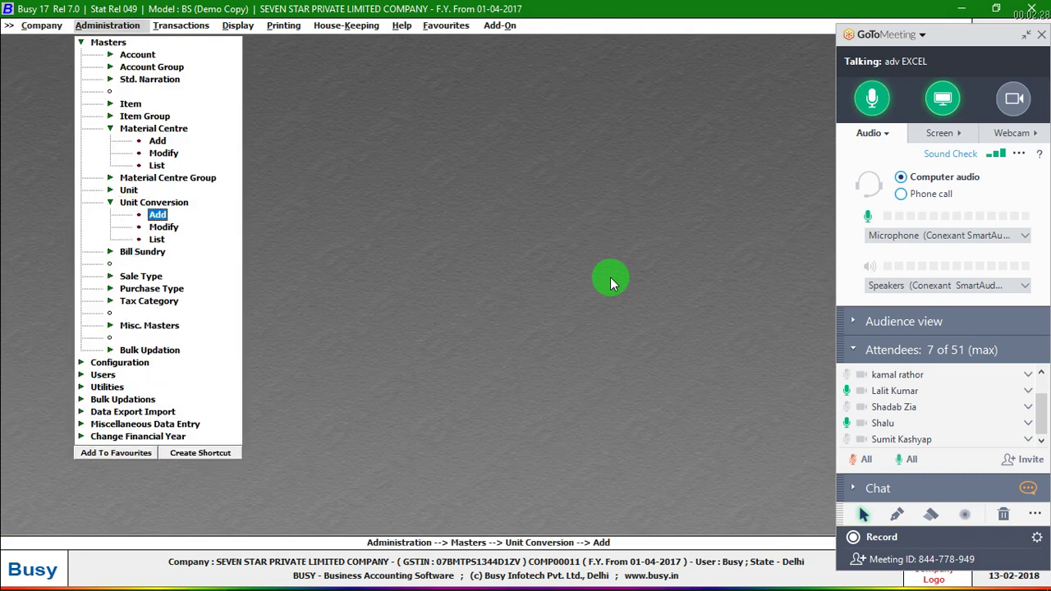
pyautogui.press('Down')
pyautogui.press('Return')
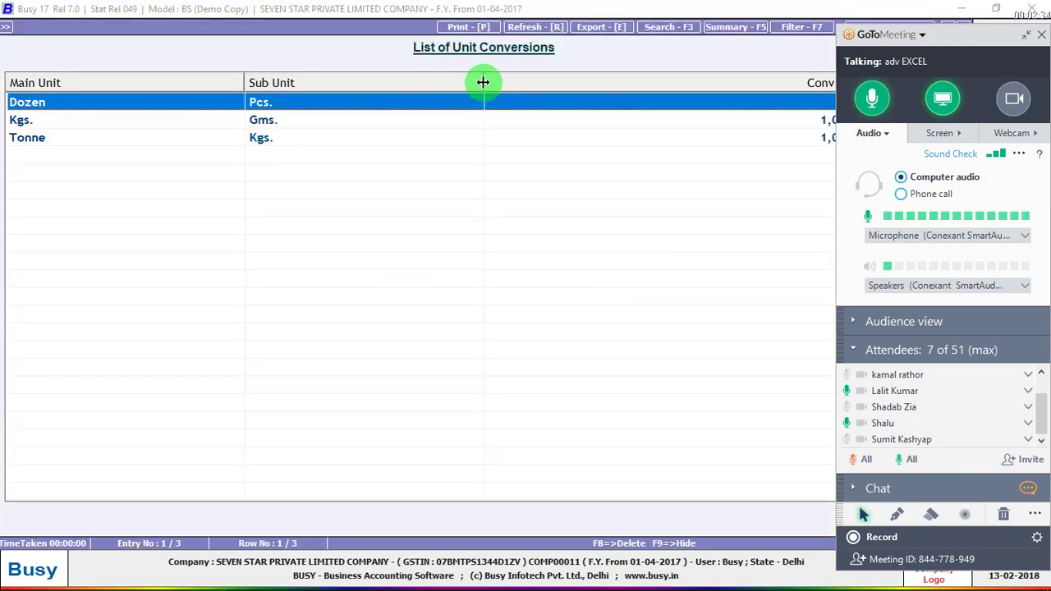
pyautogui.moveTo(484, 83); pyautogui.dragTo(337, 90)
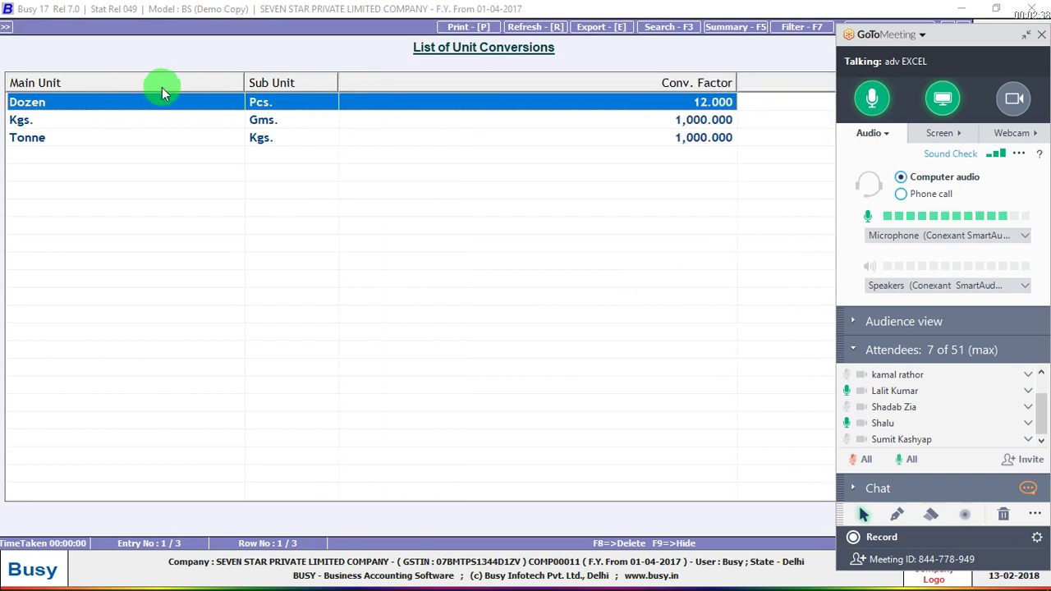
pyautogui.click(318, 125)
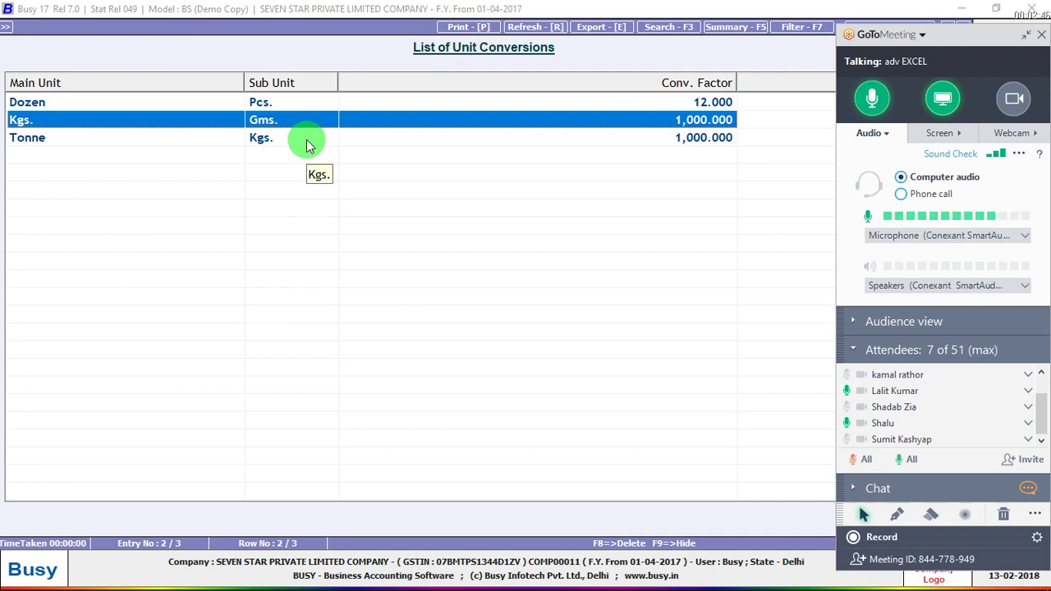
pyautogui.press('Escape')
pyautogui.press('Escape')
pyautogui.press('Right')
# Start a Main-series purchase voucher dated 01-04-2017 with Cash as the party
pyautogui.press('Down')
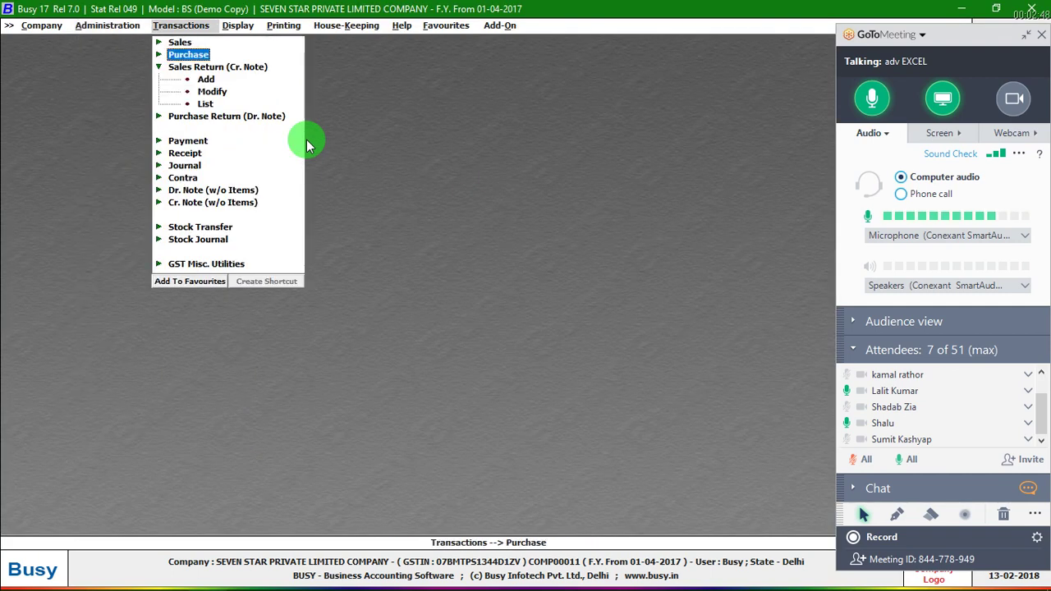
pyautogui.press('Down')
pyautogui.press('Up')
pyautogui.press('Right')
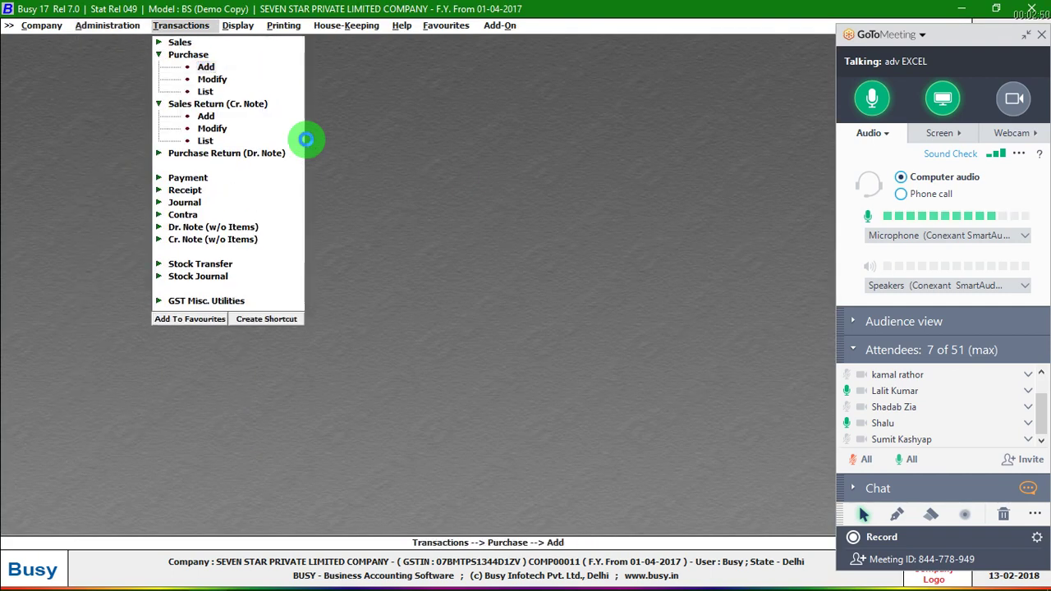
pyautogui.press('Return')
pyautogui.press('Return')
pyautogui.write('1-4')
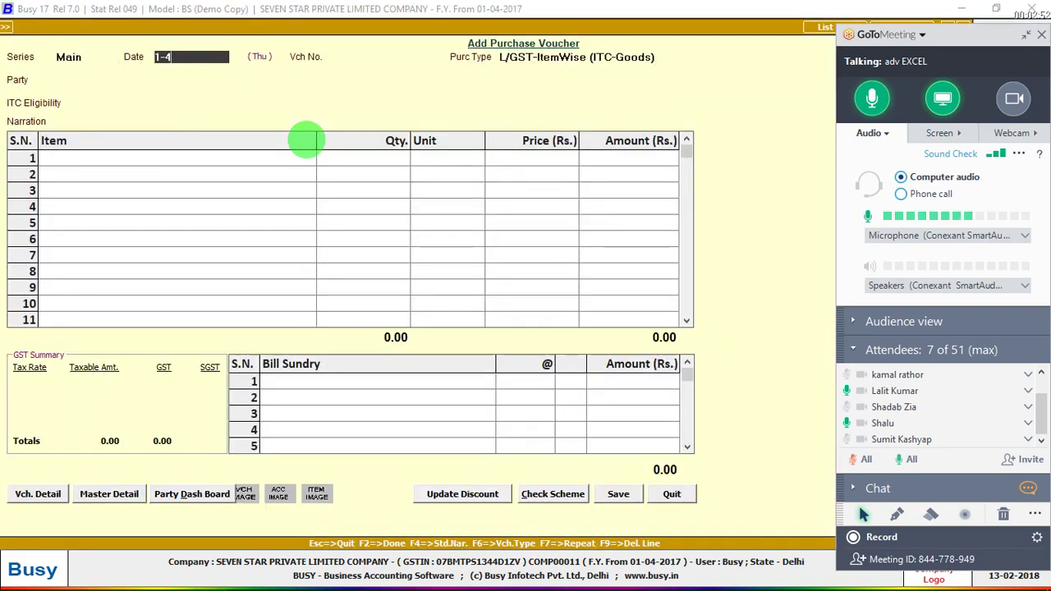
pyautogui.press('Return')
pyautogui.press('Return')
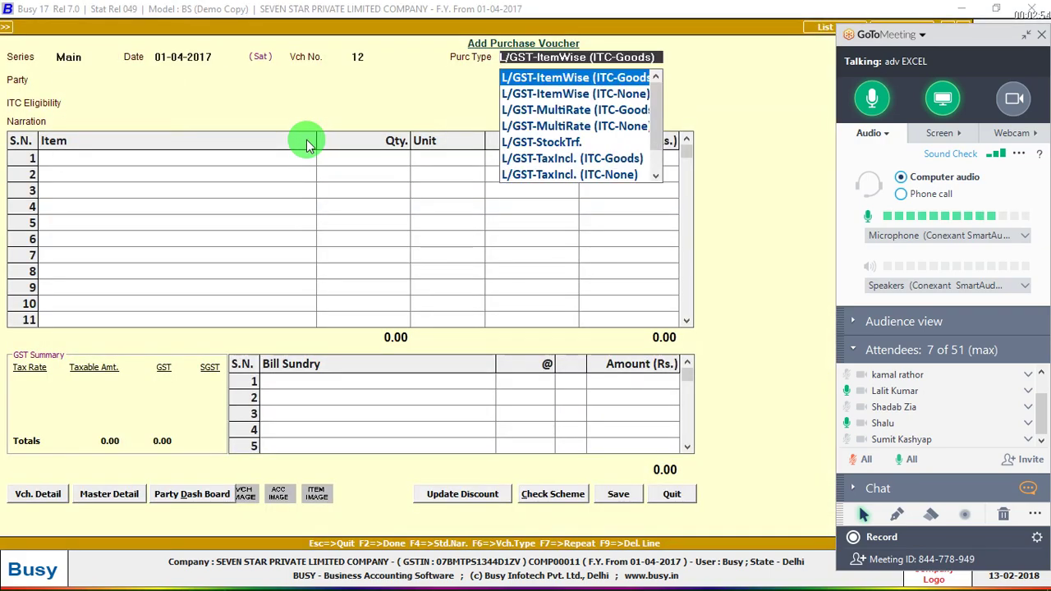
pyautogui.press('Return')
pyautogui.write('p')
pyautogui.press('Return')
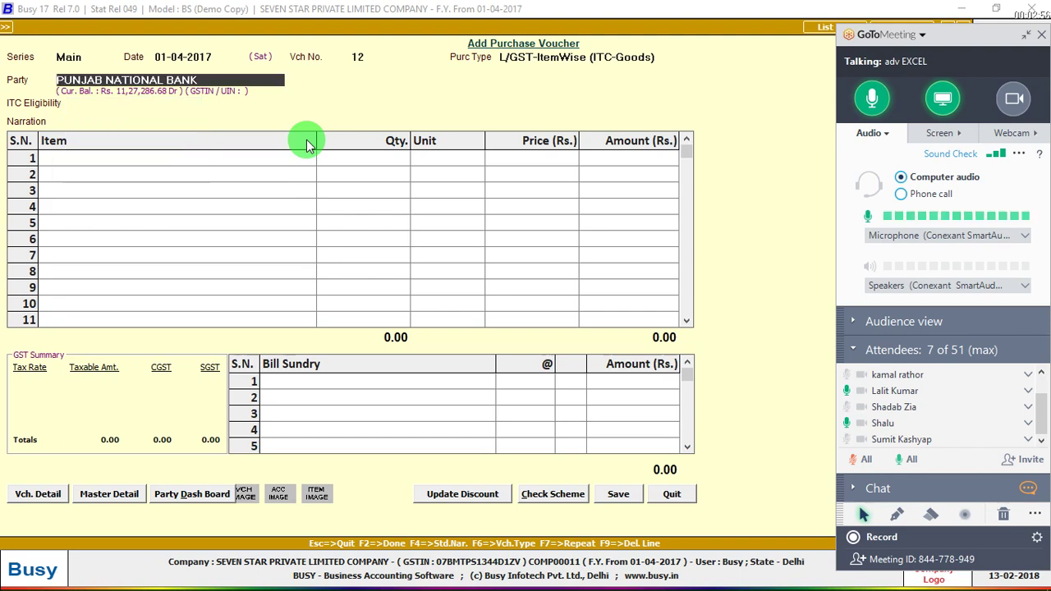
pyautogui.press('Escape')
pyautogui.write('c')
pyautogui.press('Return')
pyautogui.press('Return')
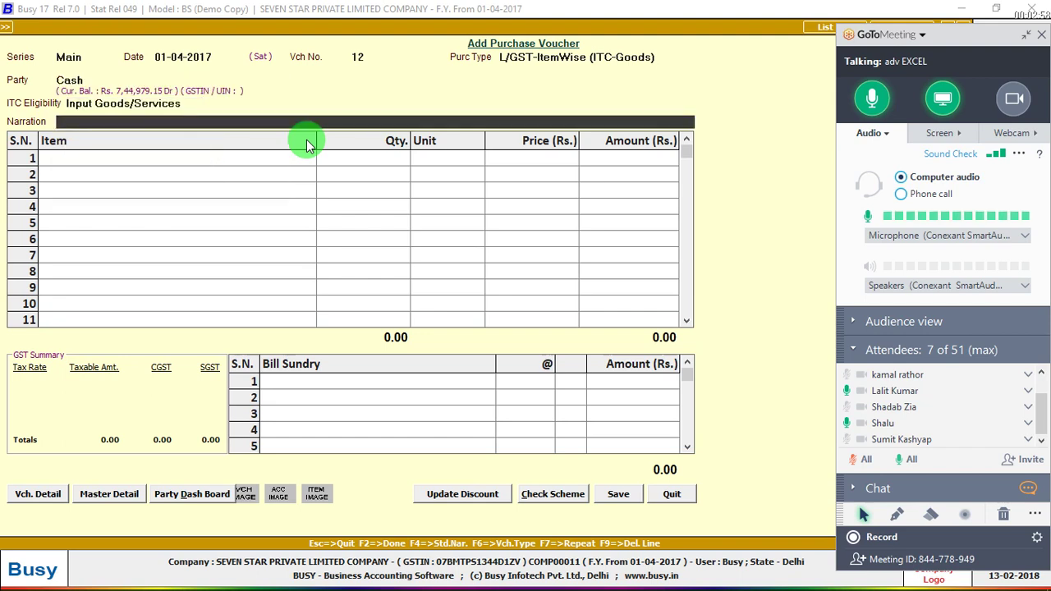
pyautogui.press('Return')
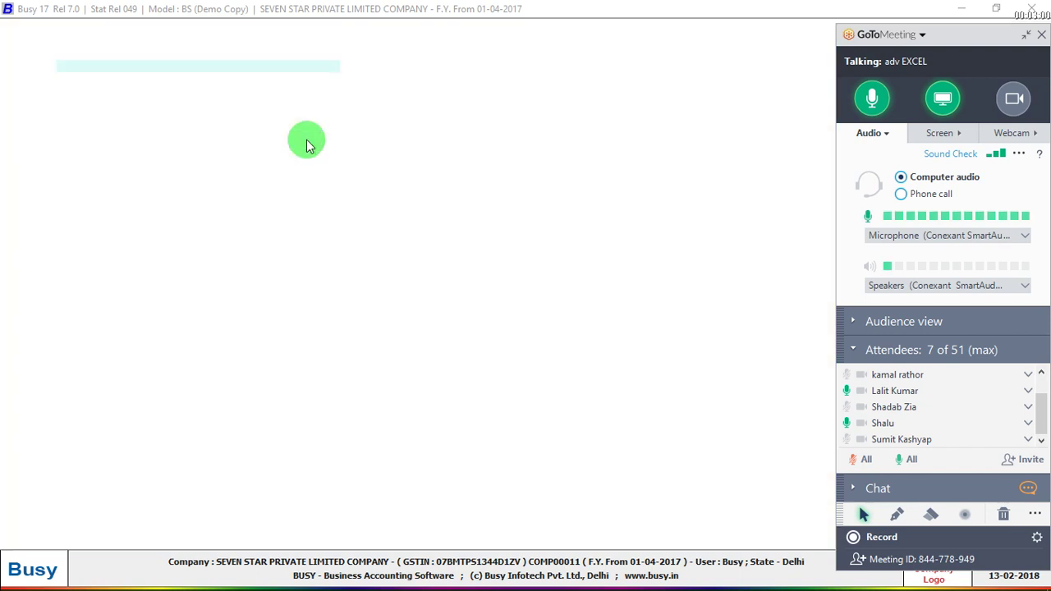
# Create item SHIRT /NARROW/714 in group FABRIC, unit Pcs., with prices 110 and 105
pyautogui.press('F3')
pyautogui.write('SHIRT /')
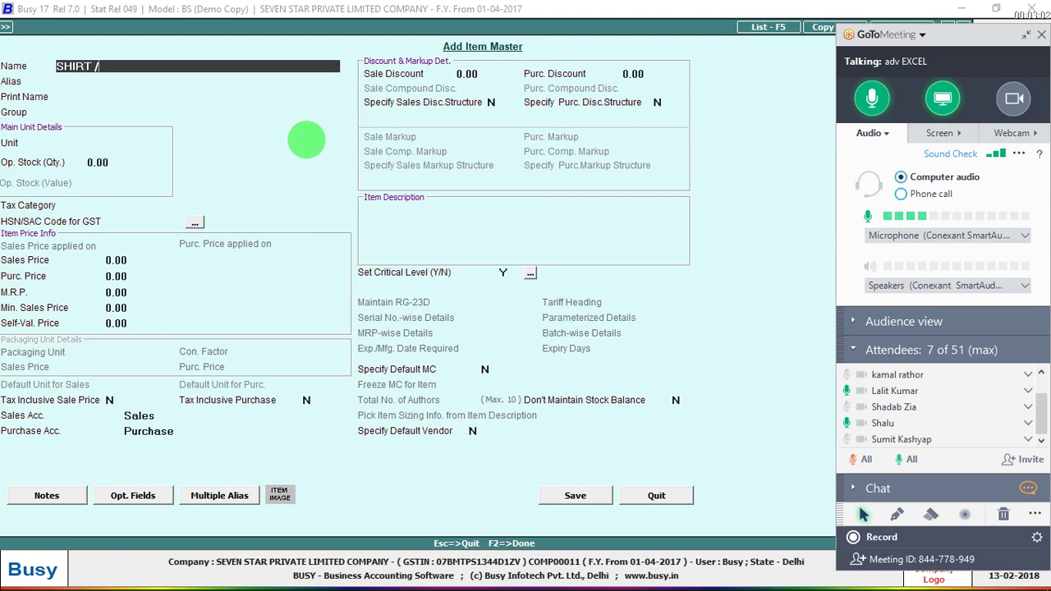
pyautogui.write('NARROW/')
pyautogui.write('714')
pyautogui.press('Return')
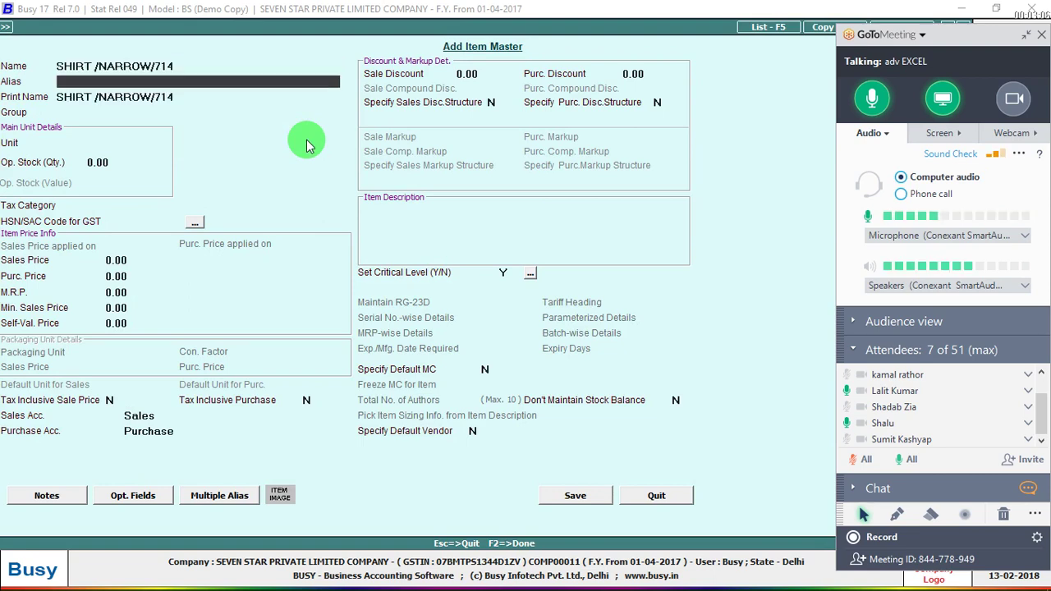
pyautogui.press('Return')
pyautogui.press('Return')
pyautogui.press('Return')
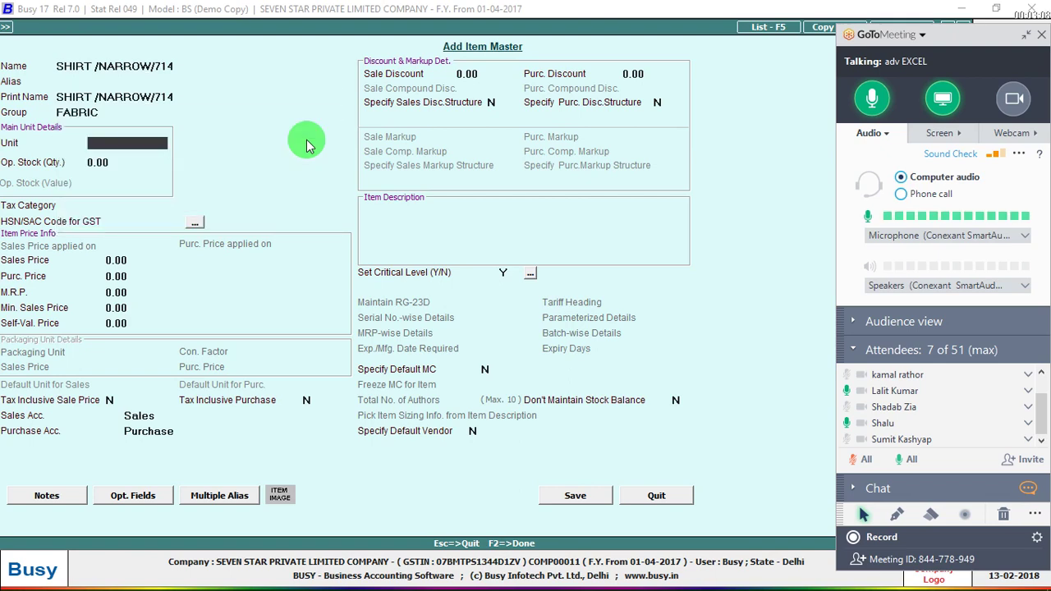
pyautogui.write('P')
pyautogui.press('Return')
pyautogui.press('Return')
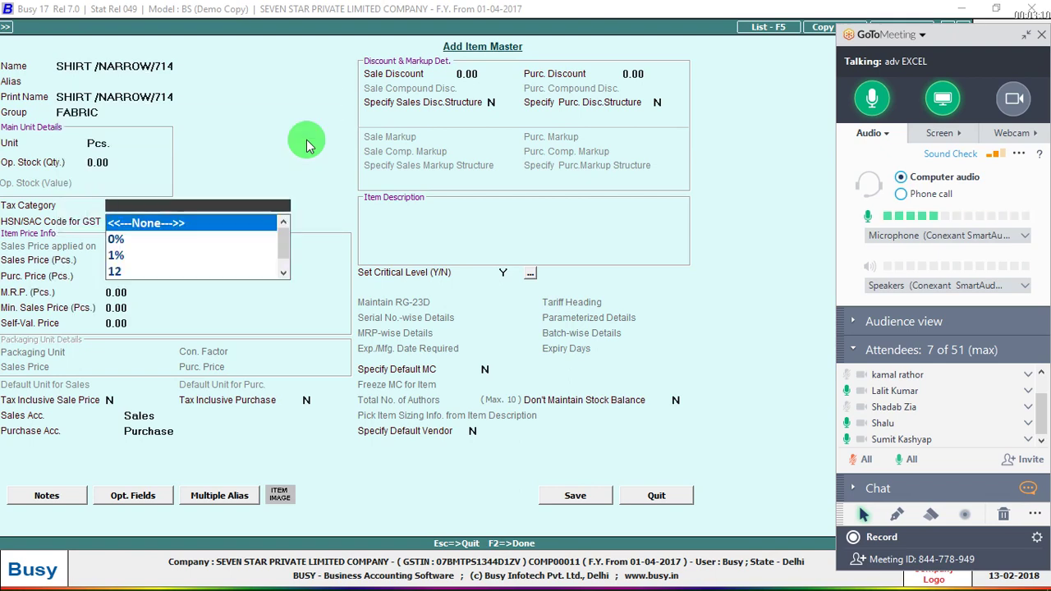
pyautogui.press('Return')
pyautogui.press('Return')
pyautogui.write('110')
pyautogui.press('Return')
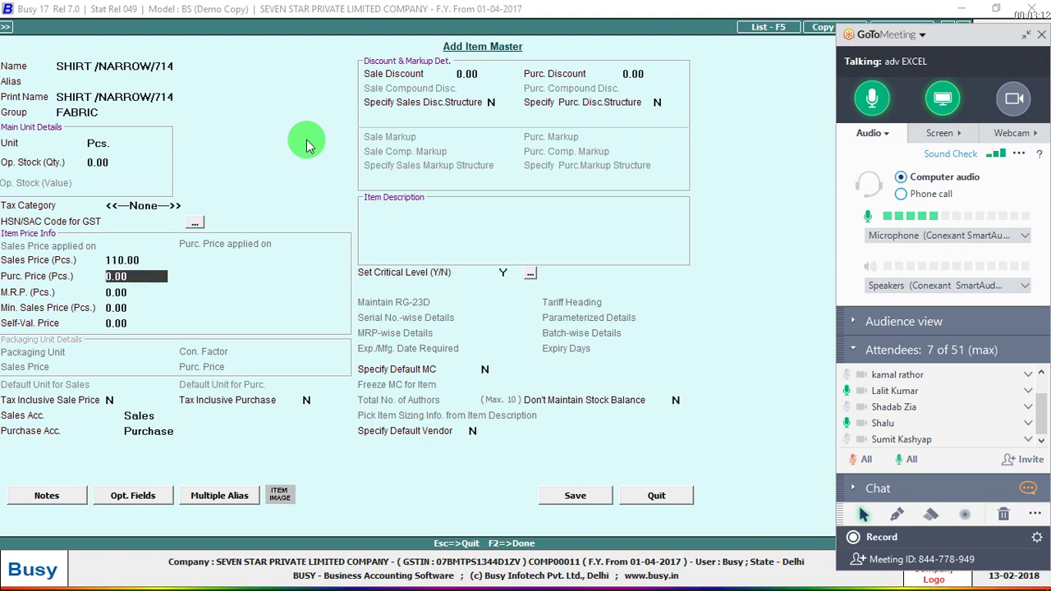
pyautogui.write('105')
pyautogui.press('F2')
pyautogui.press('Return')
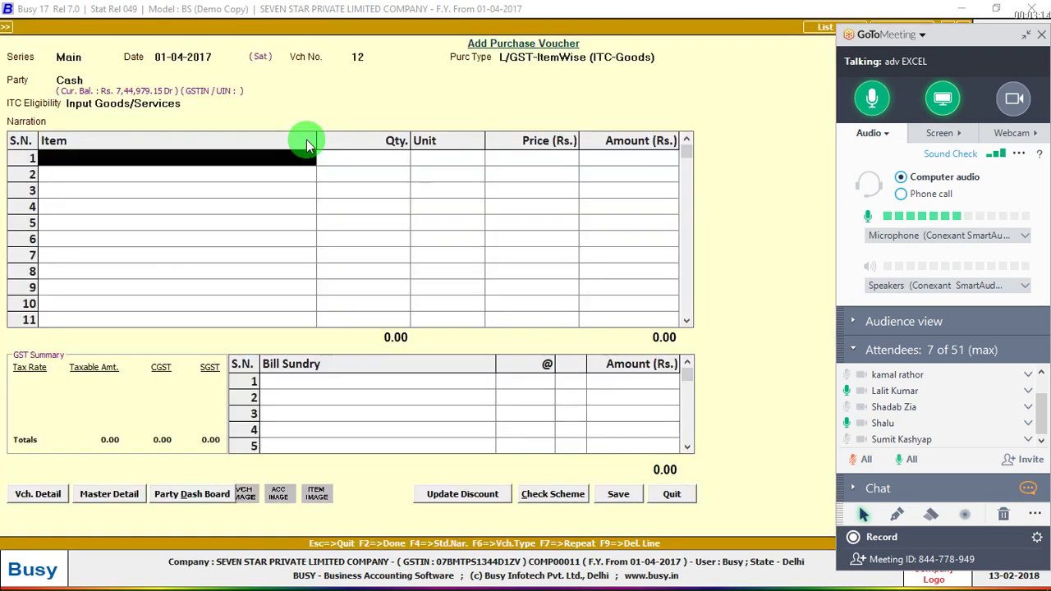
# Bill a quantity of 100 of the new shirt item
pyautogui.press('Return')
pyautogui.write('100')
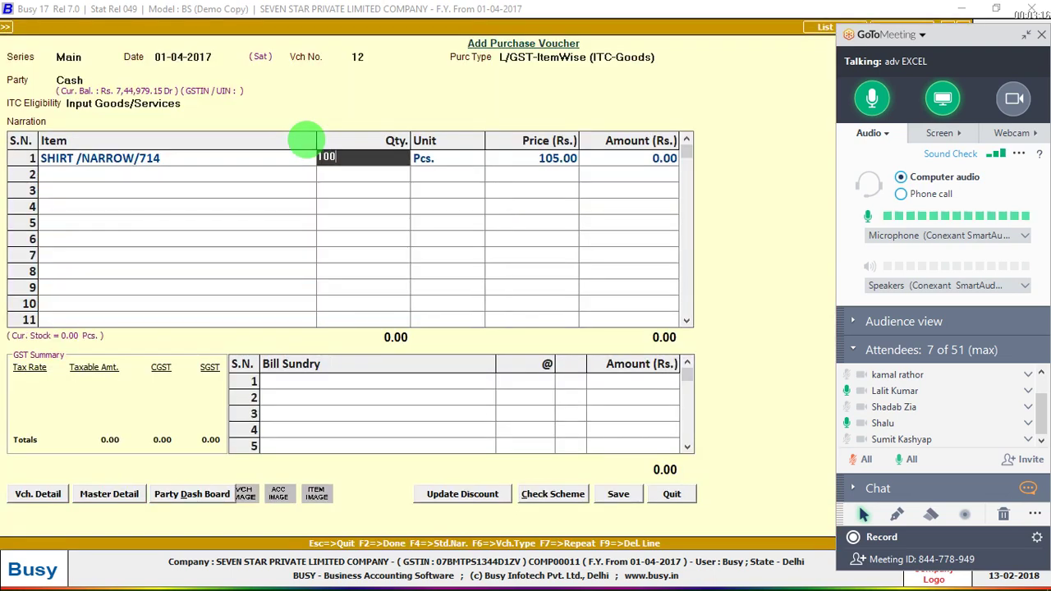
pyautogui.press('Return')
pyautogui.press('Left')
pyautogui.press('Left')
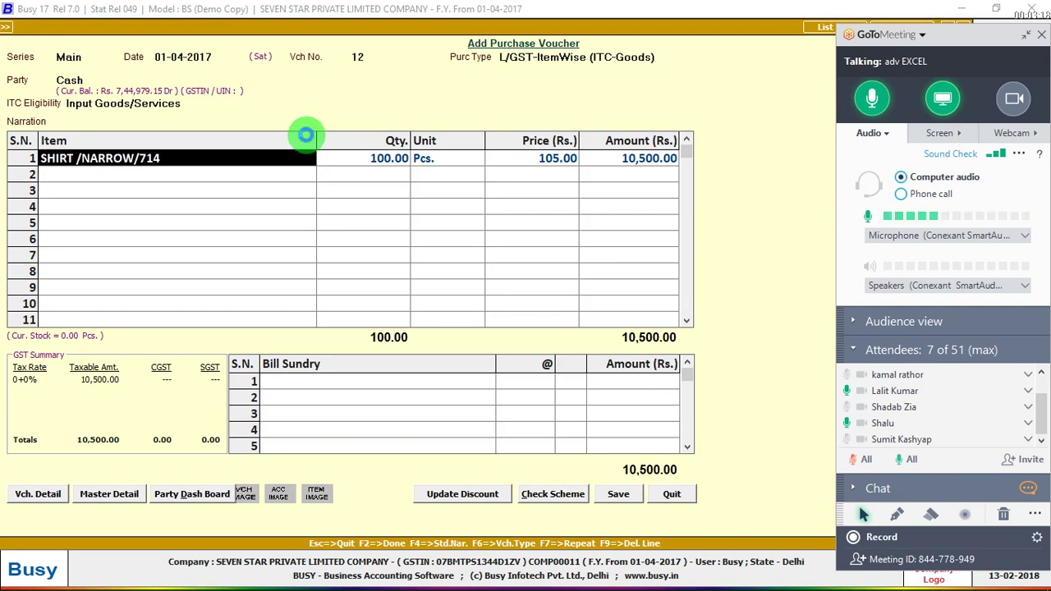
# Reopen the shirt item, keep group FABRIC, change its unit to Dozen and save
pyautogui.hotkey('ctrl', 'Return')
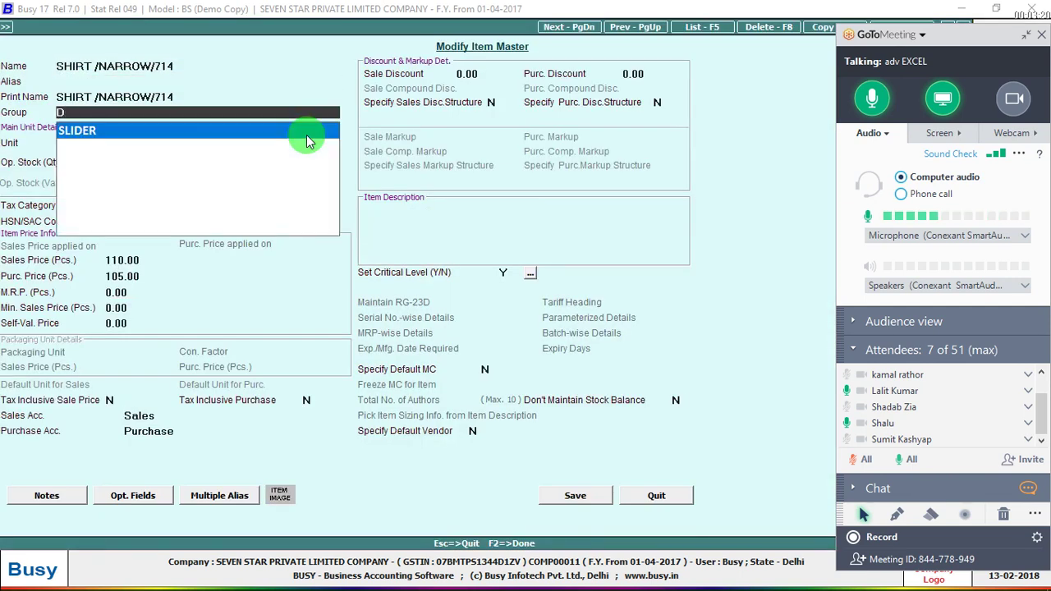
pyautogui.press('BackSpace')
pyautogui.write('P')
pyautogui.press('BackSpace')
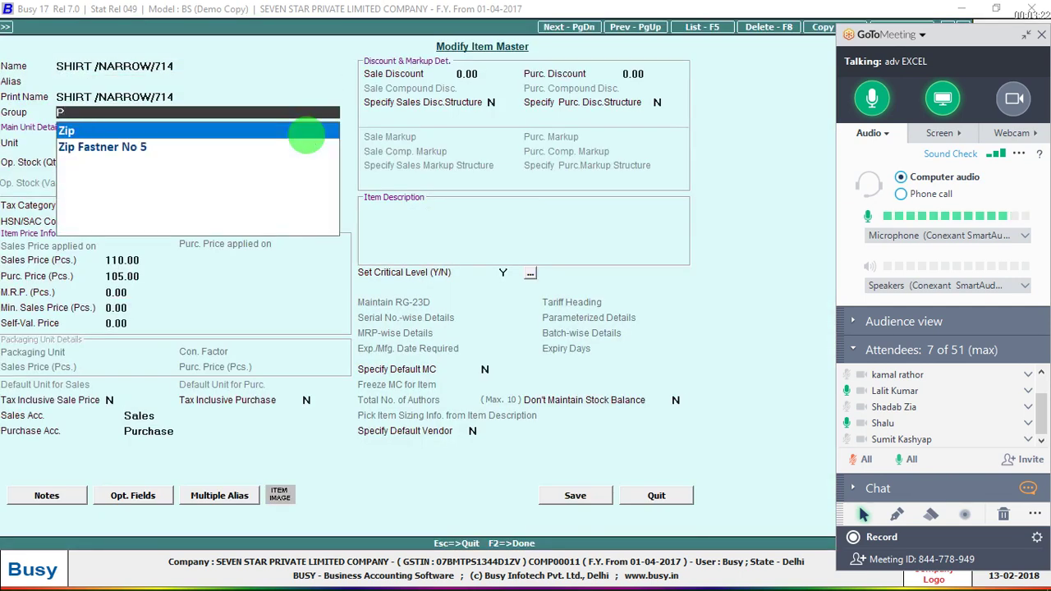
pyautogui.write('F')
pyautogui.press('Return')
pyautogui.write('DO')
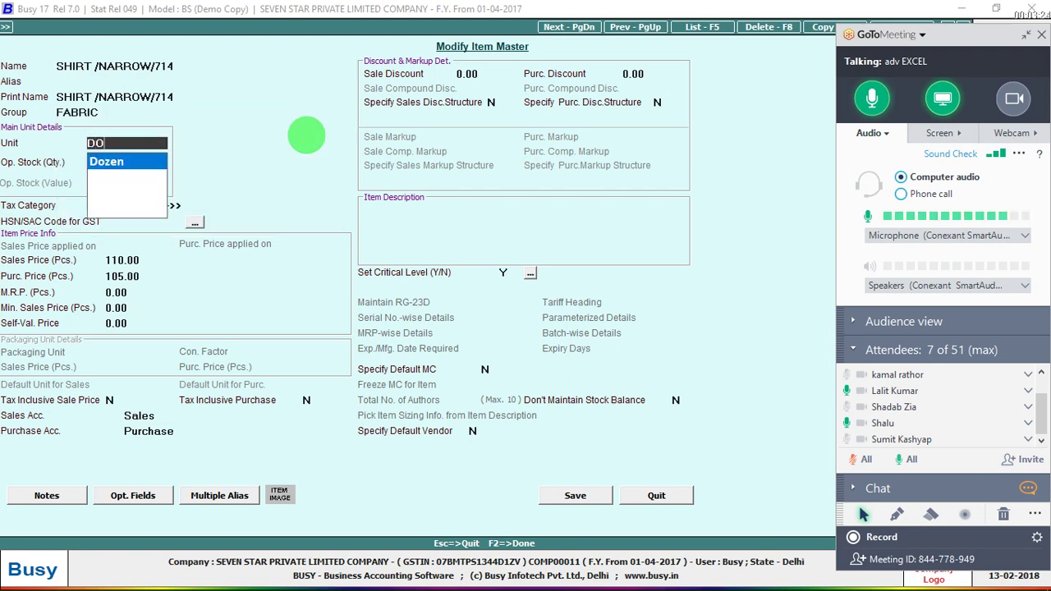
pyautogui.press('Return')
pyautogui.press('F2')
pyautogui.press('Return')
pyautogui.press('Return')
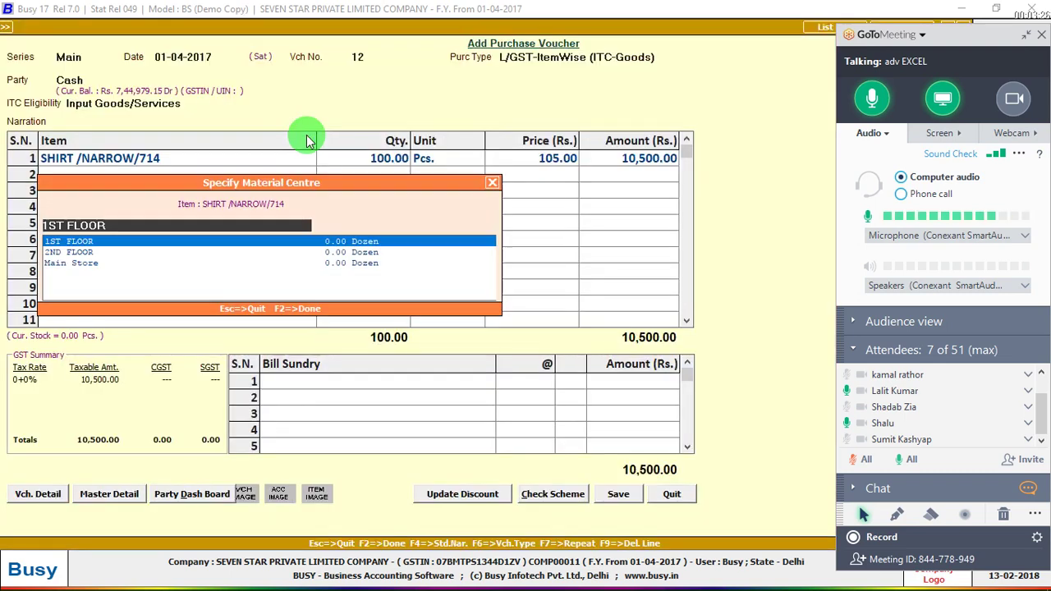
pyautogui.press('Return')
pyautogui.hotkey('shift', 'Tab')
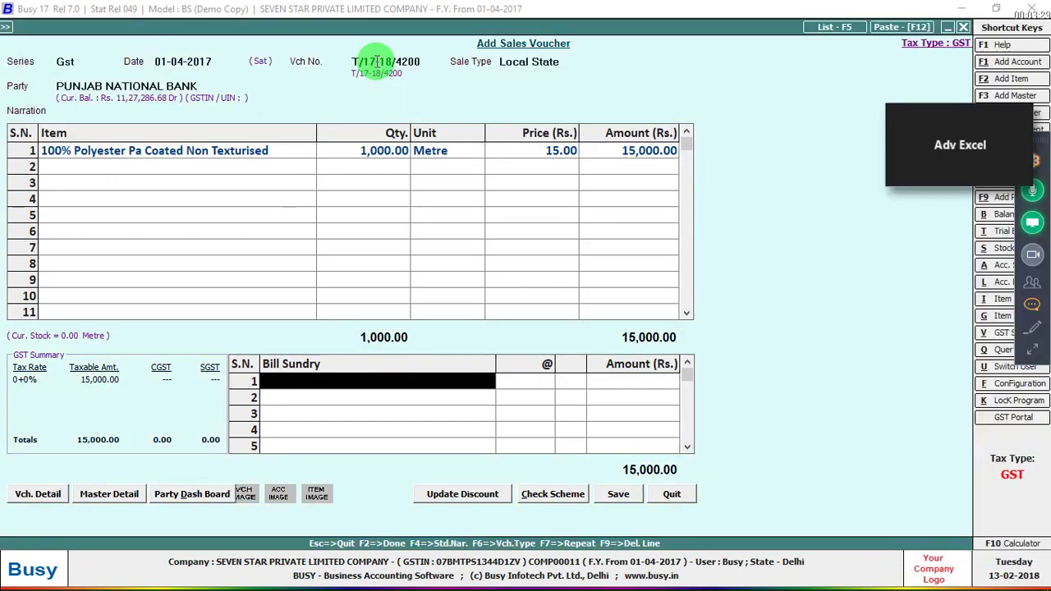
# Enter Packing Charges as the first bill sundry and glance at its master without changes
pyautogui.write('p')
pyautogui.press('Return')
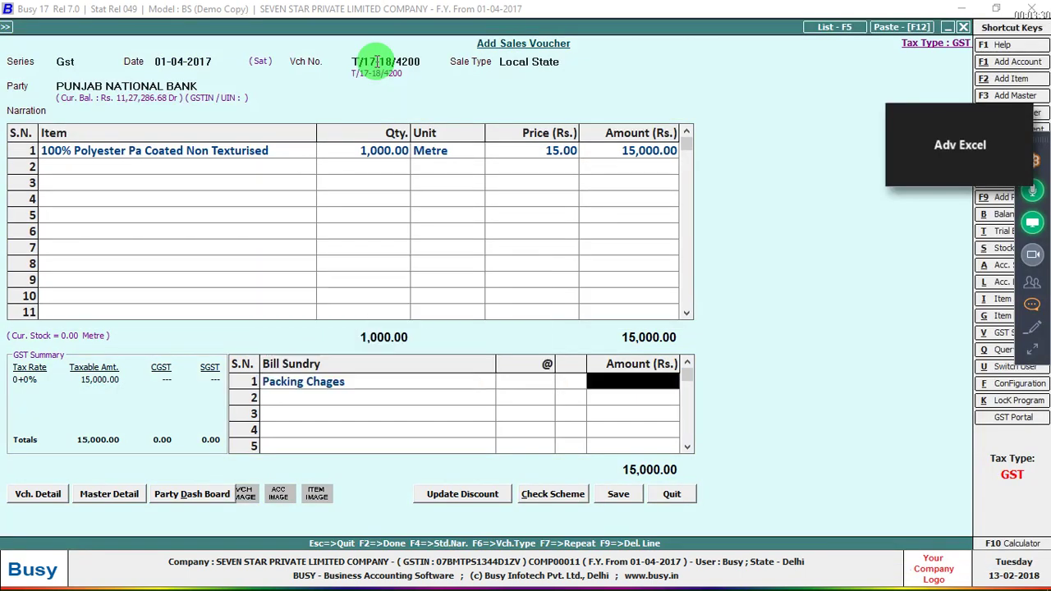
pyautogui.hotkey('shift', 'Tab')
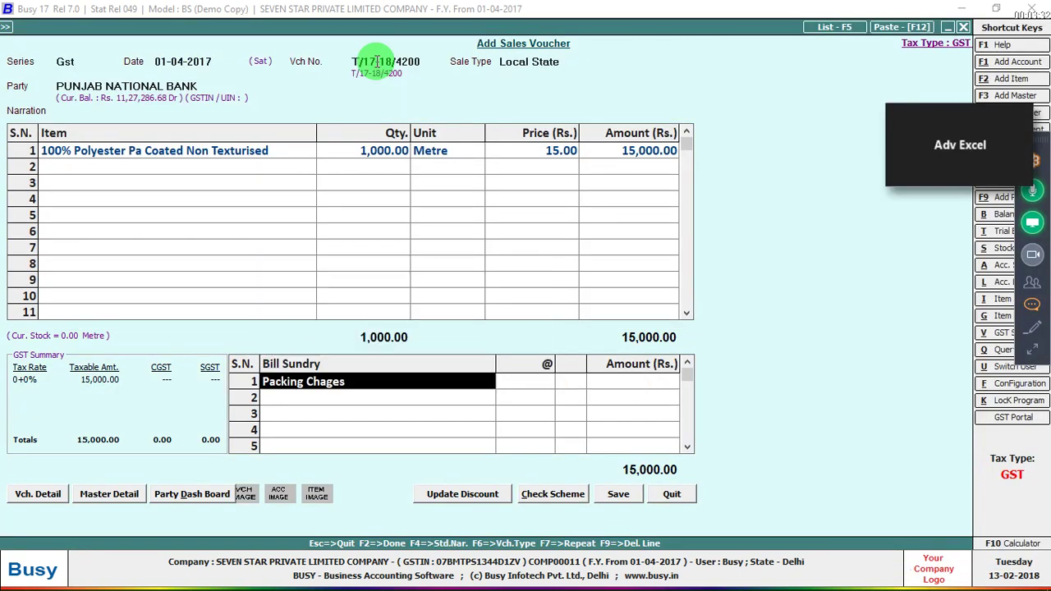
pyautogui.write('p')
pyautogui.press('Return')
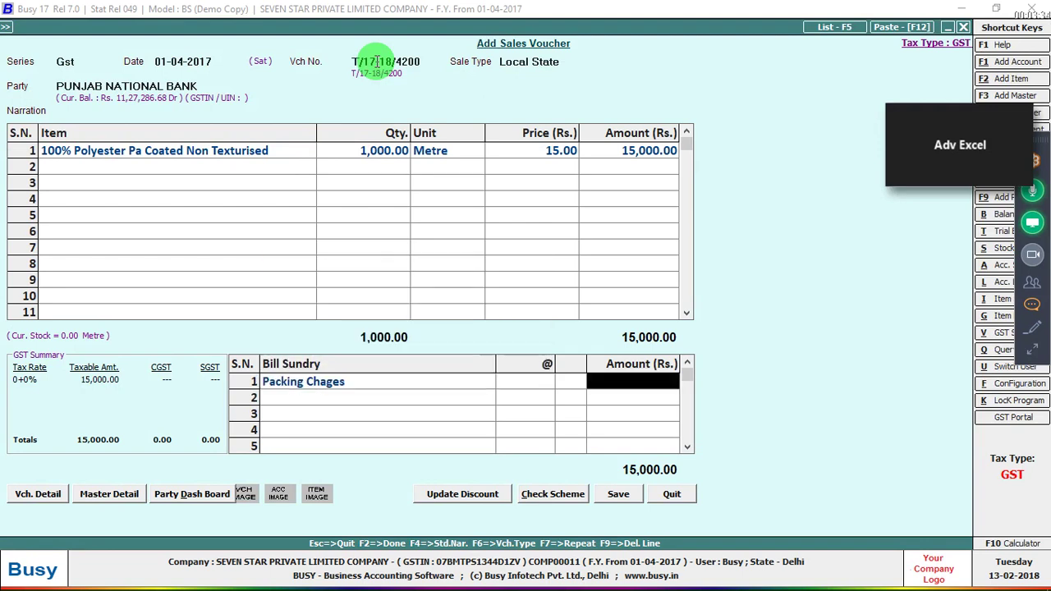
pyautogui.hotkey('shift', 'Tab')
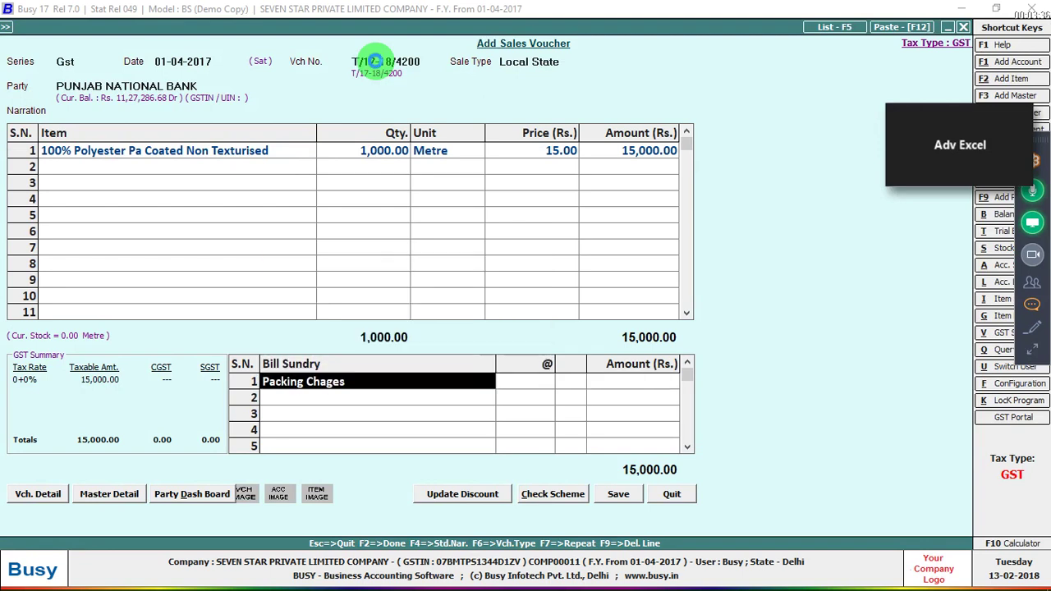
pyautogui.hotkey('ctrl', 'Return')
pyautogui.press('Escape')
# Give the Packing Charges master a default value of 50, keeping Additive, and save
pyautogui.press('Return')
pyautogui.hotkey('shift', 'Tab')
pyautogui.hotkey('ctrl', 'Return')
pyautogui.press('Return')
pyautogui.press('Return')
pyautogui.press('Return')
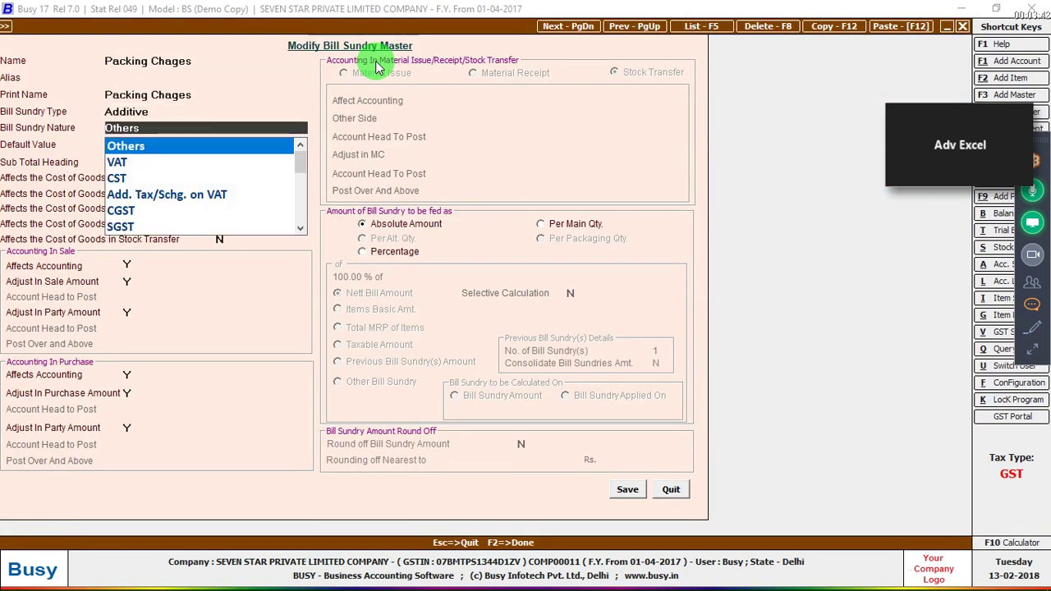
pyautogui.press('Return')
pyautogui.write('50')
pyautogui.press('Return')
pyautogui.press('F2')
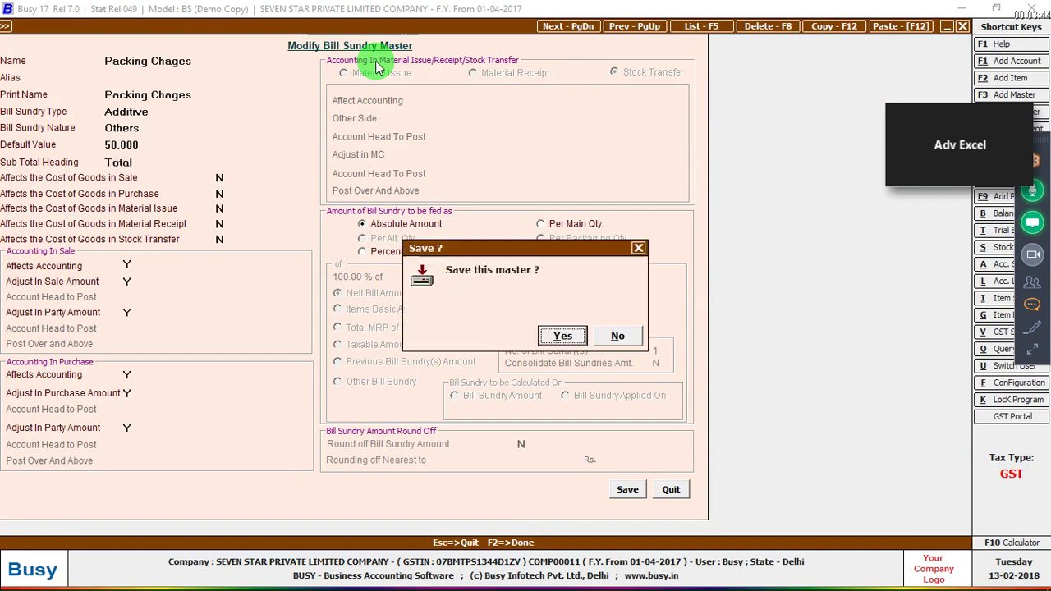
pyautogui.press('Return')
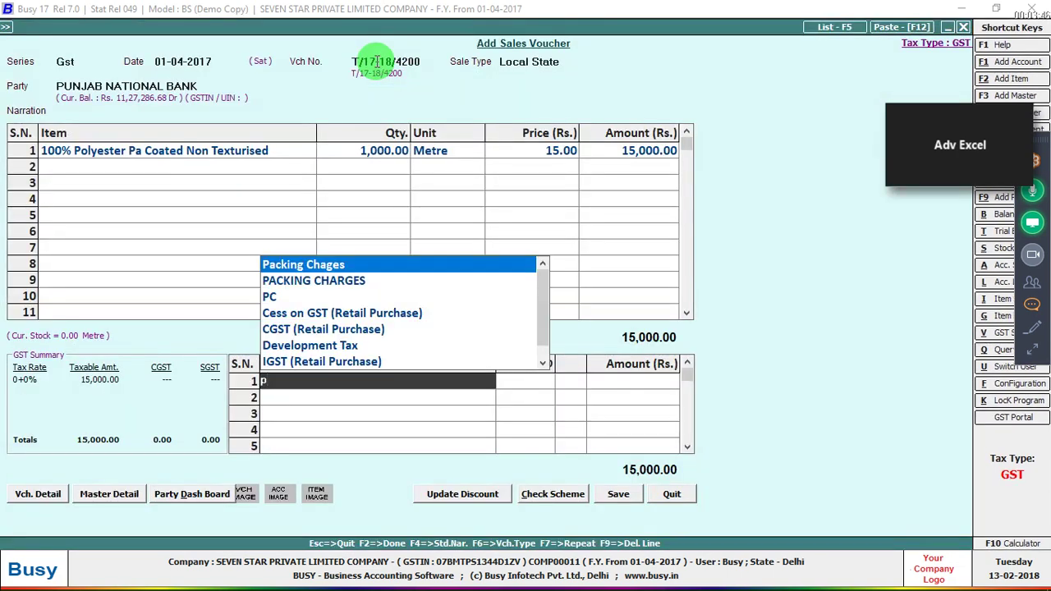
# Put PACKING CHARGES in bill sundry row 1 and clear its default value to 0.000
pyautogui.write('p')
pyautogui.press('Return')
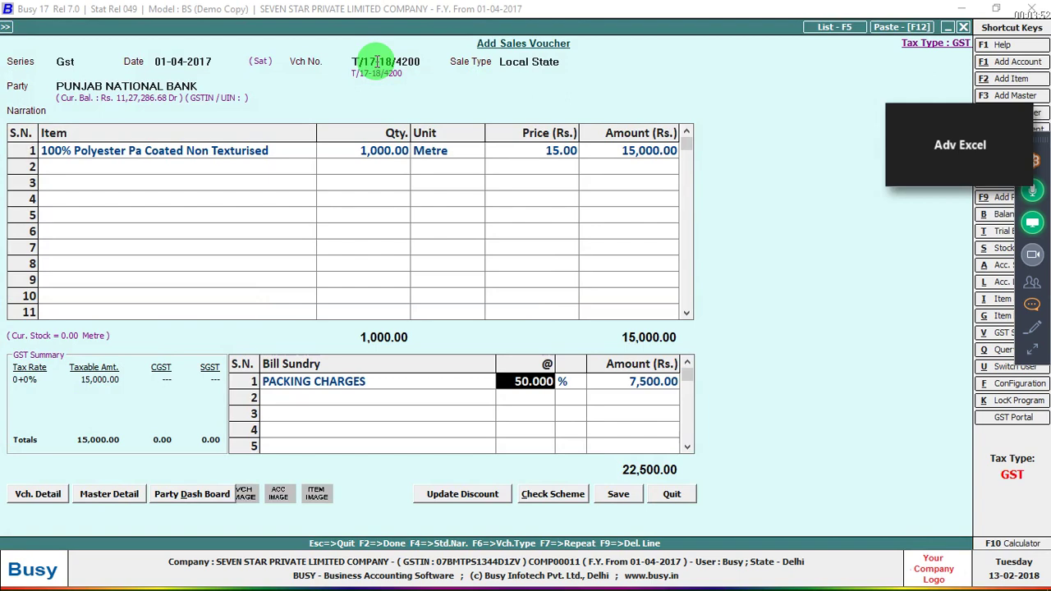
pyautogui.hotkey('shift', 'Tab')
pyautogui.hotkey('ctrl', 'Return')
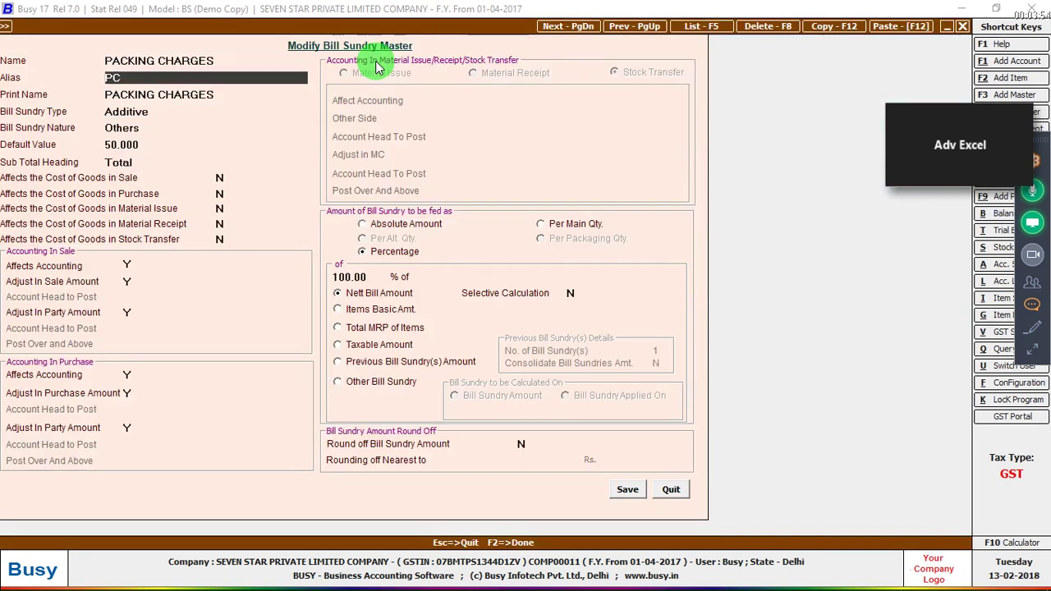
pyautogui.press('Return')
pyautogui.press('Return')
pyautogui.press('Return')
pyautogui.press('Return')
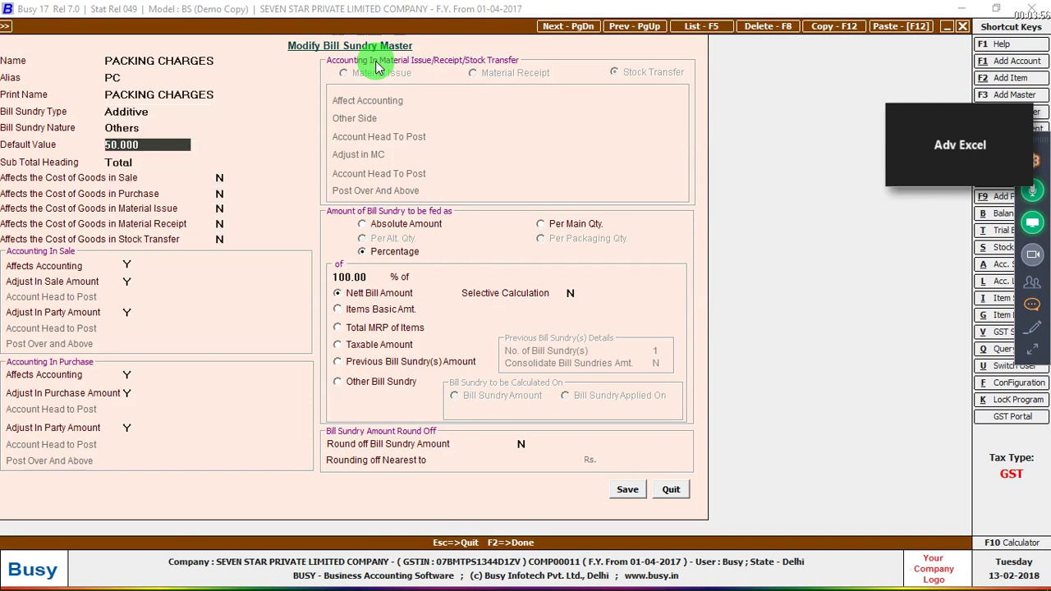
pyautogui.press('BackSpace')
pyautogui.press('Return')
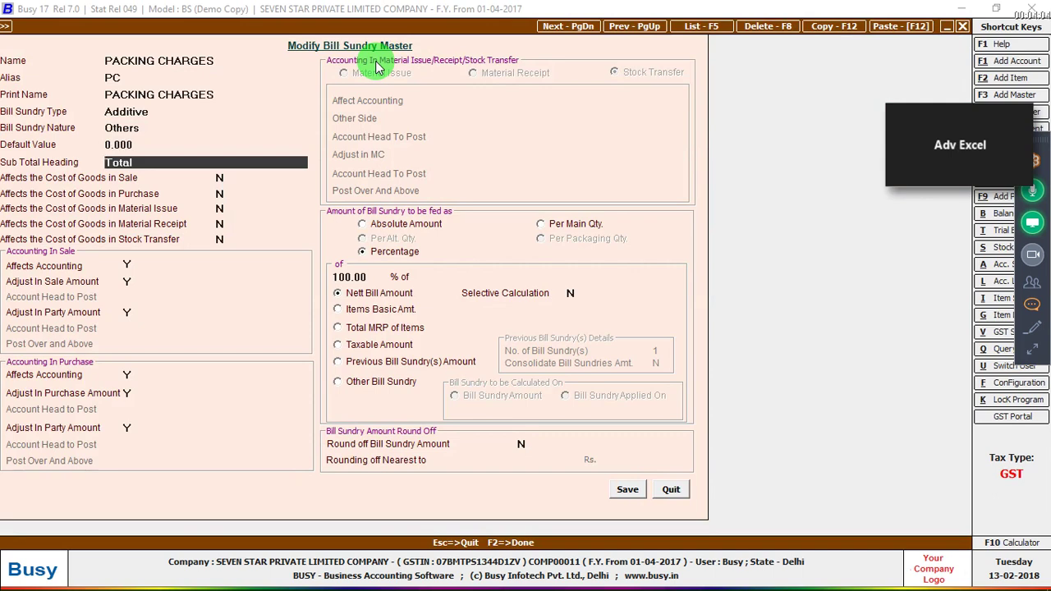
pyautogui.press('Return')
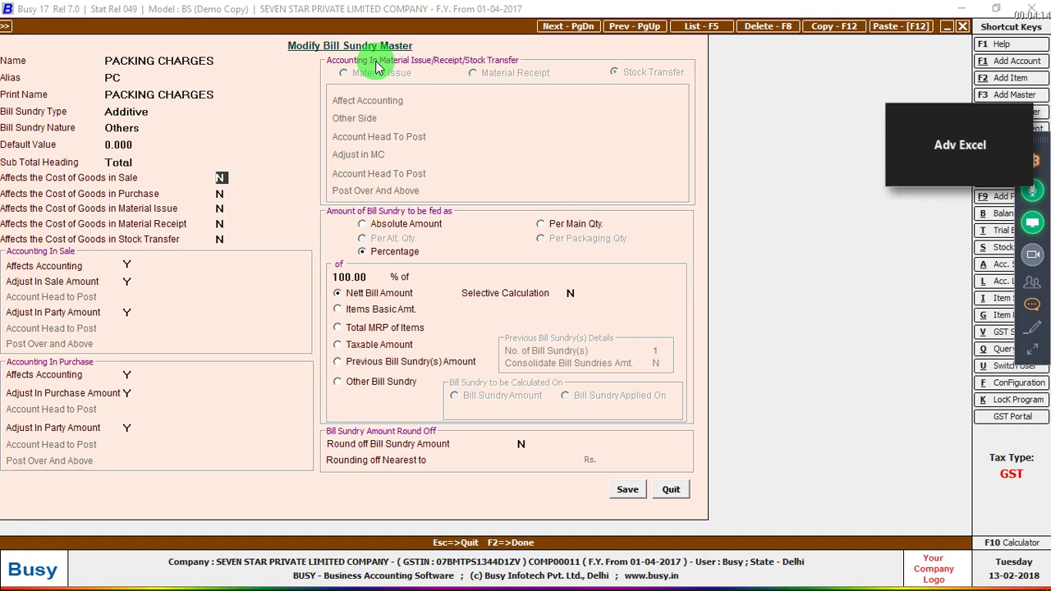
pyautogui.press('Return')
# Set Adjust In Sale Amount to N with Freight & Forwarding Charges as the account head
pyautogui.click(156, 63)
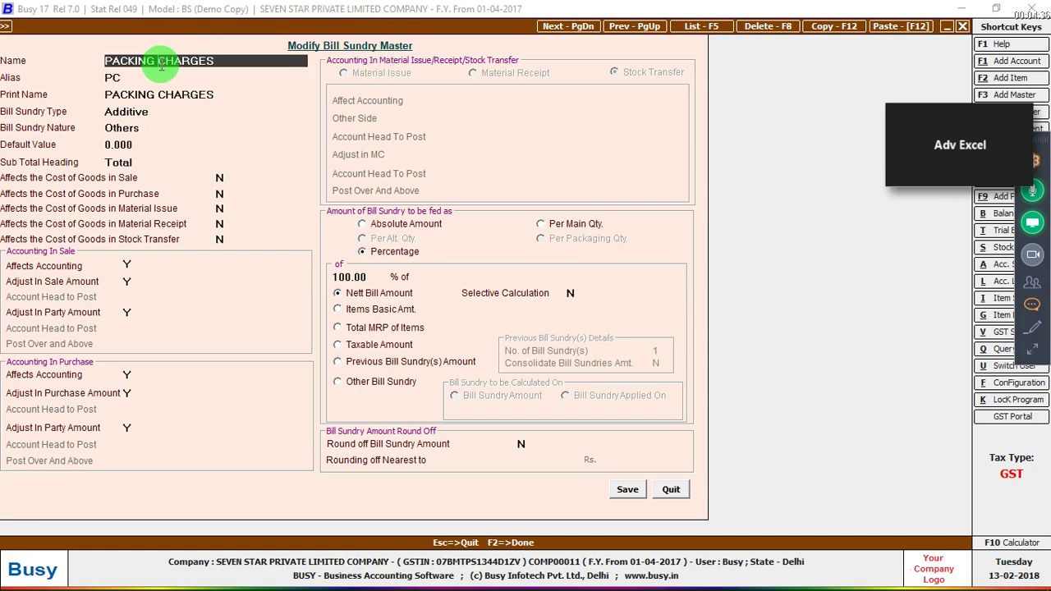
pyautogui.click(129, 283)
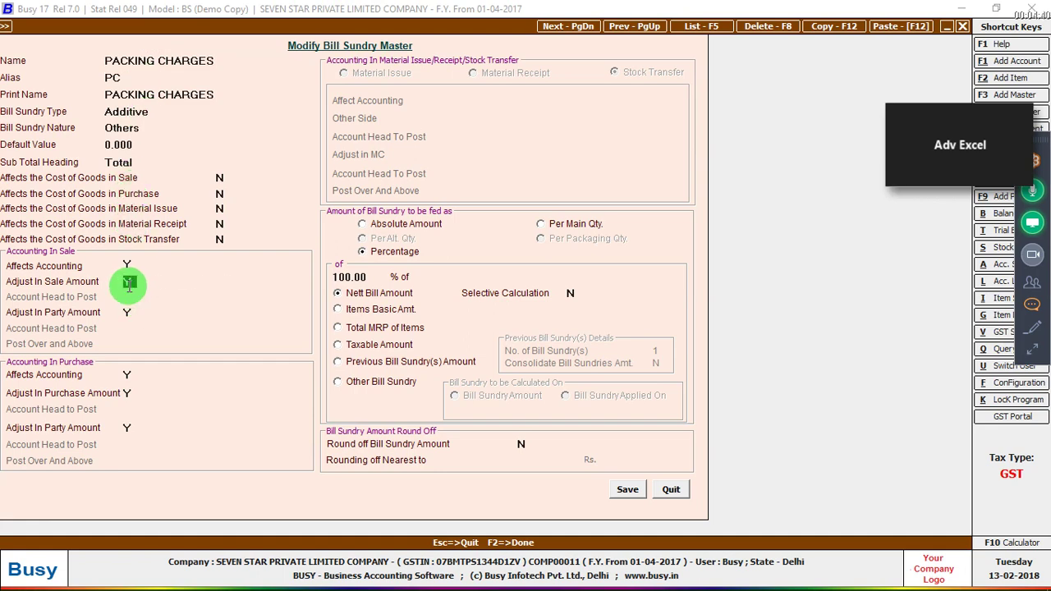
pyautogui.press('n')
pyautogui.press('Return')
pyautogui.press('Return')
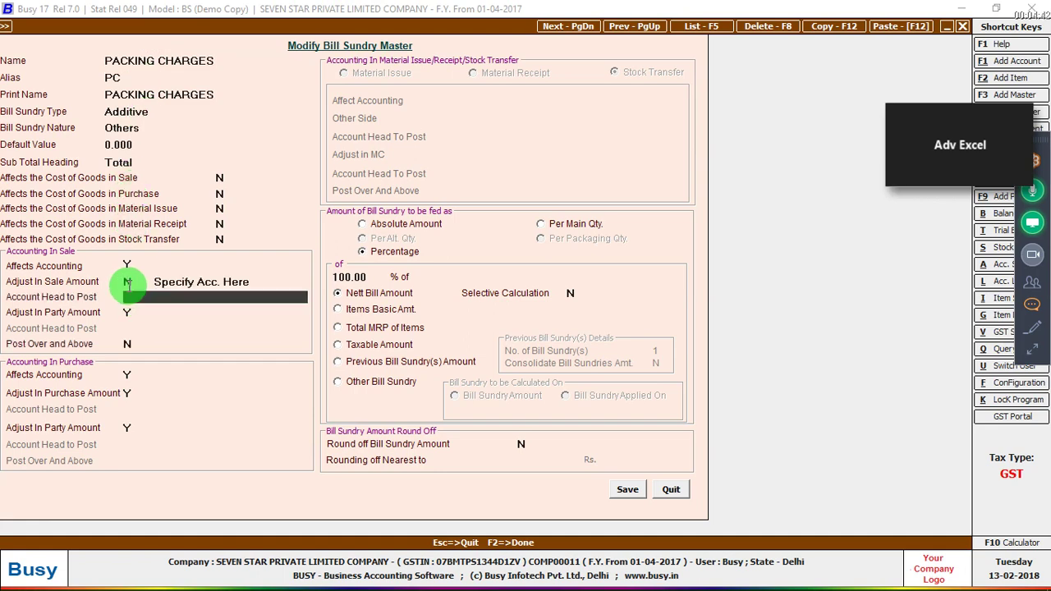
pyautogui.write('F')
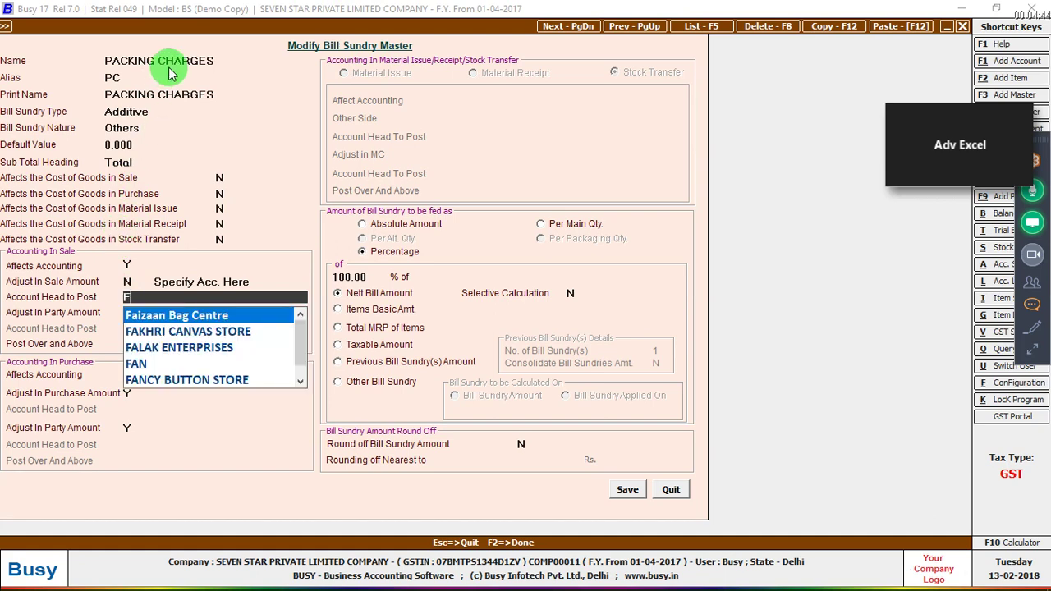
pyautogui.write('R')
pyautogui.press('Return')
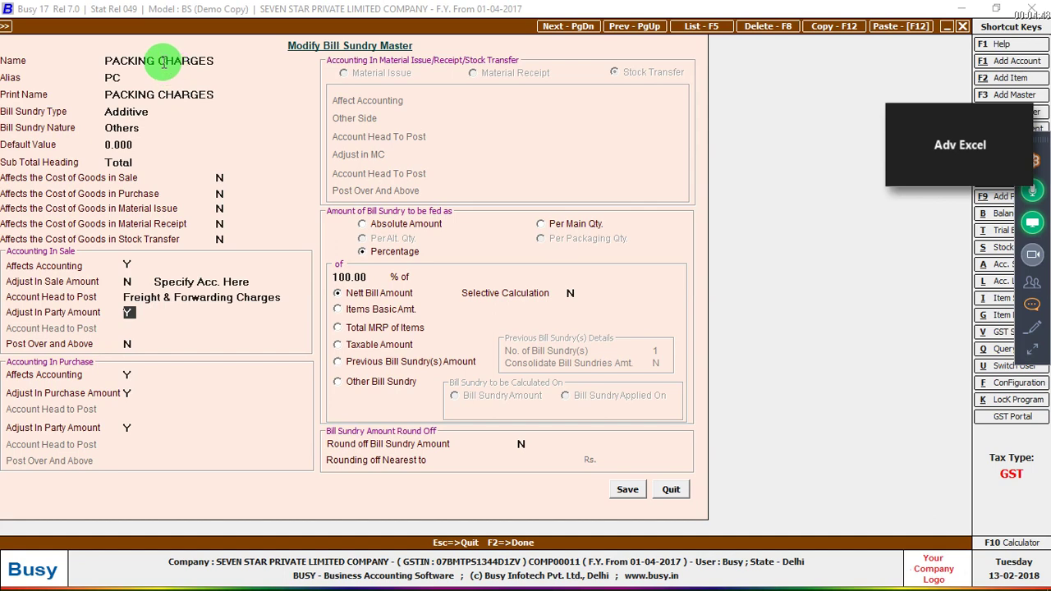
pyautogui.click(199, 299)
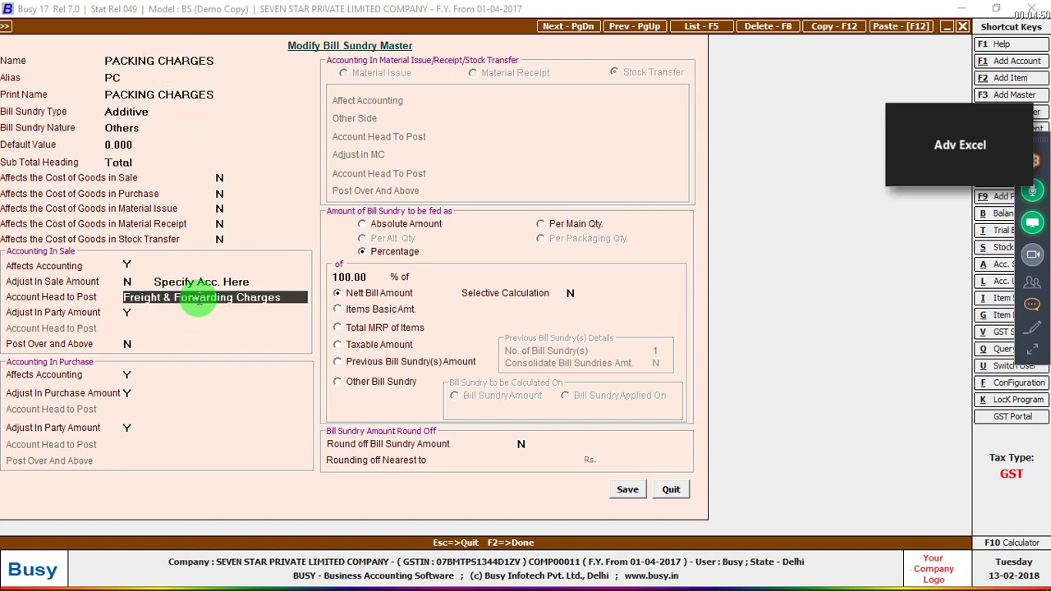
pyautogui.doubleClick(199, 298)
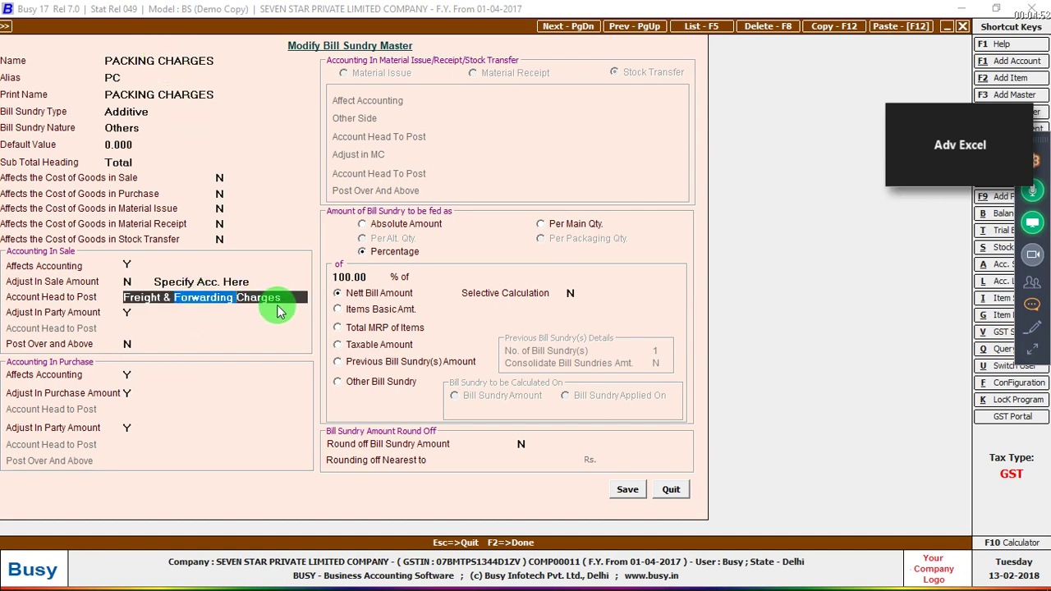
# Specify Freight & Forwarding Charges as the purchase account and save the sundry
pyautogui.click(127, 393)
pyautogui.write('N')
pyautogui.press('Return')
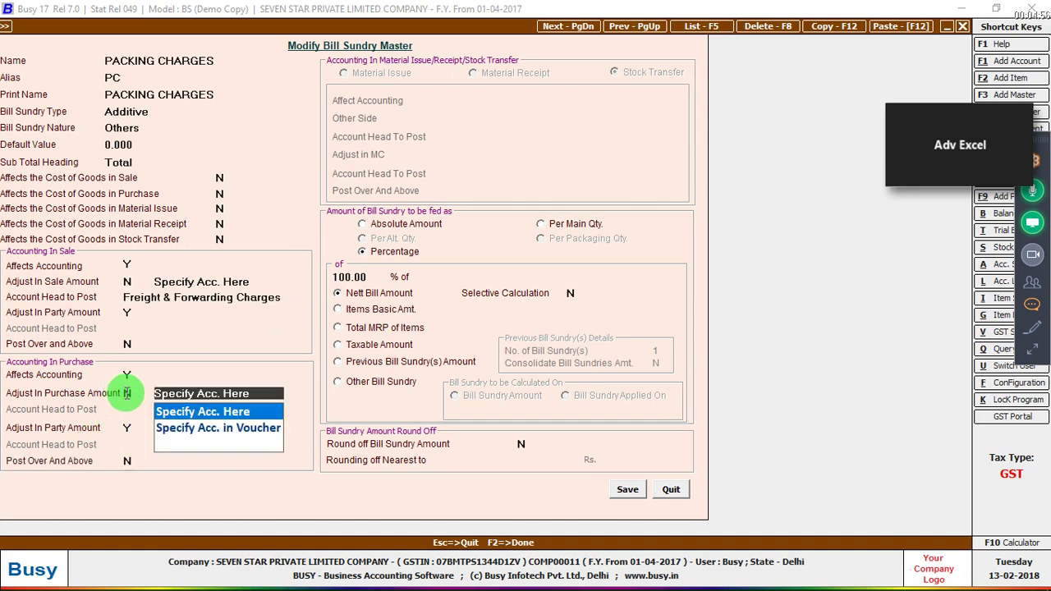
pyautogui.press('Return')
pyautogui.write('r')
pyautogui.press('Return')
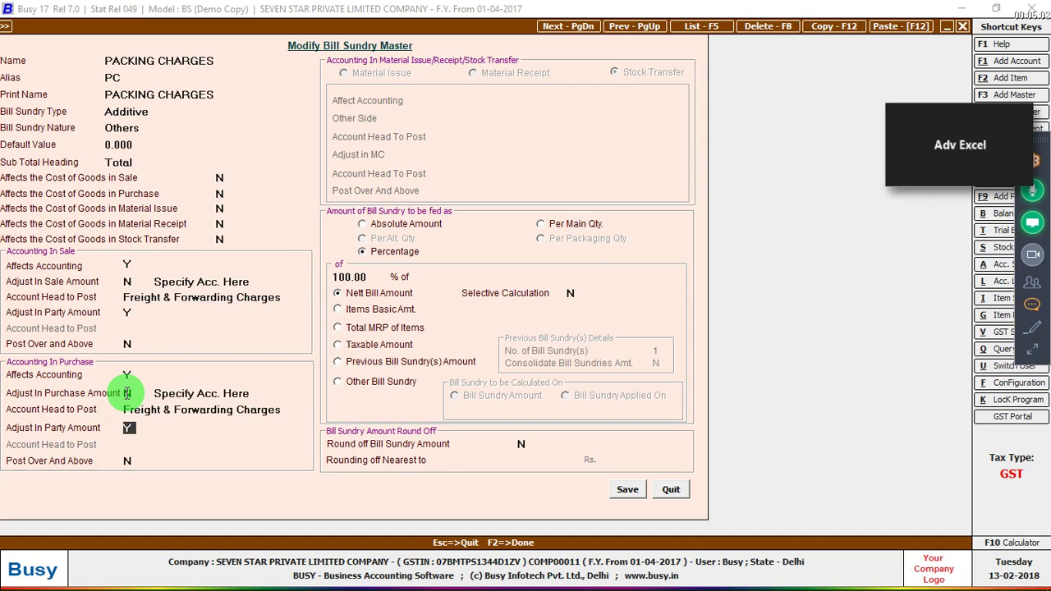
pyautogui.press('F2')
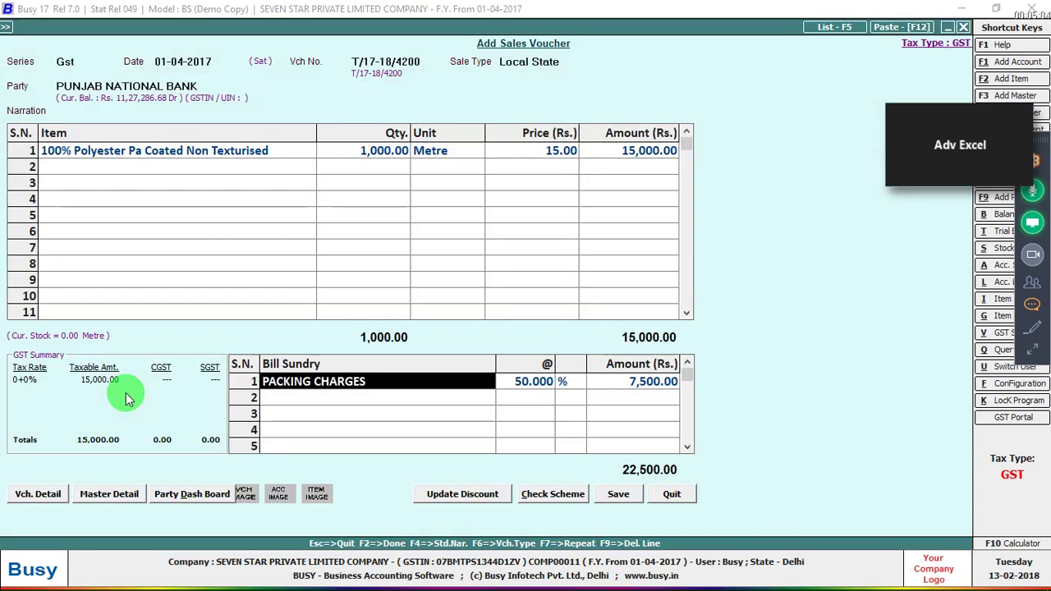
# Try IGST in the first sundry row and inspect its master's sale account head
pyautogui.press('Return')
pyautogui.press('Return')
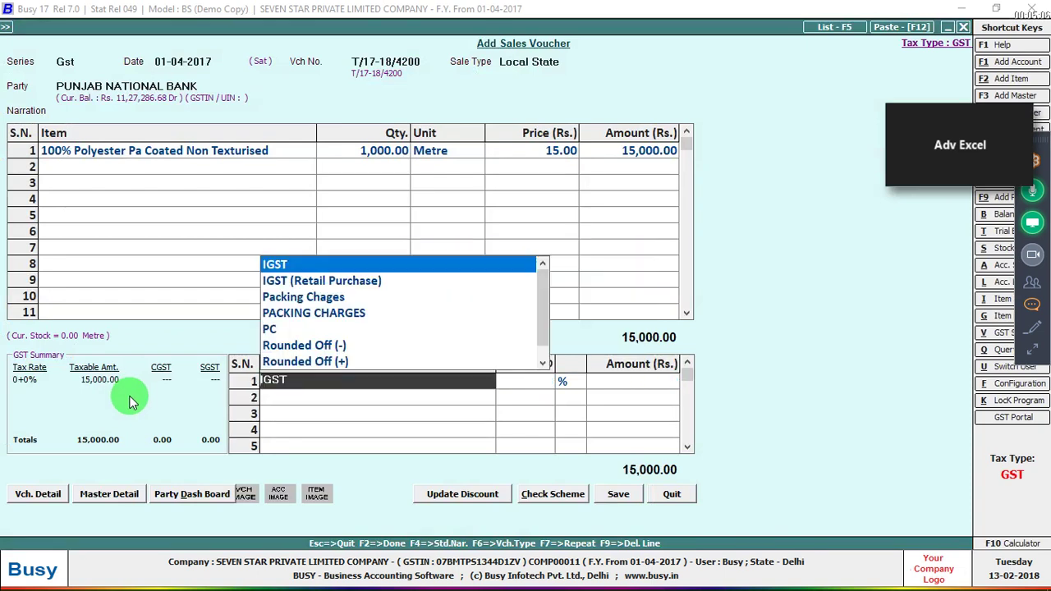
pyautogui.press('F3')
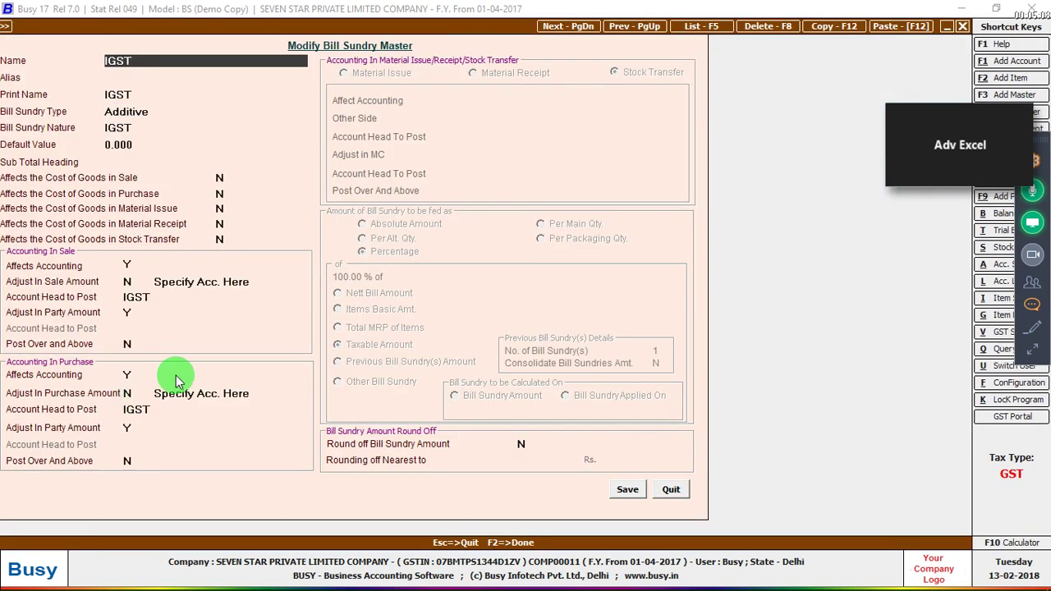
pyautogui.click(153, 300)
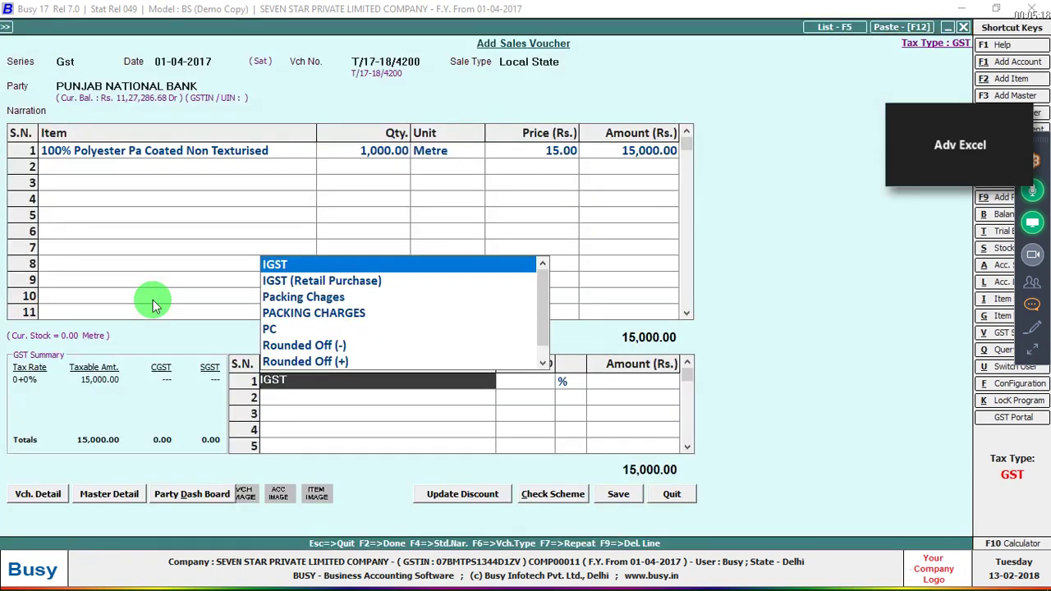
# Replace it with PACKING CHARGES and open that master for editing
pyautogui.write('PA')
pyautogui.press('Down')
pyautogui.press('Return')
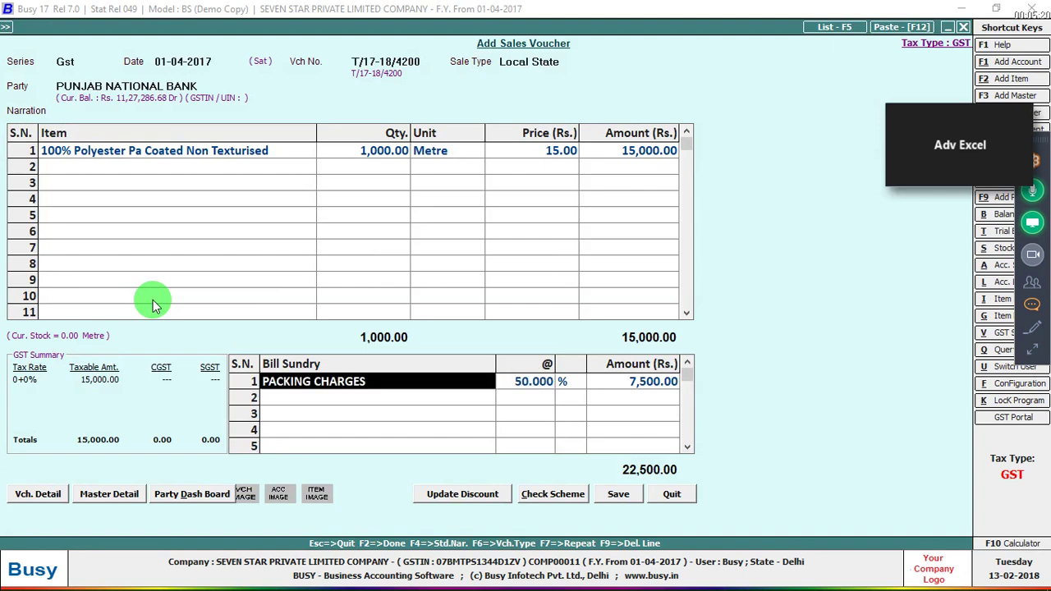
pyautogui.hotkey('ctrl', 'Return')
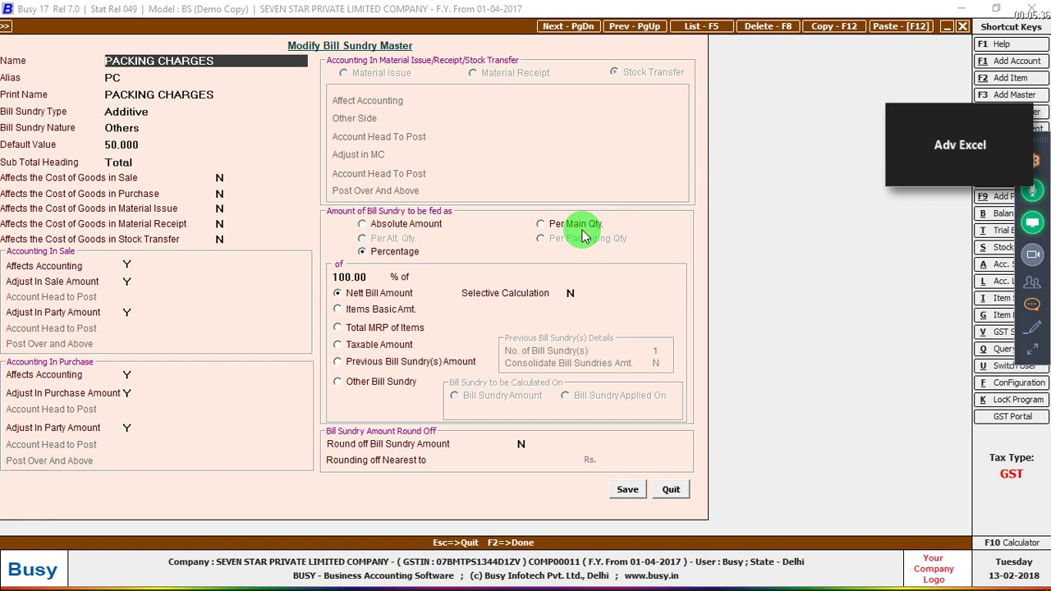
# Switch Packing Charges to Absolute Amount, save, and place PACKING CHARGES in row 1
pyautogui.click(402, 227)
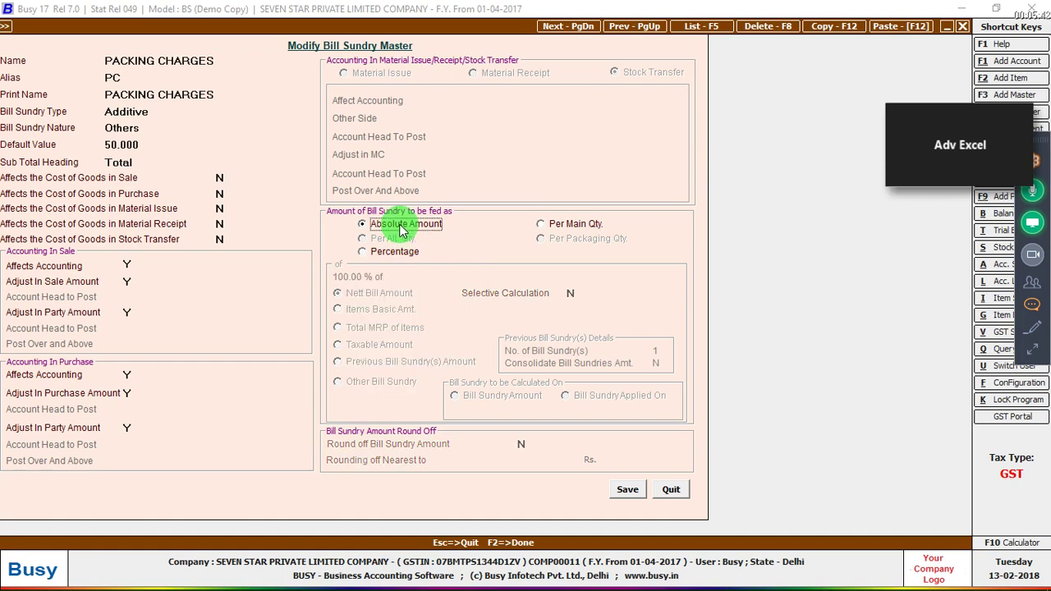
pyautogui.press('F2')
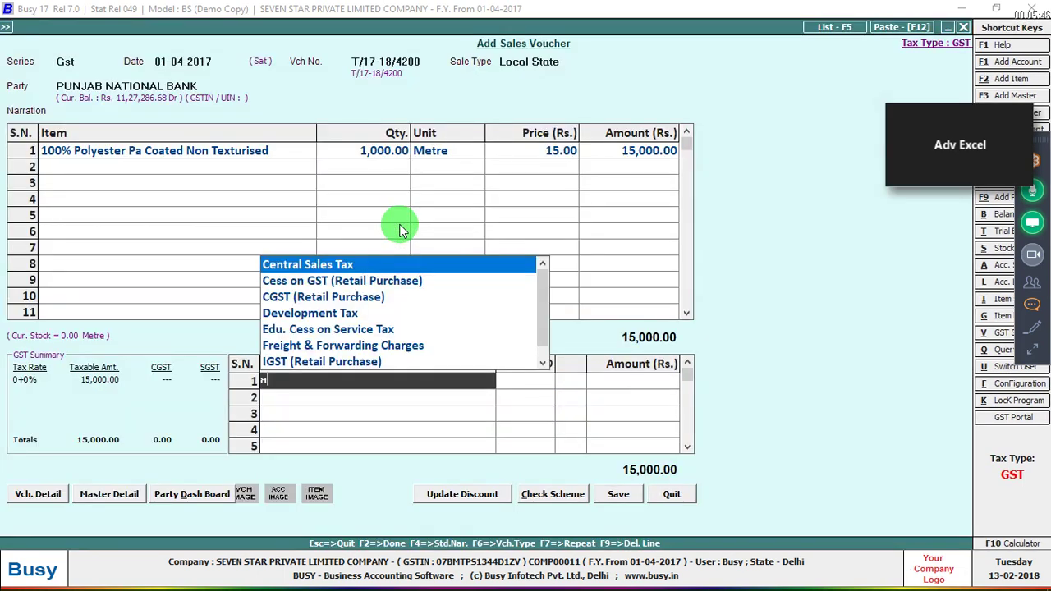
pyautogui.write('PA')
pyautogui.press('Return')
pyautogui.hotkey('shift', 'Tab')
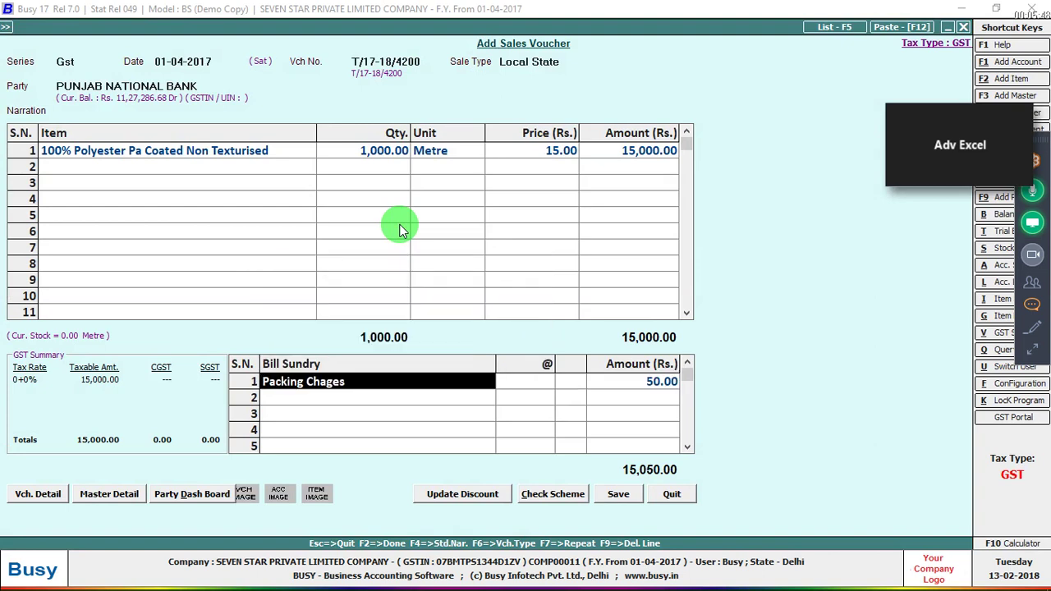
pyautogui.press('Down')
pyautogui.press('Return')
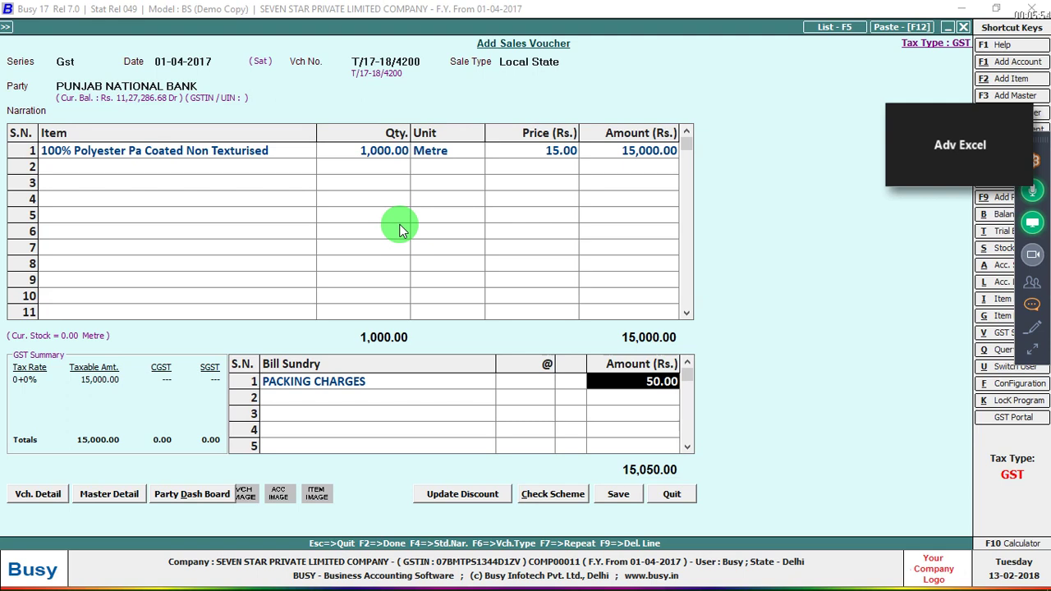
# Resave the PACKING CHARGES master, then delete the sundry row from the voucher
pyautogui.hotkey('shift', 'Tab')
pyautogui.hotkey('ctrl', 'm')
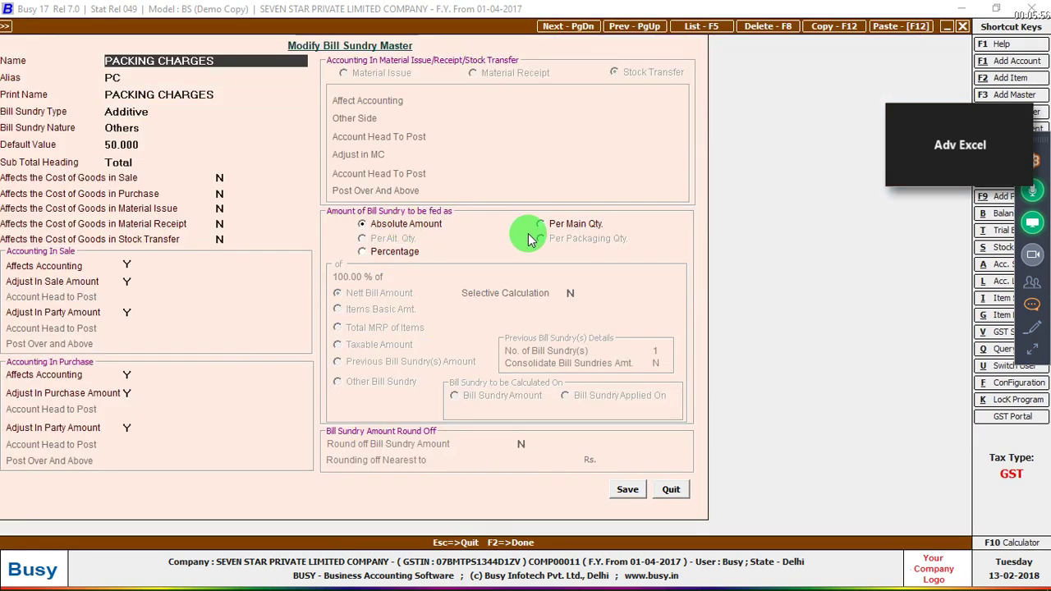
pyautogui.press('F2')
pyautogui.press('Return')
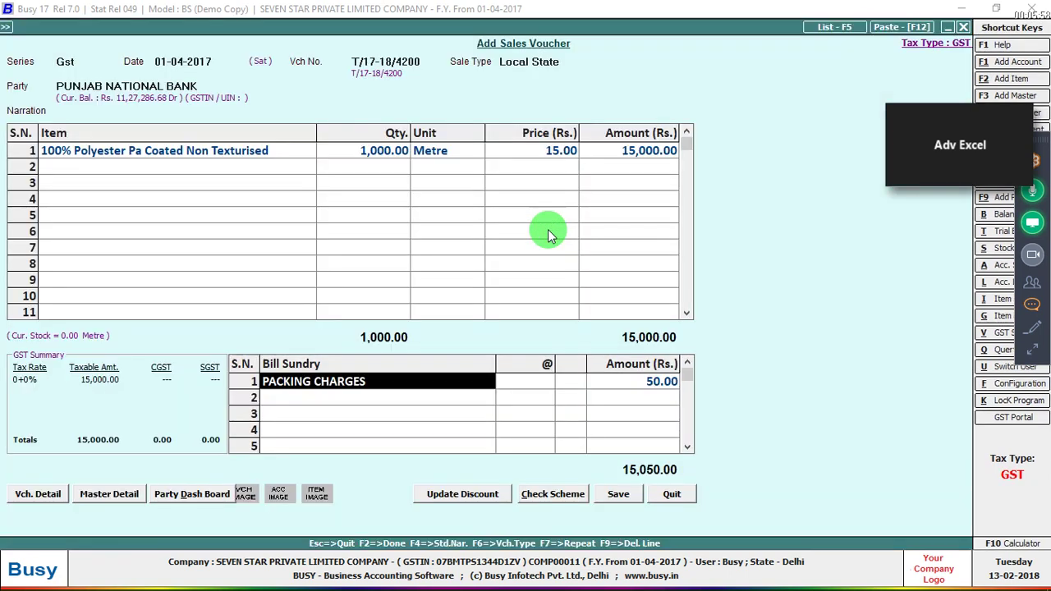
pyautogui.press('F9')
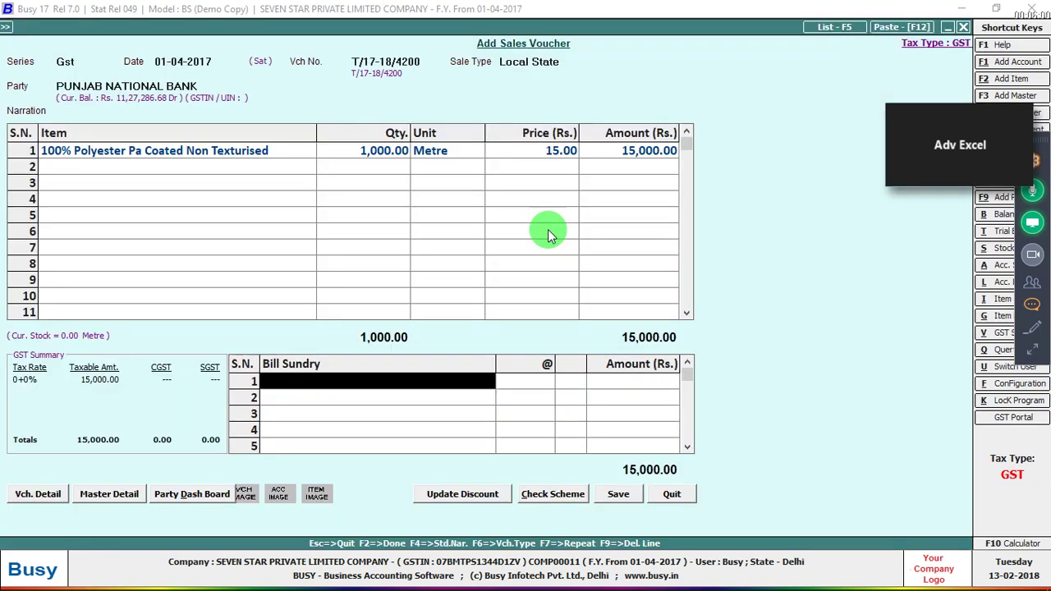
# Re-add PACKING CHARGES to row 1 for a 65,000.00 total, review its master, then start a new sundry
pyautogui.write('p')
pyautogui.press('Down')
pyautogui.press('Return')
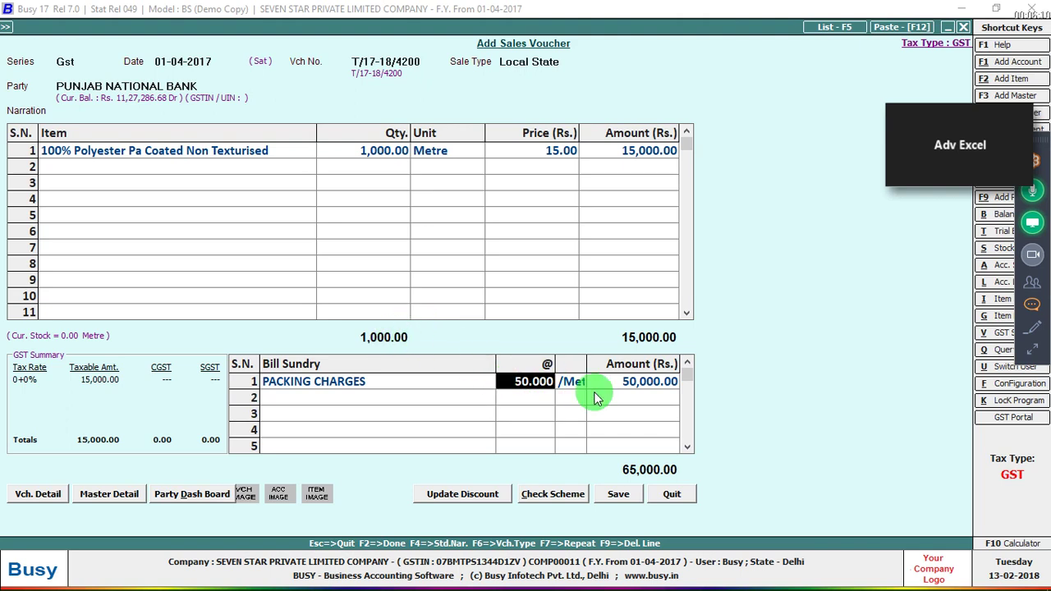
pyautogui.hotkey('shift', 'Tab')
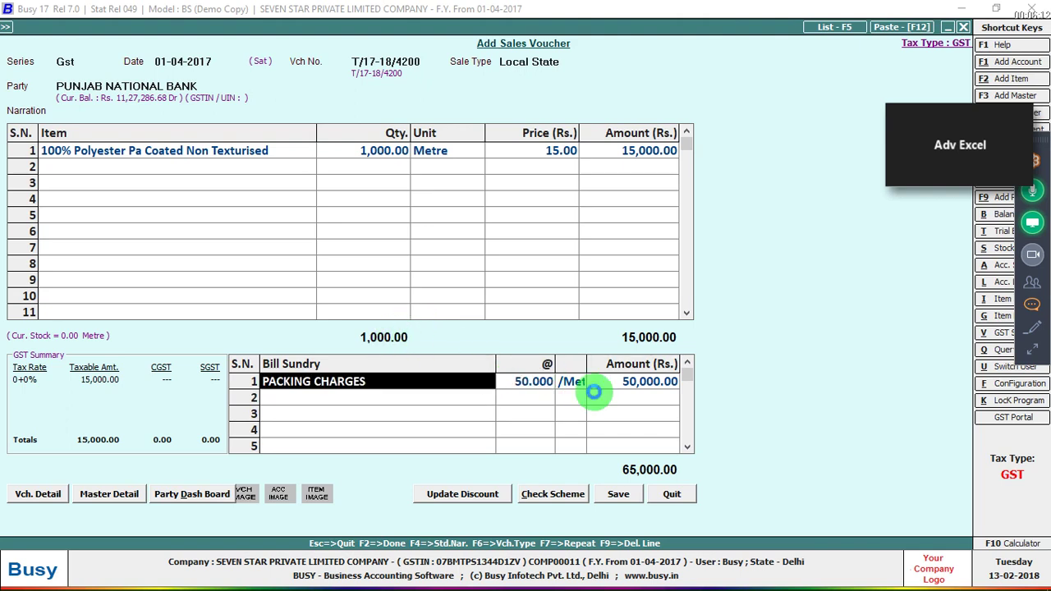
pyautogui.hotkey('ctrl', 'Return')
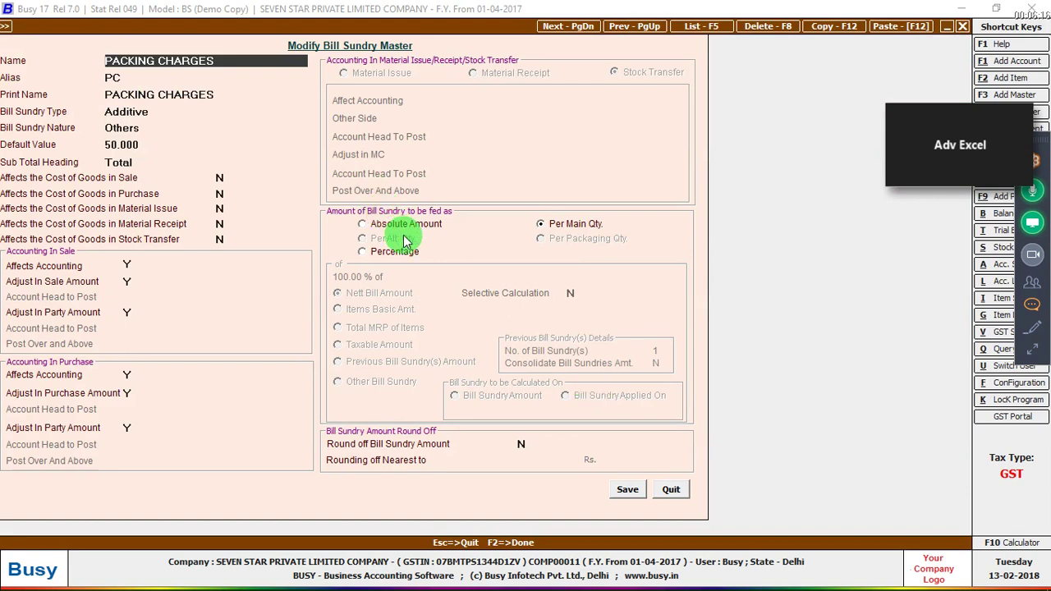
pyautogui.press('Escape')
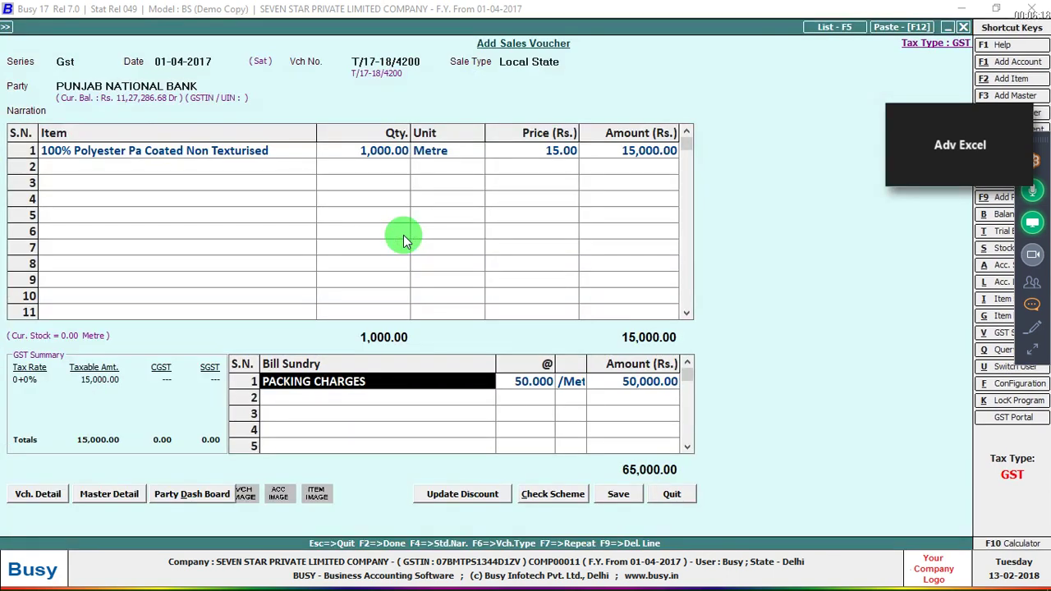
pyautogui.press('F3')
# Name the new bill sundry OTHER EXP and make it Additive
pyautogui.write('PA')
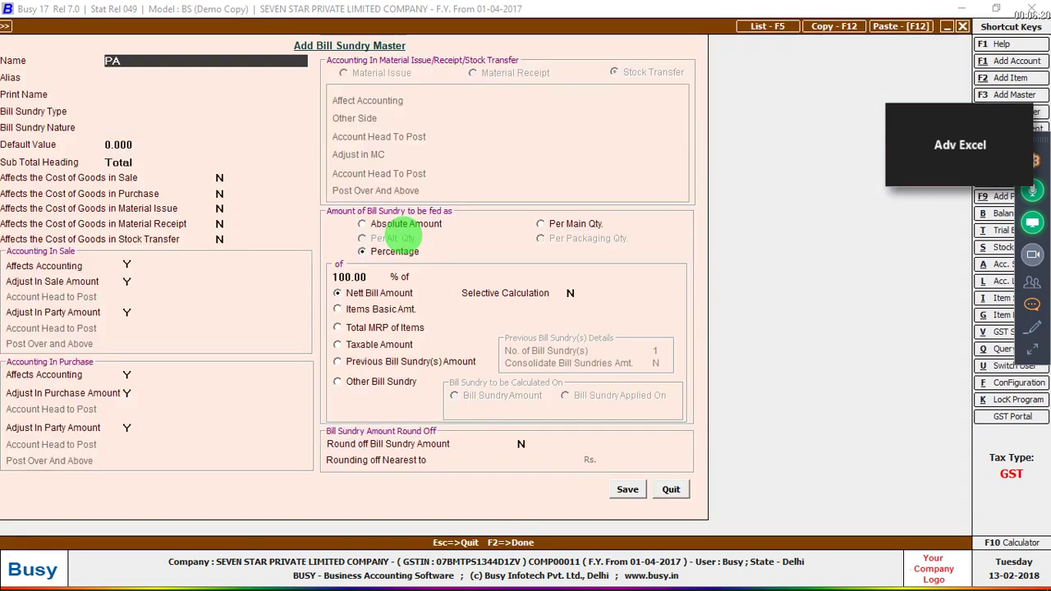
pyautogui.press('BackSpace')
pyautogui.press('BackSpace')
pyautogui.write('R')
pyautogui.press('BackSpace')
pyautogui.write('OTHER')
pyautogui.write(' EXP')
pyautogui.press('Return')
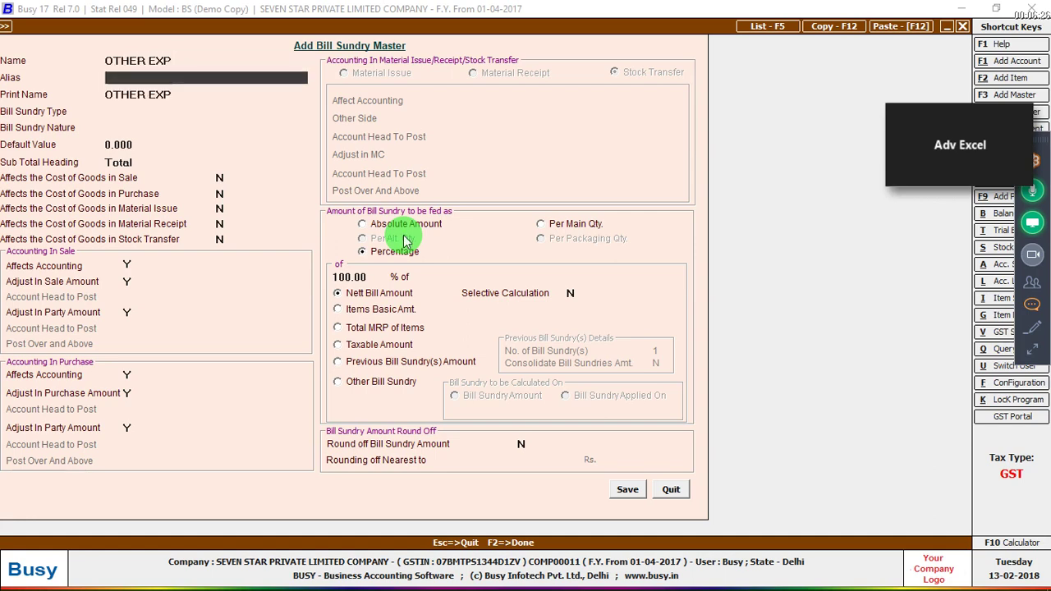
pyautogui.press('Return')
pyautogui.press('Return')
pyautogui.press('Return')
pyautogui.press('Return')
pyautogui.press('Return')
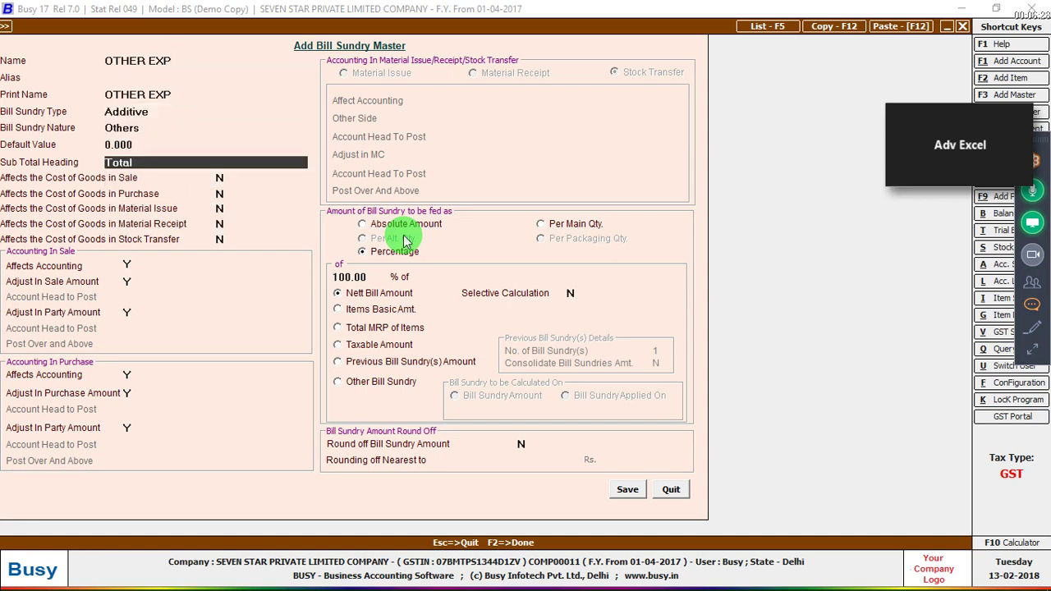
pyautogui.press('Return')
pyautogui.press('Return')
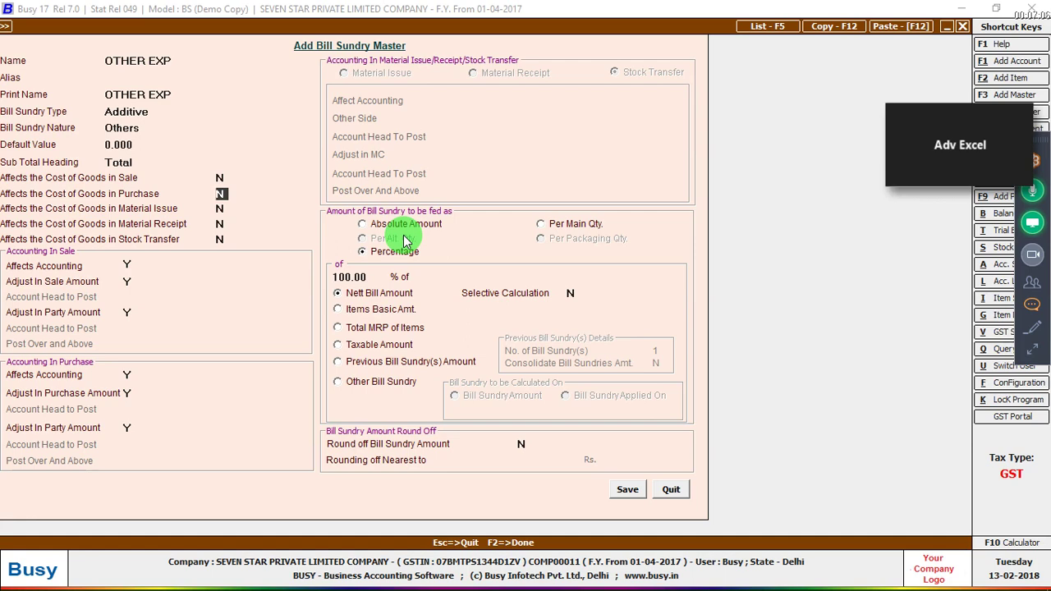
# Set it to affect purchase cost of goods at 70% of Nett Bill Amount and save
pyautogui.press('y')
pyautogui.click(358, 276)
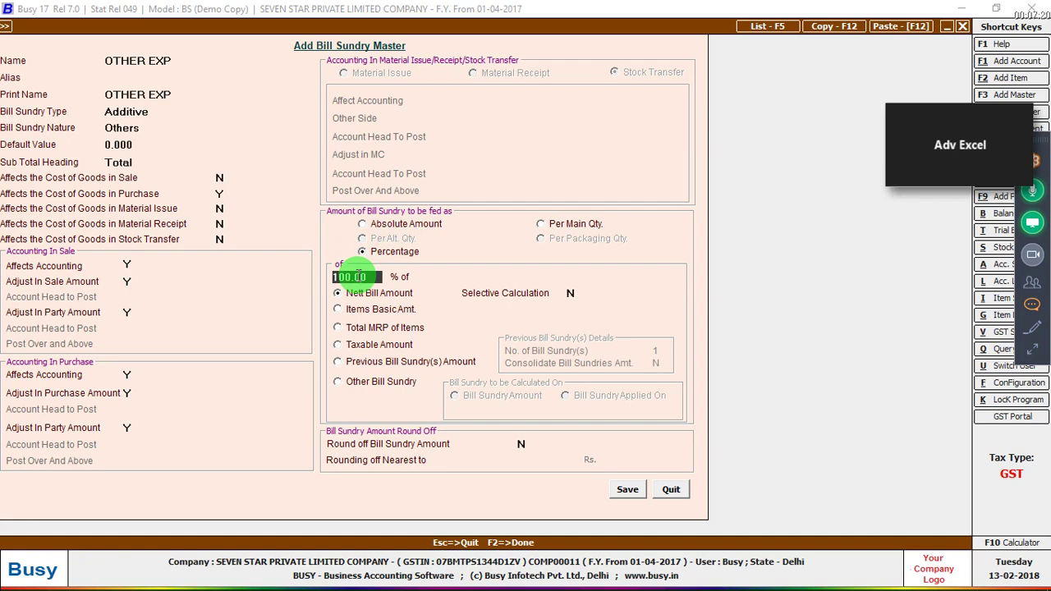
pyautogui.click(30, 34)
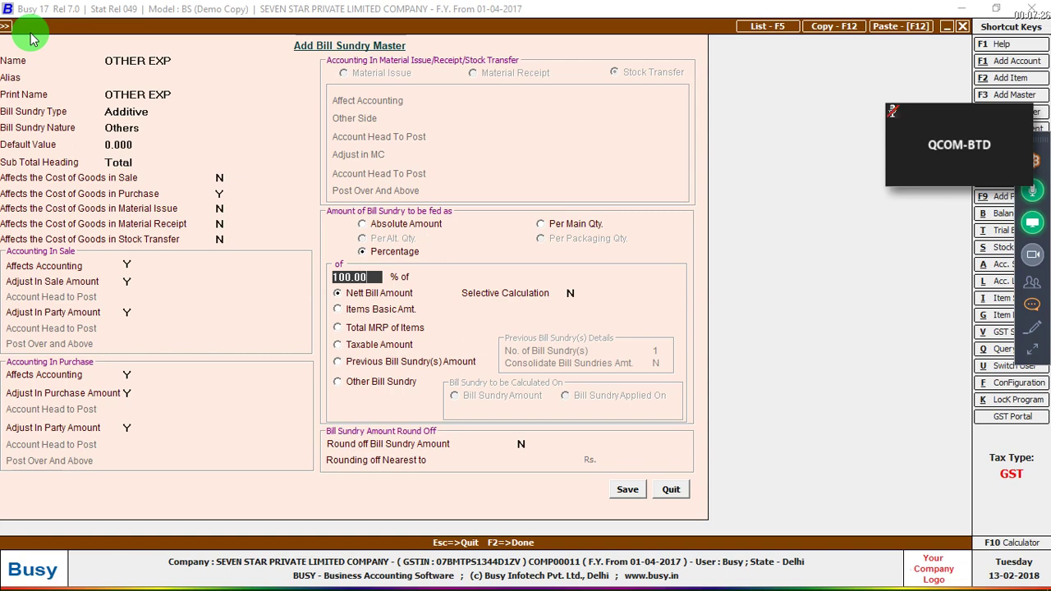
pyautogui.press('BackSpace')
pyautogui.press('BackSpace')
pyautogui.press('BackSpace')
pyautogui.press('BackSpace')
pyautogui.press('BackSpace')
pyautogui.press('BackSpace')
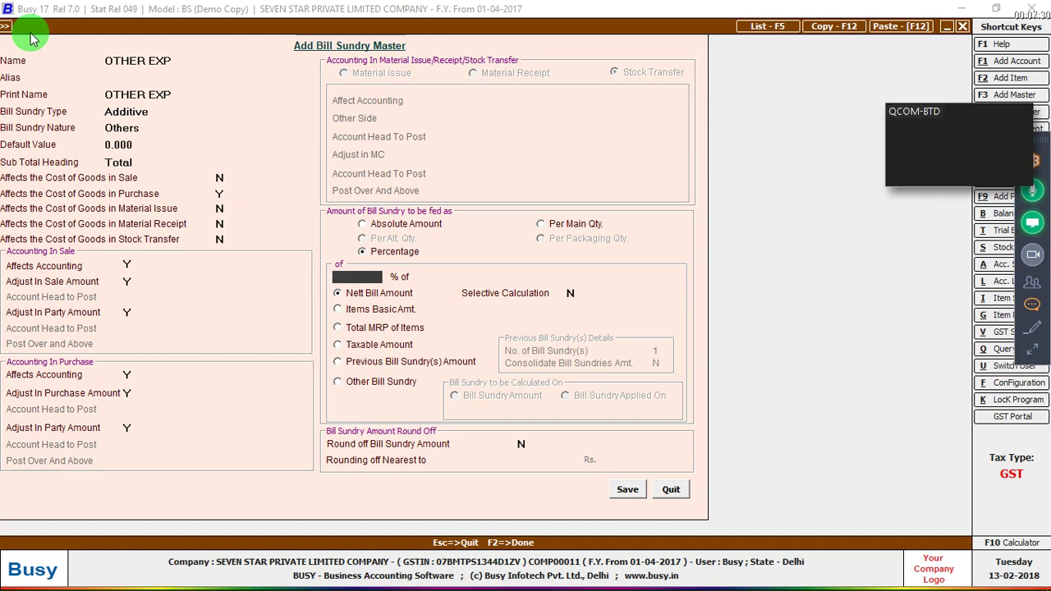
pyautogui.write('70')
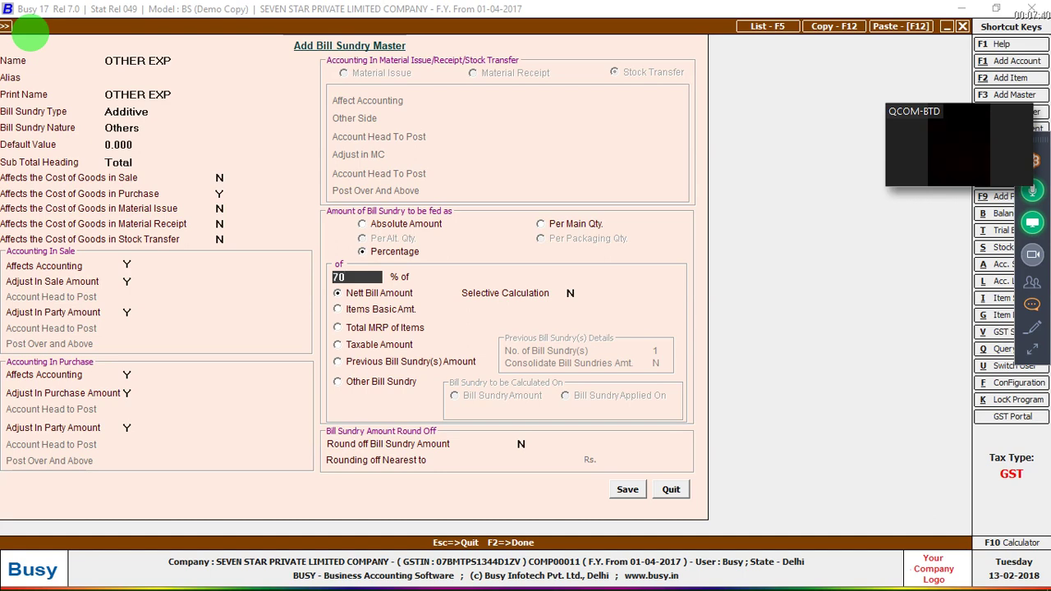
pyautogui.click(633, 491)
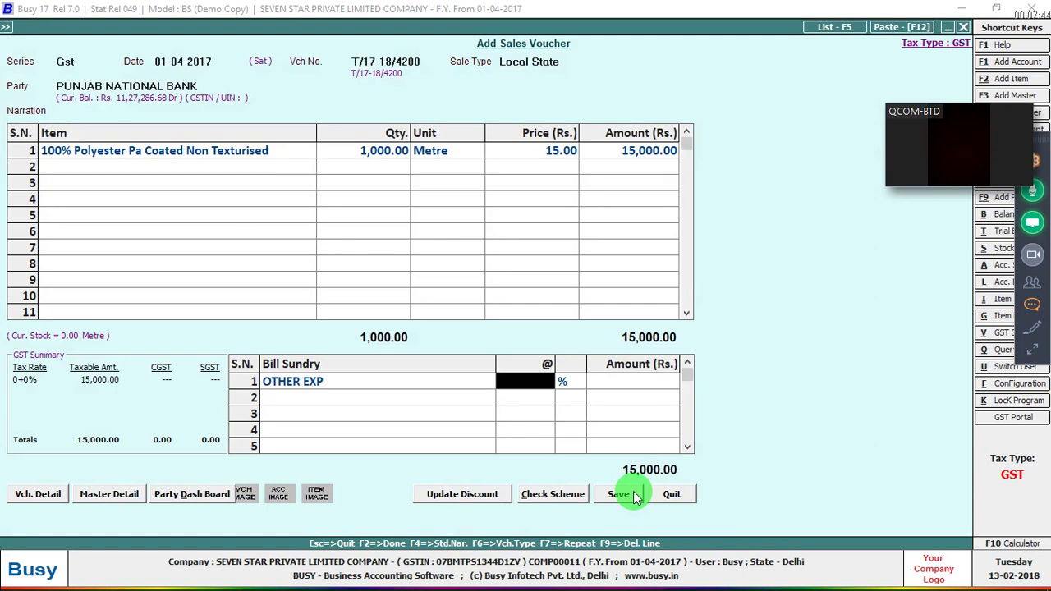
# Enter OTHER EXP in the first sundry row at 10%, adding 1,050.00 for 16,050.00 total
pyautogui.hotkey('shift', 'Tab')
pyautogui.press('BackSpace')
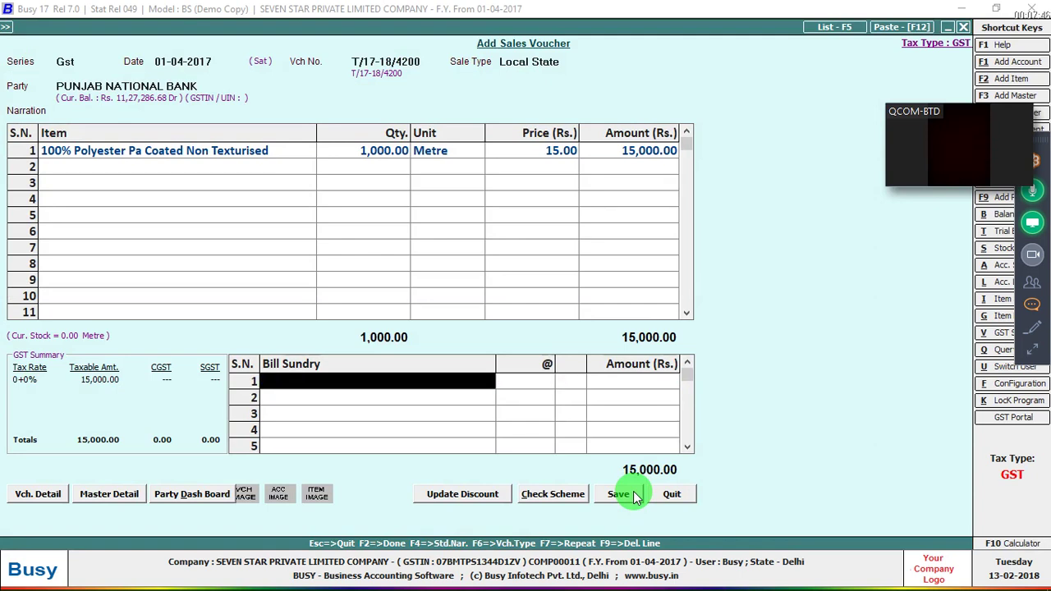
pyautogui.write('o')
pyautogui.press('Return')
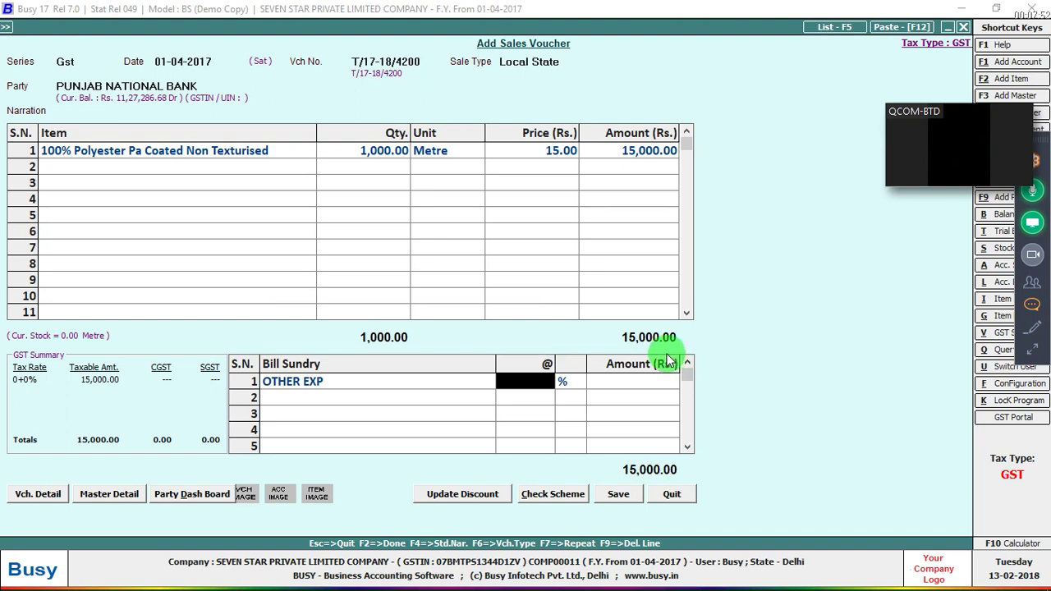
pyautogui.write('10')
pyautogui.press('Return')
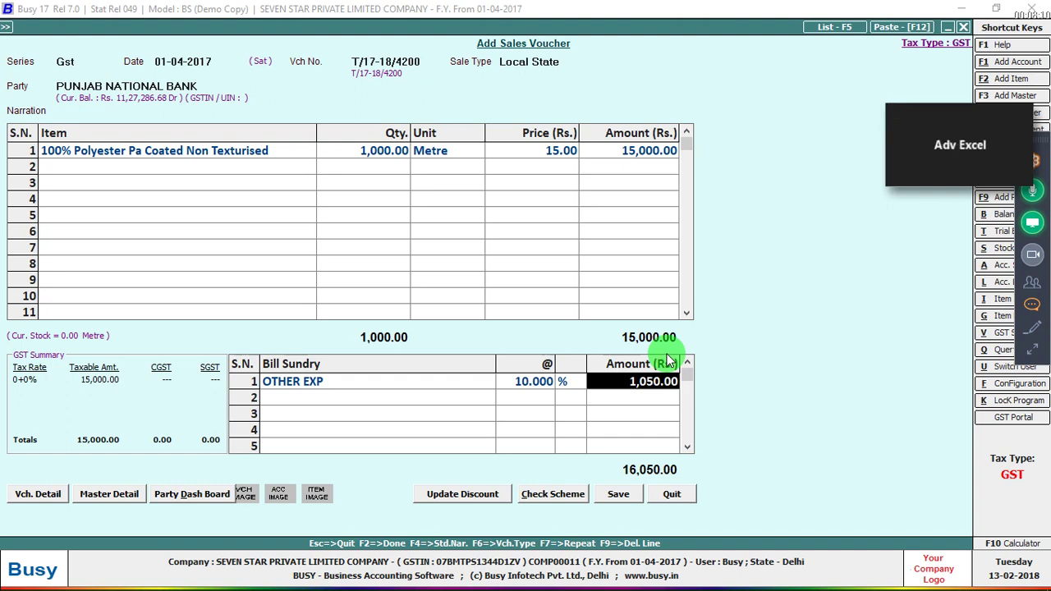
# Compute 15000*70/100 then *10% in the calculator, close it, and open the OTHER EXP master
pyautogui.click(1012, 546)
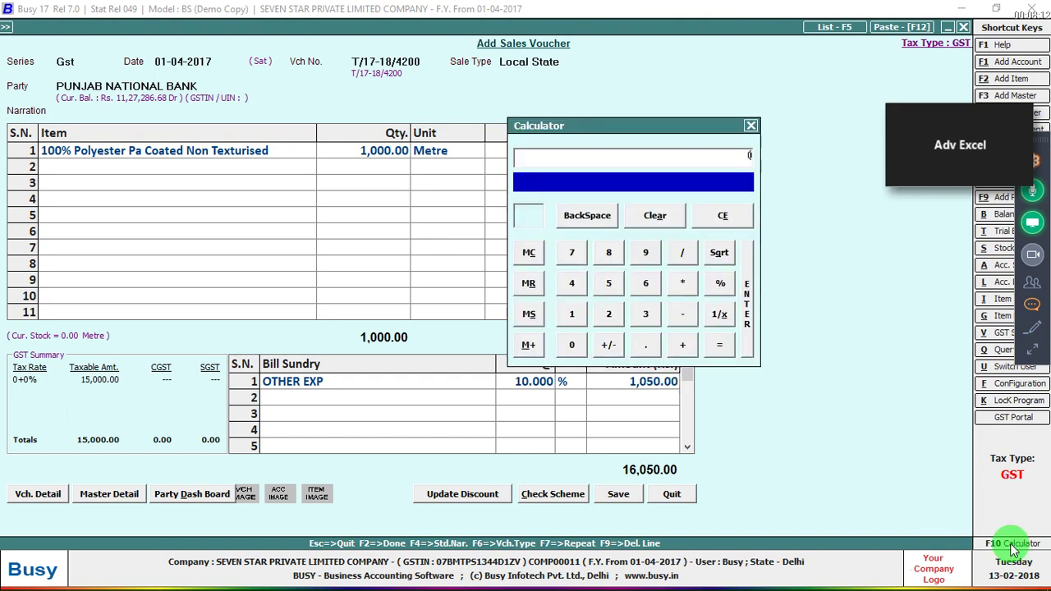
pyautogui.write('15000')
pyautogui.write('*70/100')
pyautogui.press('Return')
pyautogui.write('*10')
pyautogui.write('%')
pyautogui.press('Delete')
pyautogui.press('Escape')
pyautogui.hotkey('shift', 'Tab')
pyautogui.hotkey('shift', 'Tab')
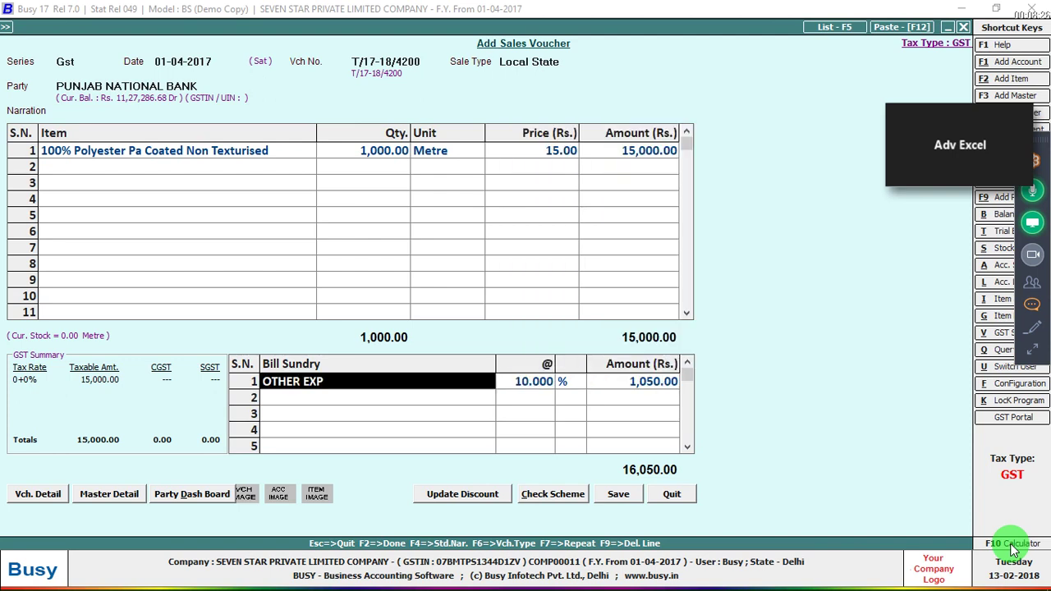
pyautogui.hotkey('ctrl', 'Return')
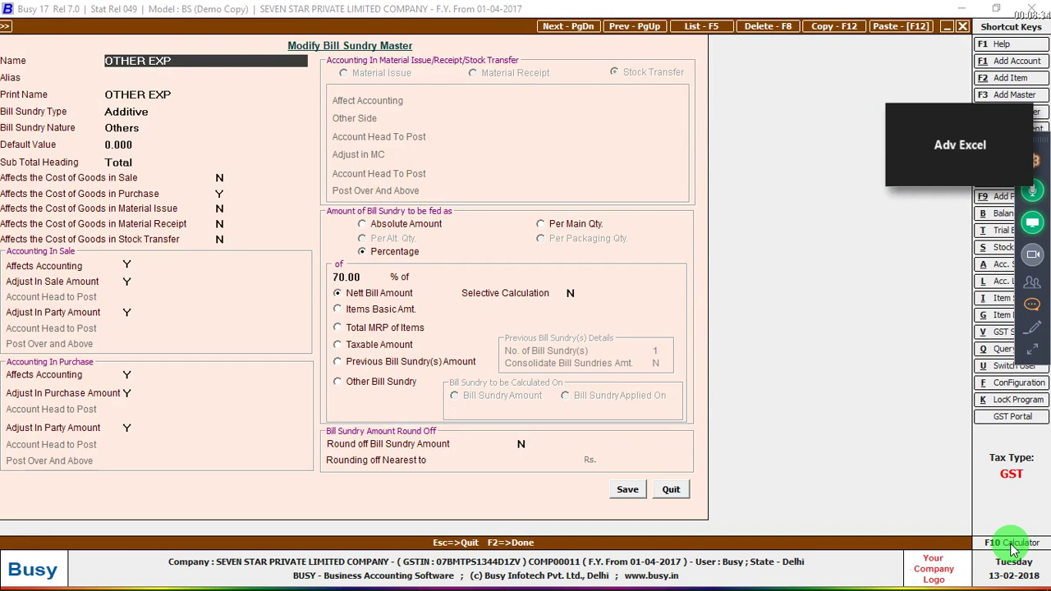
# Close and reopen the OTHER EXP master a few times, ending on the voucher's row 1 item
pyautogui.press('Escape')
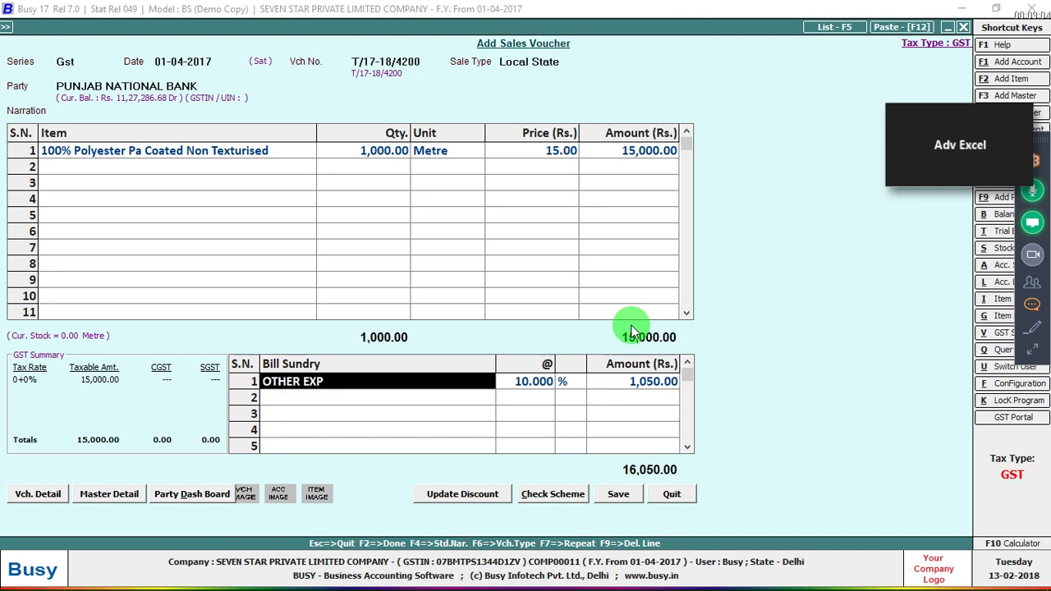
pyautogui.hotkey('ctrl', 'Return')
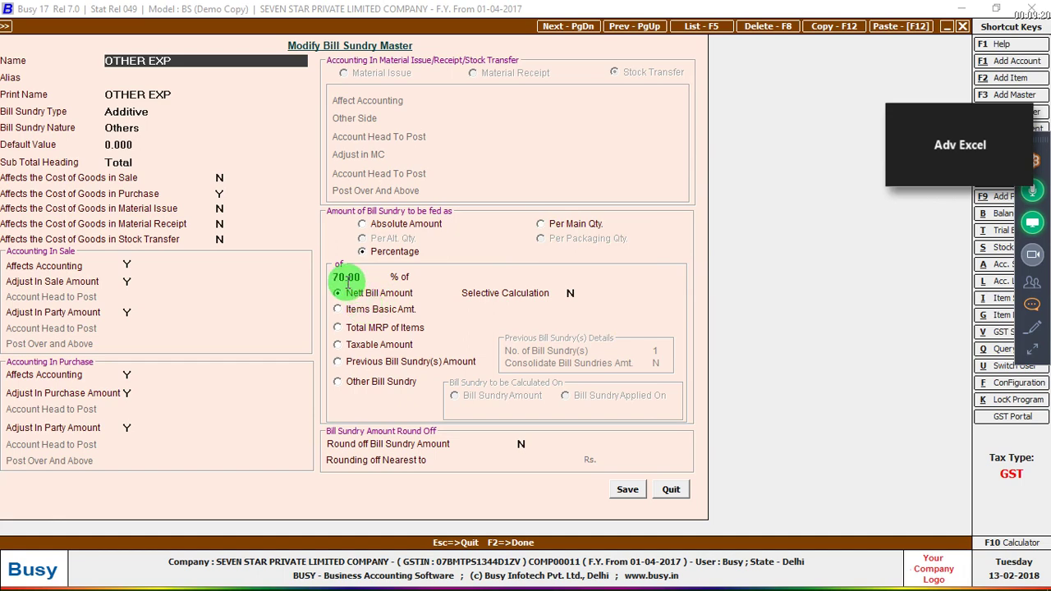
pyautogui.press('F2')
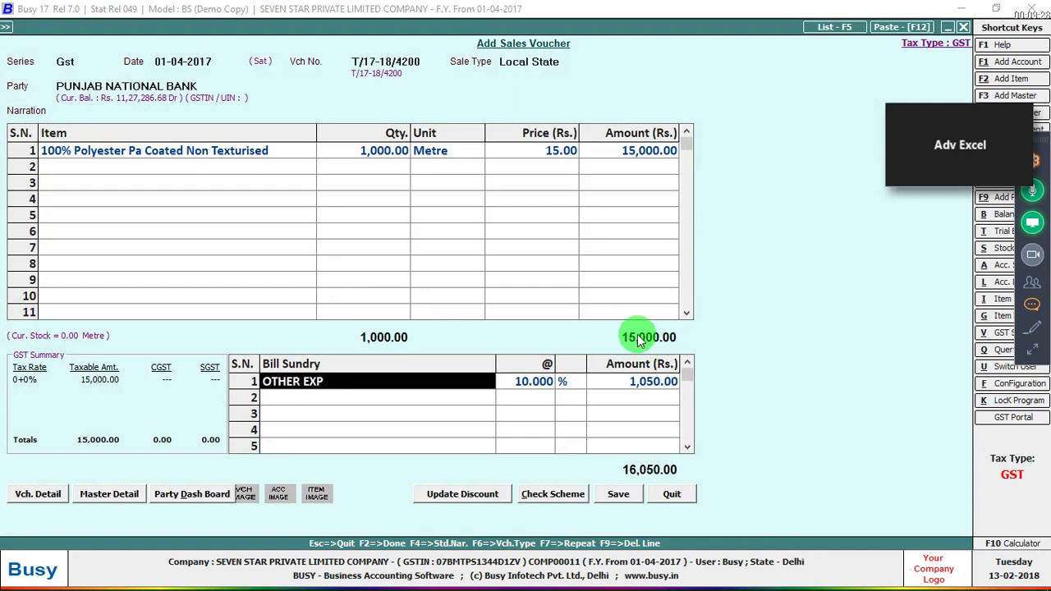
pyautogui.hotkey('ctrl', 'Return')
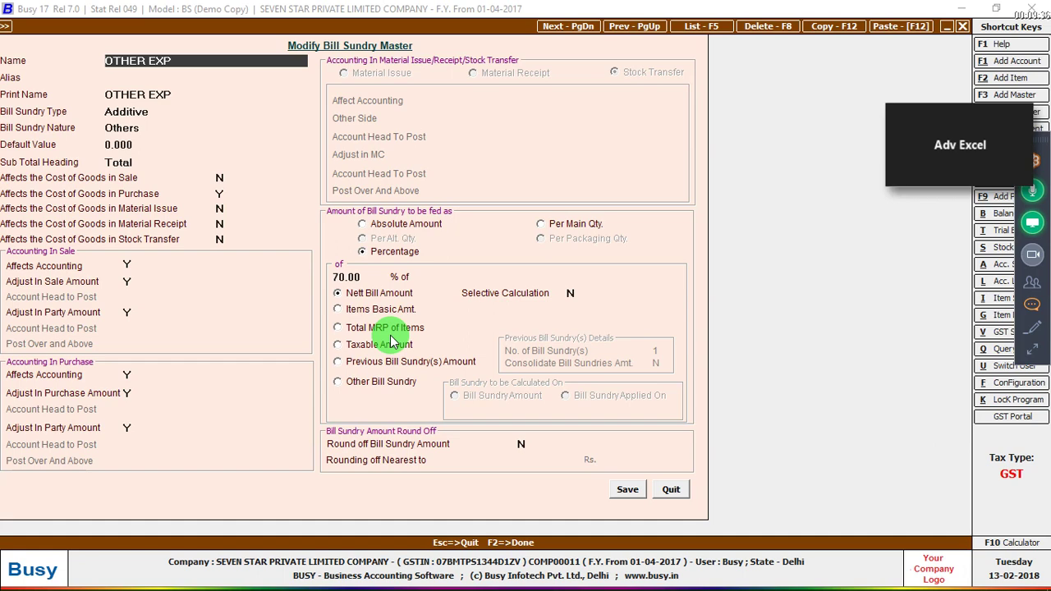
pyautogui.press('F2')
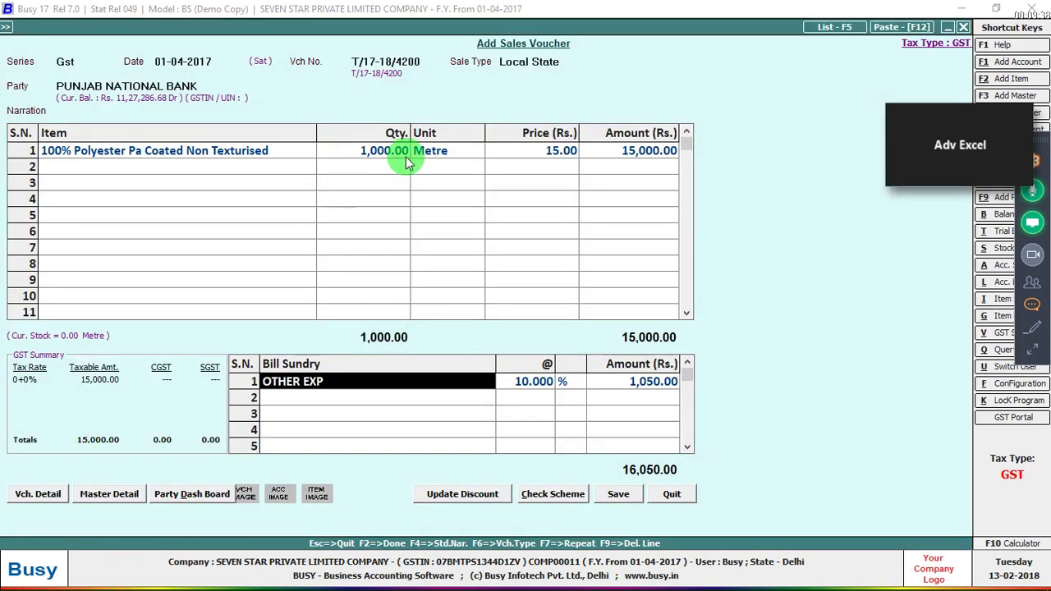
pyautogui.click(257, 147)
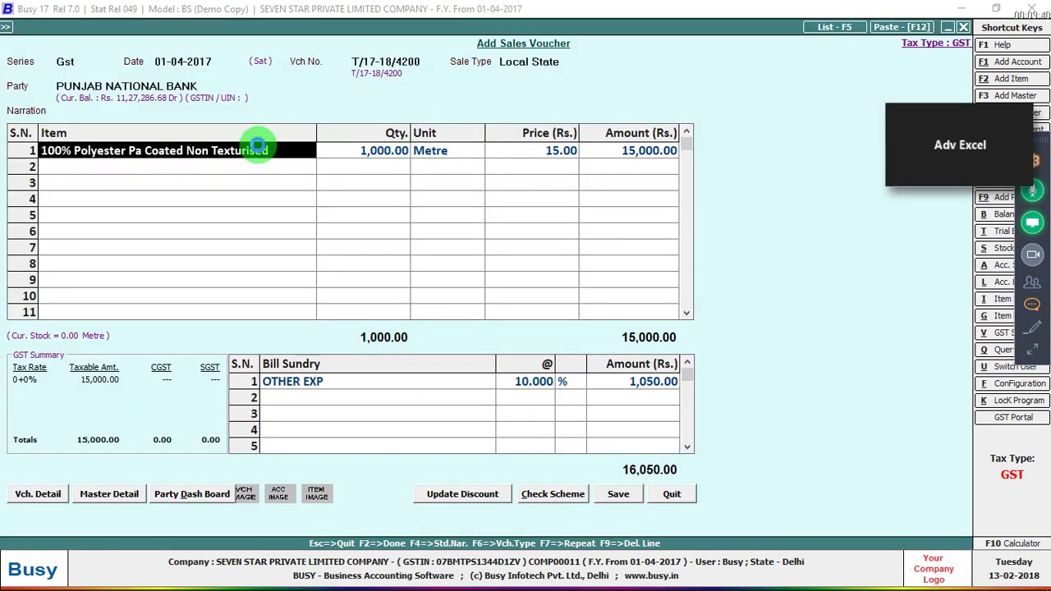
# Give the polyester item an M.R.P. of 100 in its item master and save
pyautogui.doubleClick(258, 148)
pyautogui.press('Return')
pyautogui.press('Return')
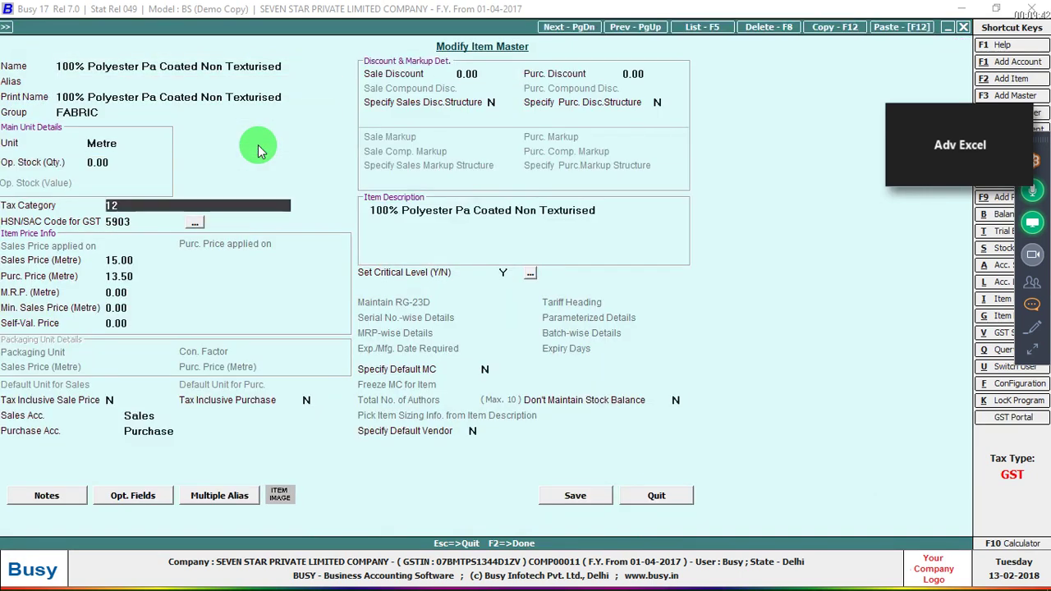
pyautogui.press('Return')
pyautogui.press('Return')
pyautogui.press('Return')
pyautogui.press('Return')
pyautogui.write('100')
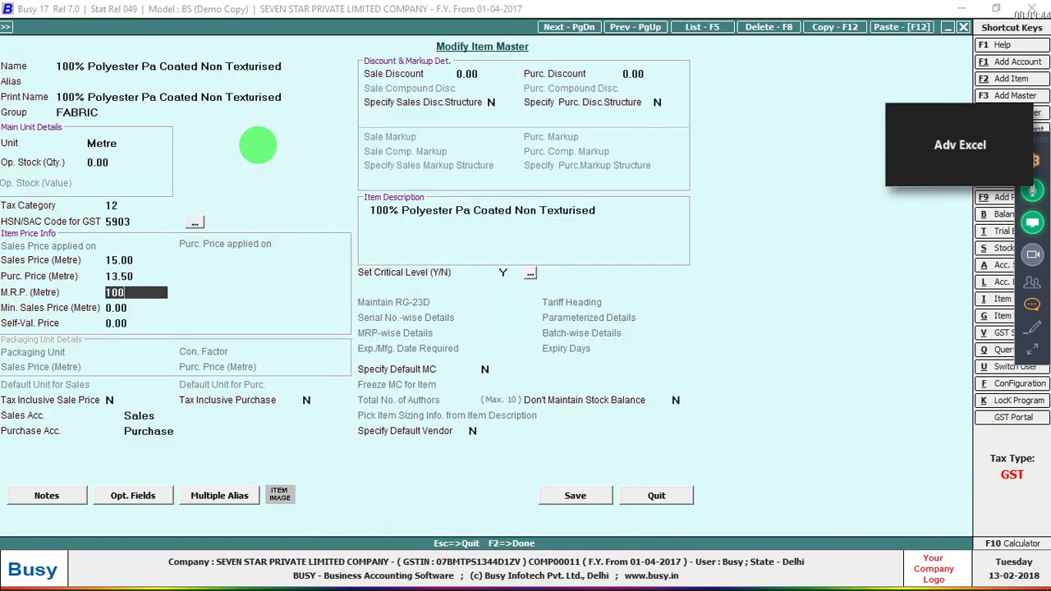
pyautogui.press('Return')
pyautogui.press('F2')
pyautogui.press('Return')
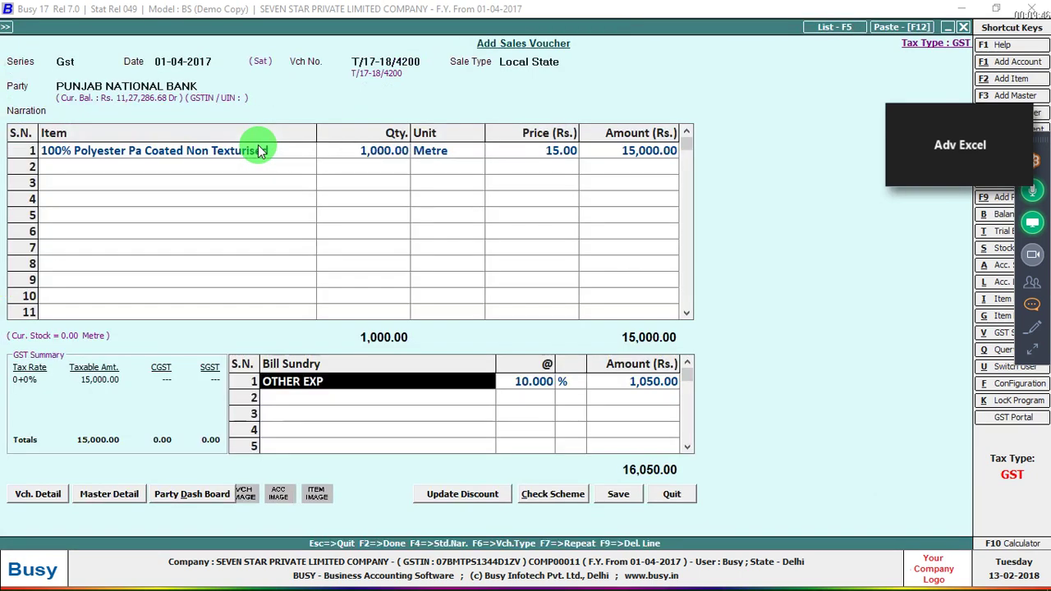
# Base OTHER EXP on Total MRP of Items and re-enter it at 10% in row 1
pyautogui.hotkey('ctrl', 'Return')
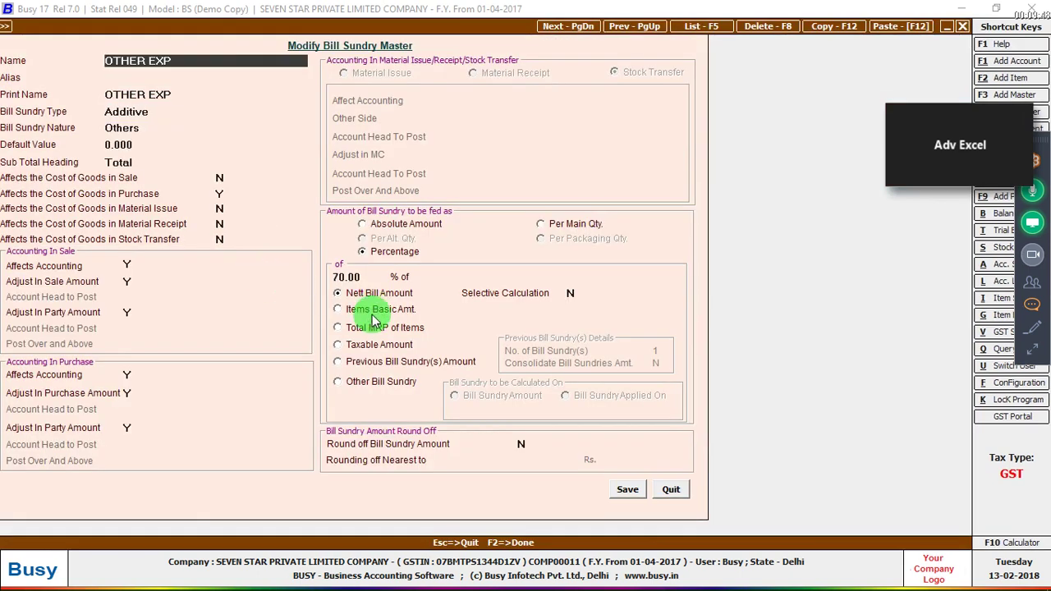
pyautogui.click(338, 328)
pyautogui.press('F2')
pyautogui.press('Return')
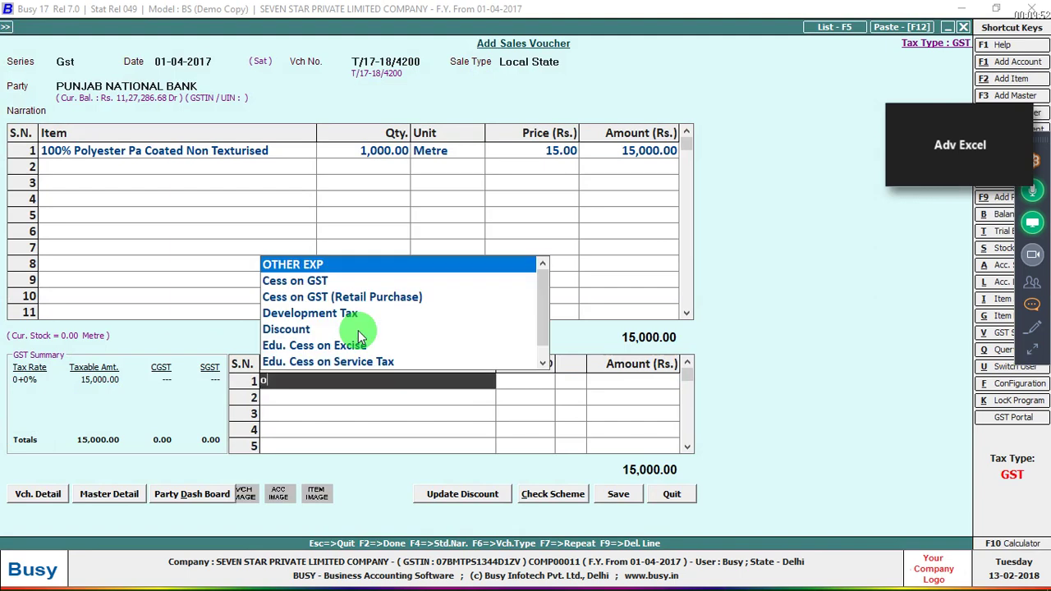
pyautogui.press('Return')
pyautogui.write('10')
pyautogui.press('Return')
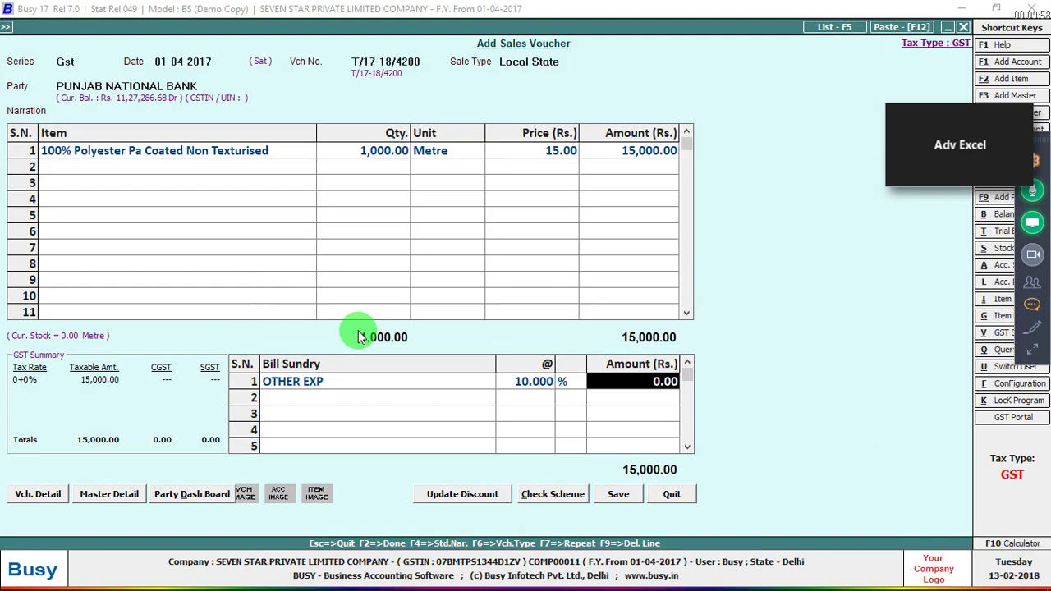
pyautogui.press('Return')
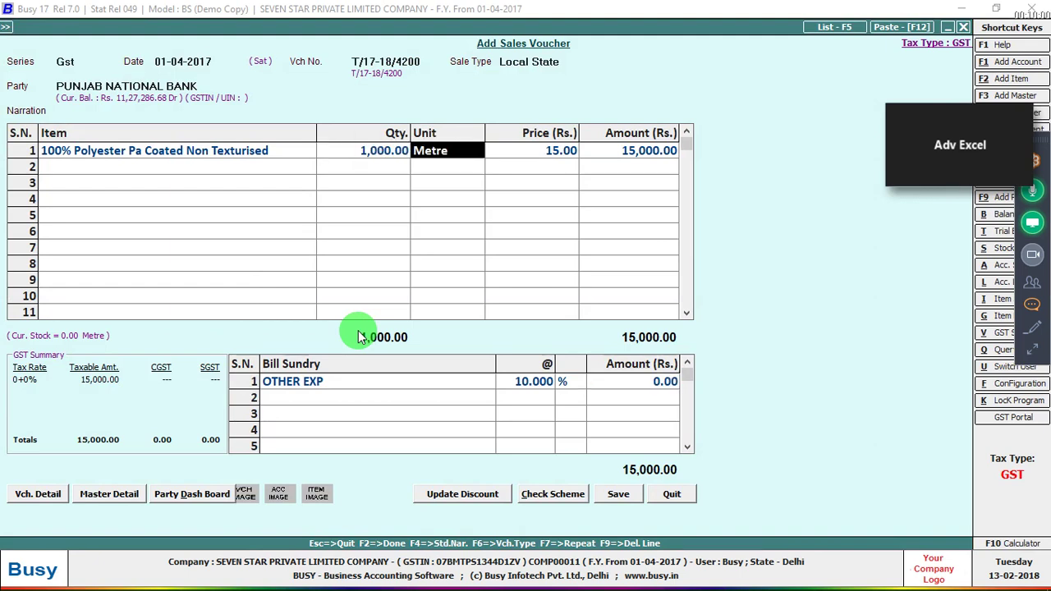
pyautogui.press('Return')
pyautogui.press('Return')
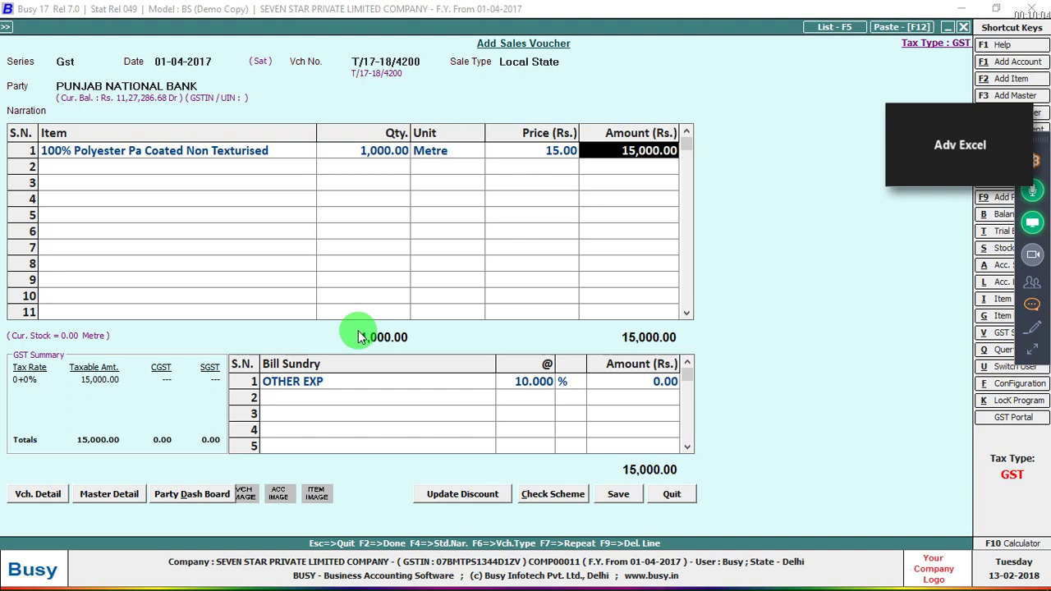
pyautogui.hotkey('shift', 'Tab')
pyautogui.hotkey('shift', 'Tab')
pyautogui.hotkey('shift', 'Tab')
pyautogui.hotkey('shift', 'Tab')
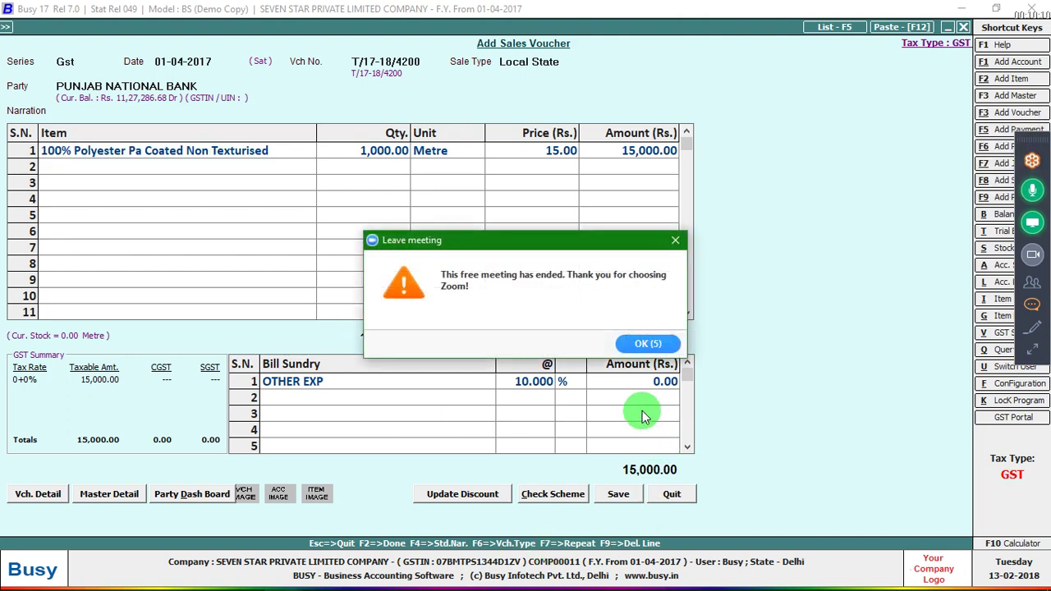
# Dismiss the notice and re-enter row 1 as 100 metres of 100% Polyester Pa Coated Non Texturised
pyautogui.click(638, 347)
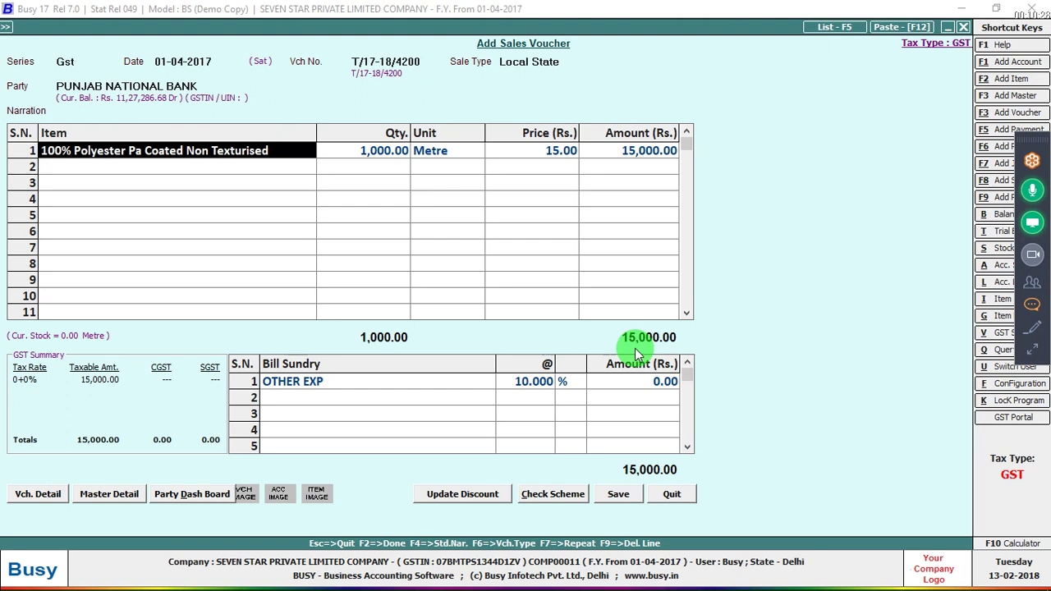
pyautogui.press('F9')
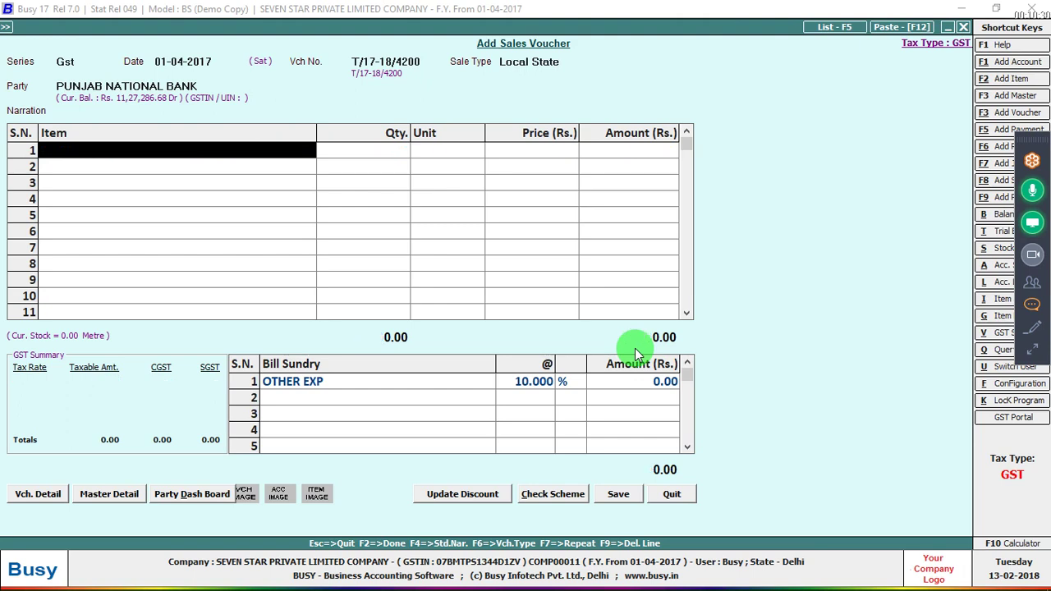
pyautogui.write('100')
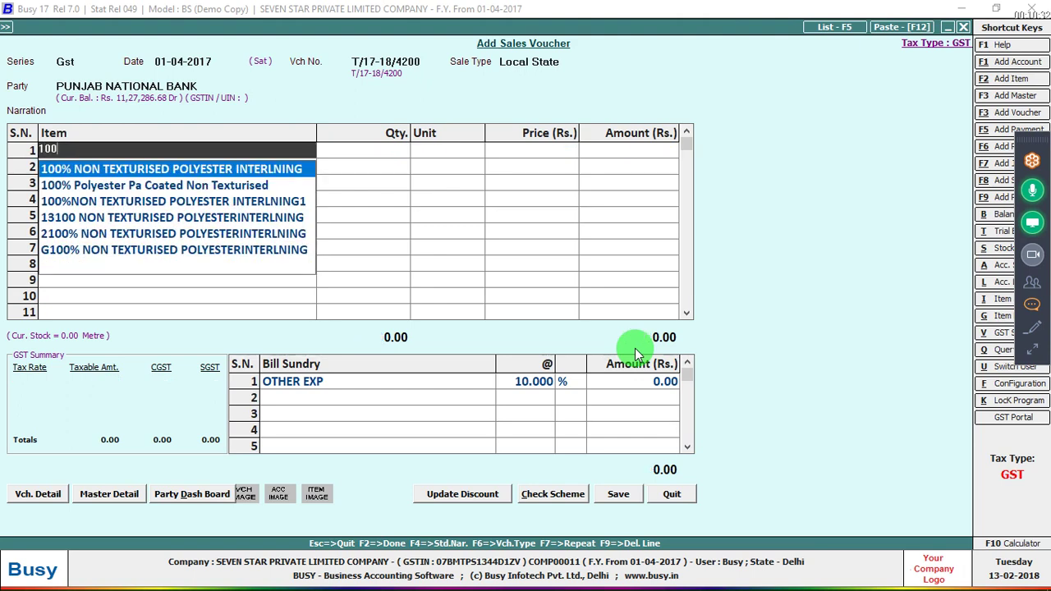
pyautogui.press('Return')
pyautogui.press('Return')
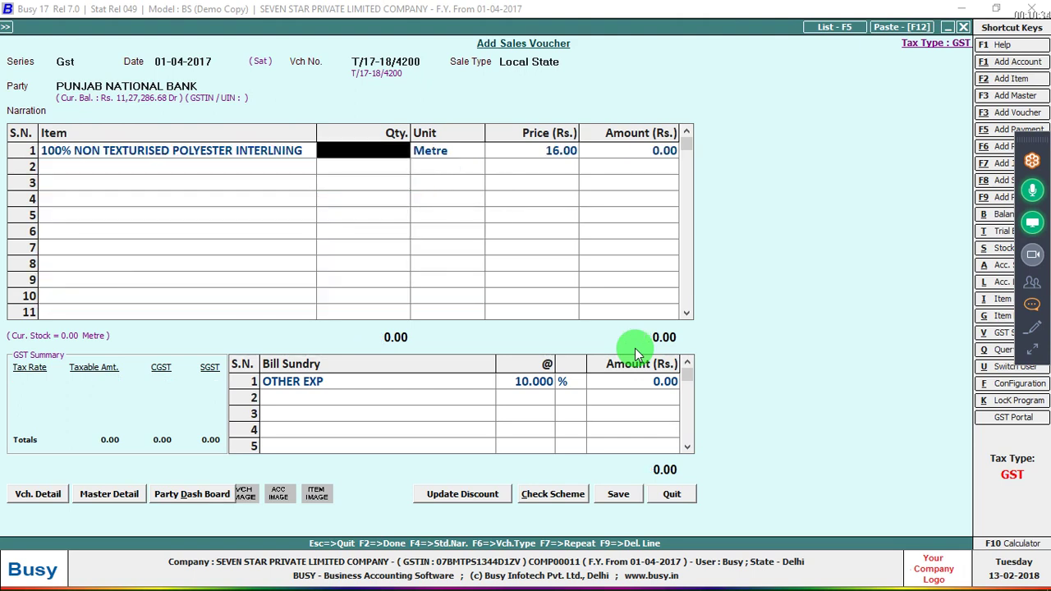
pyautogui.write('100')
pyautogui.press('Return')
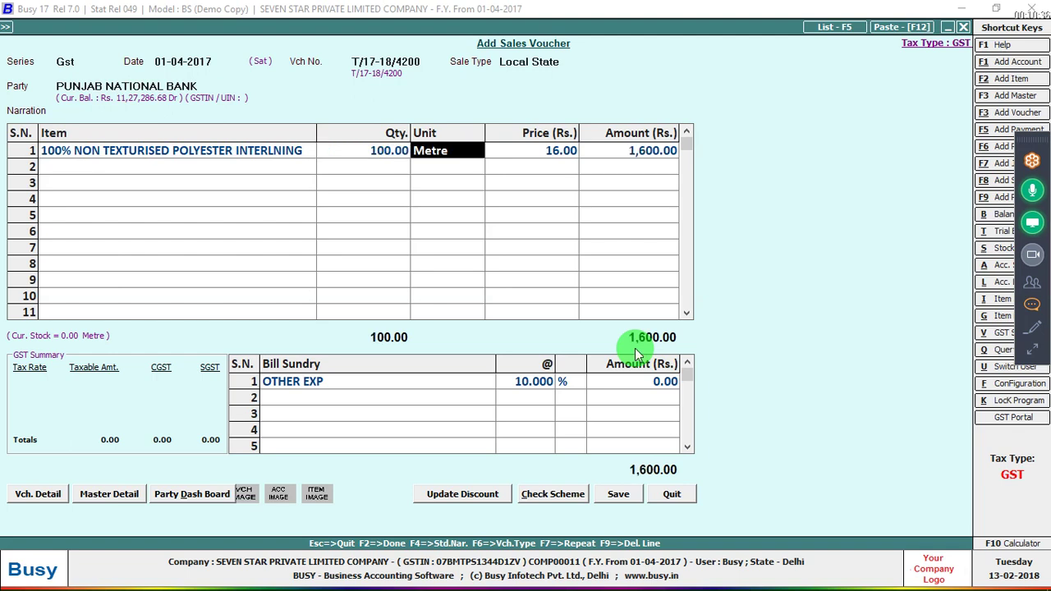
pyautogui.hotkey('shift', 'Tab')
pyautogui.hotkey('shift', 'Tab')
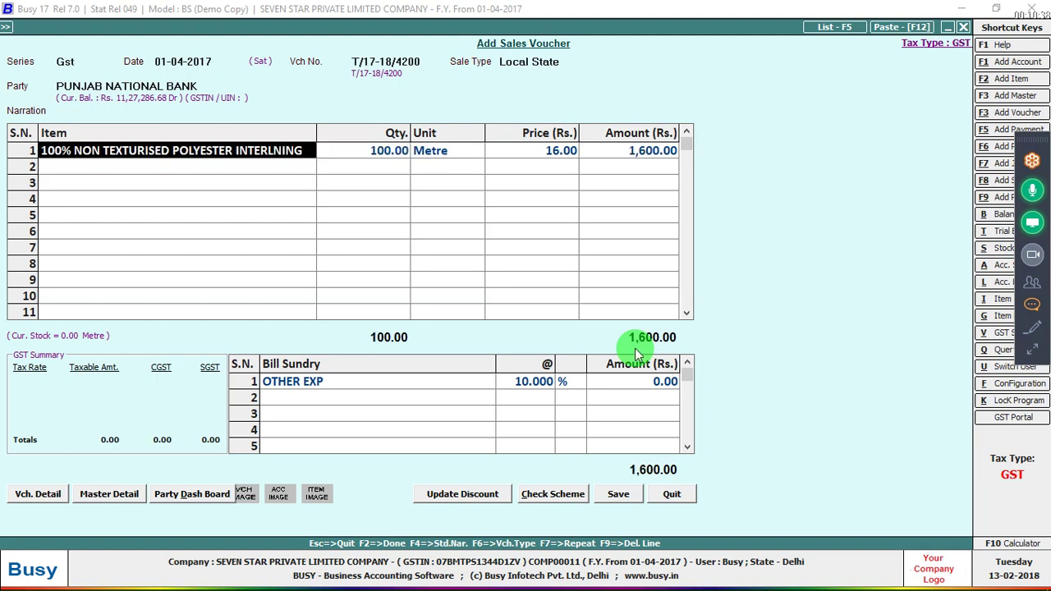
pyautogui.write('100')
pyautogui.press('Down')
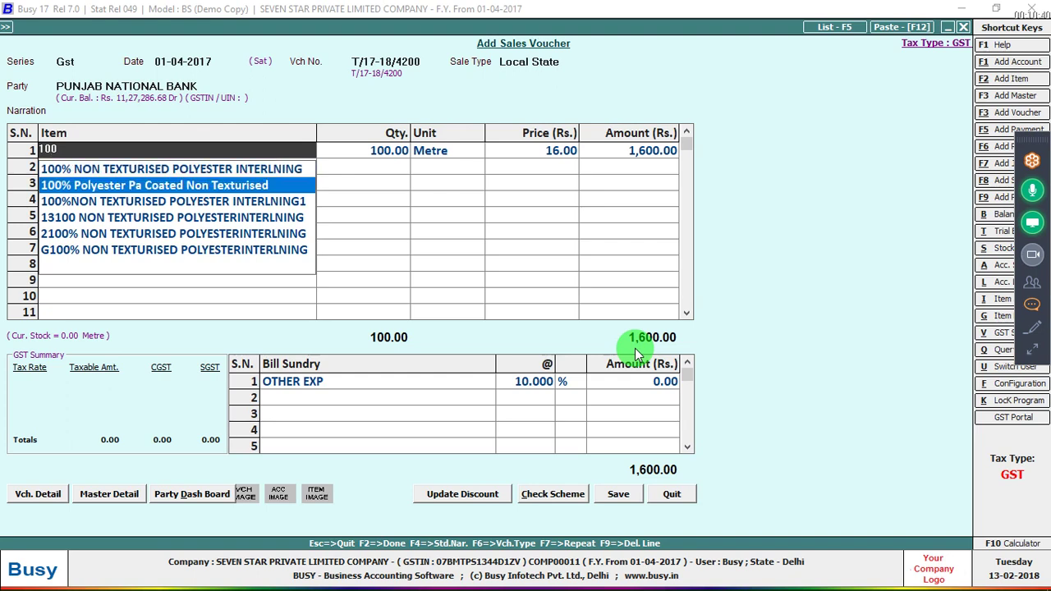
pyautogui.press('Return')
pyautogui.press('Return')
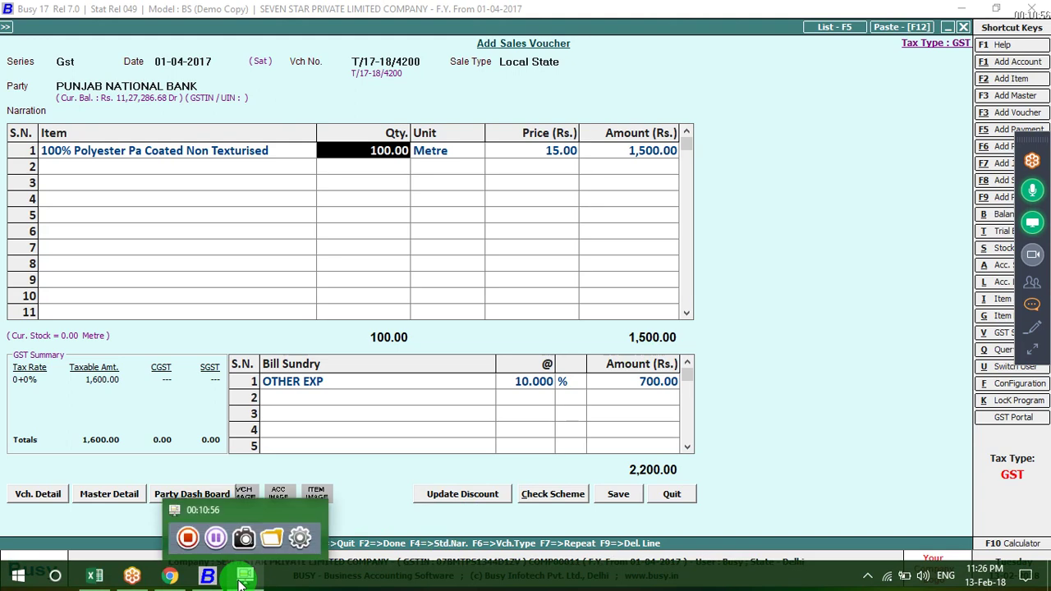
pyautogui.moveTo(1032, 222)
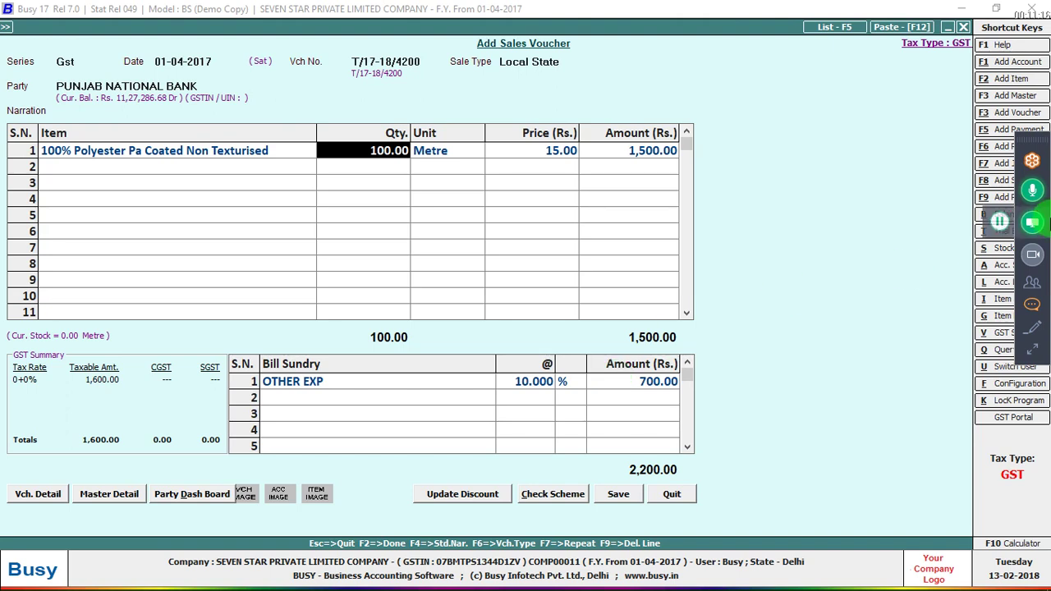
pyautogui.click(1032, 353)
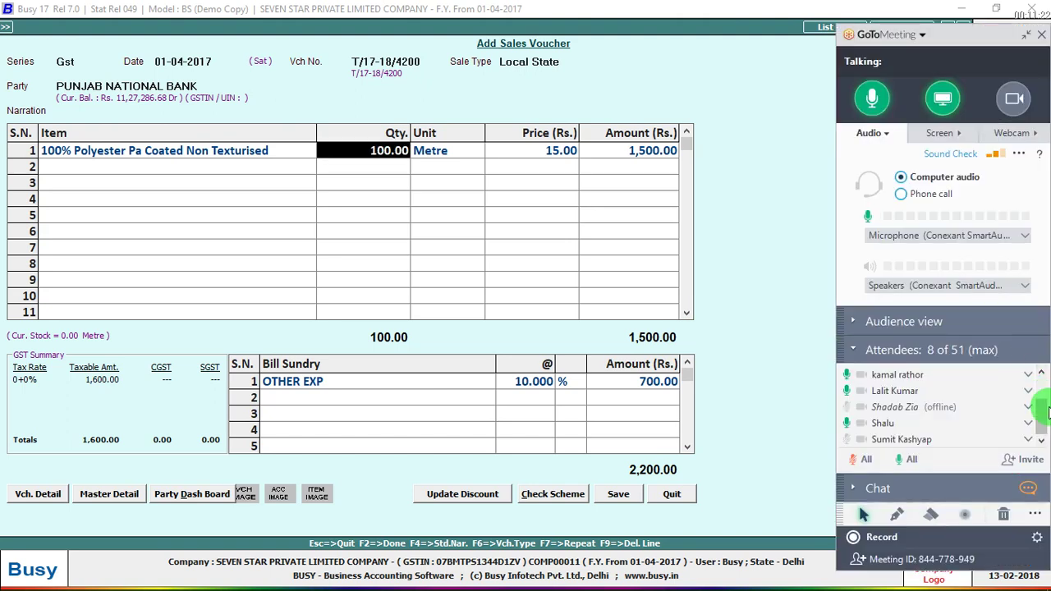
pyautogui.click(1043, 373)
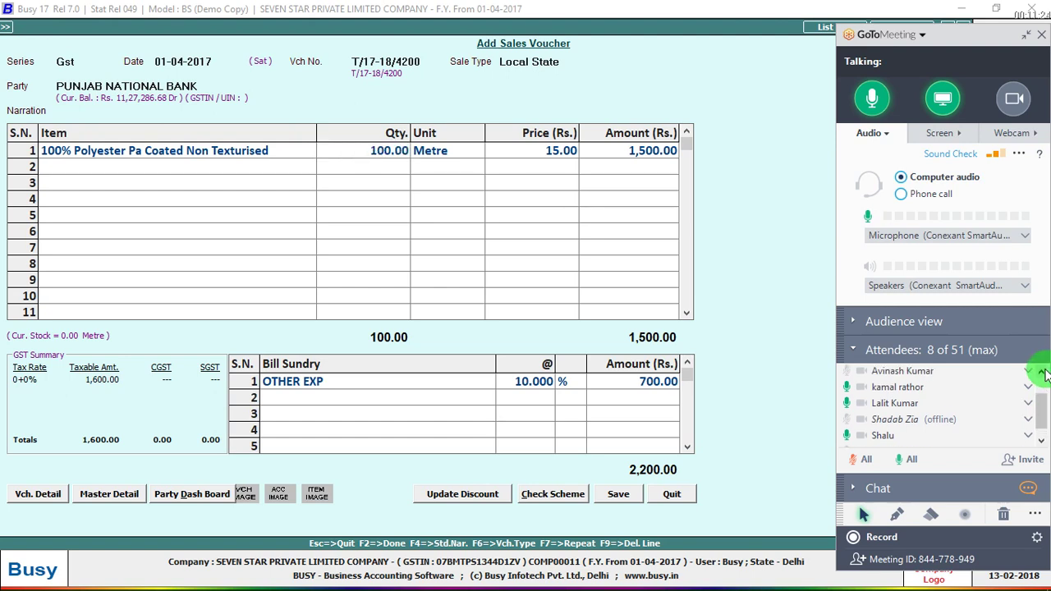
pyautogui.click(1043, 373)
pyautogui.click(1043, 374)
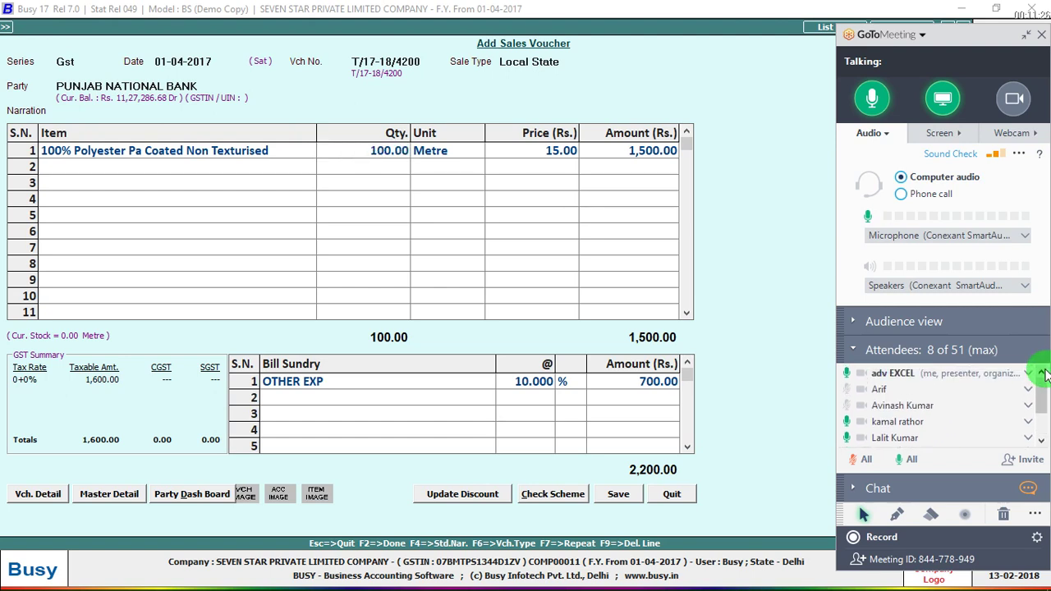
pyautogui.click(772, 366)
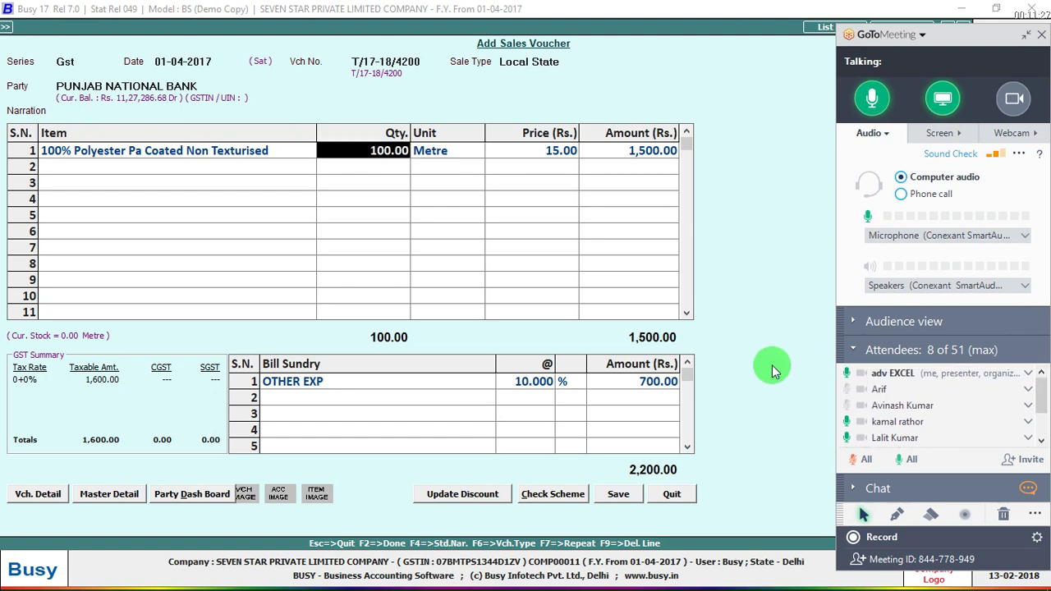
pyautogui.click(1023, 41)
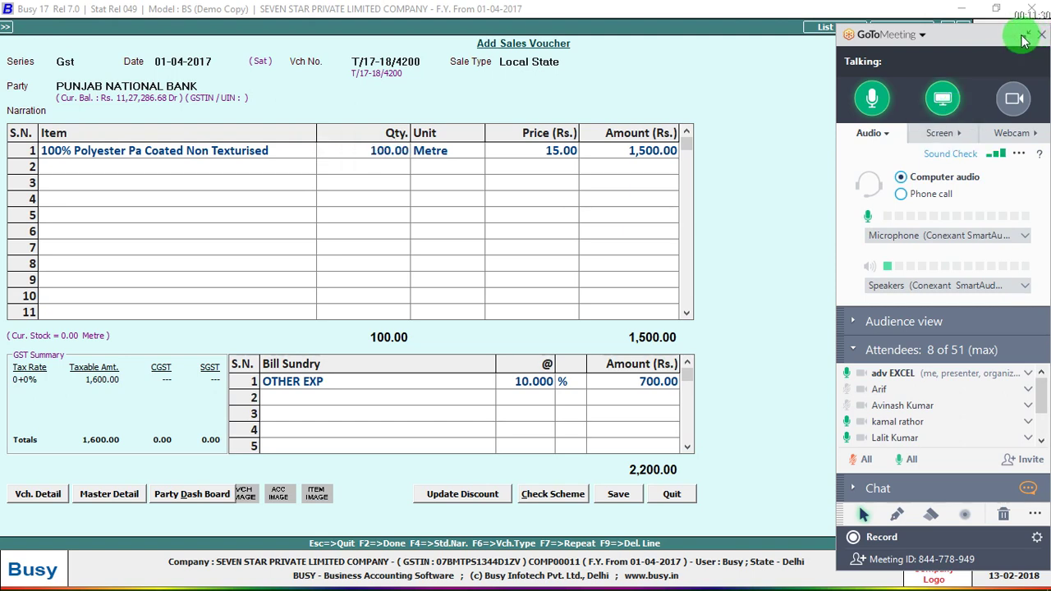
pyautogui.click(1031, 39)
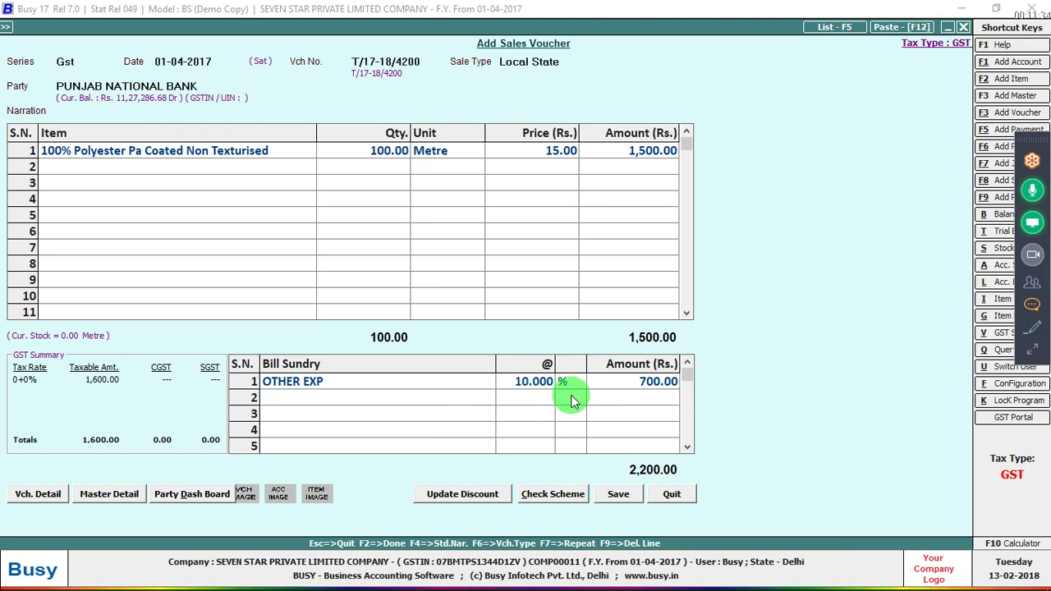
# Check the polyester item's master, confirming its MRP of 100.00
pyautogui.click(608, 381)
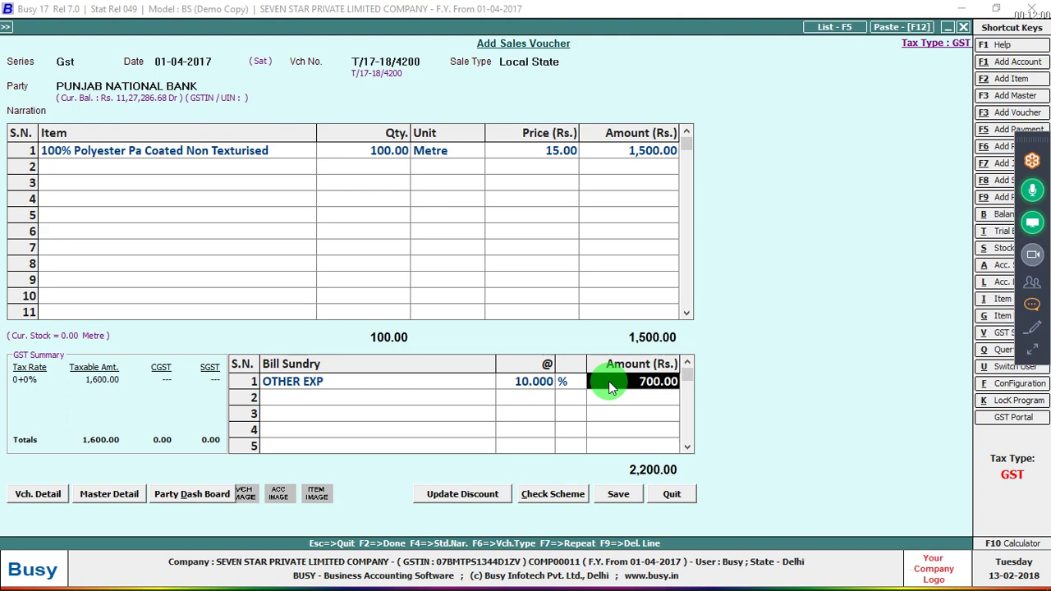
pyautogui.press('Up')
pyautogui.press('Up')
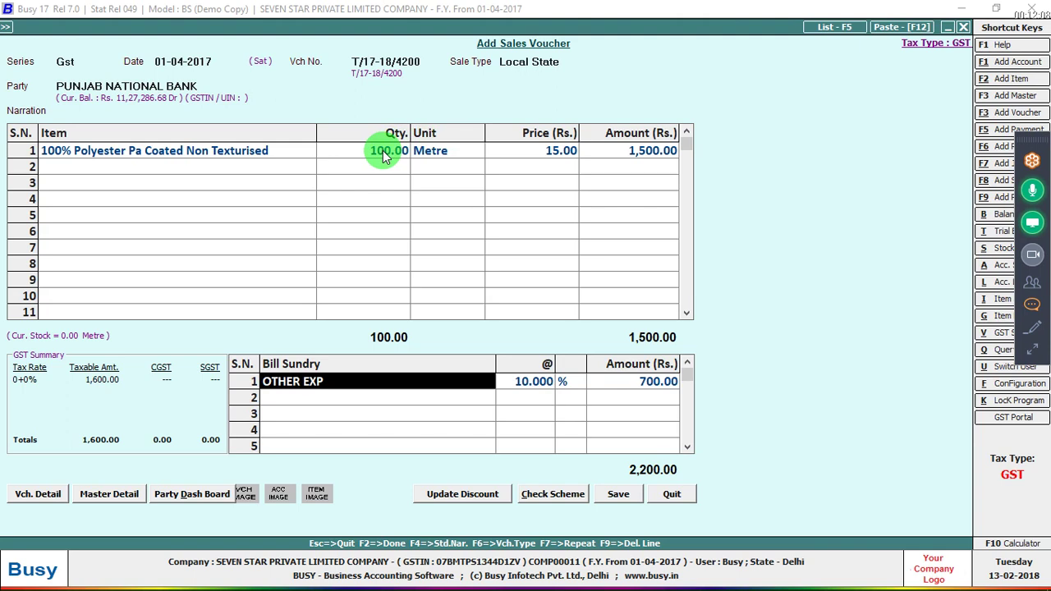
pyautogui.click(229, 151)
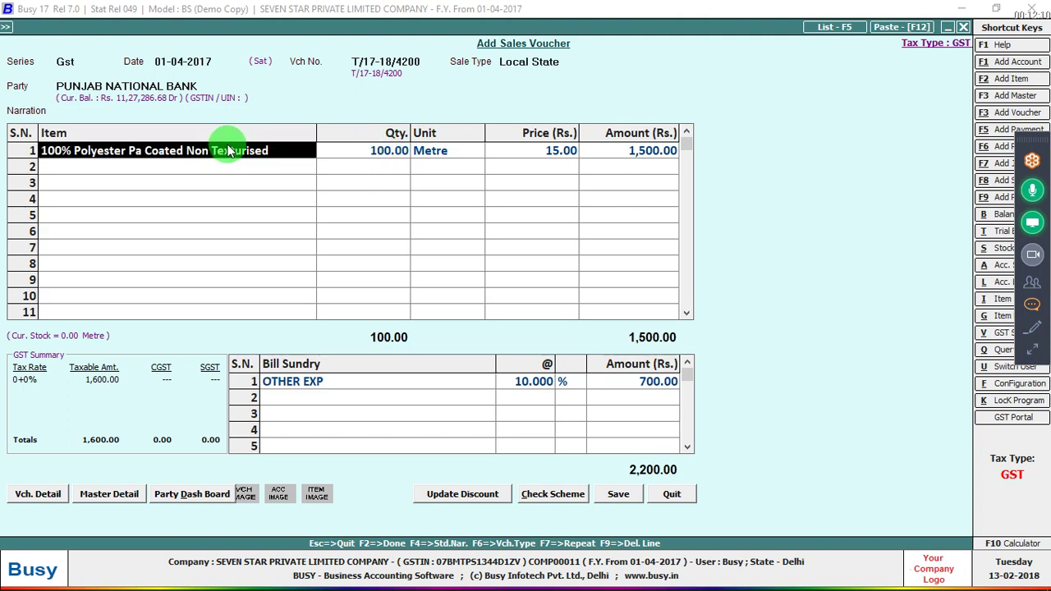
pyautogui.doubleClick(229, 151)
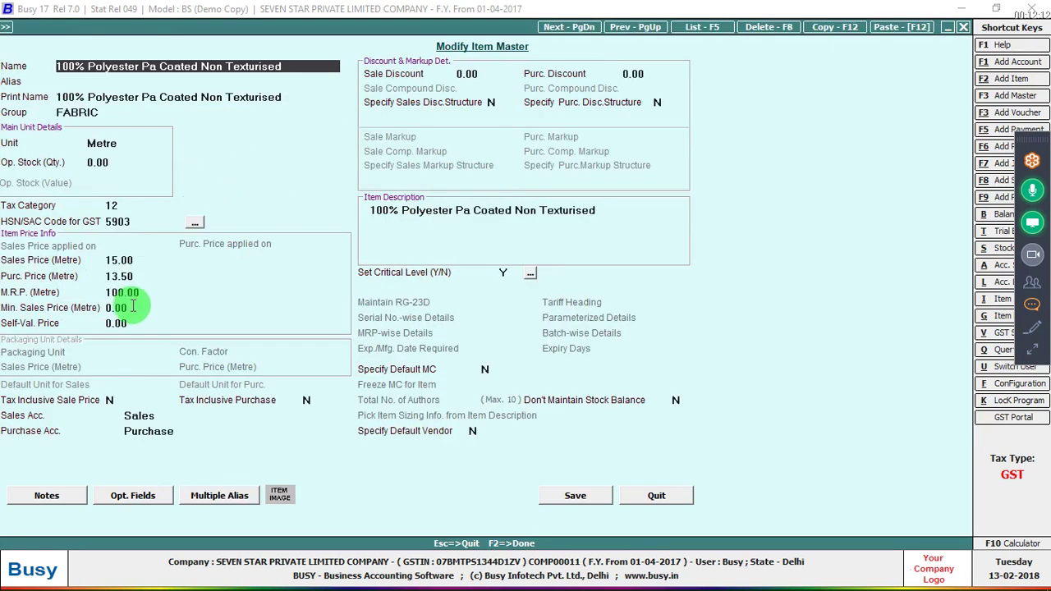
pyautogui.press('Escape')
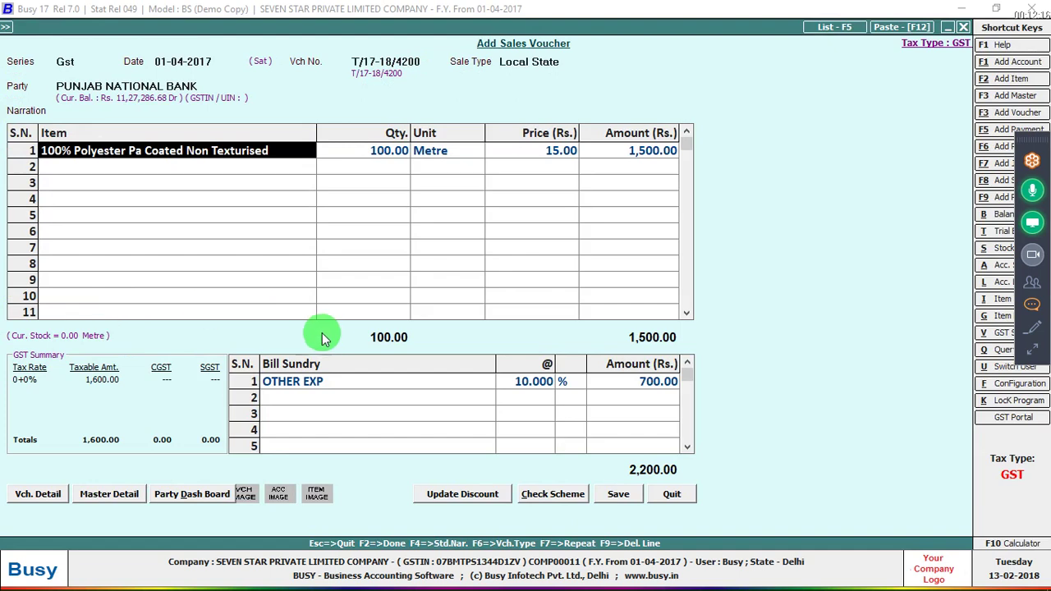
# Reopen the OTHER EXP bill sundry master and switch its basis to Taxable Amount
pyautogui.click(326, 381)
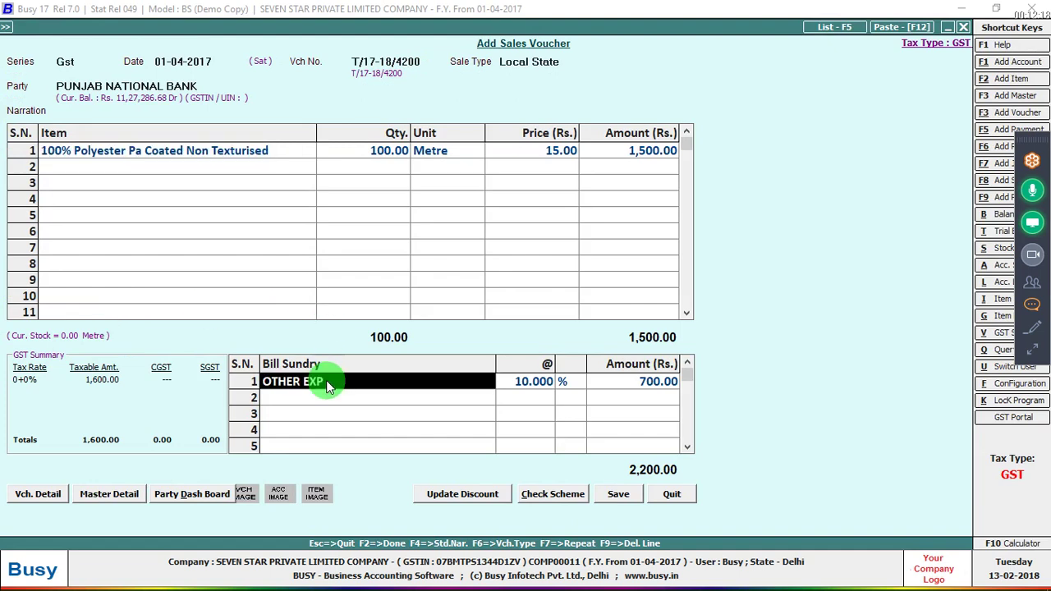
pyautogui.doubleClick(326, 382)
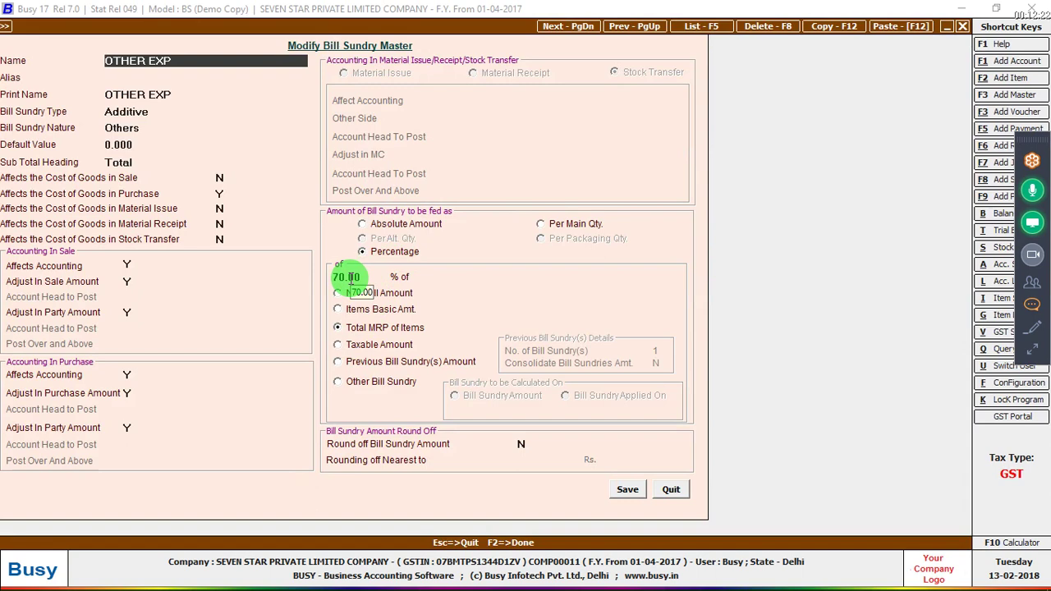
pyautogui.press('Escape')
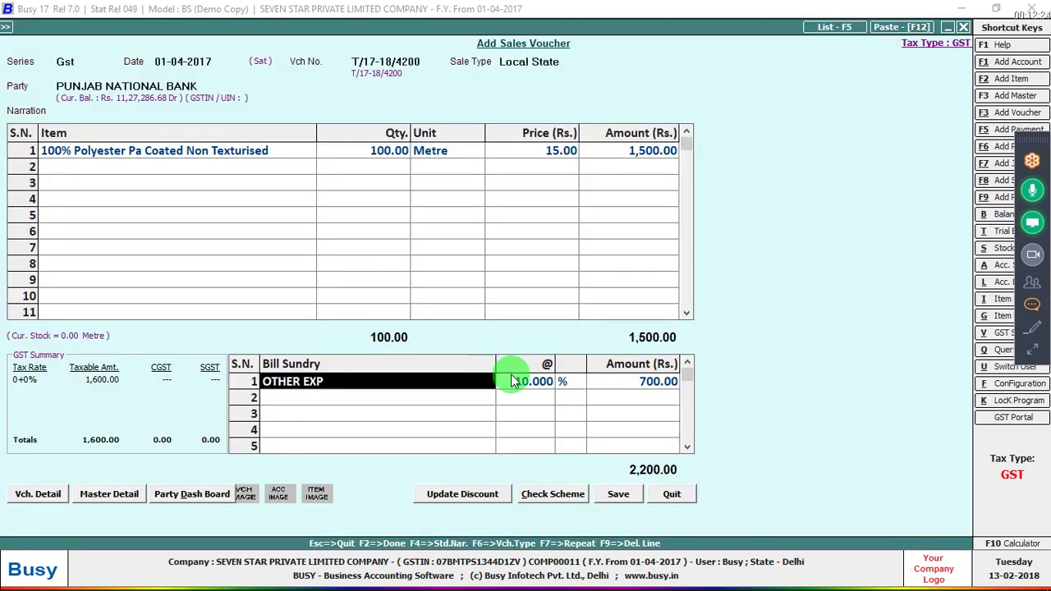
pyautogui.press('Return')
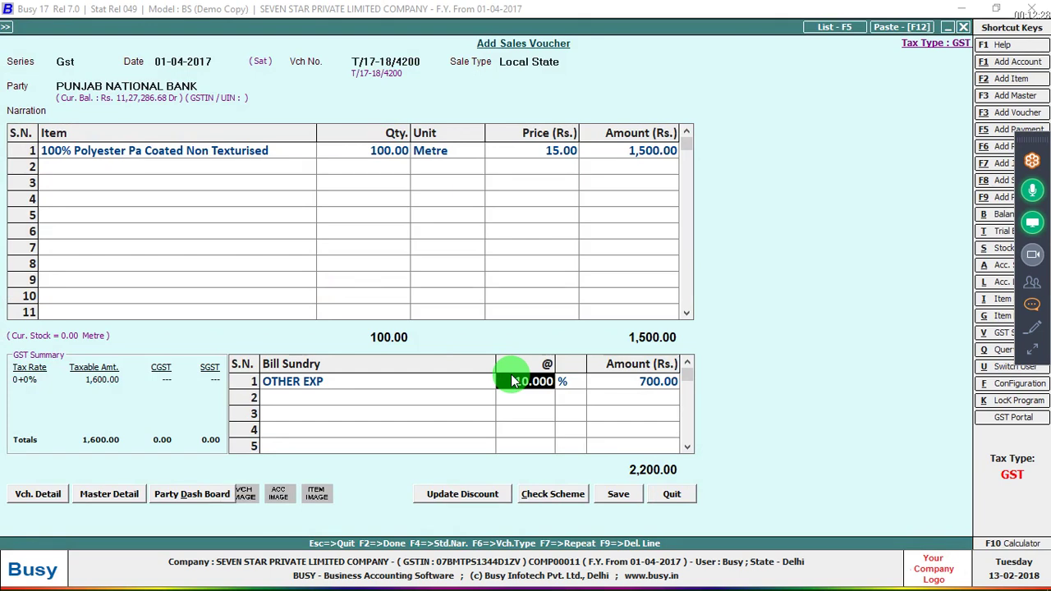
pyautogui.hotkey('shift', 'Tab')
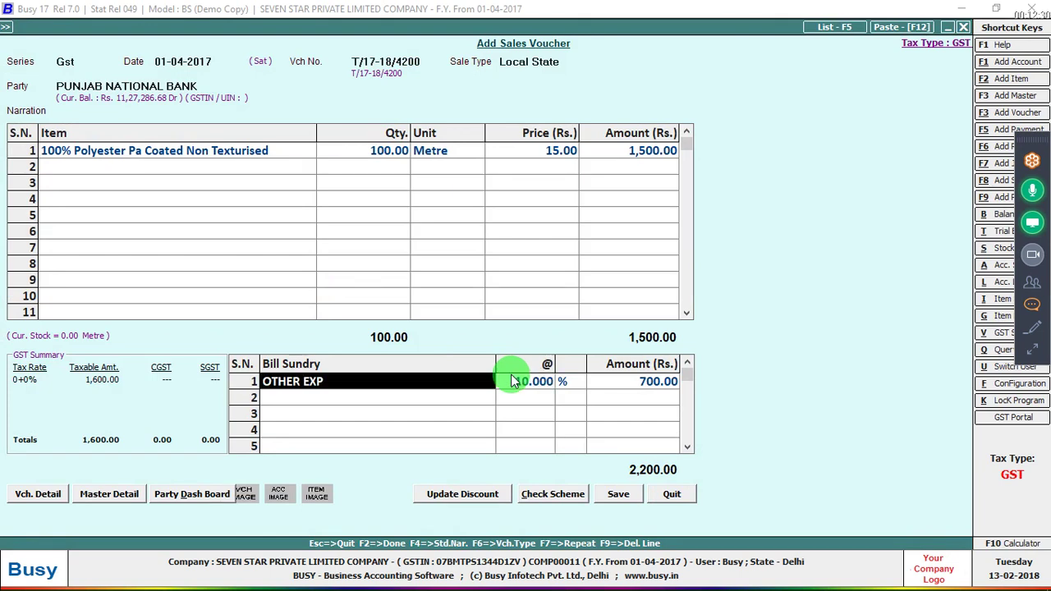
pyautogui.doubleClick(511, 381)
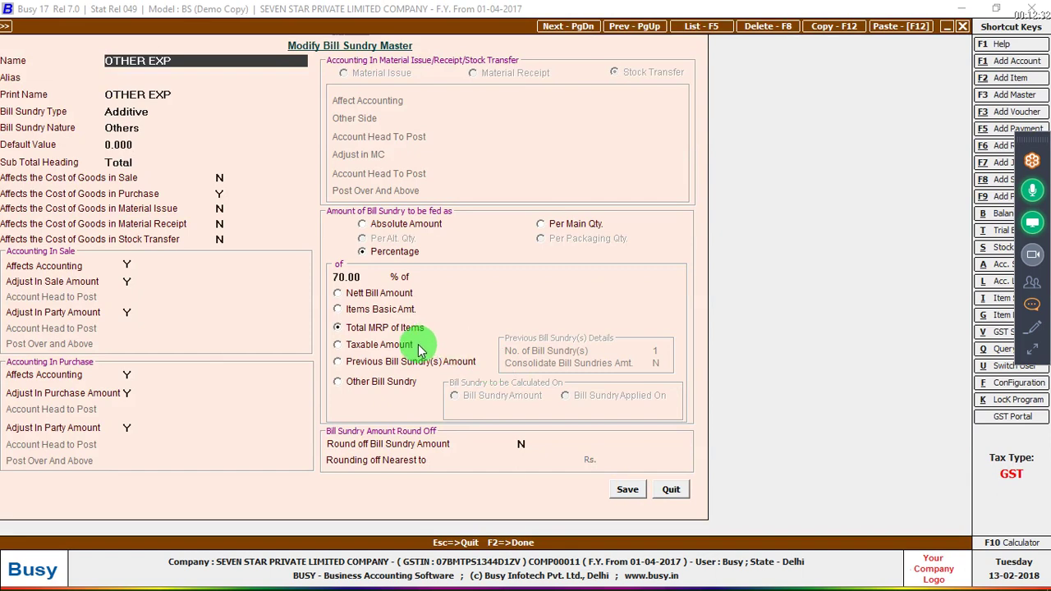
pyautogui.click(404, 350)
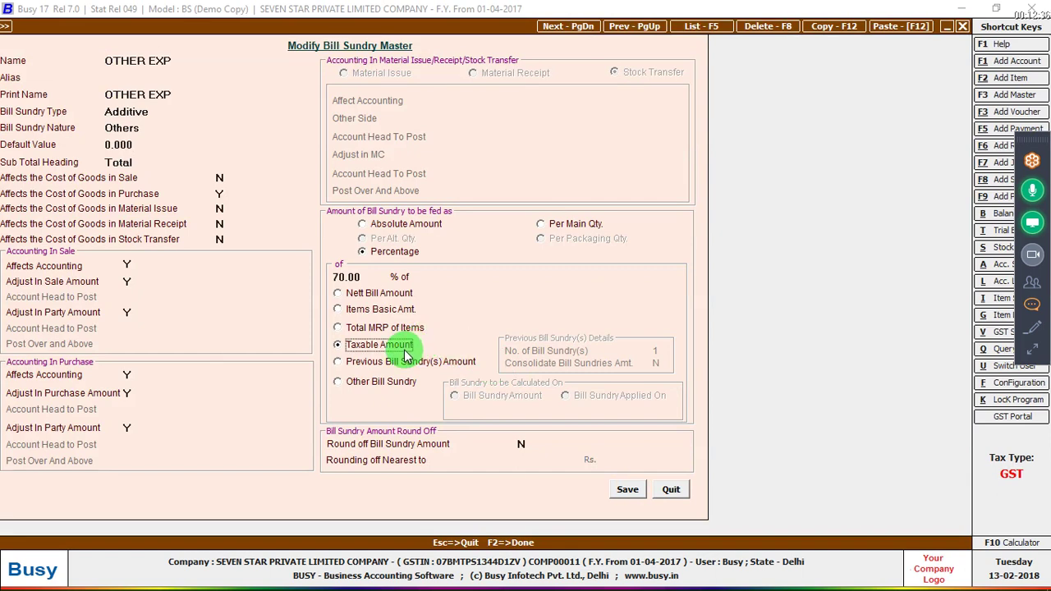
# Base OTHER EXP's 70% on Previous Bill Sundry(s) Amount and save the master
pyautogui.click(391, 366)
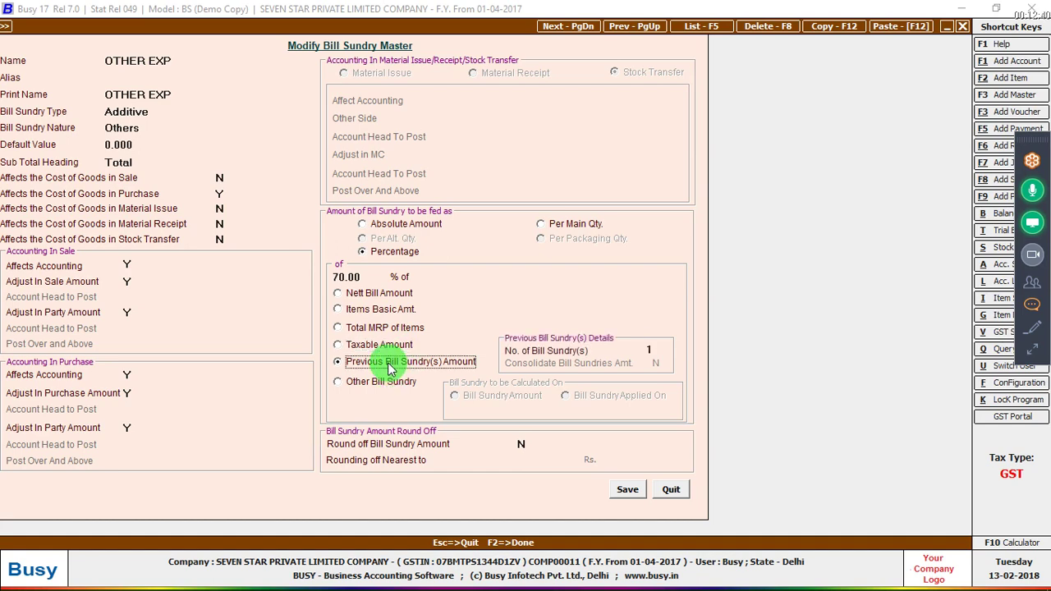
pyautogui.press('F2')
pyautogui.press('Return')
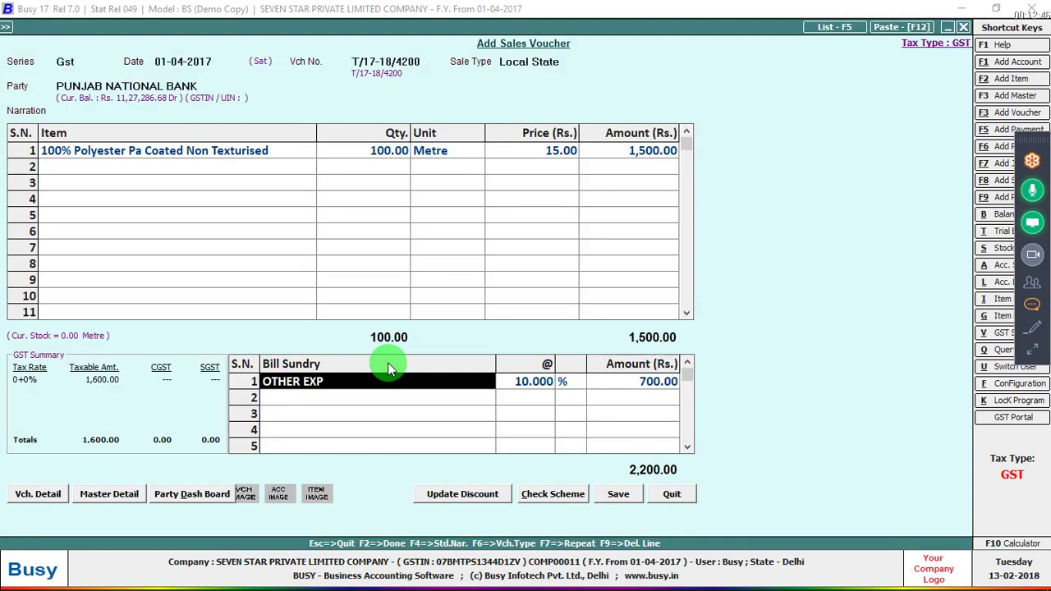
# Clear the bill sundry row and enter PACKING CHARGES as the first bill sundry
pyautogui.press('F9')
pyautogui.write('o')
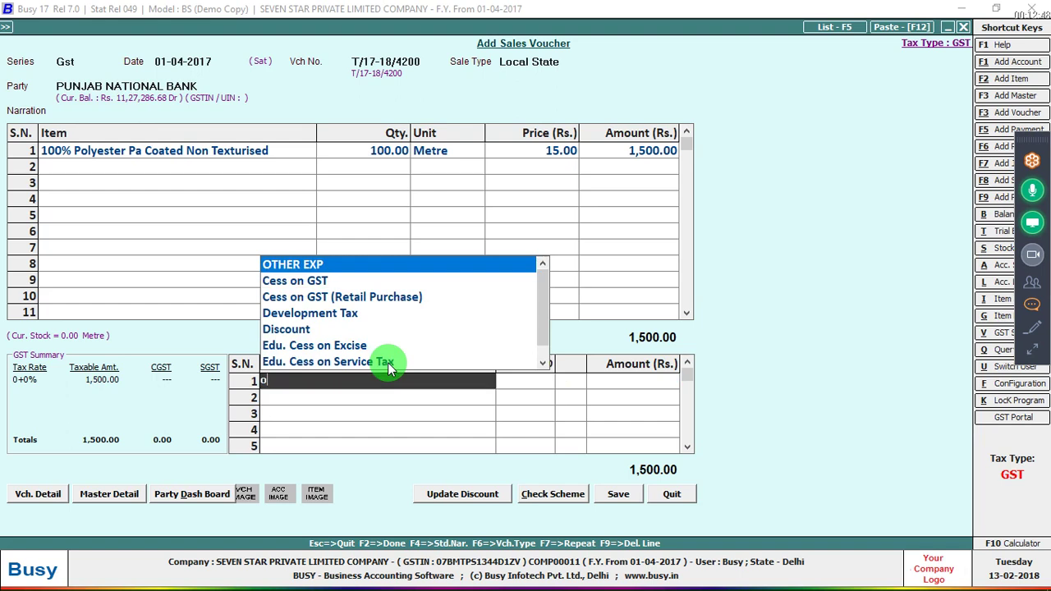
pyautogui.press('Return')
pyautogui.write('10')
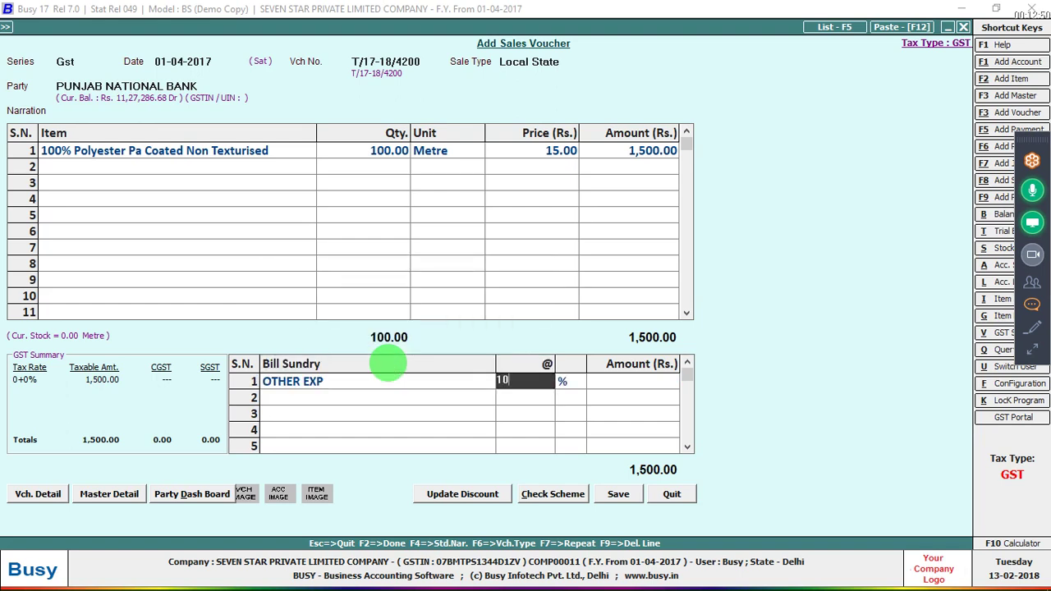
pyautogui.press('Return')
pyautogui.hotkey('shift', 'Tab')
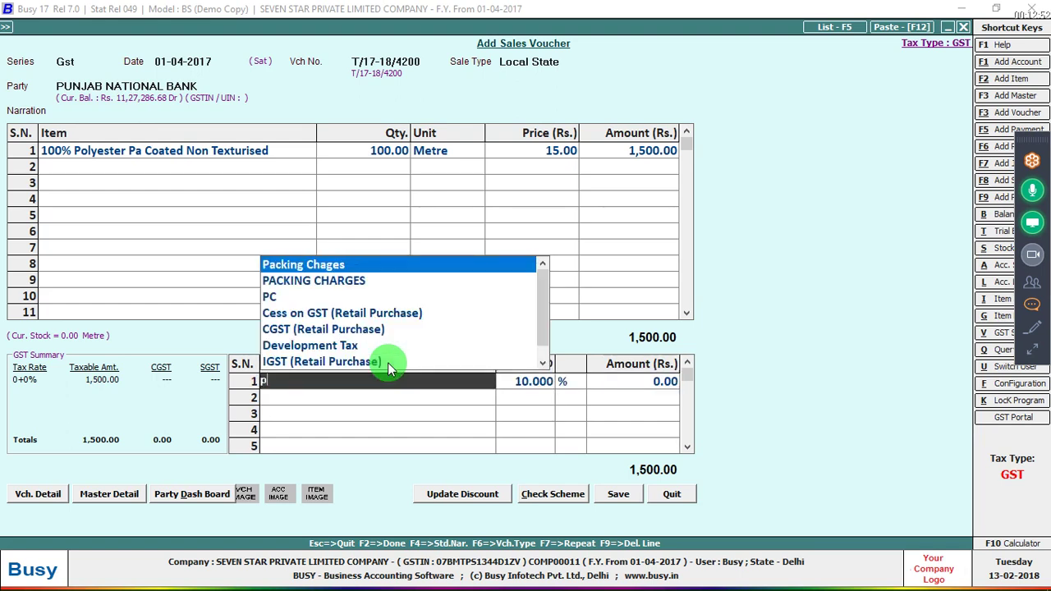
pyautogui.write('p')
pyautogui.press('Return')
pyautogui.press('Return')
pyautogui.press('Return')
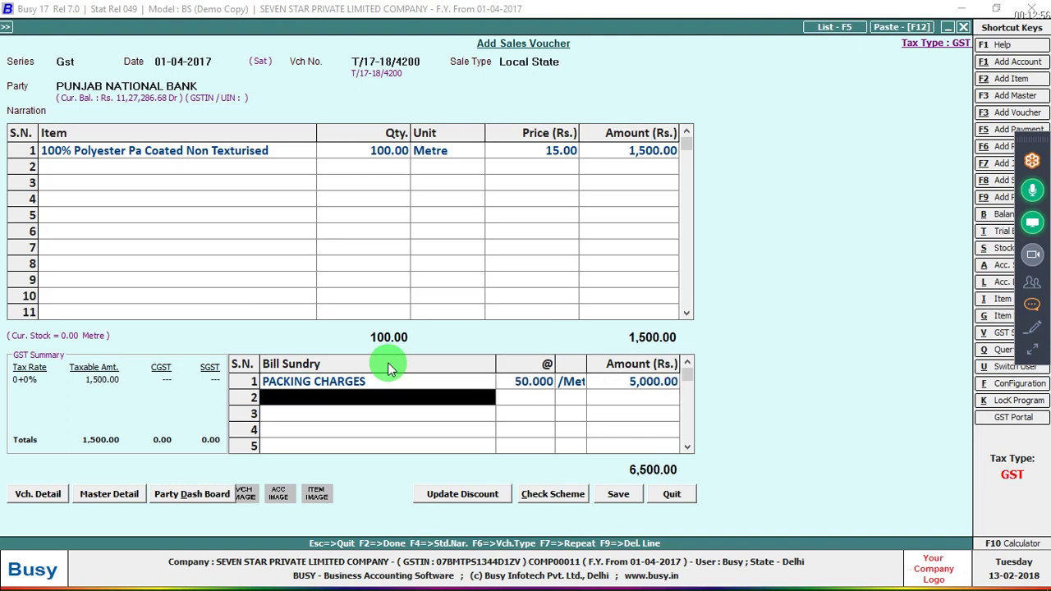
# Add OTHER EXP at 1% as the second sundry and check the 5,000.00 and 35.00 amounts
pyautogui.write('oTH')
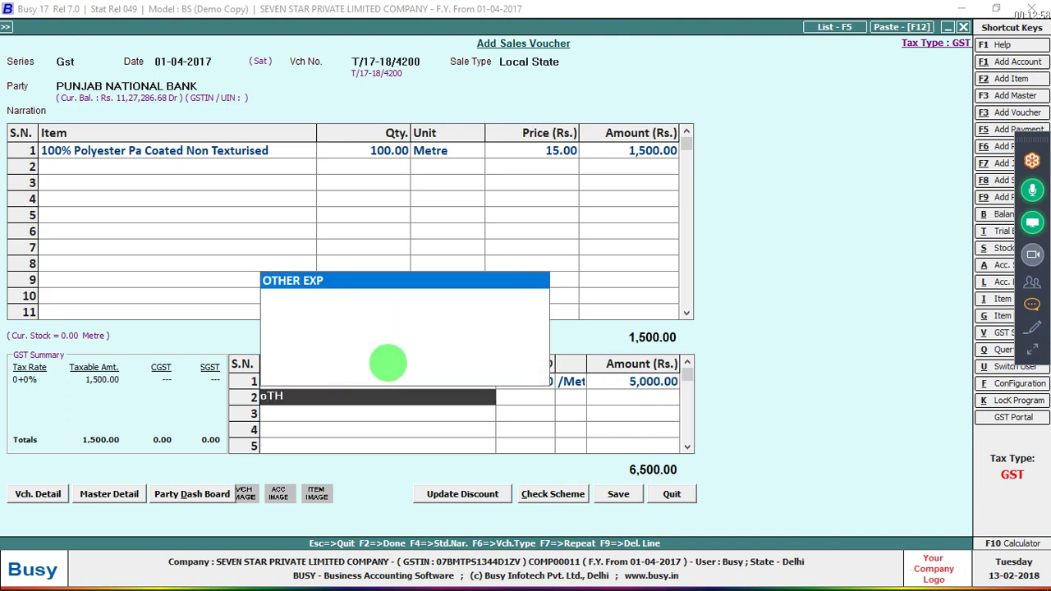
pyautogui.press('Return')
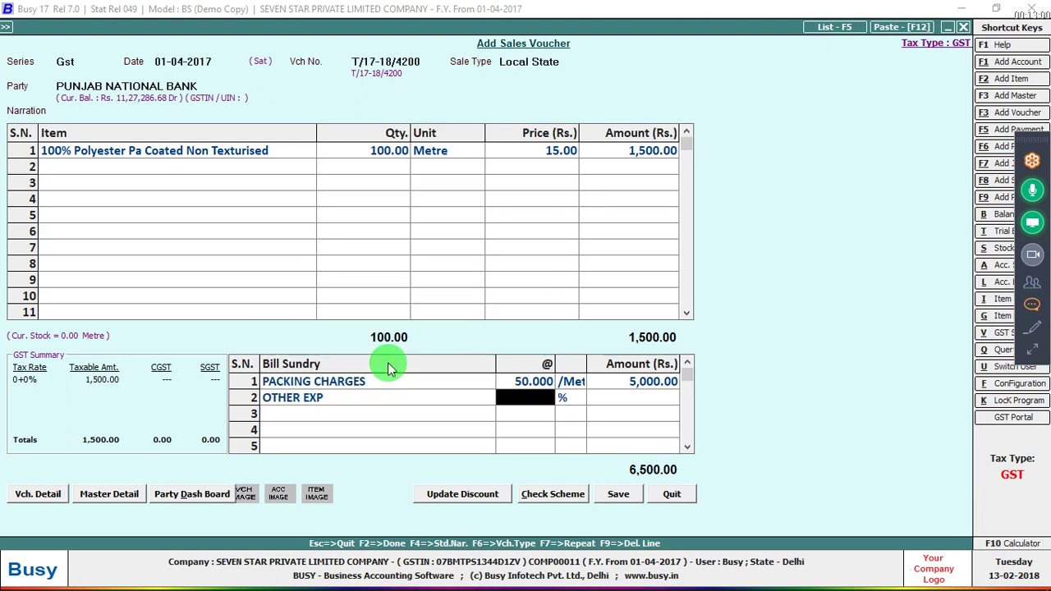
pyautogui.write('1')
pyautogui.press('Return')
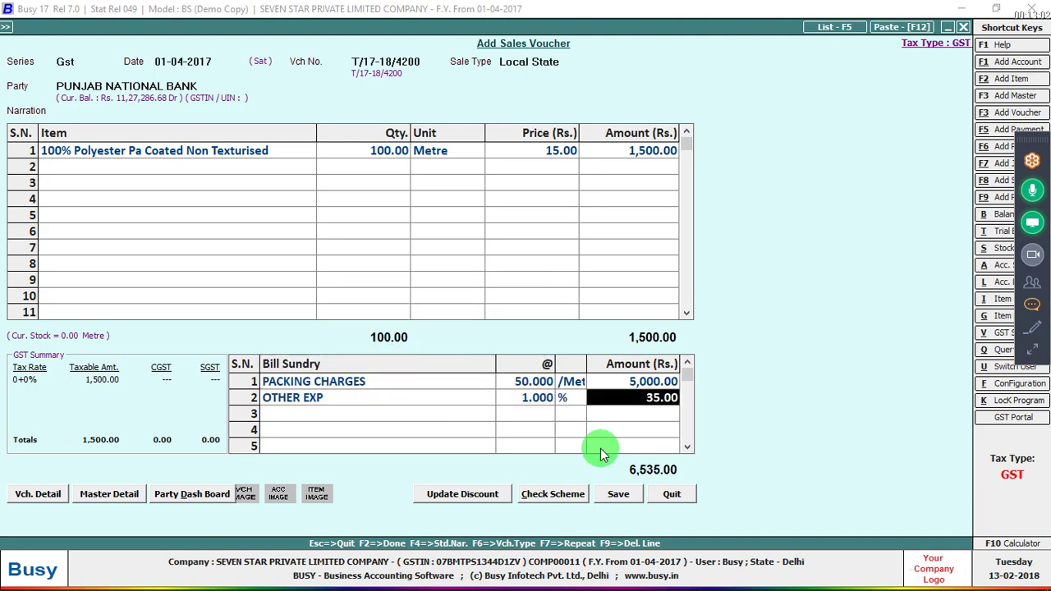
pyautogui.click(632, 384)
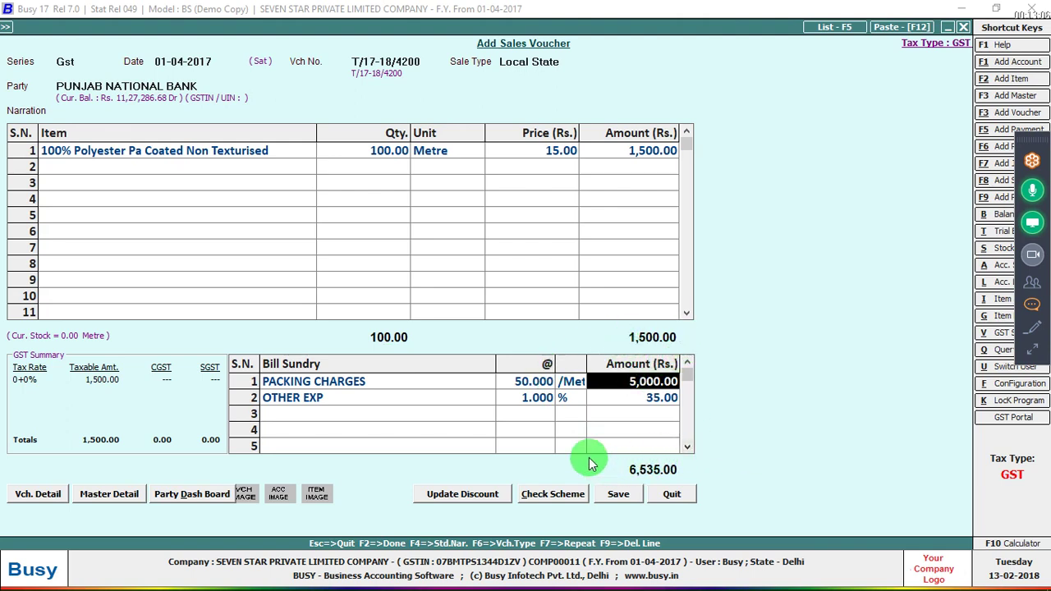
pyautogui.click(392, 402)
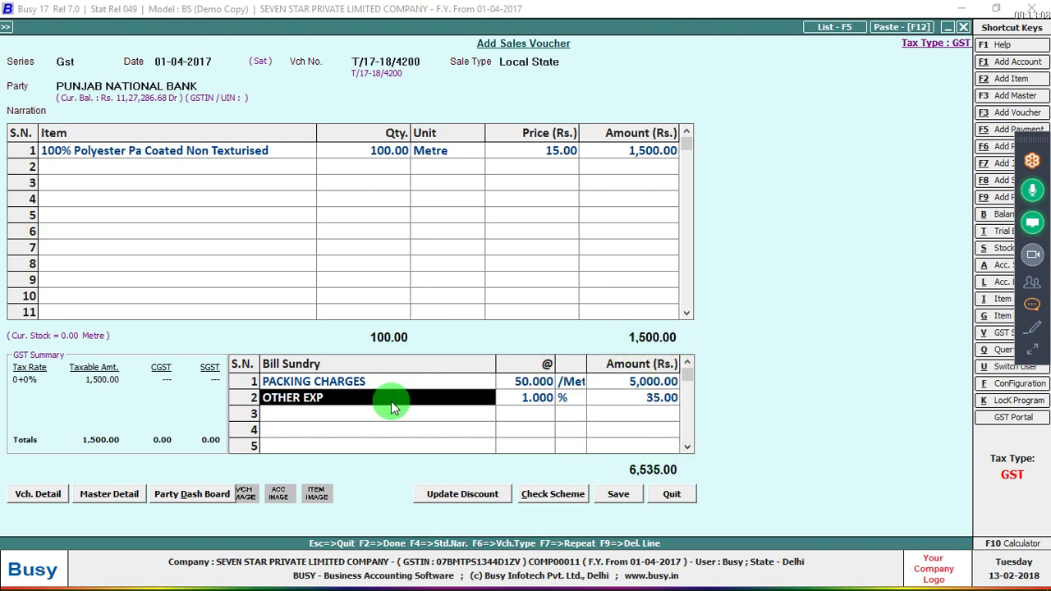
pyautogui.doubleClick(393, 402)
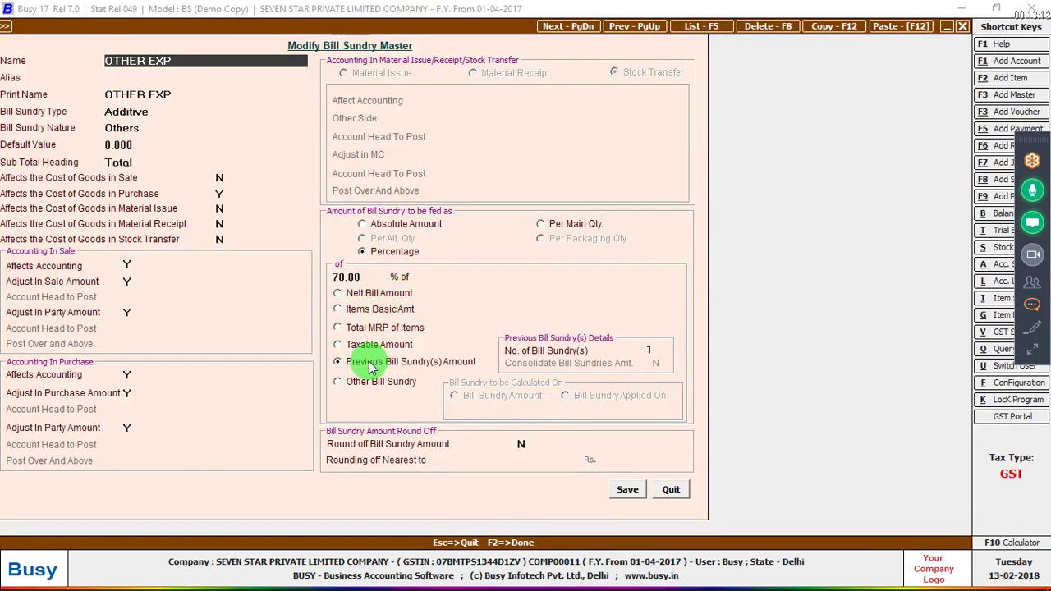
# Review the previous bill sundry count, then switch OTHER EXP's basis to Other Bill Sundry
pyautogui.click(654, 351)
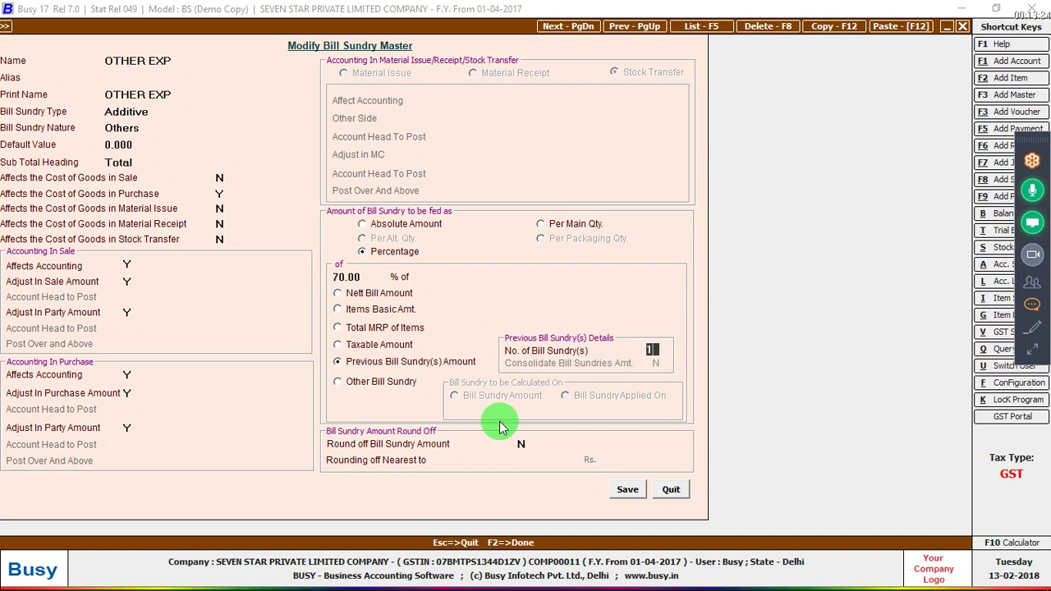
pyautogui.click(369, 390)
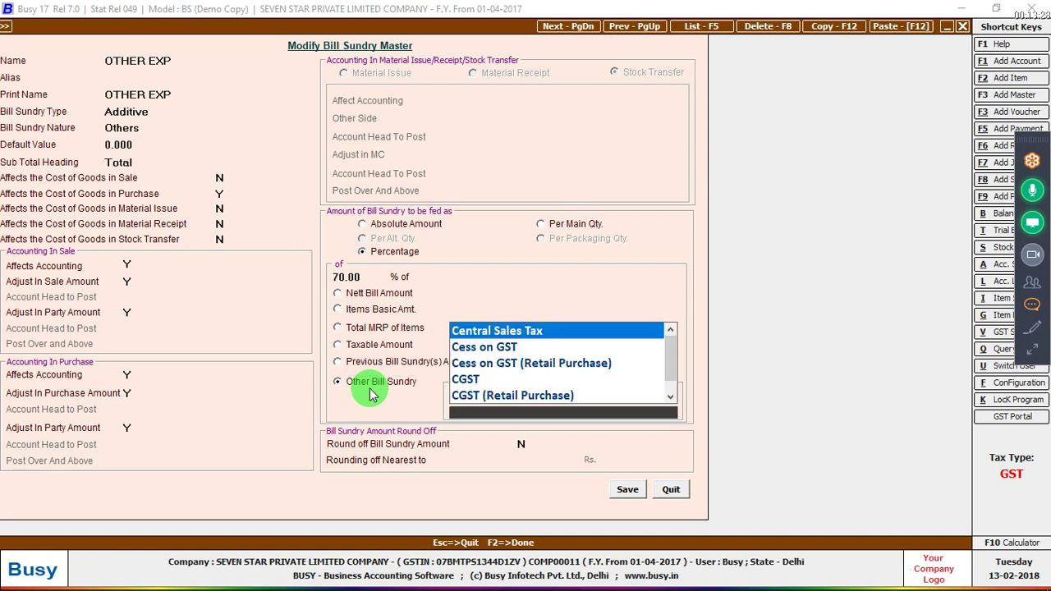
# Set OTHER EXP to 100.00% of Nett Bill Amount with automatic rounding to nearest 1, and save
pyautogui.click(363, 297)
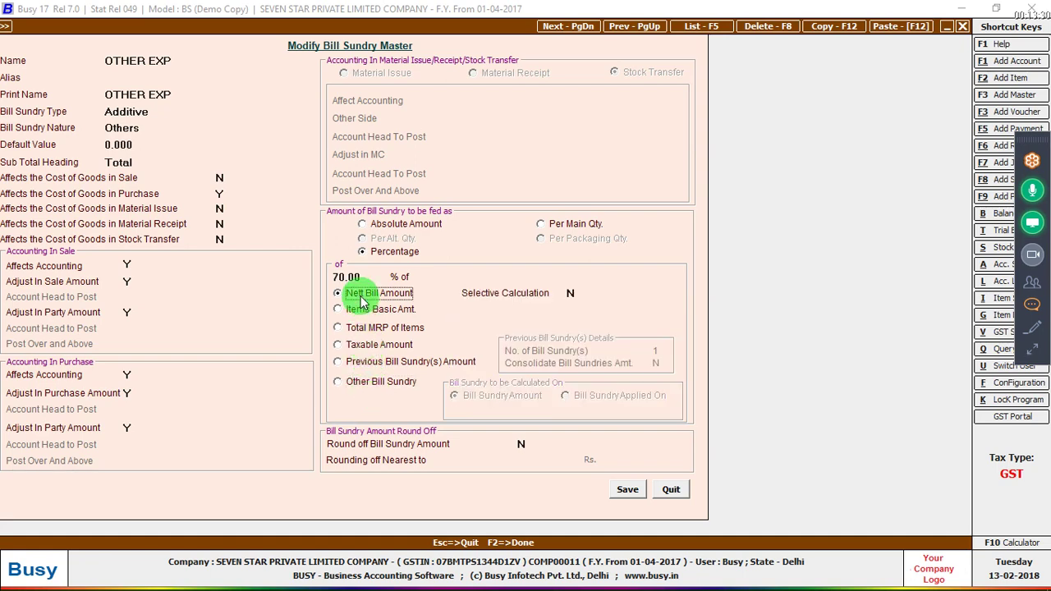
pyautogui.click(339, 277)
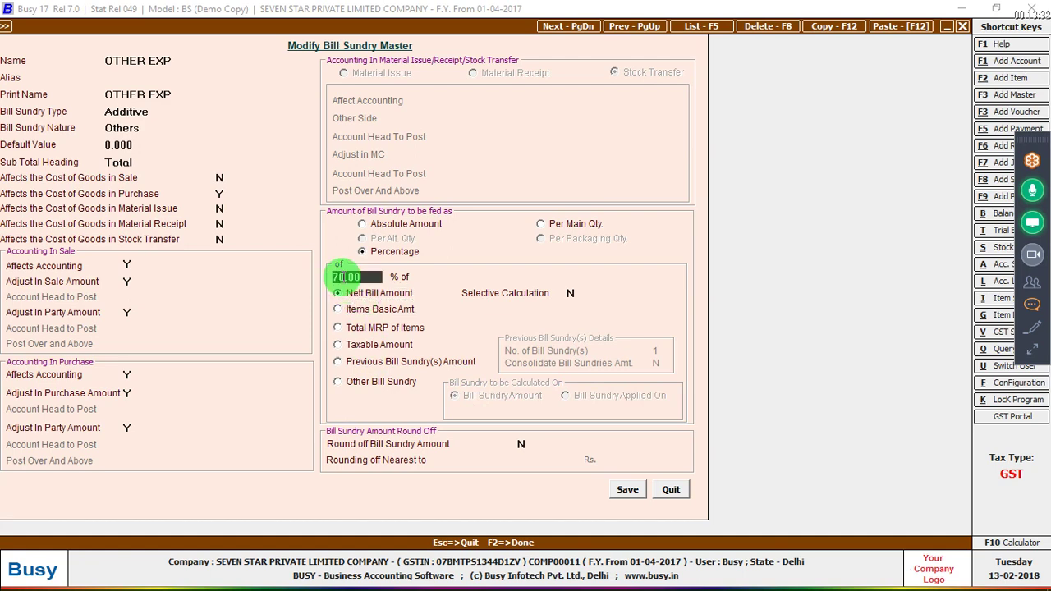
pyautogui.write('0')
pyautogui.write('0.00')
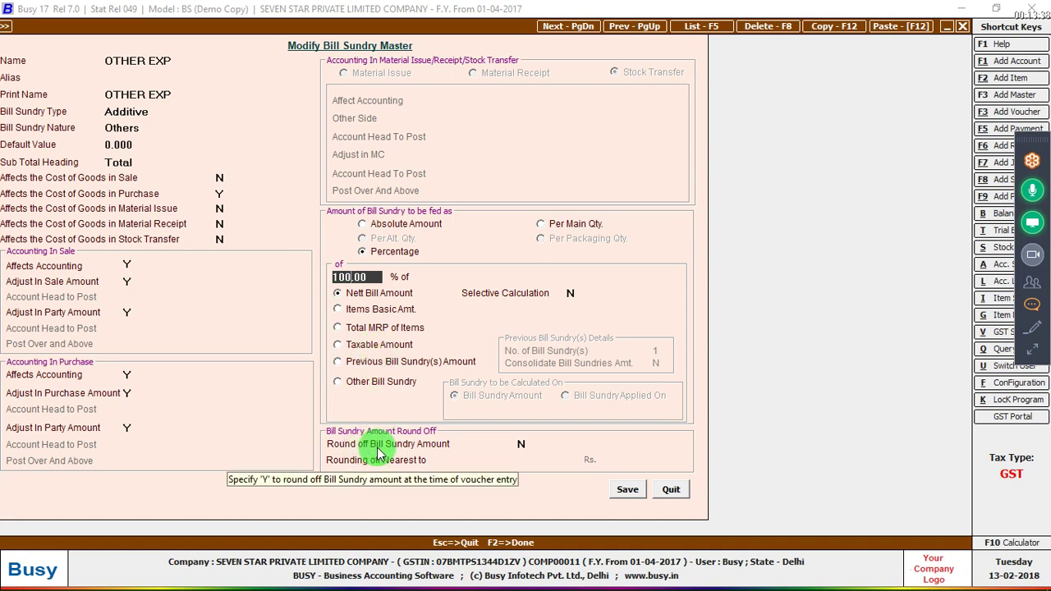
pyautogui.click(520, 447)
pyautogui.write('y')
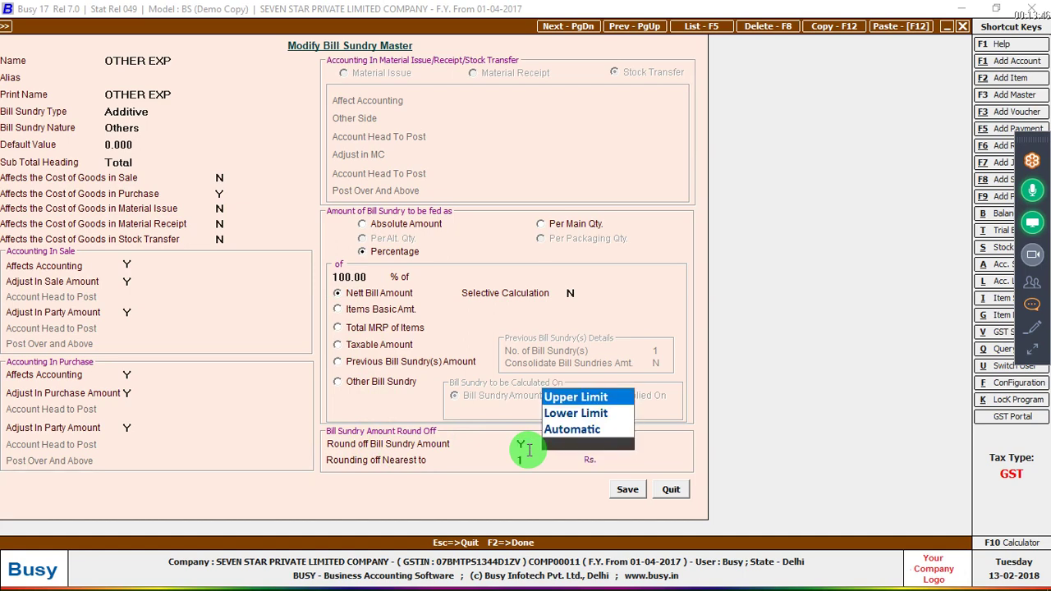
pyautogui.press('Down')
pyautogui.press('Down')
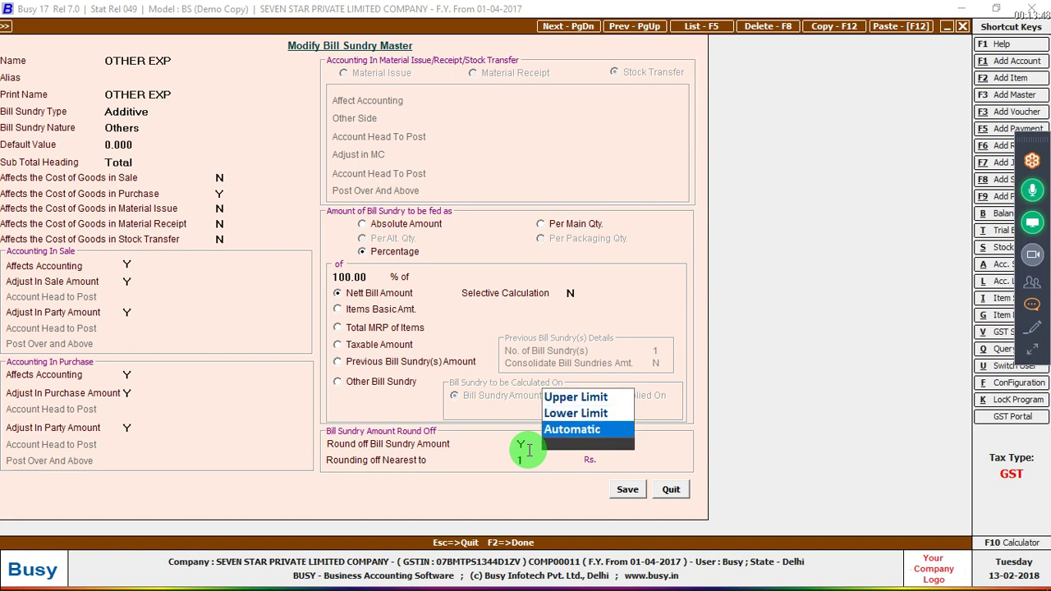
pyautogui.press('Return')
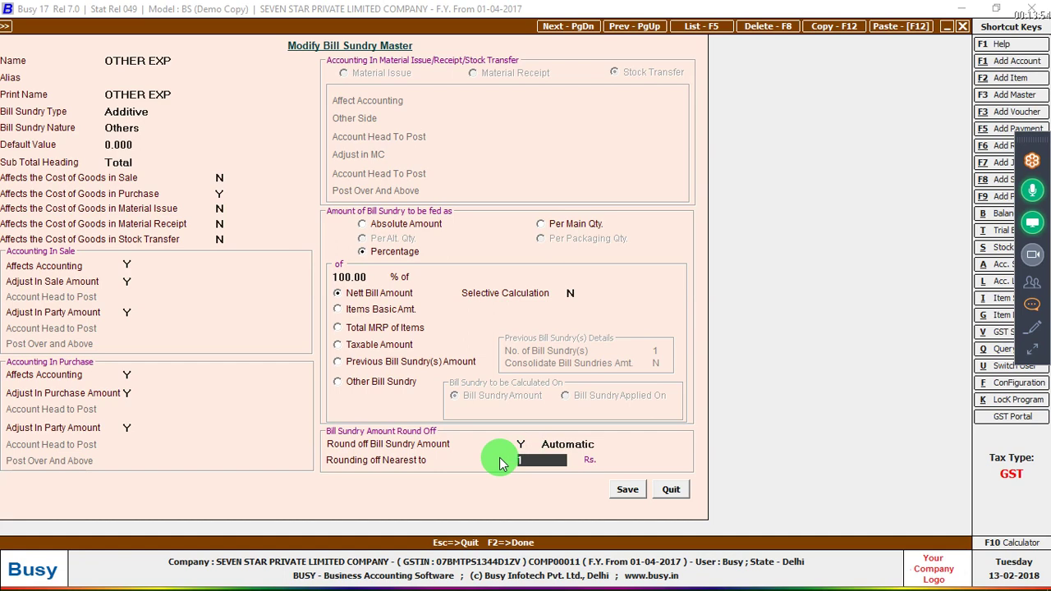
pyautogui.click(627, 490)
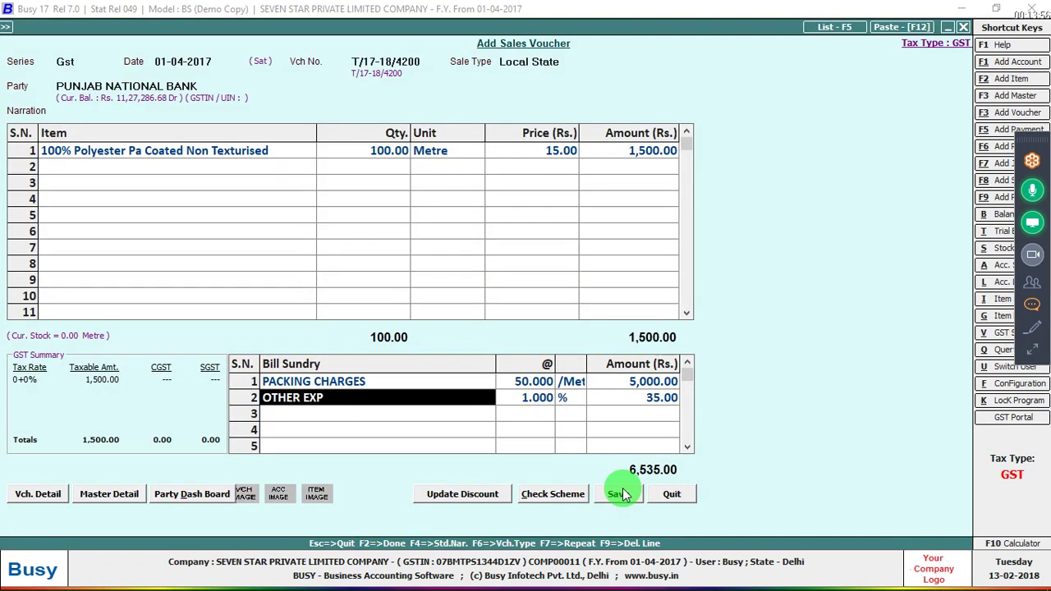
# Delete the bill sundry rows and change the item amount to 1,496.70
pyautogui.press('Up')
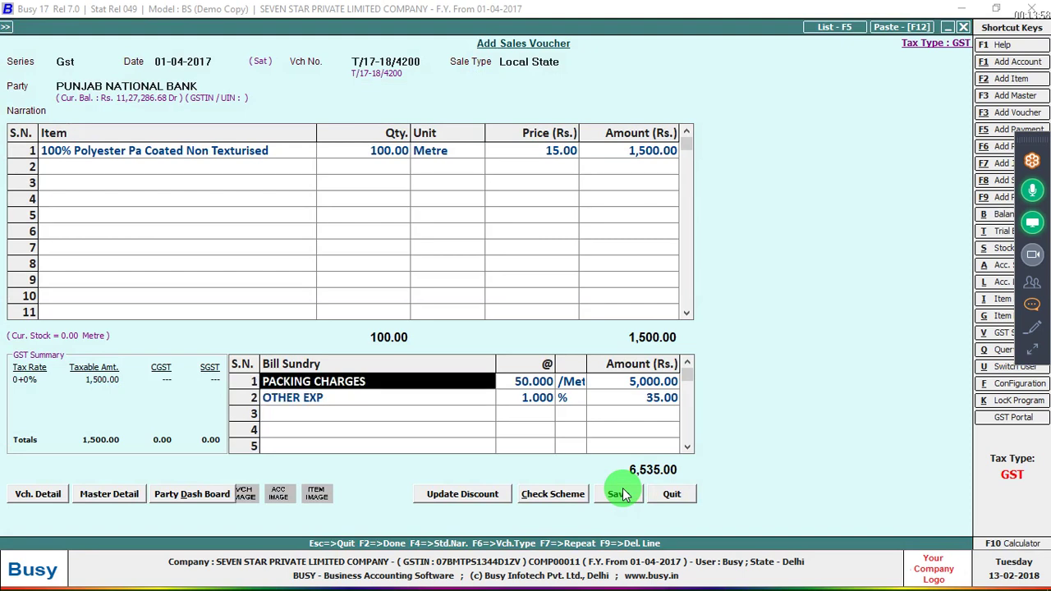
pyautogui.press('F9')
pyautogui.press('F9')
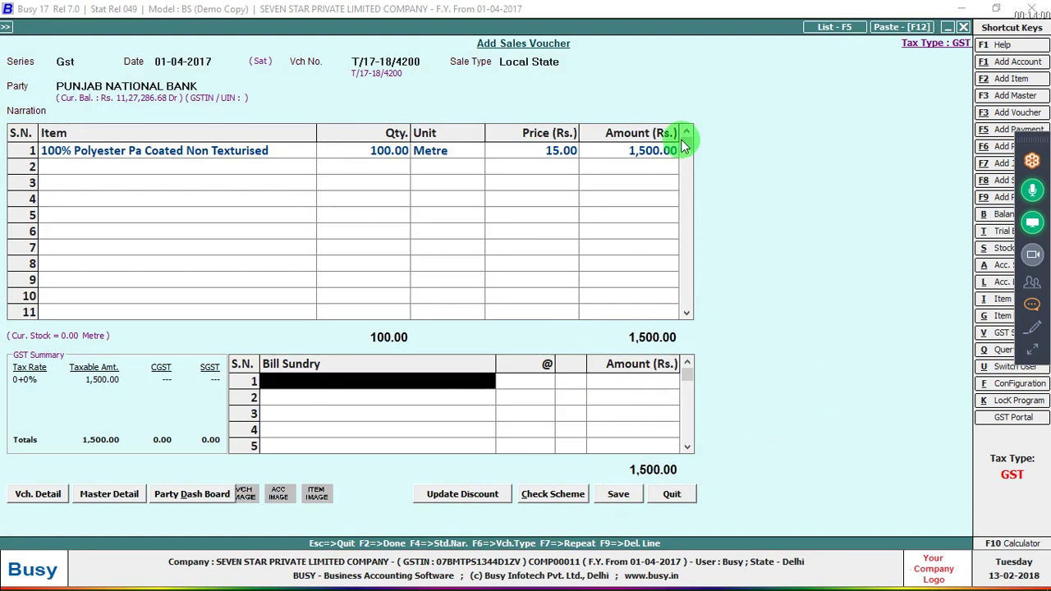
pyautogui.click(648, 154)
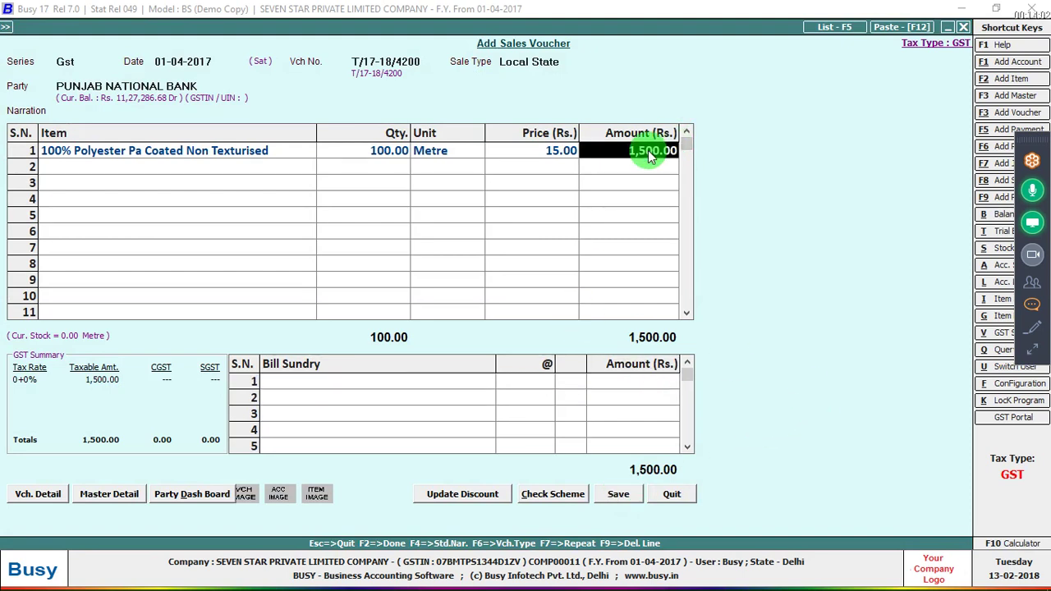
pyautogui.write('1,')
pyautogui.write('49')
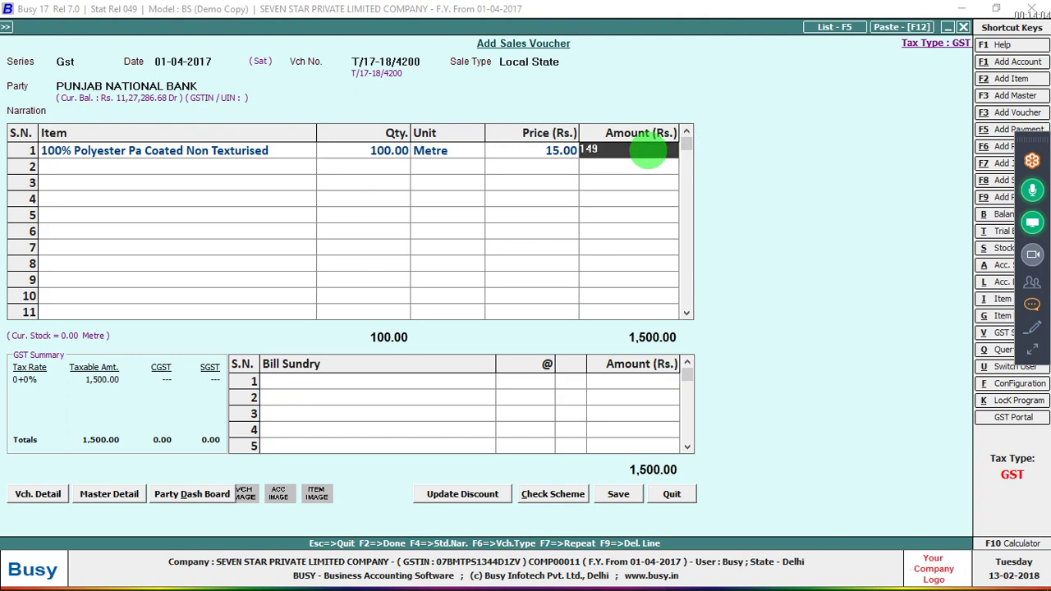
pyautogui.write('6.70')
pyautogui.press('Return')
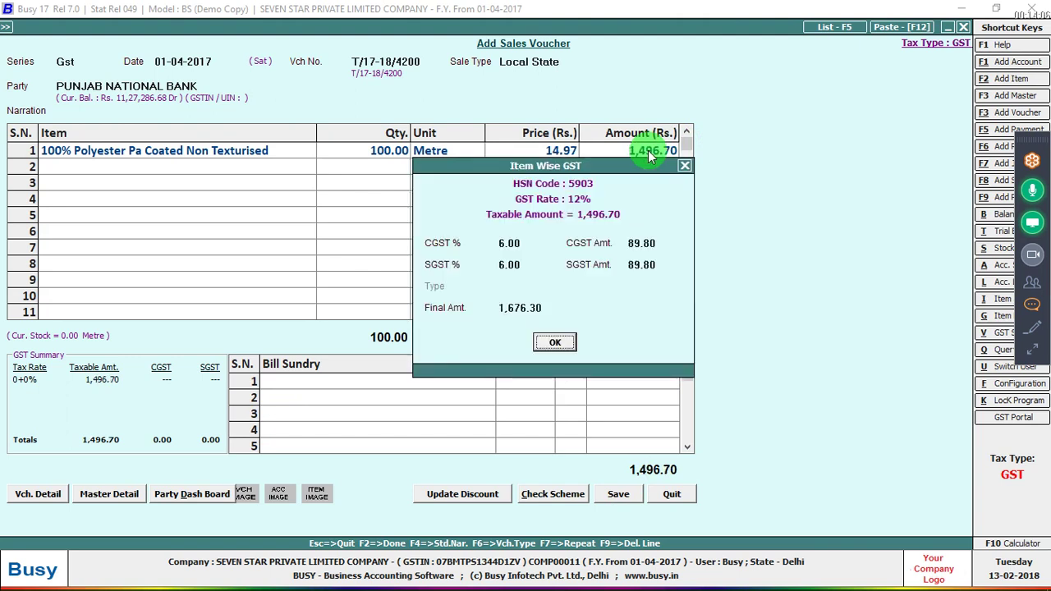
pyautogui.click(552, 343)
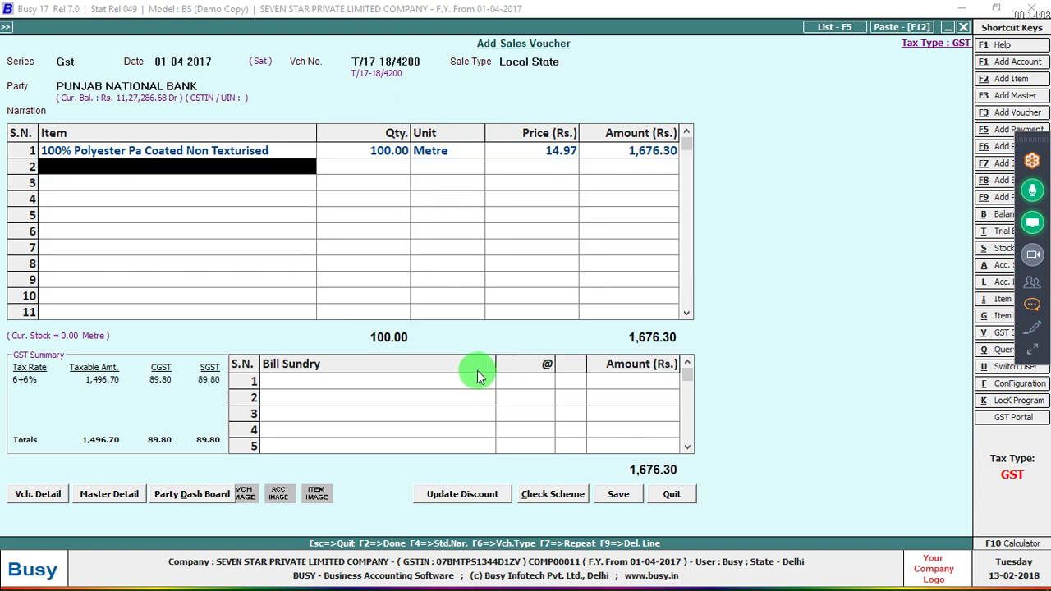
pyautogui.click(477, 377)
pyautogui.write('o')
# Add OTHER EXP at 10% (168.00) and open its bill sundry master
pyautogui.press('Return')
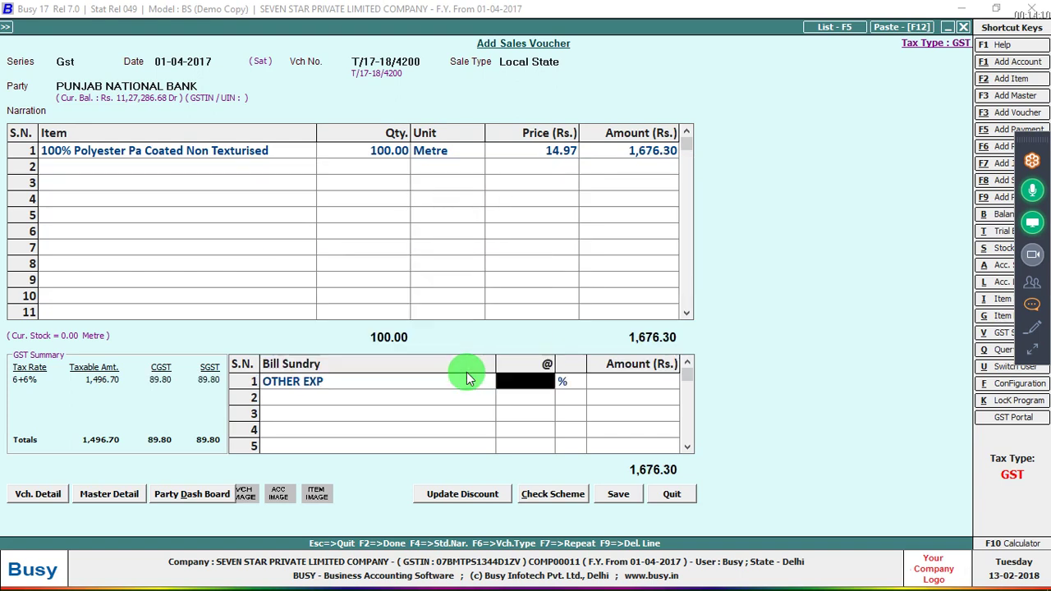
pyautogui.write('10')
pyautogui.press('Return')
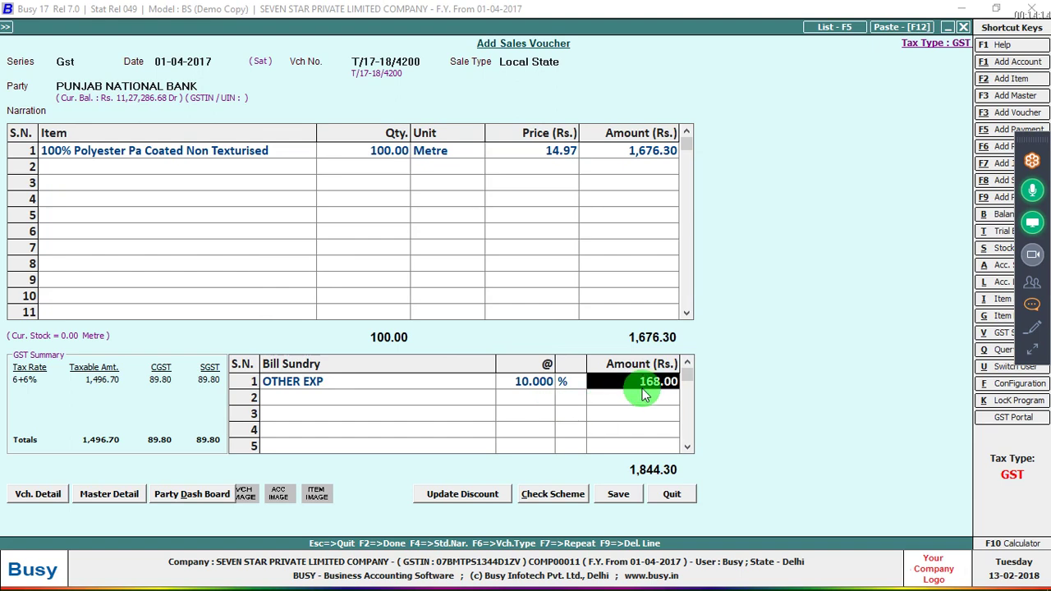
pyautogui.click(464, 387)
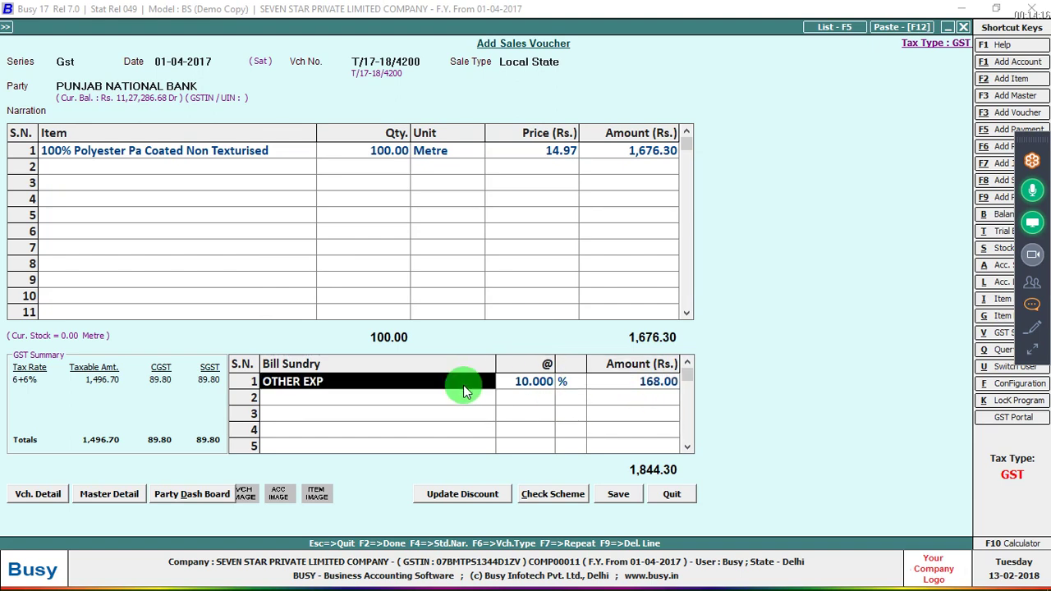
pyautogui.doubleClick(463, 387)
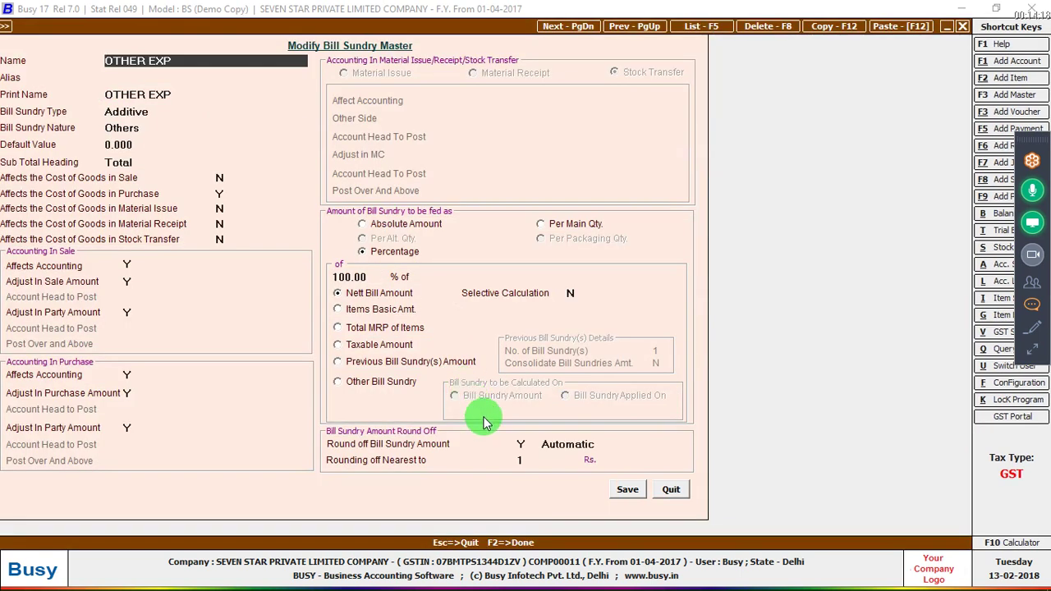
# Keep Automatic rounding in the OTHER EXP master and save, returning to the 1,844.30 voucher
pyautogui.click(548, 443)
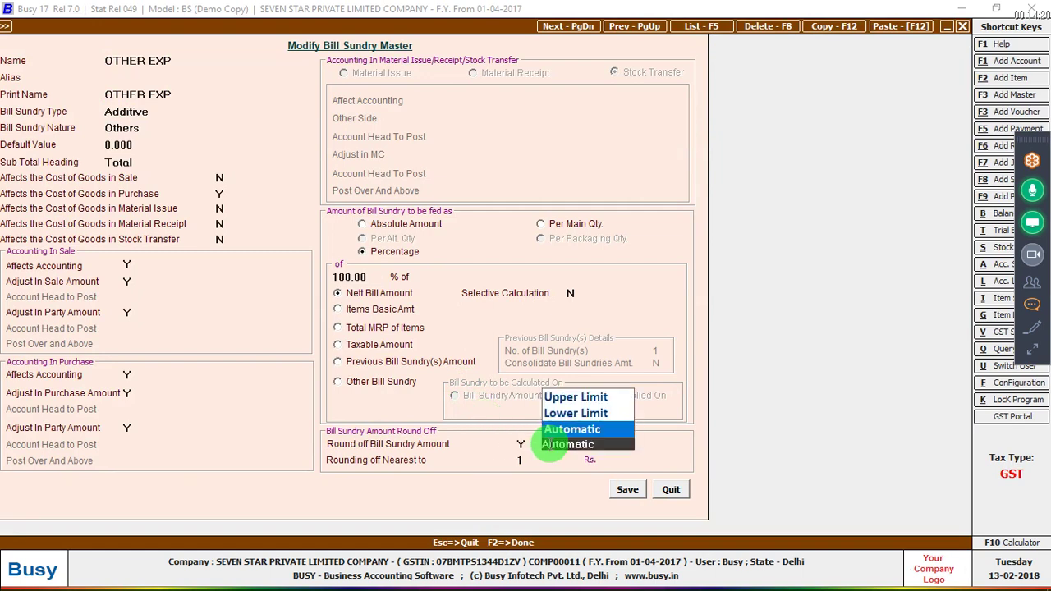
pyautogui.click(526, 460)
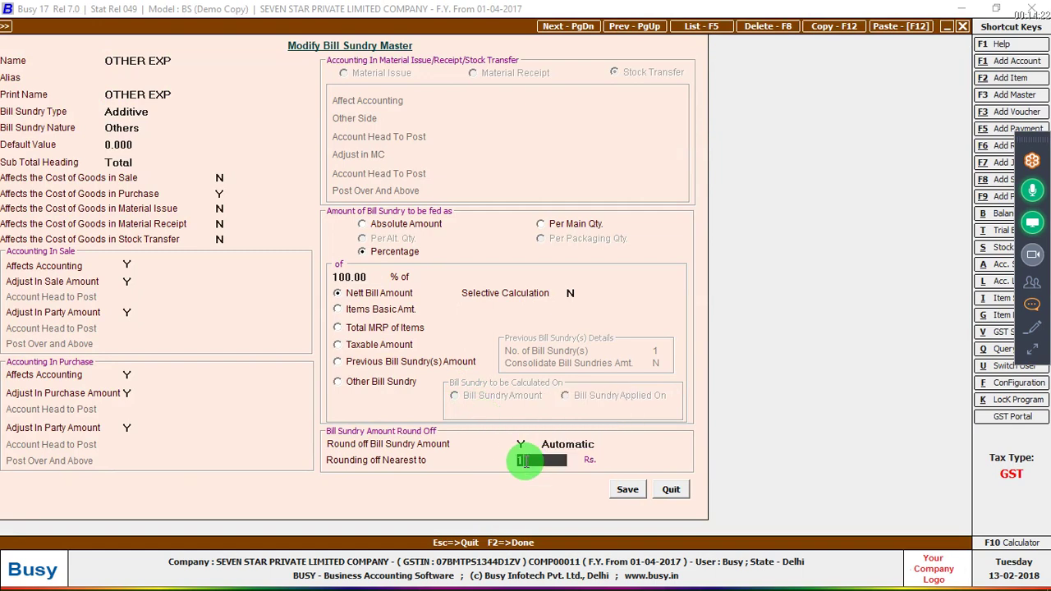
pyautogui.press('F2')
pyautogui.press('Return')
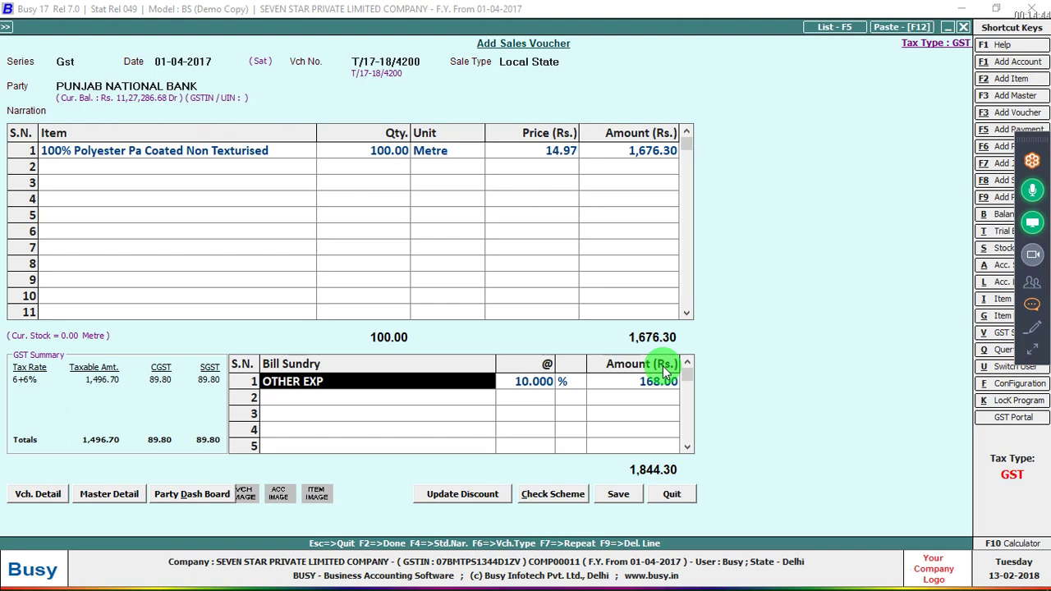
# Close the sales voucher and review the C/C-Form sale type under Administration > Masters
pyautogui.press('Escape')
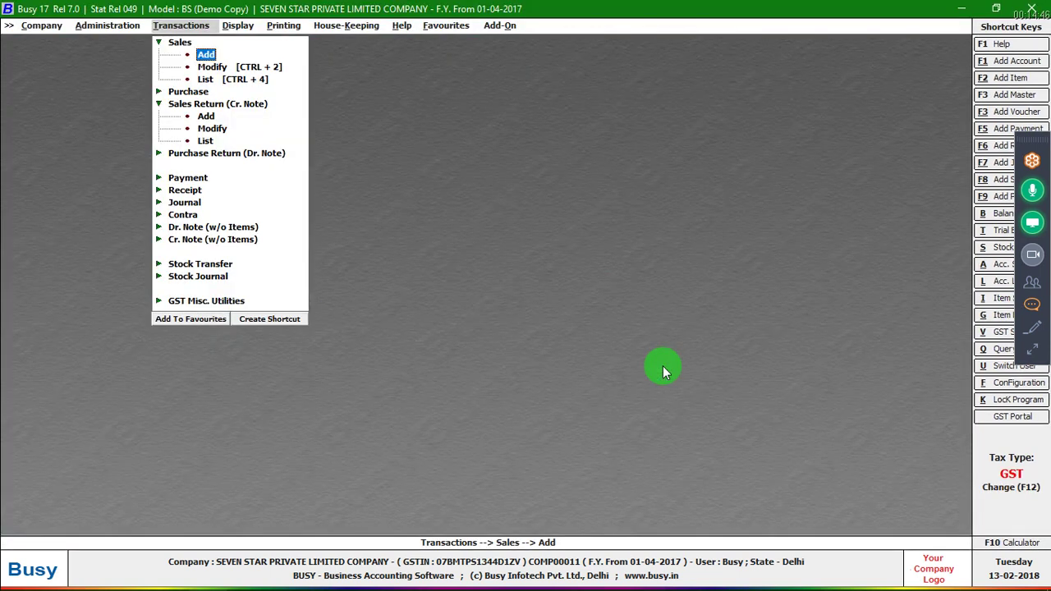
pyautogui.press('Escape')
pyautogui.press('Left')
pyautogui.press('Return')
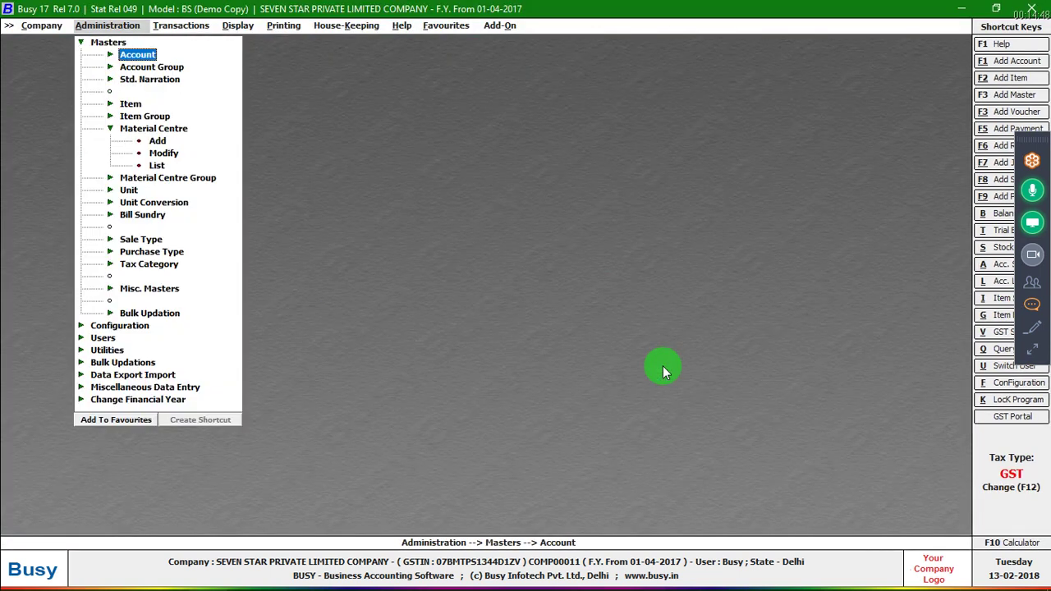
pyautogui.press('Down')
pyautogui.press('Down')
pyautogui.press('Down')
pyautogui.press('Down')
pyautogui.press('Down')
pyautogui.press('Down')
pyautogui.press('Down')
pyautogui.press('Down')
pyautogui.press('Down')
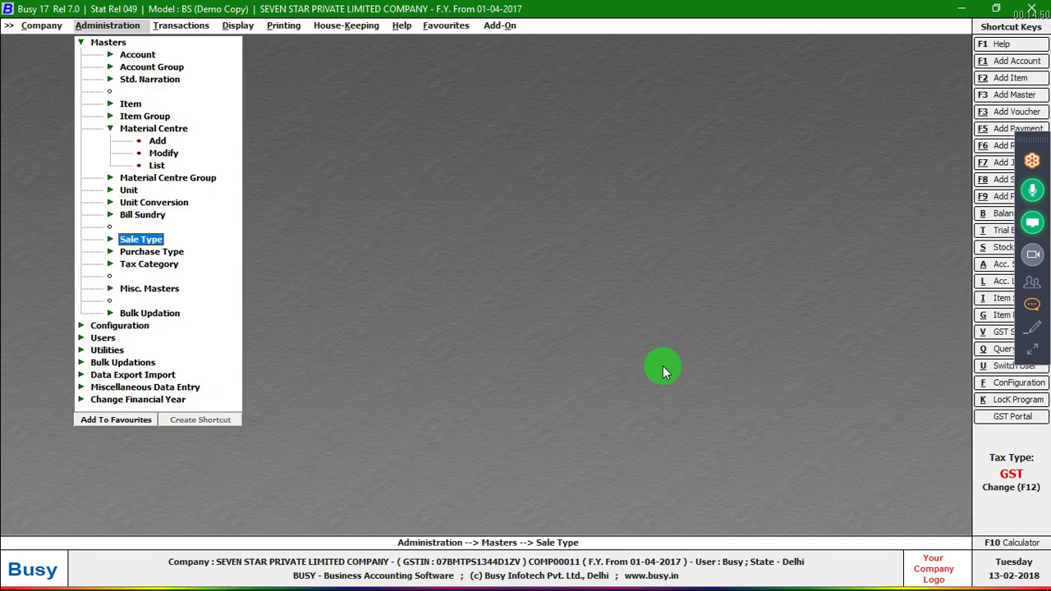
pyautogui.press('Down')
pyautogui.press('Up')
pyautogui.press('Return')
pyautogui.press('Down')
pyautogui.press('Return')
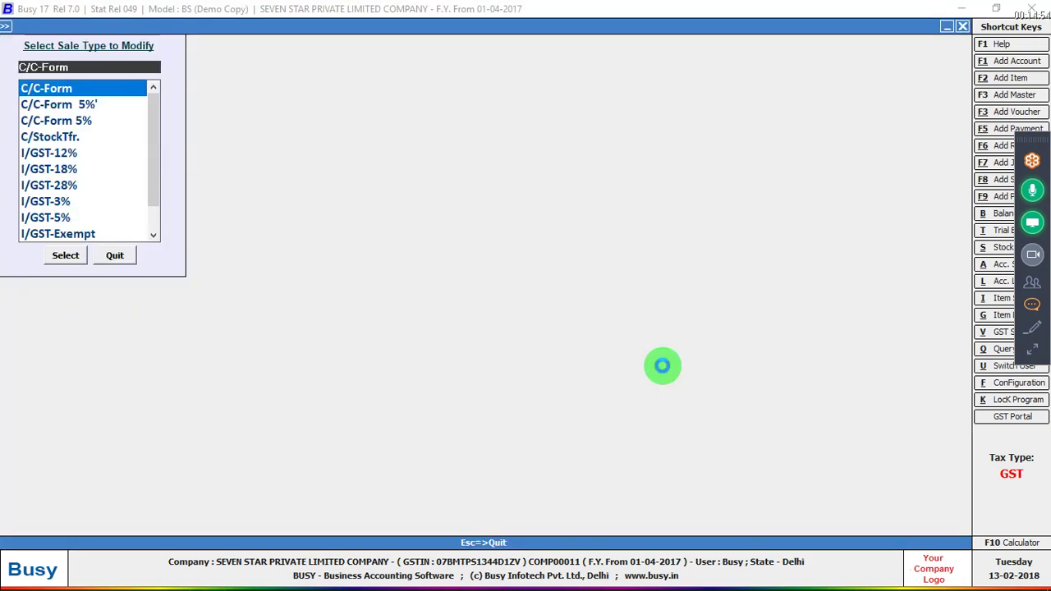
pyautogui.press('Return')
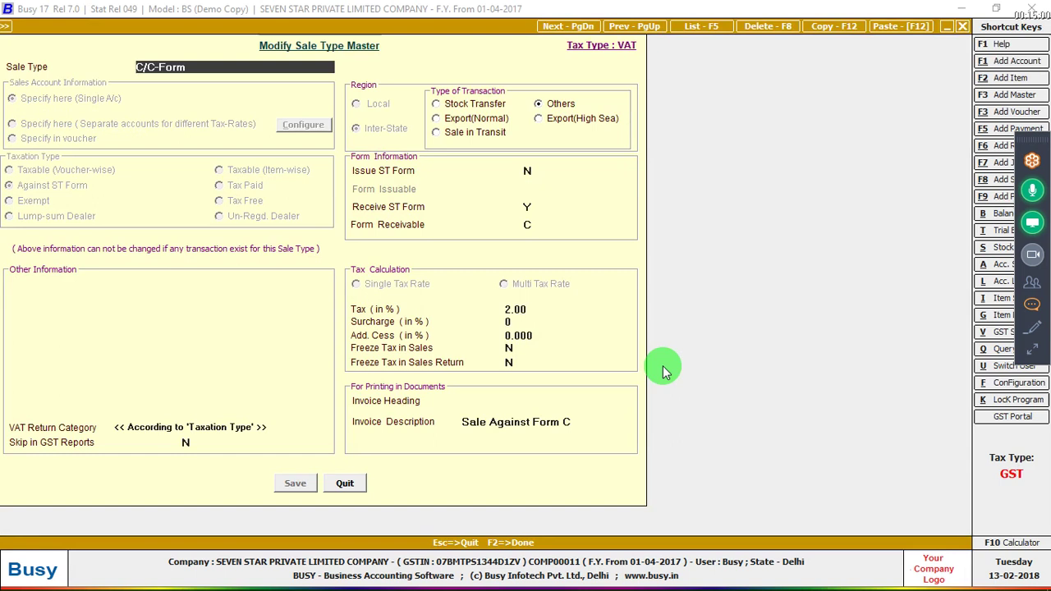
pyautogui.press('Escape')
pyautogui.press('Escape')
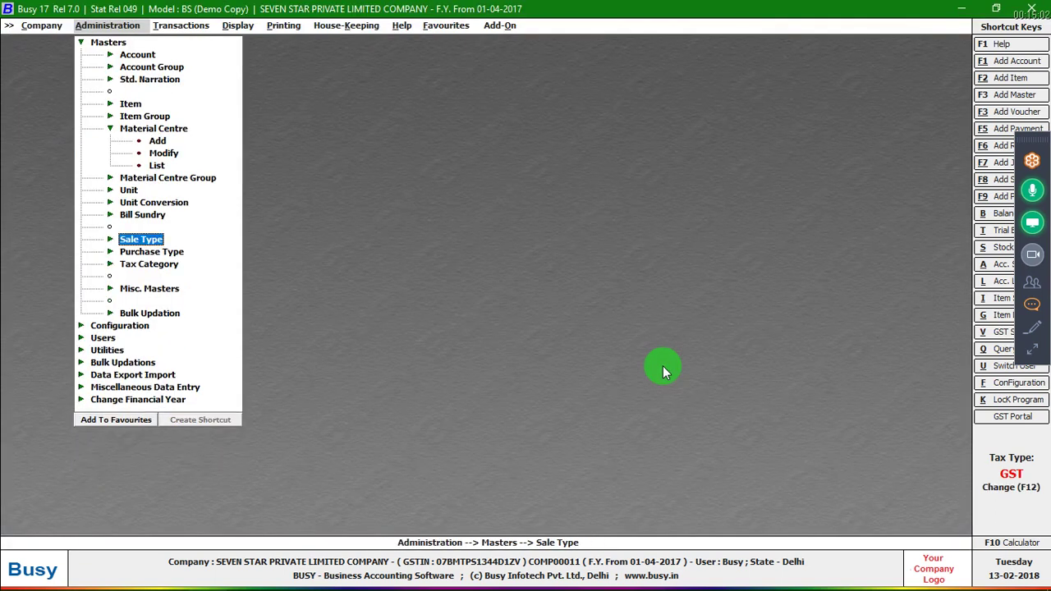
# Open a blank Tax Category Details form for adding a tax category
pyautogui.press('Down')
pyautogui.press('Down')
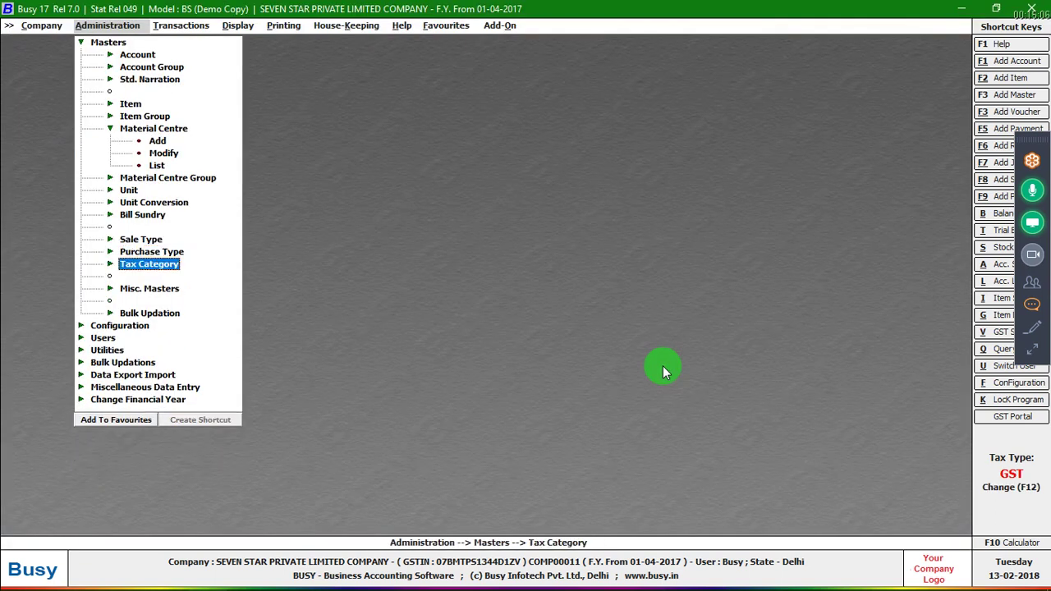
pyautogui.press('Return')
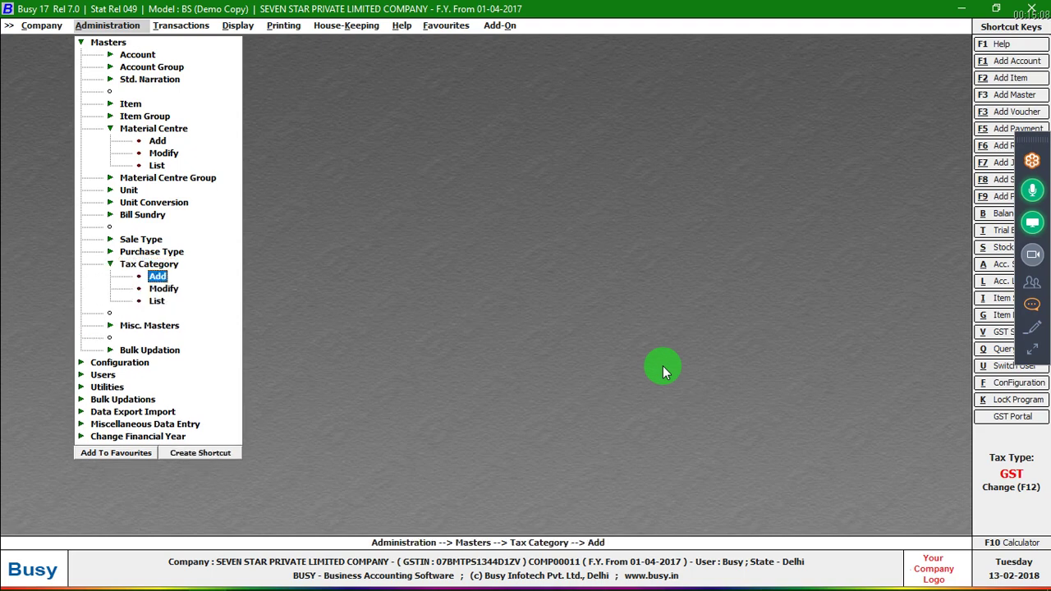
pyautogui.press('Return')
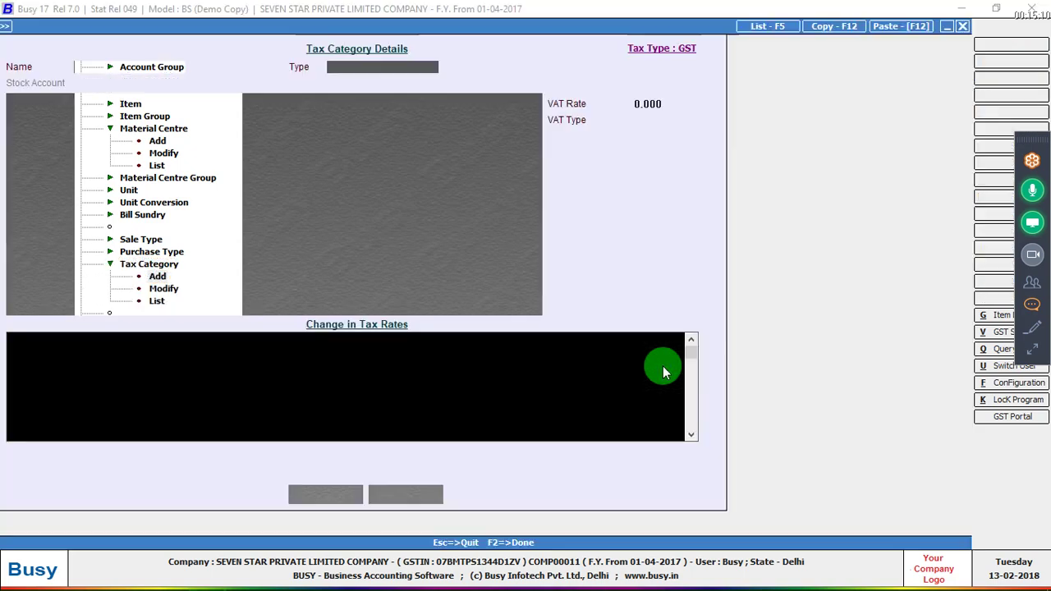
# Leave the Add form and open tax category 12 for modification
pyautogui.press('Escape')
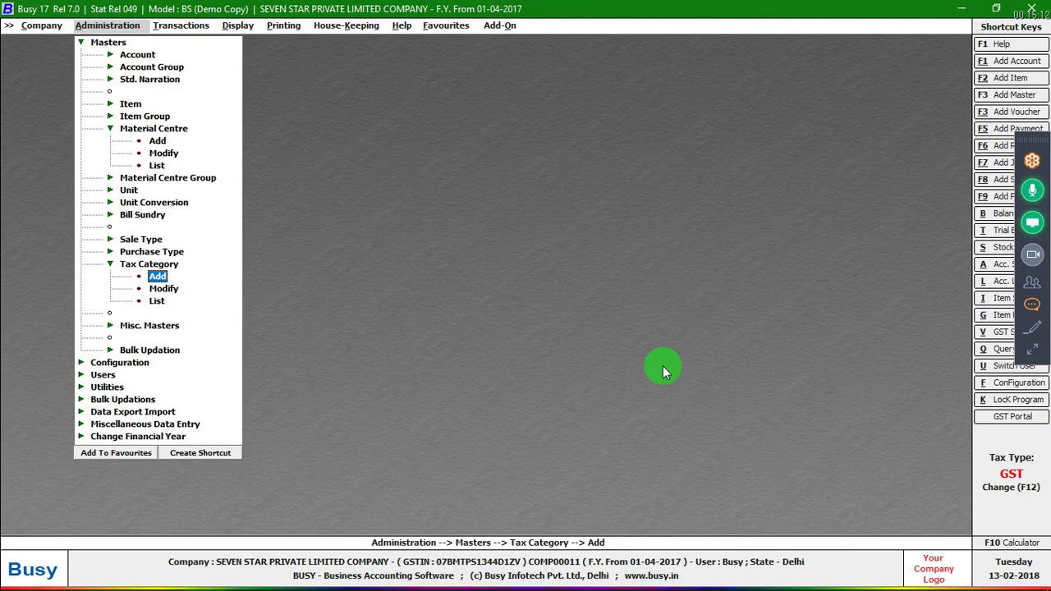
pyautogui.press('Down')
pyautogui.press('Return')
pyautogui.press('Down')
pyautogui.press('Down')
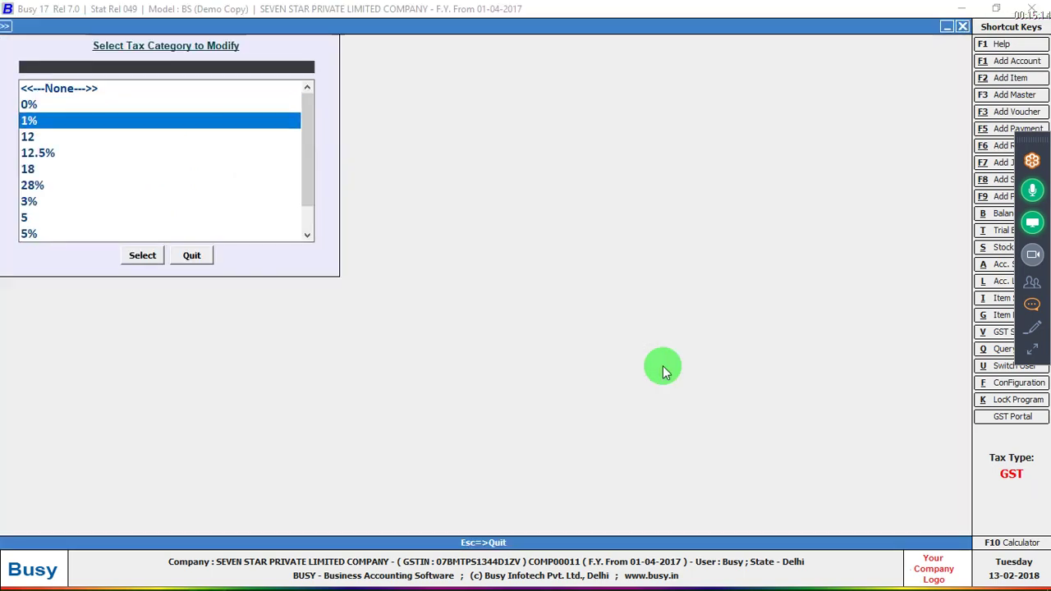
pyautogui.press('Down')
pyautogui.press('Return')
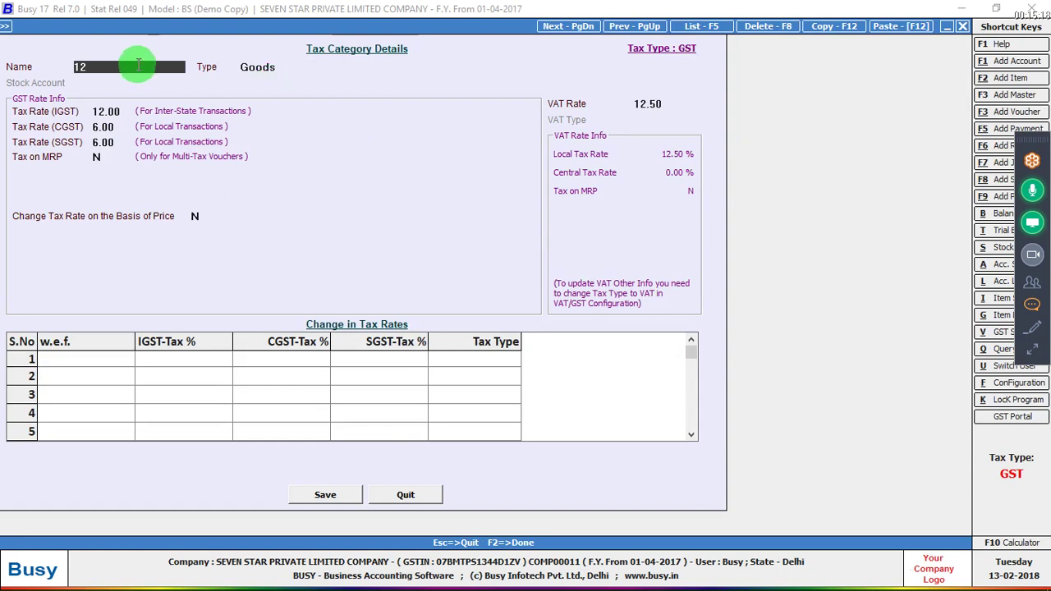
# Rename tax category 12 to 12%%%%%% and move on to the IGST rate
pyautogui.press('BackSpace')
pyautogui.press('BackSpace')
pyautogui.write('NAME OF C')
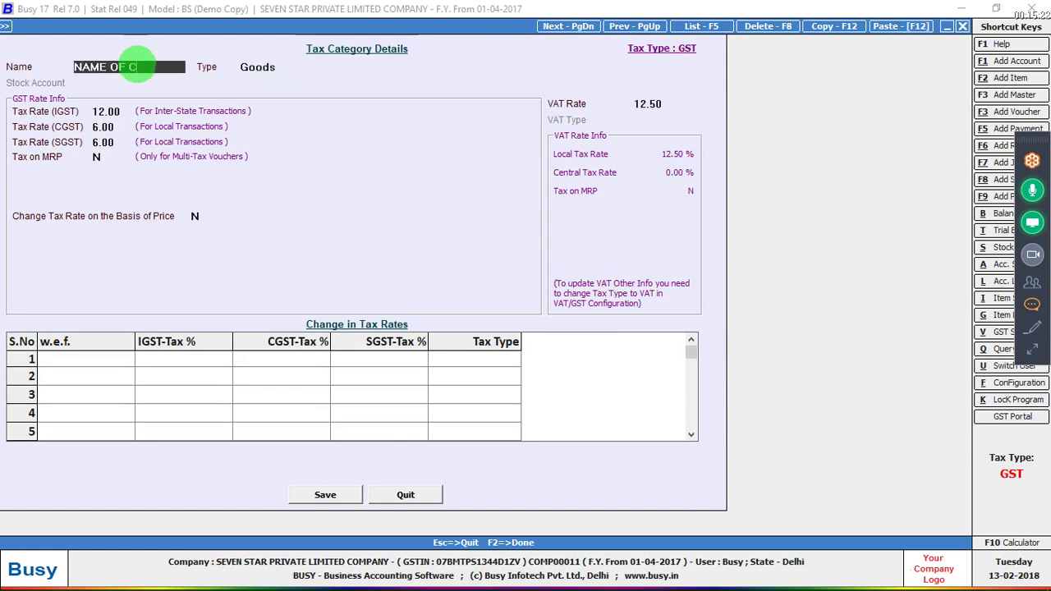
pyautogui.write('AEGORY')
pyautogui.press('Return')
pyautogui.click(138, 66)
pyautogui.write('S')
pyautogui.press('Return')
pyautogui.press('Return')
pyautogui.write('12')
pyautogui.write('%%%%%%')
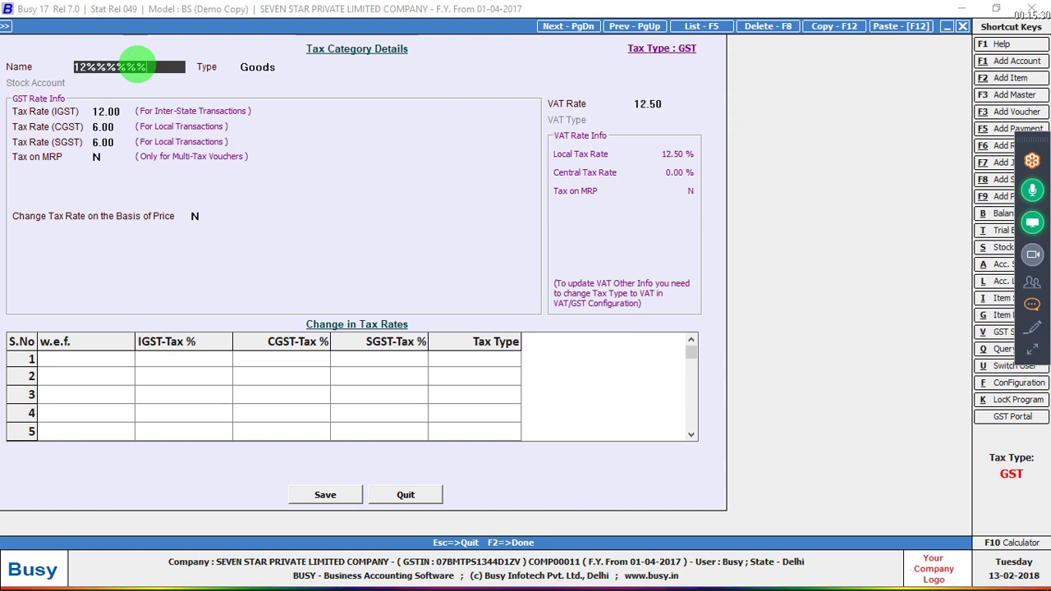
pyautogui.press('Return')
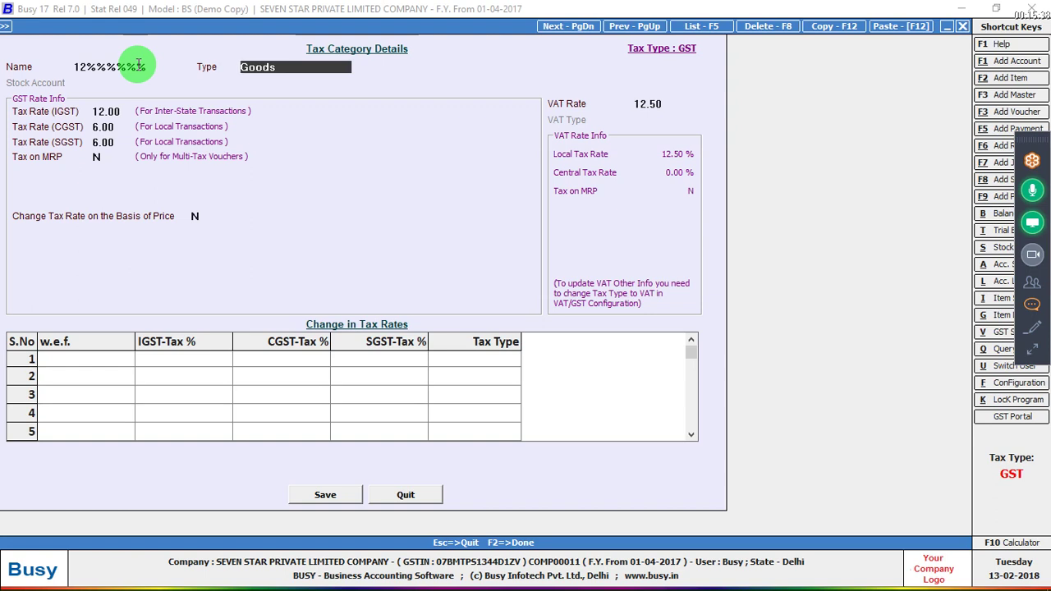
pyautogui.press('Return')
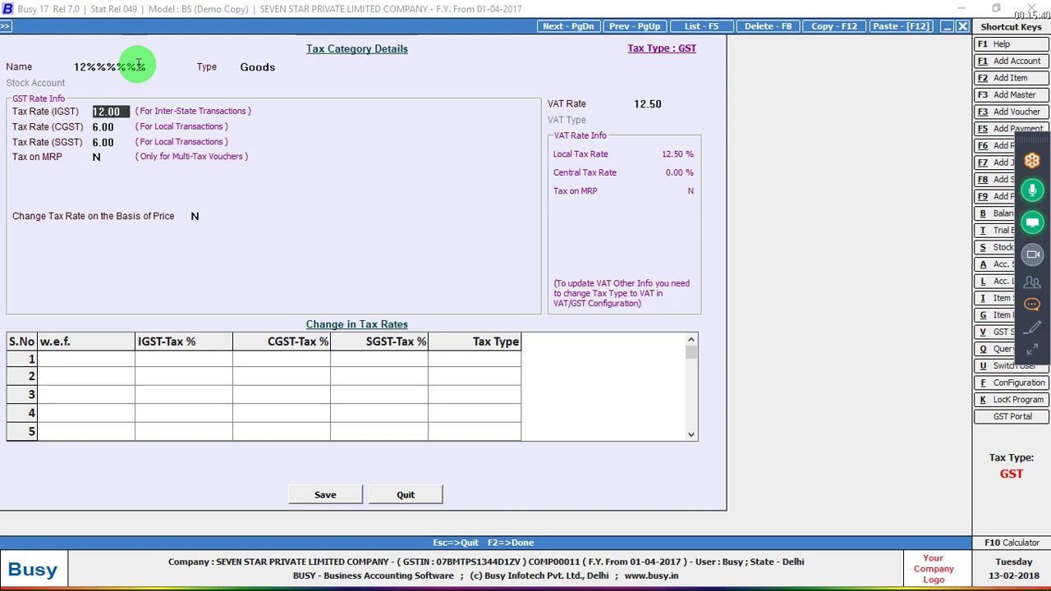
# Set the tax category's IGST rate to 1.00, keeping CGST and SGST at 0.50 each
pyautogui.click(93, 112)
pyautogui.write('8')
pyautogui.press('Return')
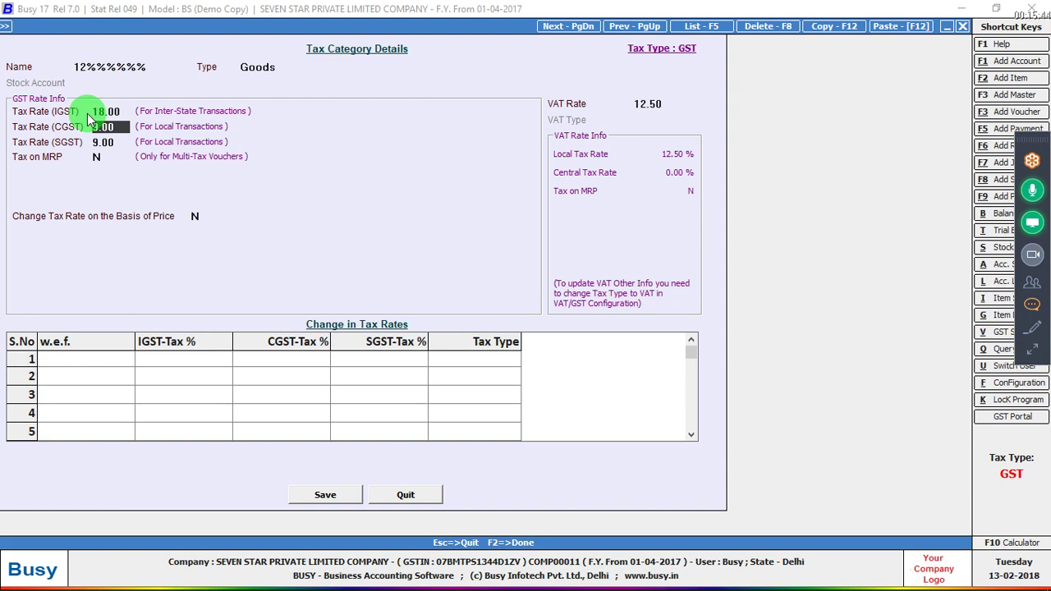
pyautogui.click(88, 115)
pyautogui.press('BackSpace')
pyautogui.press('Return')
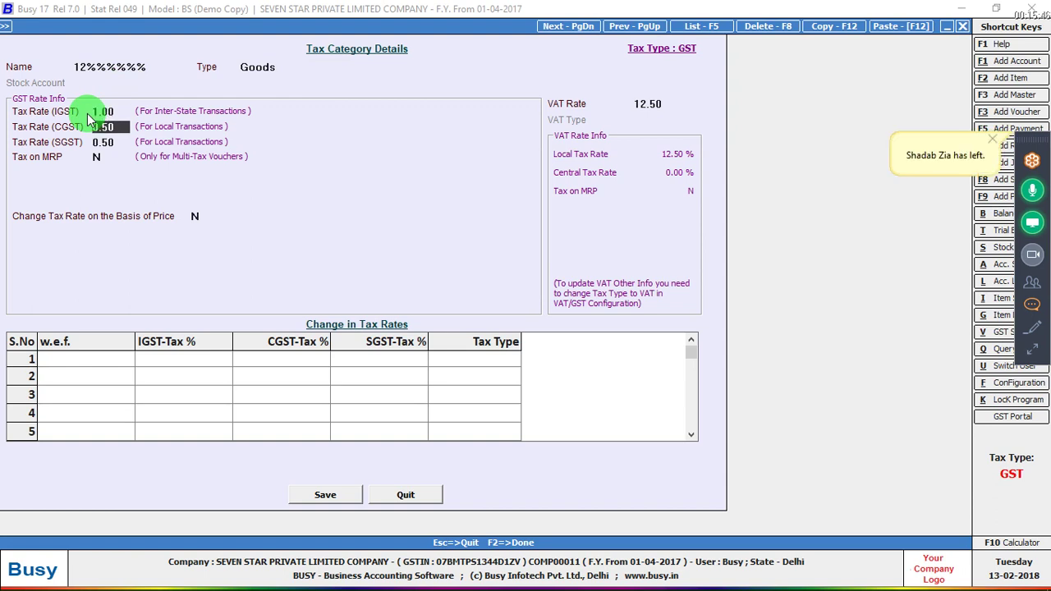
pyautogui.press('Return')
pyautogui.press('Return')
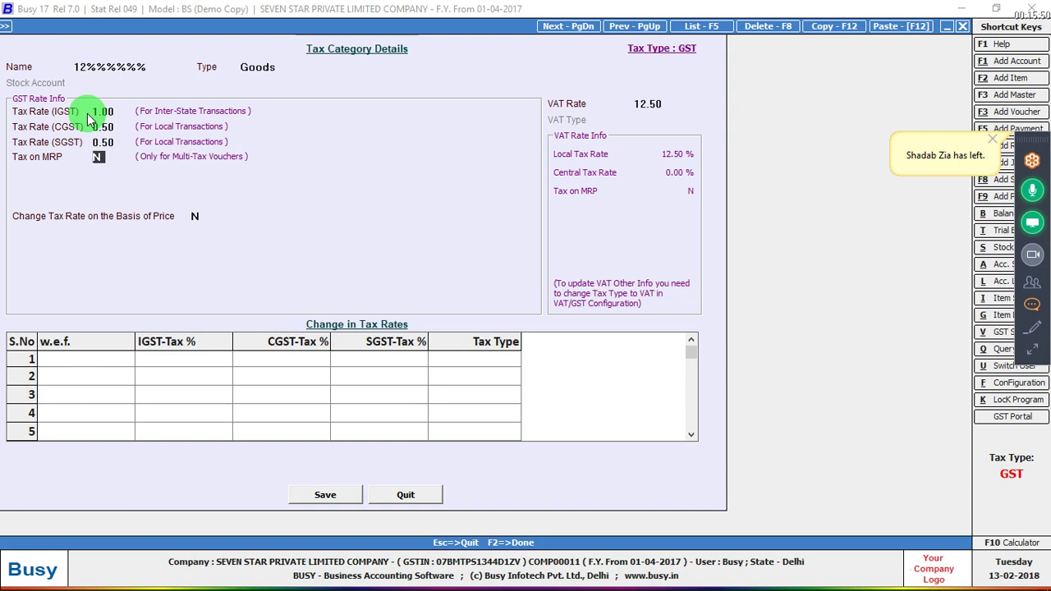
pyautogui.press('Return')
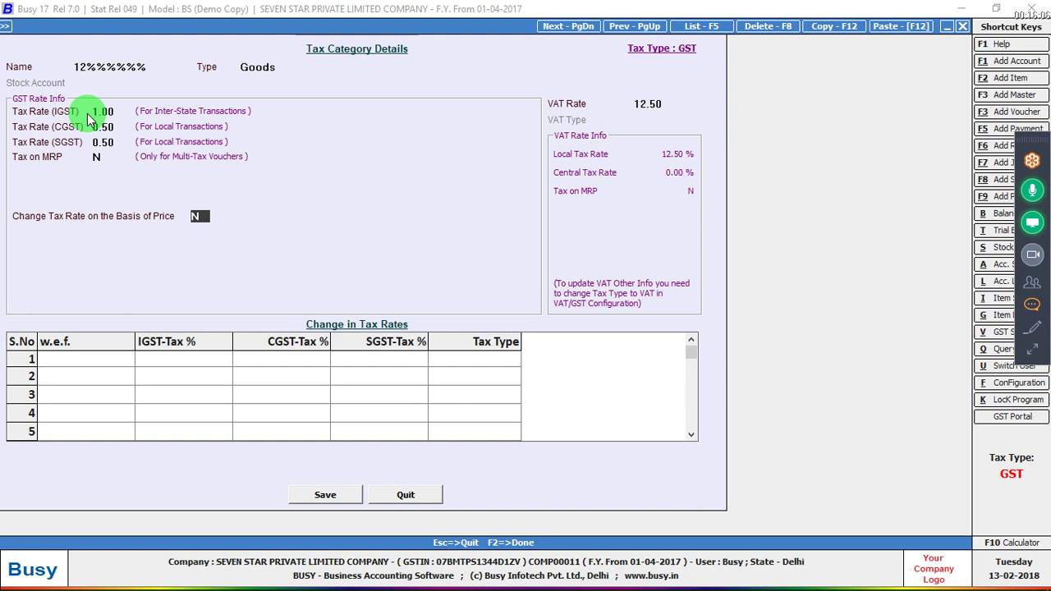
# Enable price-based rates: at Nett Price >= 1,000 charge IGST 12 with CGST/SGST 6.00 each
pyautogui.write('y')
pyautogui.press('Return')
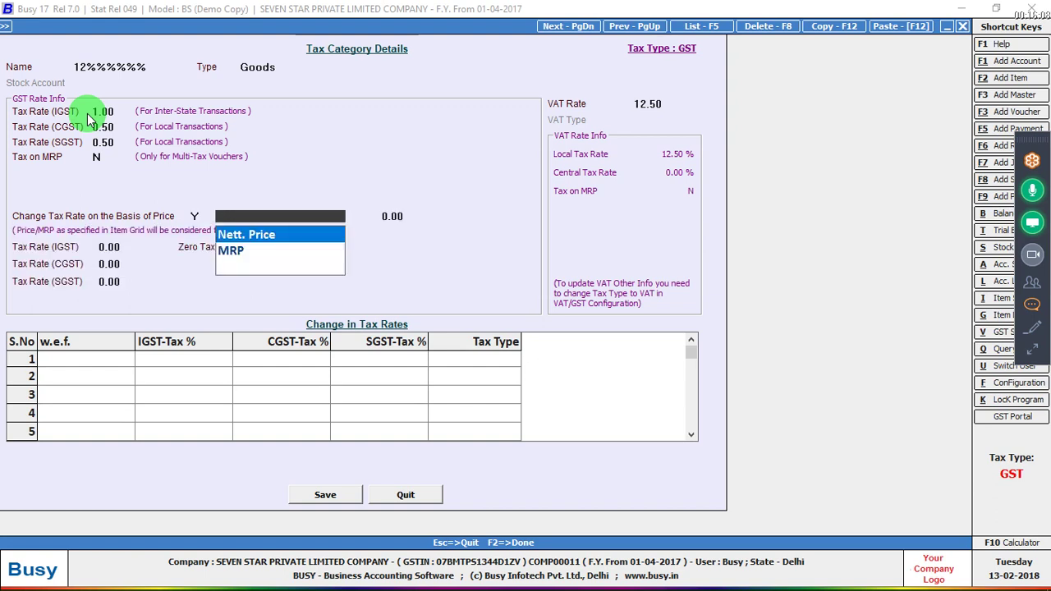
pyautogui.press('Return')
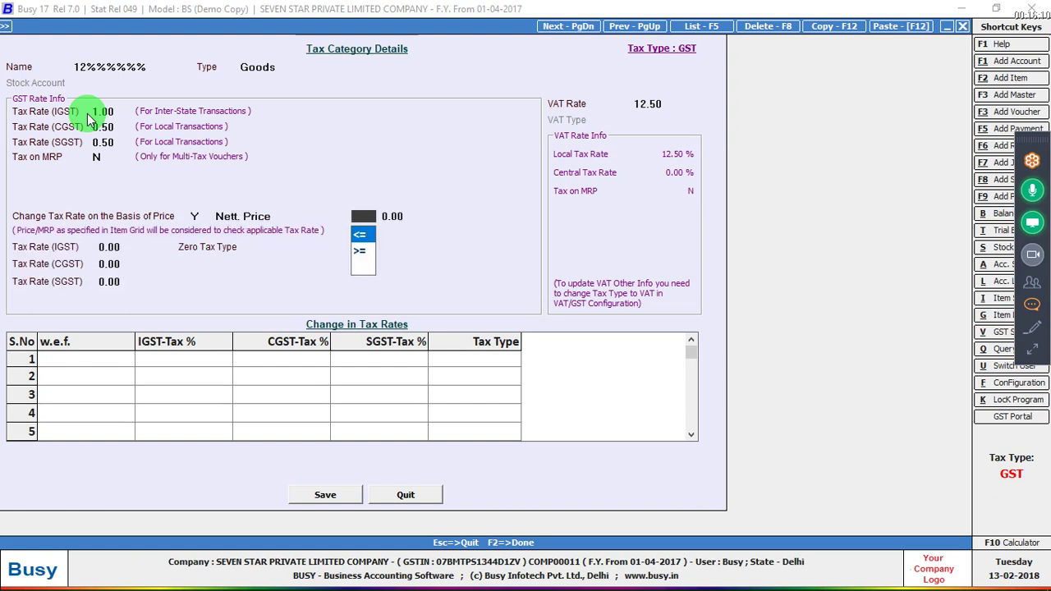
pyautogui.press('Down')
pyautogui.press('Return')
pyautogui.write('1,')
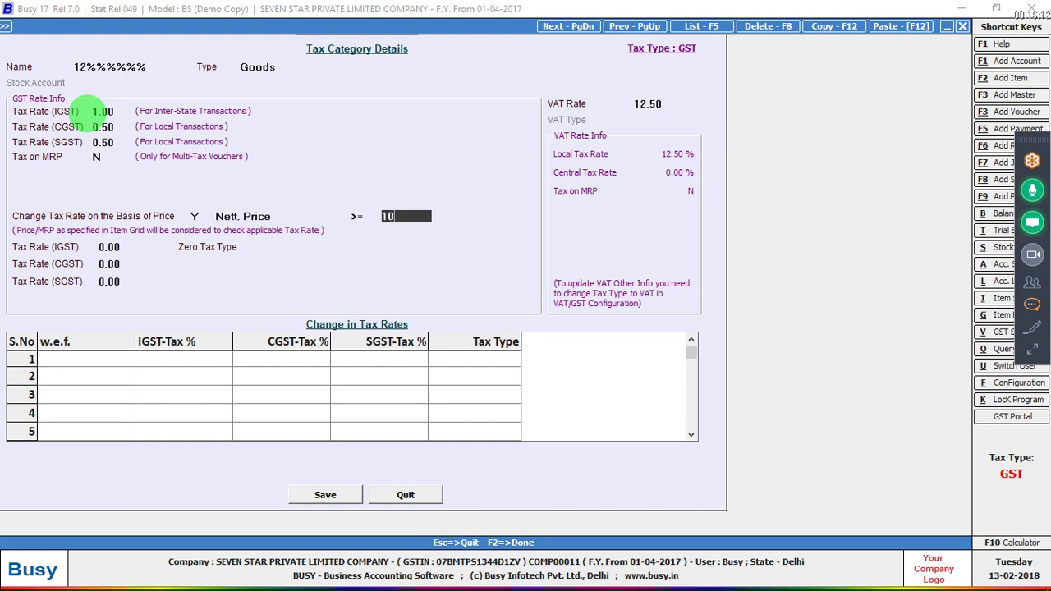
pyautogui.write('000')
pyautogui.press('Return')
pyautogui.write('12')
pyautogui.press('Return')
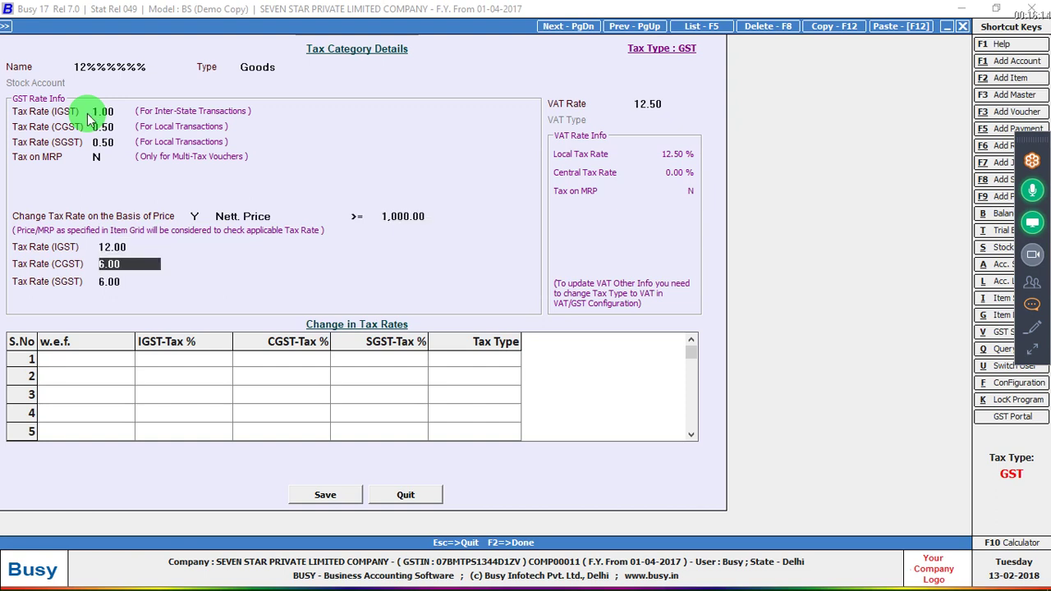
pyautogui.press('Return')
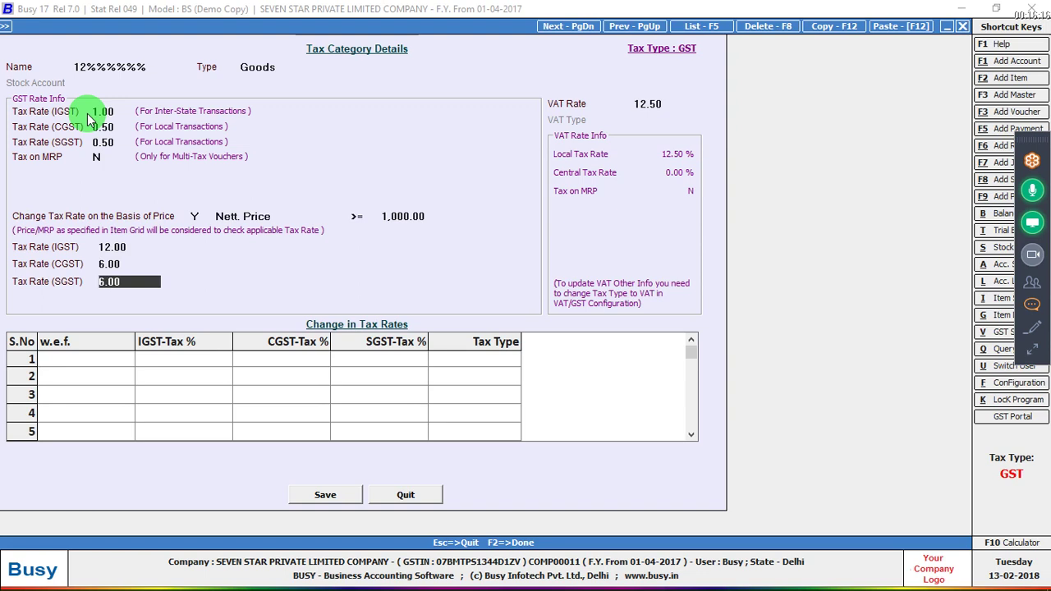
pyautogui.press('Return')
pyautogui.press('Return')
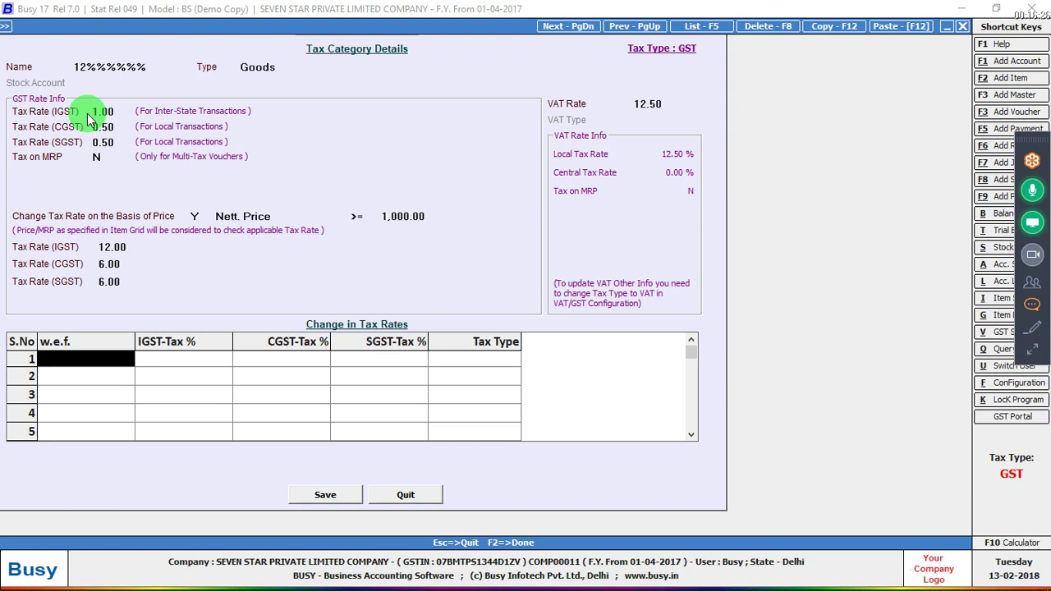
# Add rate changes of IGST 12 from 01-04-2017 and 18 from 15-04-2017
pyautogui.write('01')
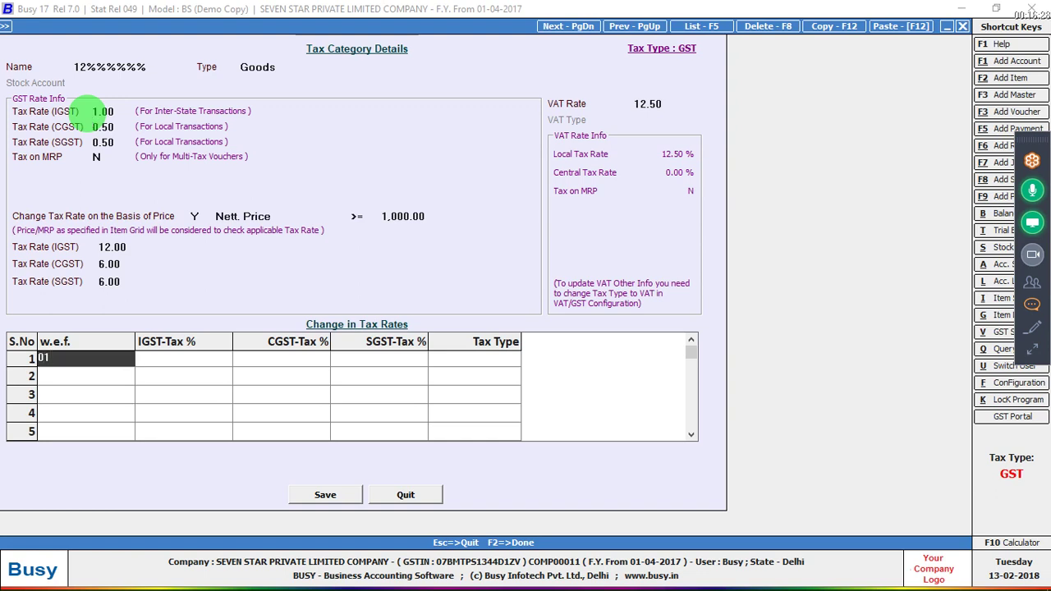
pyautogui.write('-04')
pyautogui.press('Return')
pyautogui.press('Return')
pyautogui.write('12')
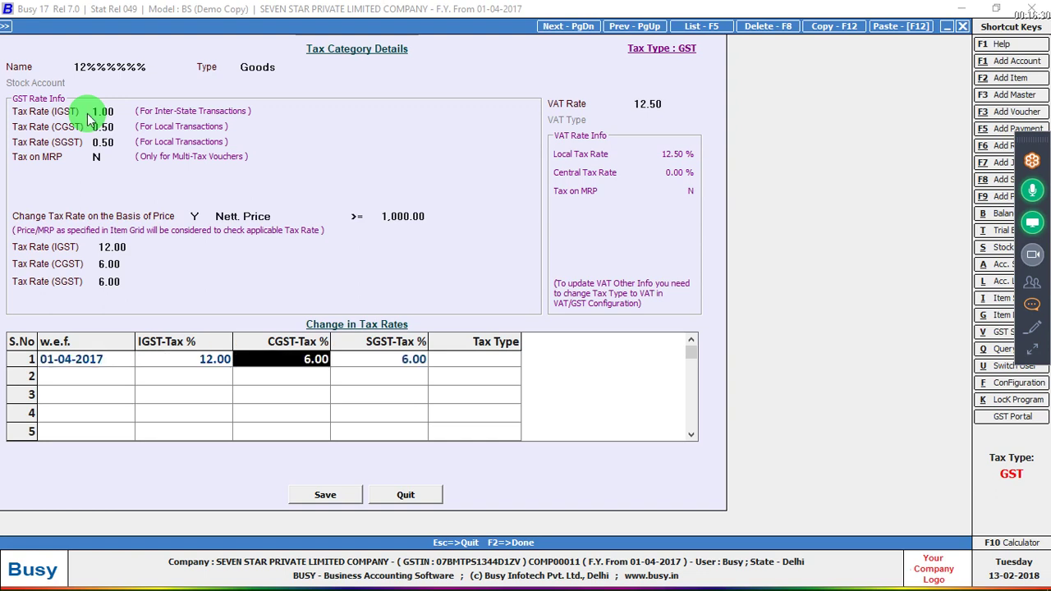
pyautogui.press('Return')
pyautogui.press('Return')
pyautogui.press('Return')
pyautogui.write('15')
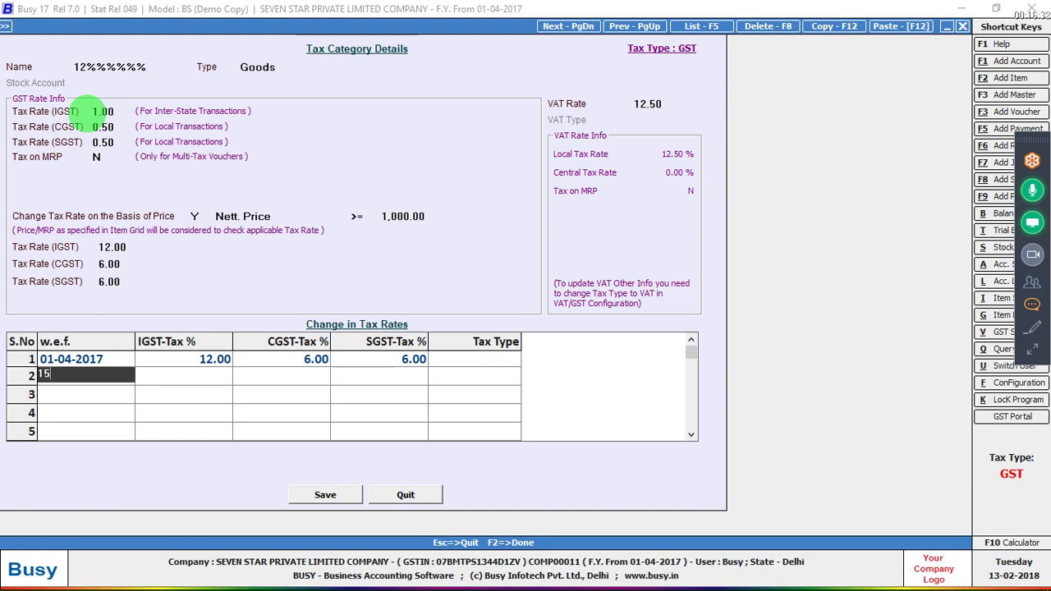
pyautogui.write('-04-2017')
pyautogui.press('Return')
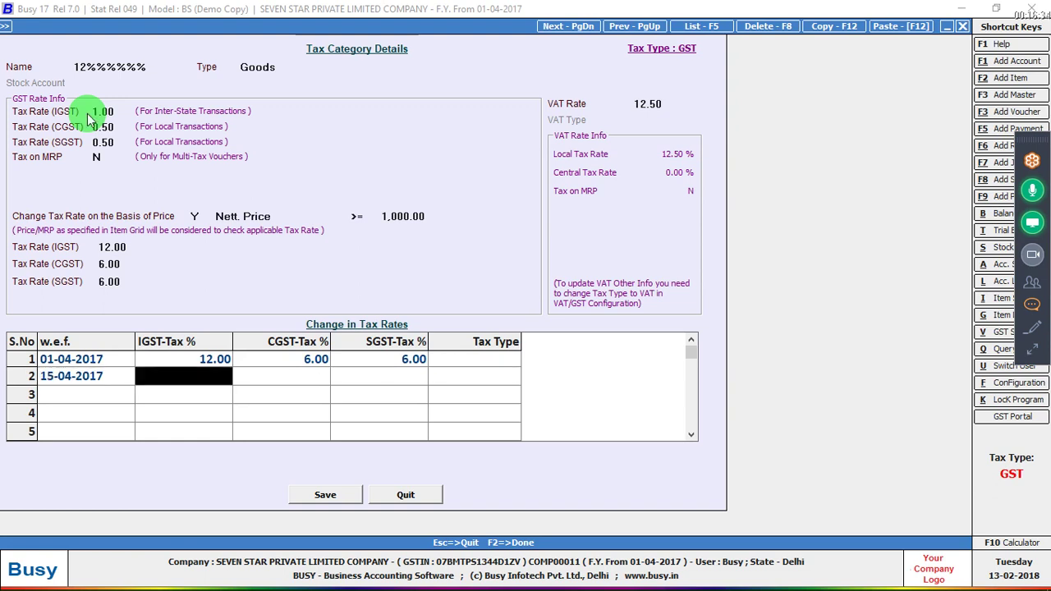
pyautogui.write('18')
pyautogui.press('Return')
pyautogui.press('Return')
pyautogui.press('Return')
pyautogui.press('Return')
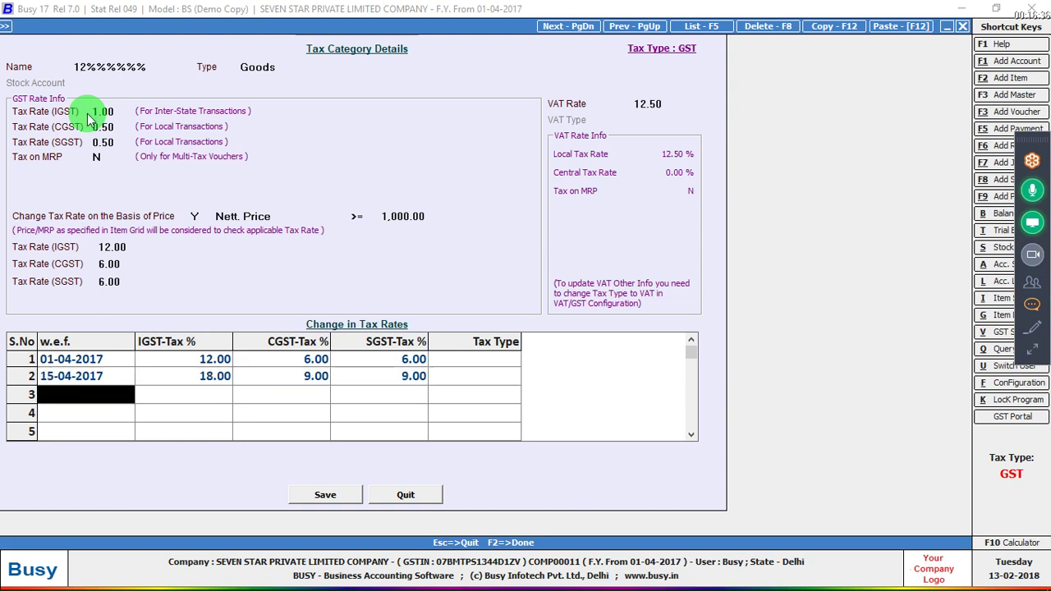
pyautogui.write('20-04')
# Add rate changes of IGST 28 from 20-04-2017 and 5 from 25-04-2017
pyautogui.press('Return')
pyautogui.write('2')
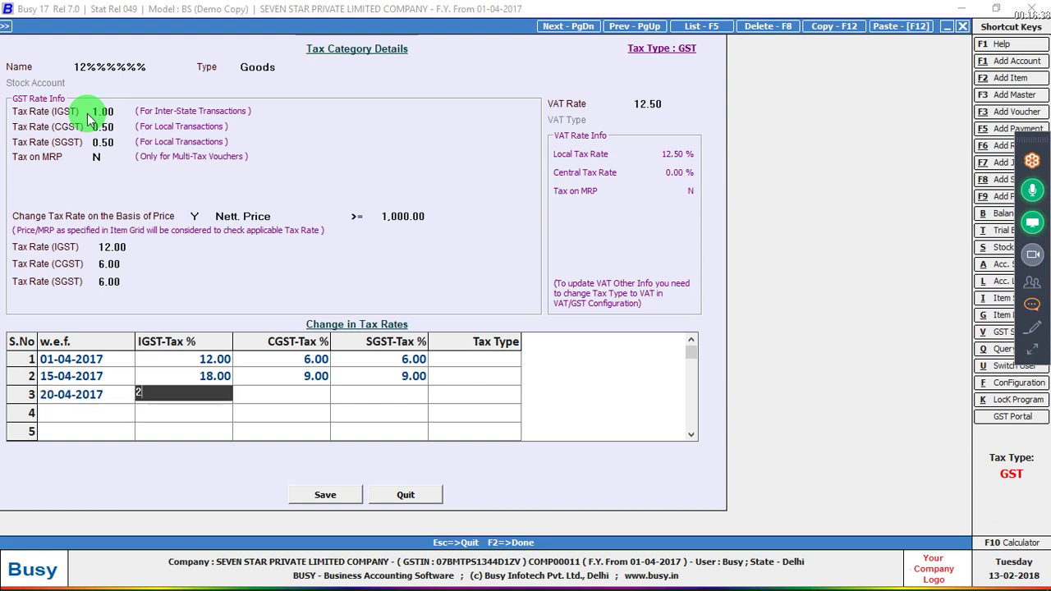
pyautogui.write('8')
pyautogui.press('Return')
pyautogui.press('Return')
pyautogui.press('Return')
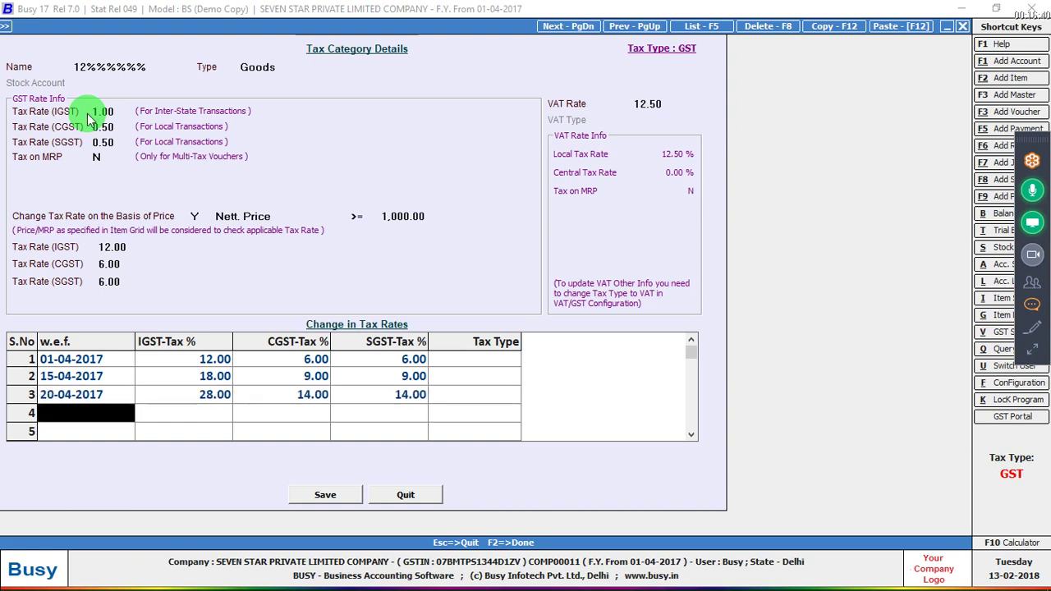
pyautogui.write('25-04')
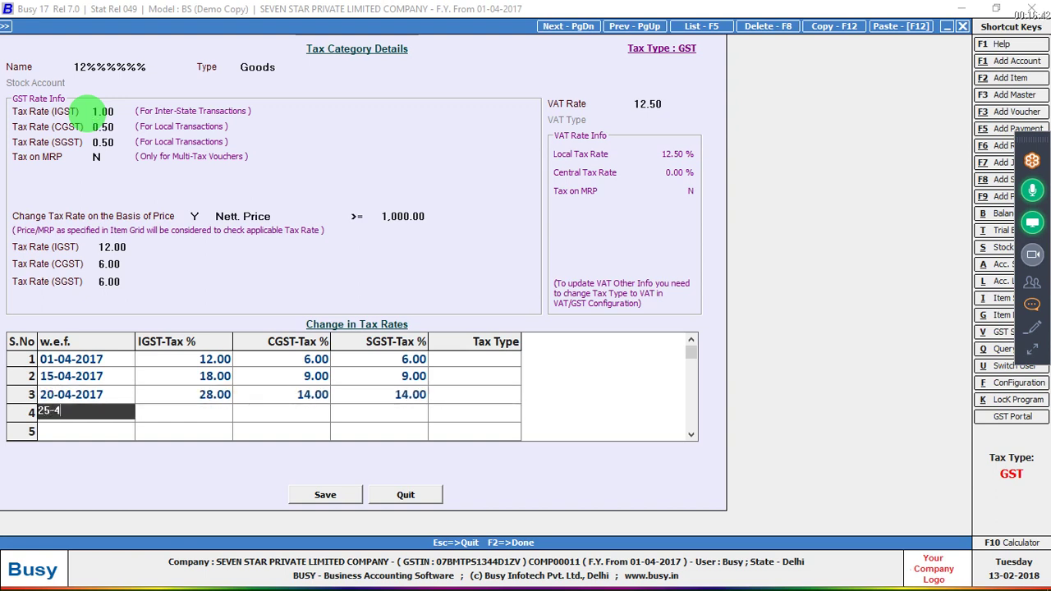
pyautogui.press('Return')
pyautogui.write('5')
pyautogui.press('Return')
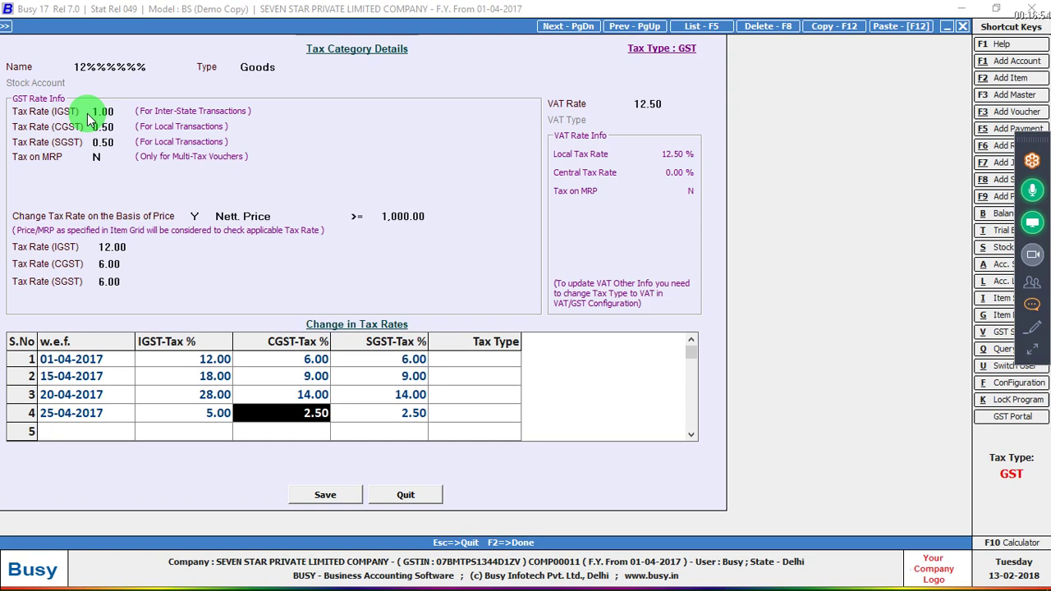
# Exit Tax Category Modify and move through the Administration tree to the Configuration entry
pyautogui.press('Escape')
pyautogui.press('Escape')
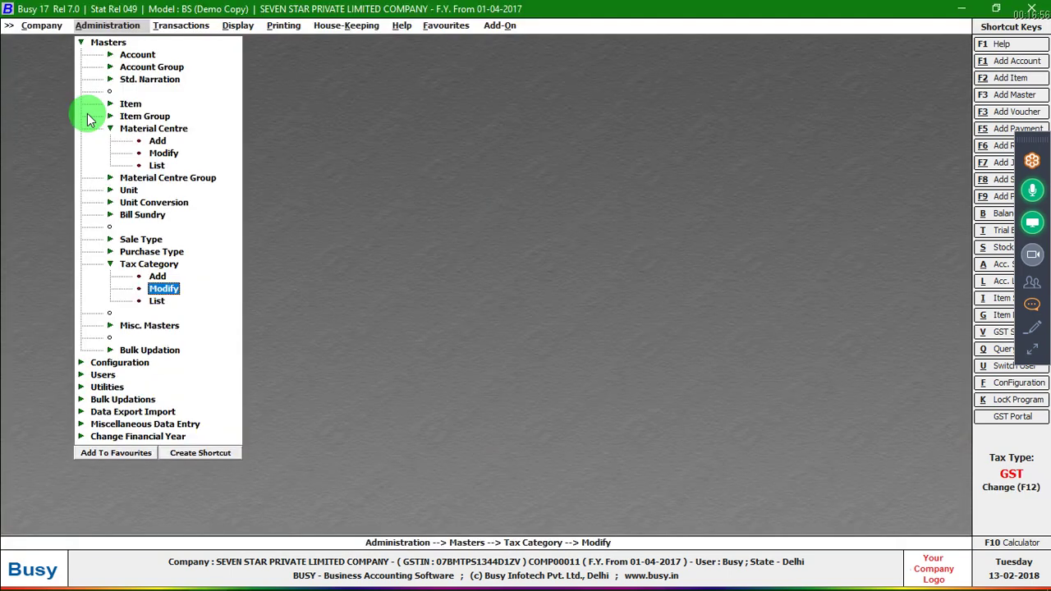
pyautogui.press('Escape')
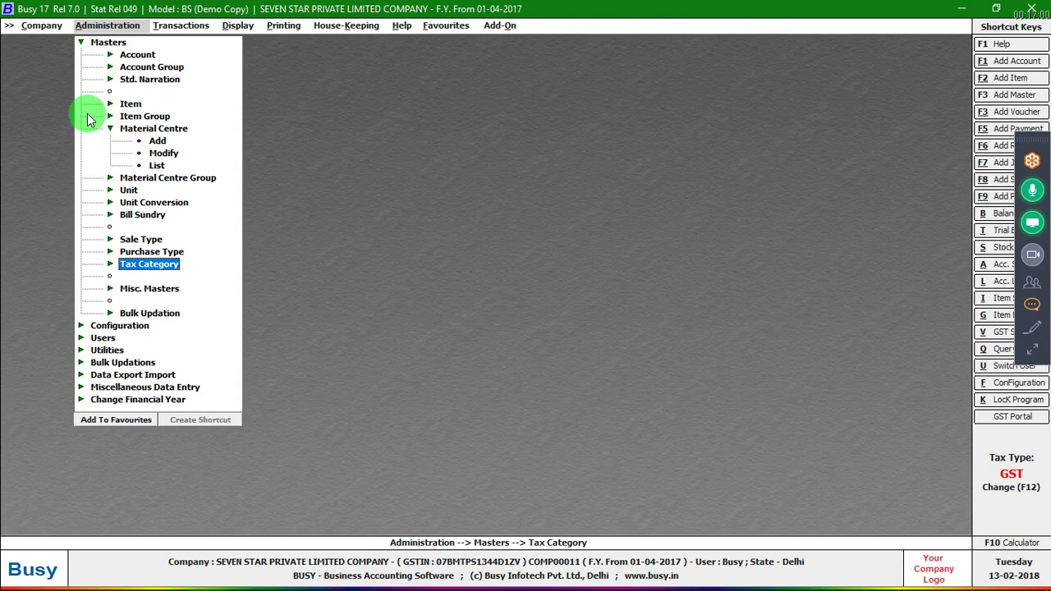
pyautogui.press('Down')
pyautogui.press('Return')
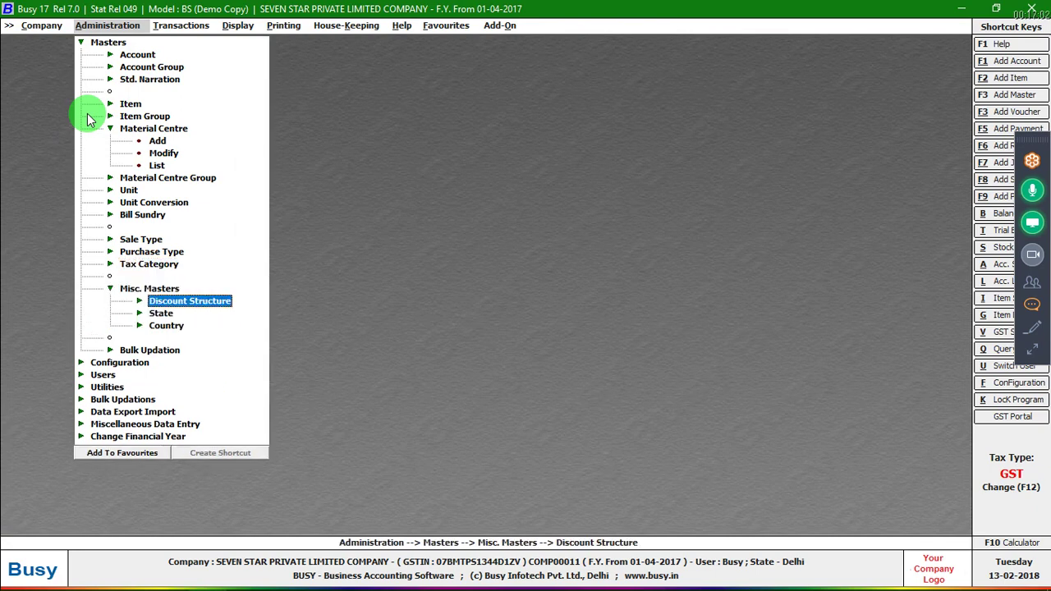
pyautogui.press('Up')
pyautogui.press('Up')
pyautogui.press('Up')
pyautogui.press('Down')
pyautogui.press('Return')
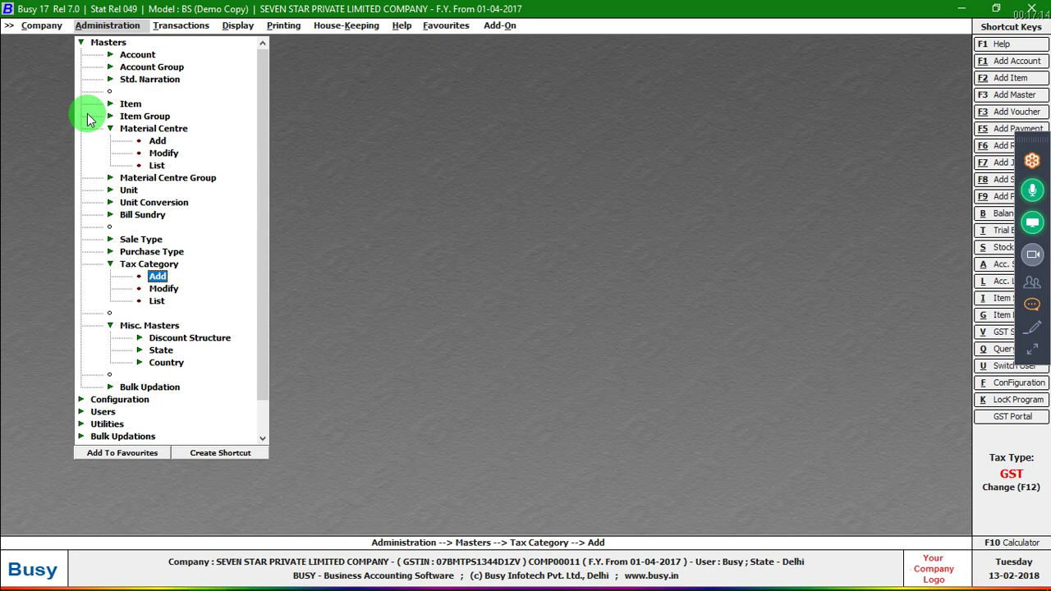
pyautogui.press('Left')
pyautogui.press('Left')
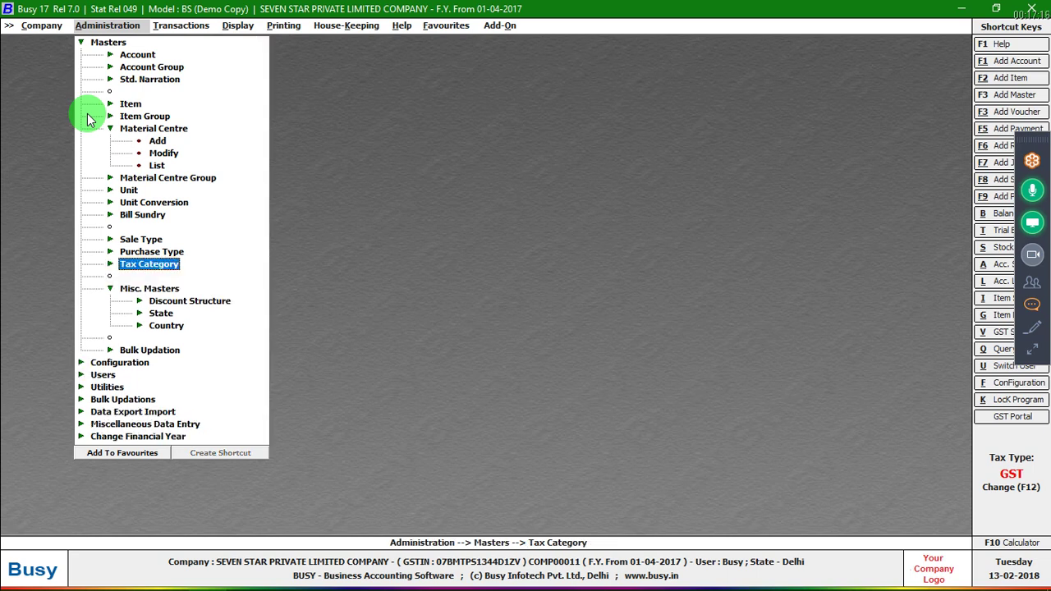
pyautogui.press('Left')
pyautogui.press('Left')
pyautogui.press('Down')
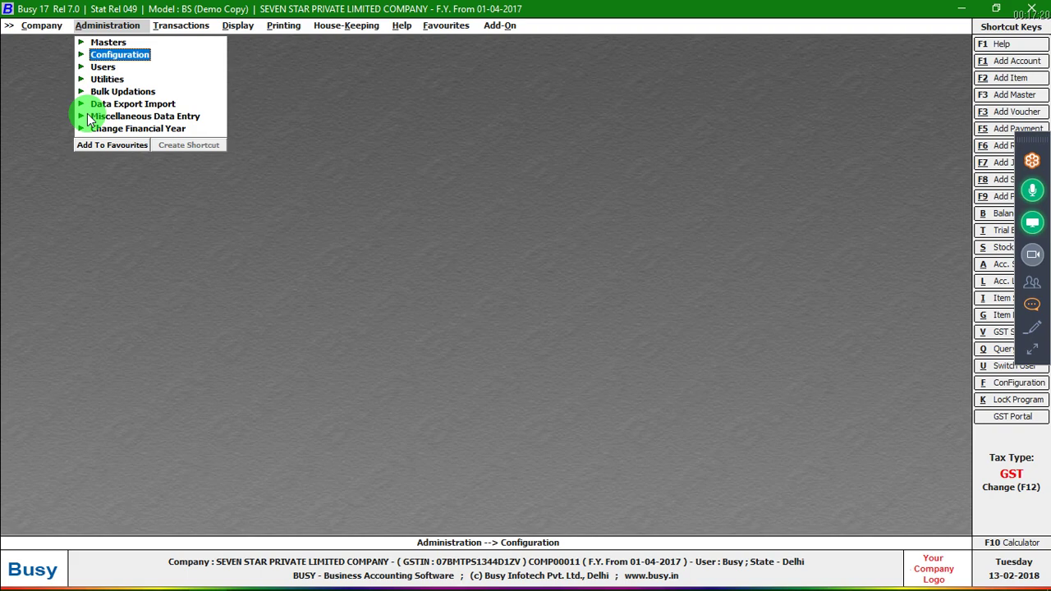
# Open Inventory Features / Options and review the Items Pricing Mode in Vouchers options
pyautogui.press('Return')
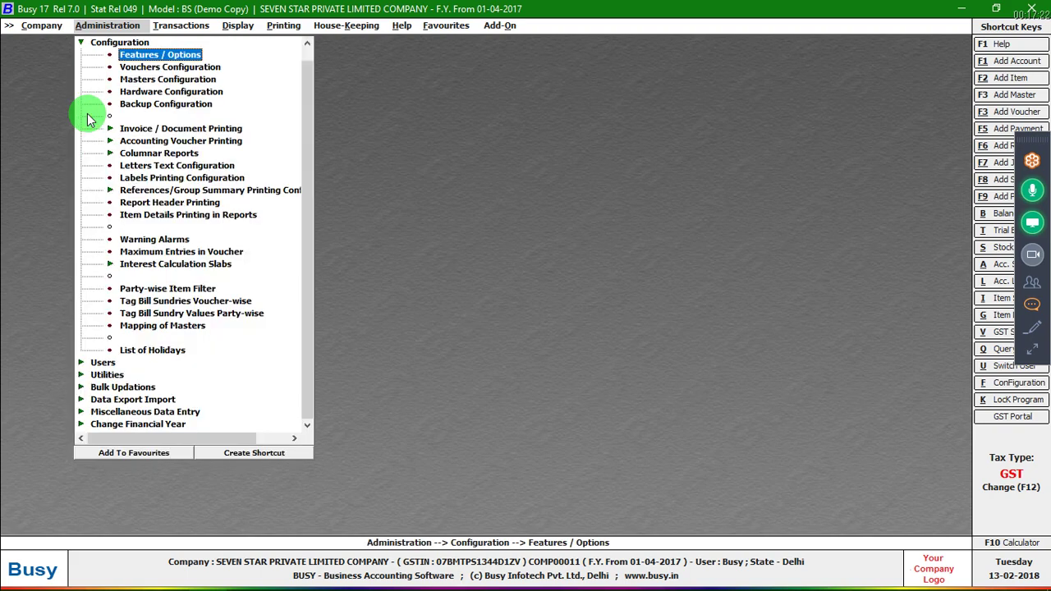
pyautogui.press('Return')
pyautogui.press('Down')
pyautogui.press('Down')
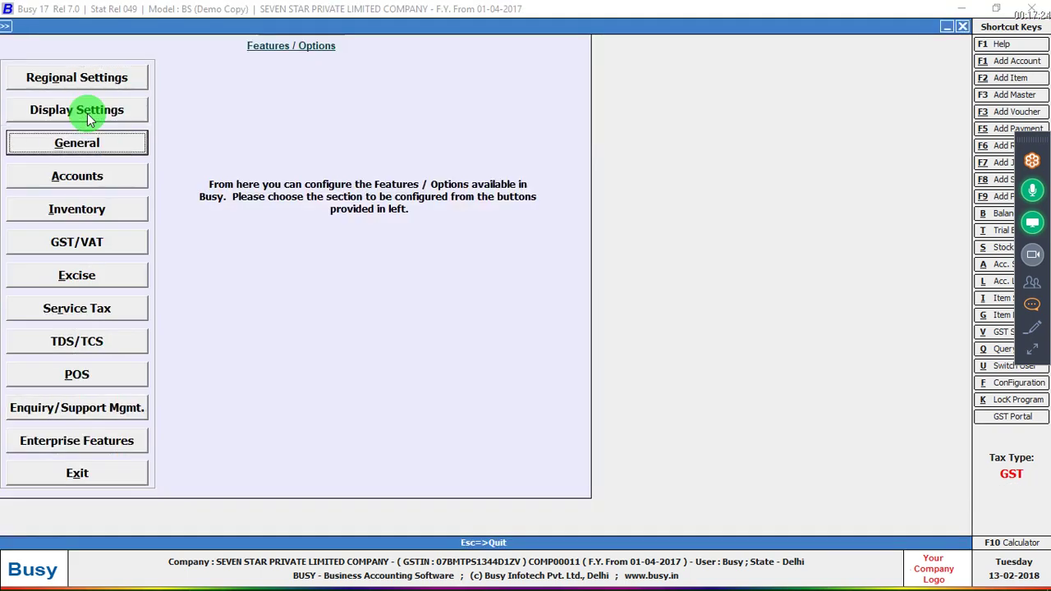
pyautogui.press('Down')
pyautogui.press('Down')
pyautogui.click(87, 114)
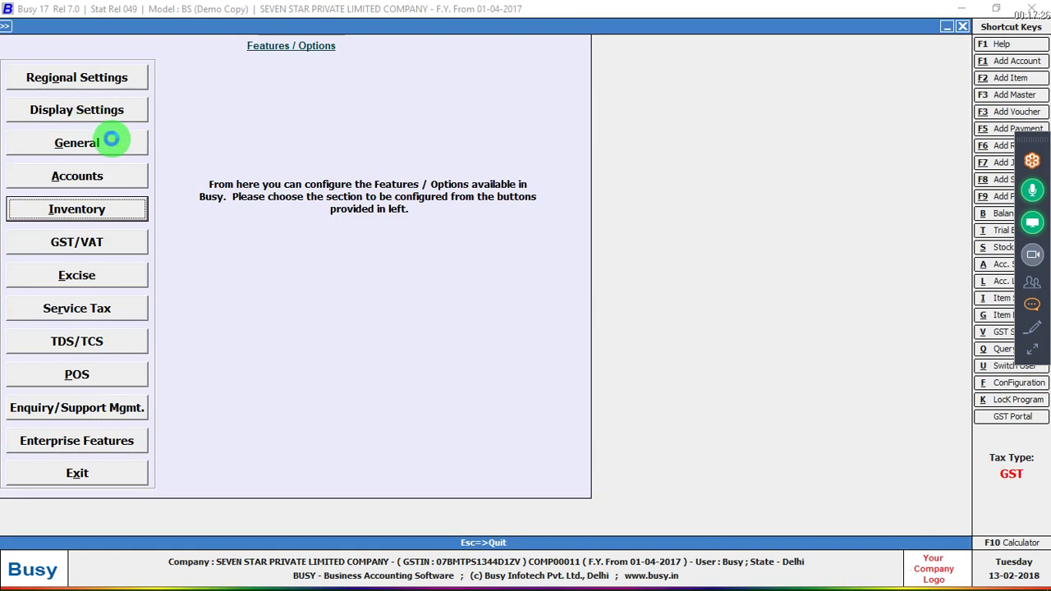
pyautogui.press('Return')
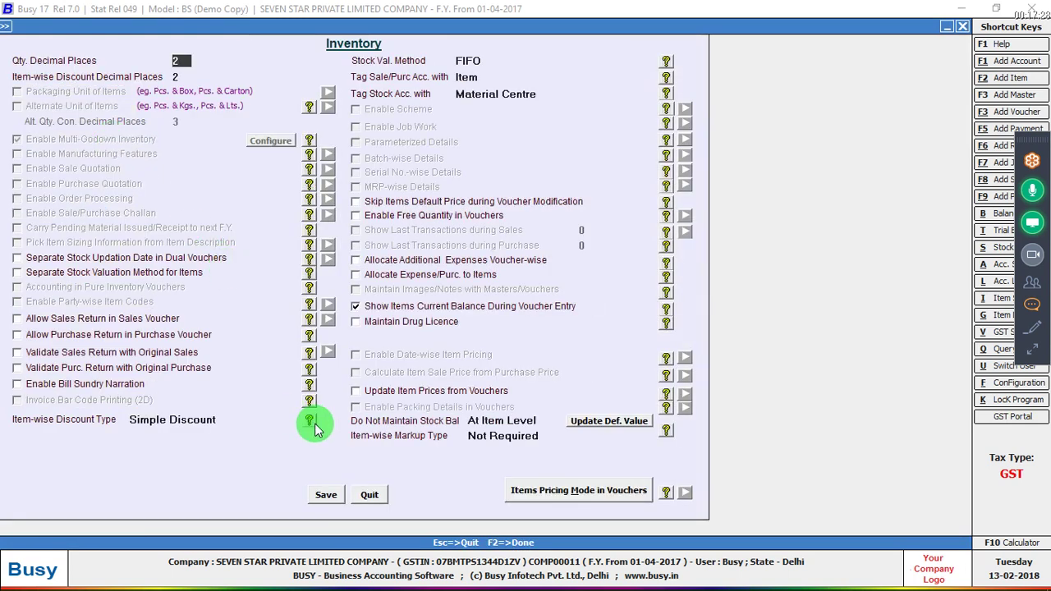
pyautogui.click(541, 495)
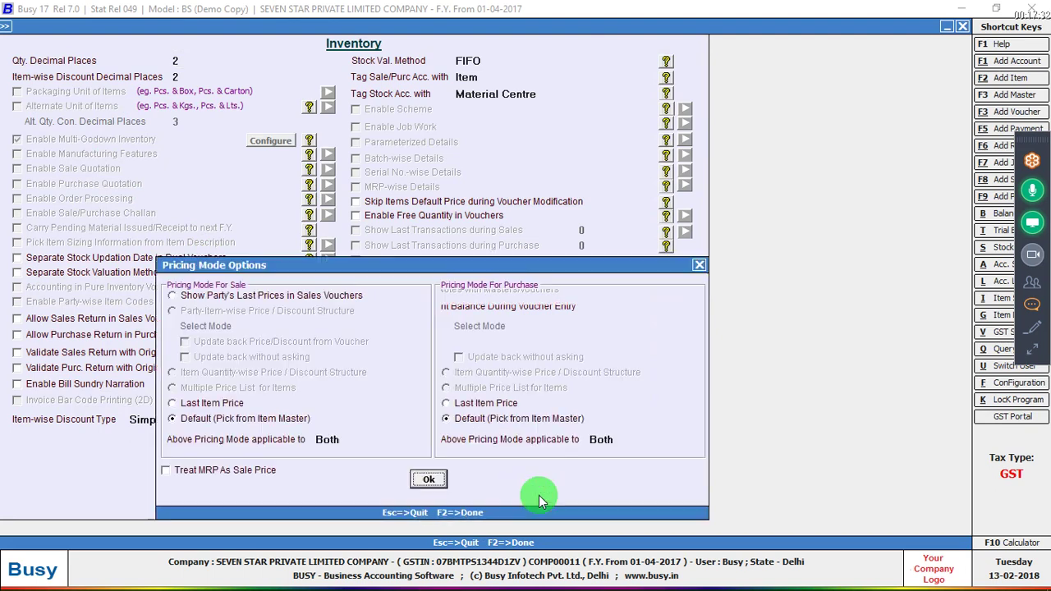
pyautogui.click(699, 264)
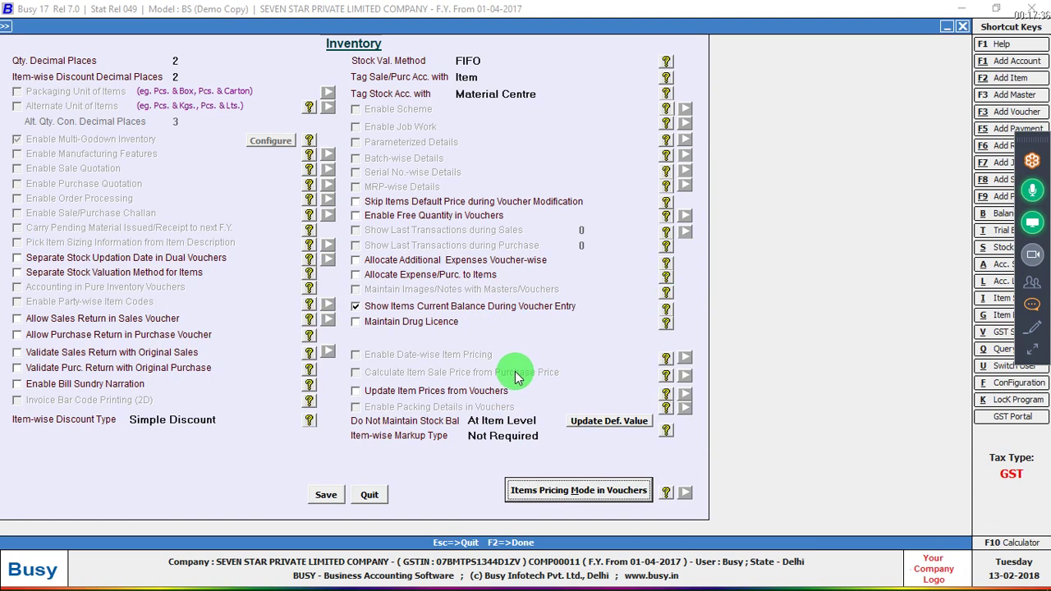
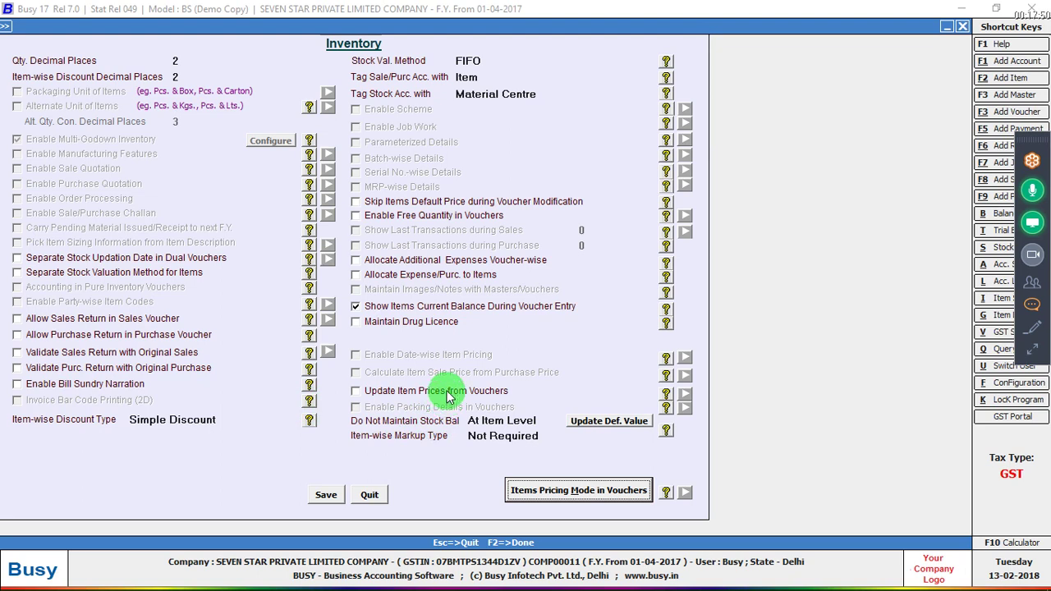
# Review the Items Pricing Mode options for vouchers, then exit the Inventory feature settings
pyautogui.click(535, 496)
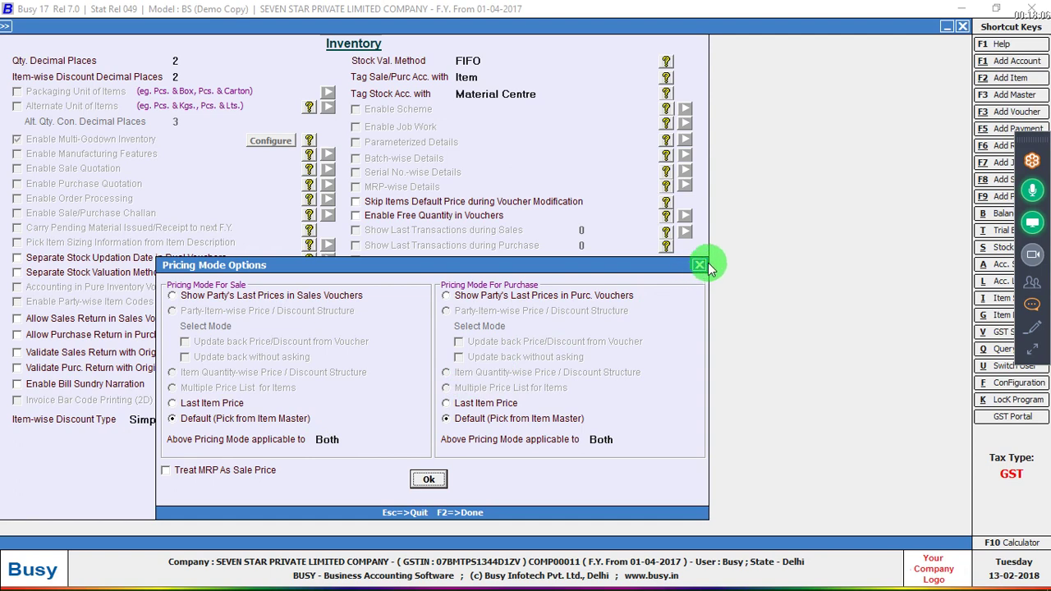
pyautogui.click(706, 266)
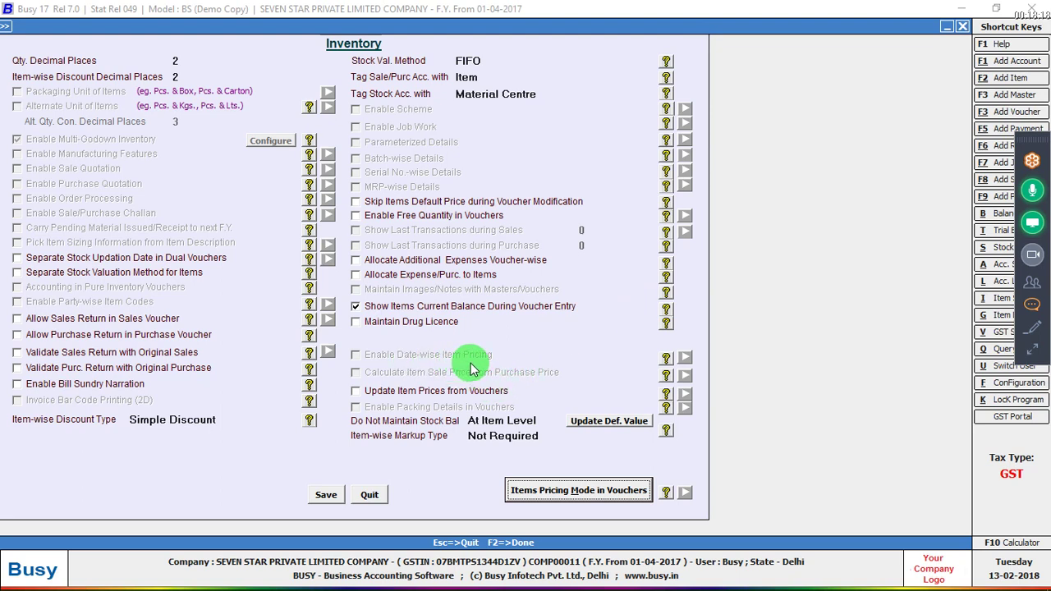
pyautogui.press('Escape')
# Close SEVEN STAR PRIVATE LIMITED COMPANY, declining the backup
pyautogui.press('Left')
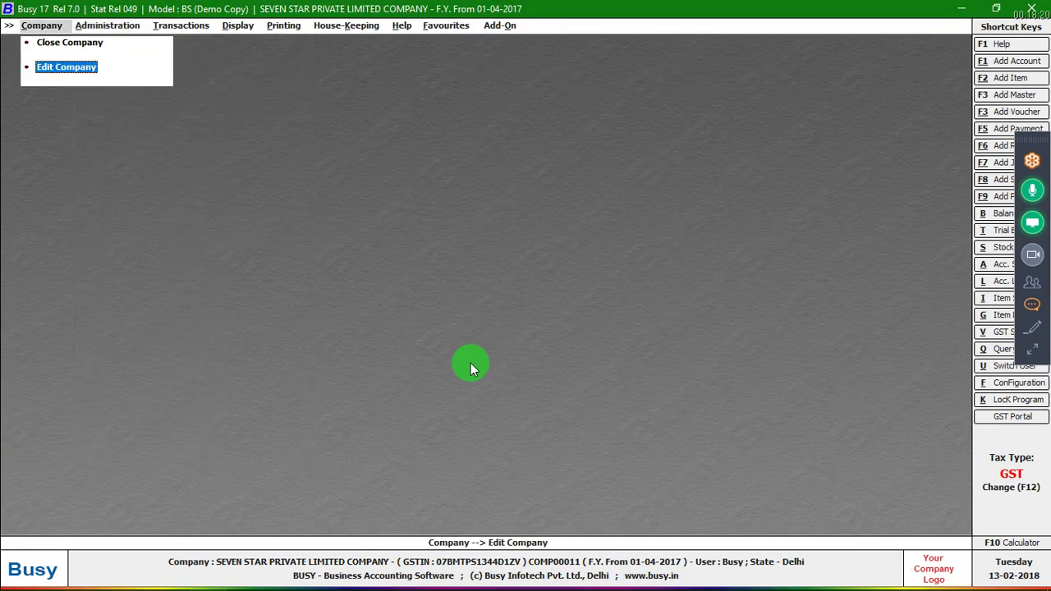
pyautogui.press('Return')
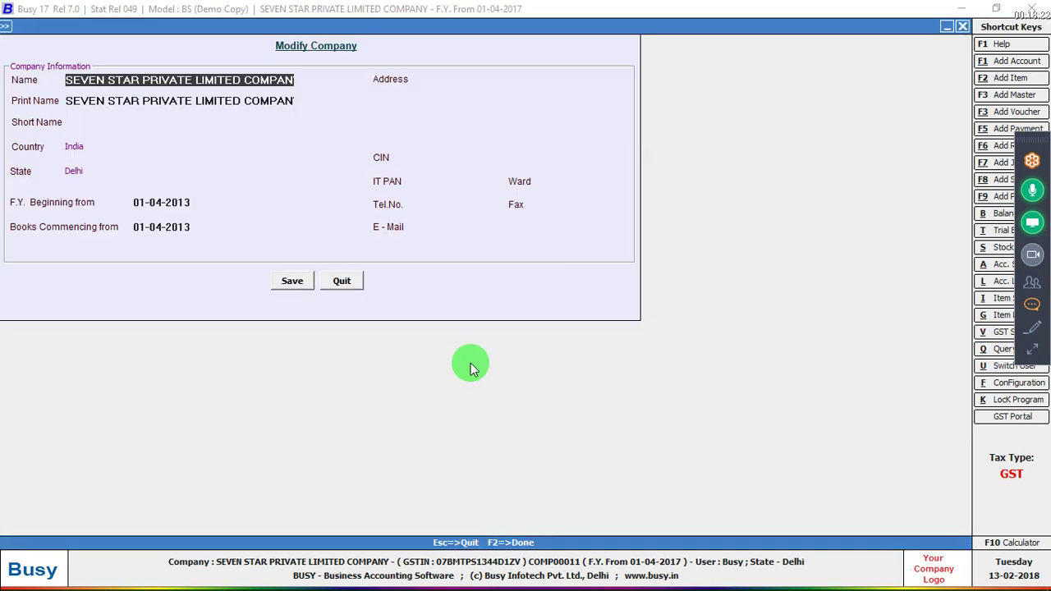
pyautogui.press('Escape')
pyautogui.press('Up')
pyautogui.press('Return')
pyautogui.press('Right')
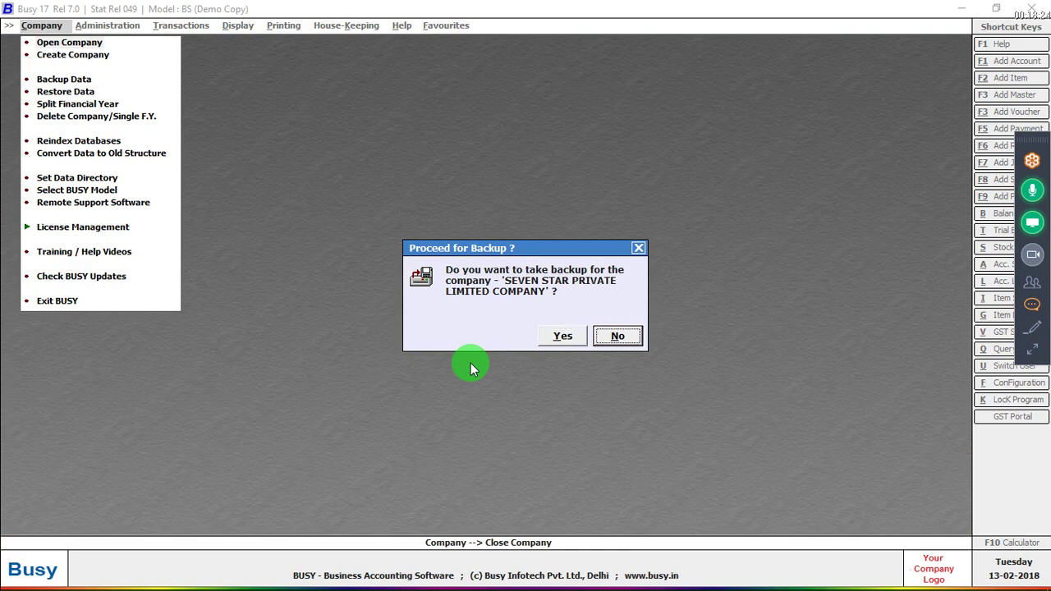
pyautogui.press('Return')
# Set the BUSY model to Multi User and select the Enterprise edition
pyautogui.press('Down')
pyautogui.press('Down')
pyautogui.press('Down')
pyautogui.press('Down')
pyautogui.press('Down')
pyautogui.press('Down')
pyautogui.press('Return')
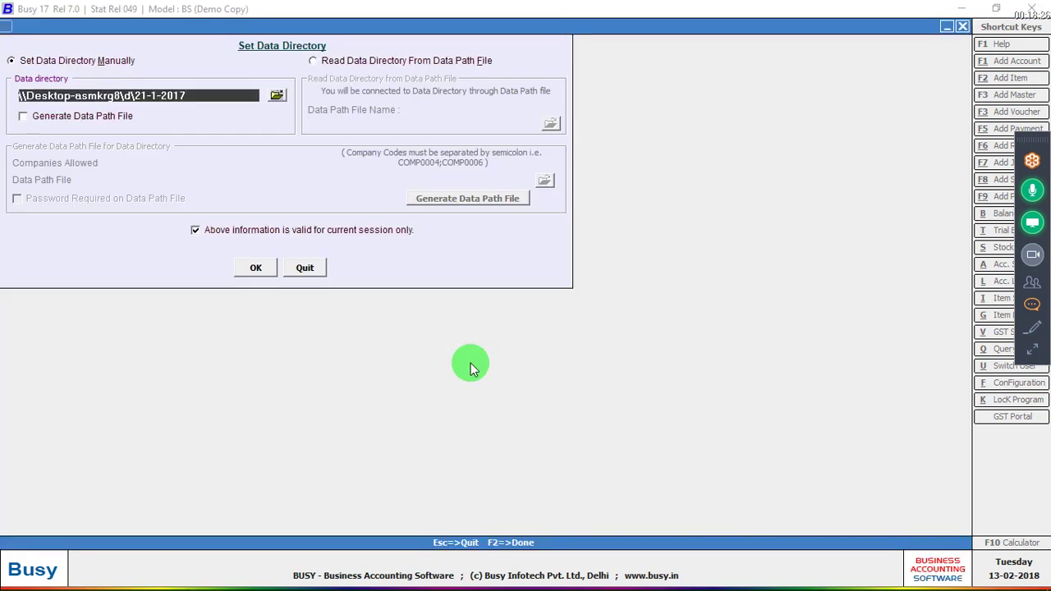
pyautogui.press('Escape')
pyautogui.press('Down')
pyautogui.press('Down')
pyautogui.press('Down')
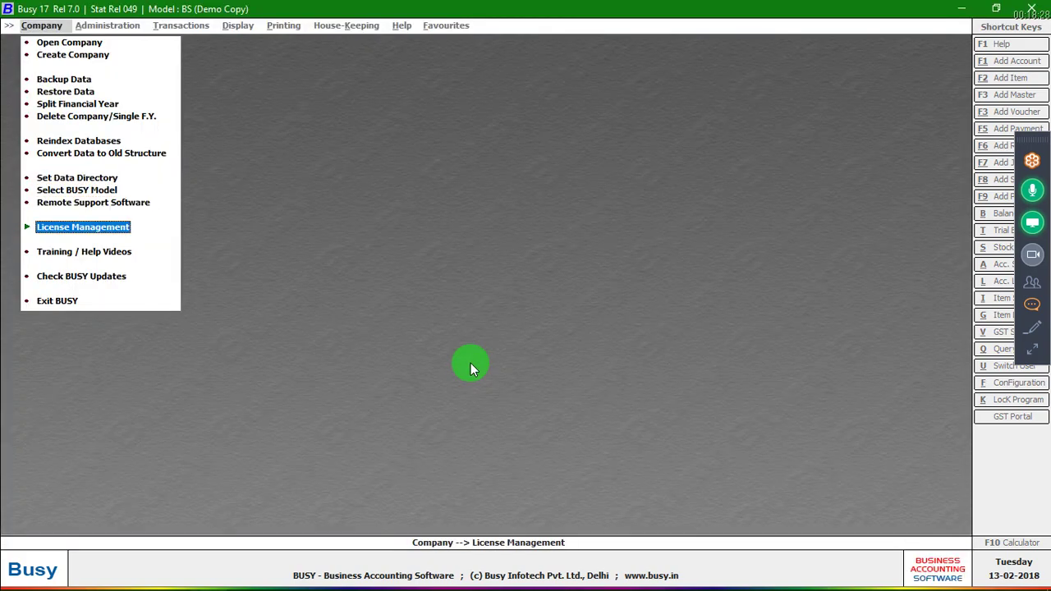
pyautogui.press('Up')
pyautogui.press('Up')
pyautogui.press('Return')
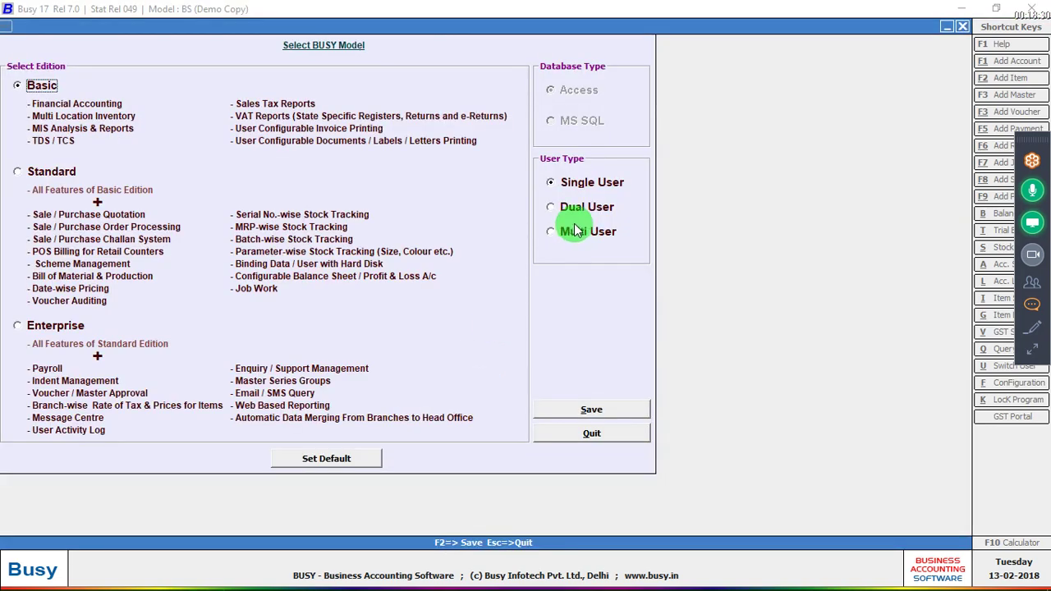
pyautogui.click(588, 232)
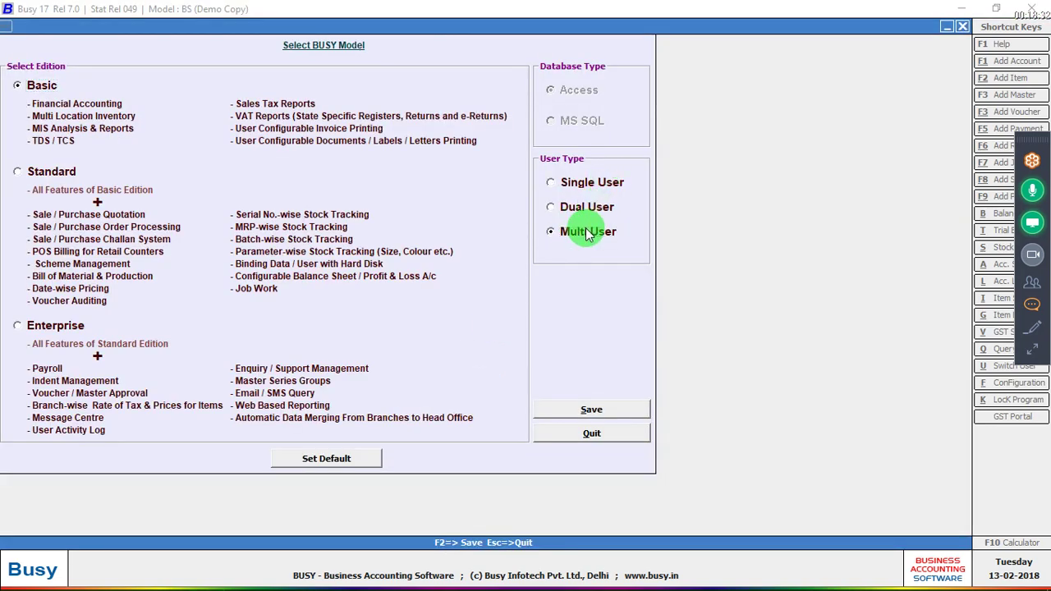
pyautogui.press('F2')
pyautogui.press('Return')
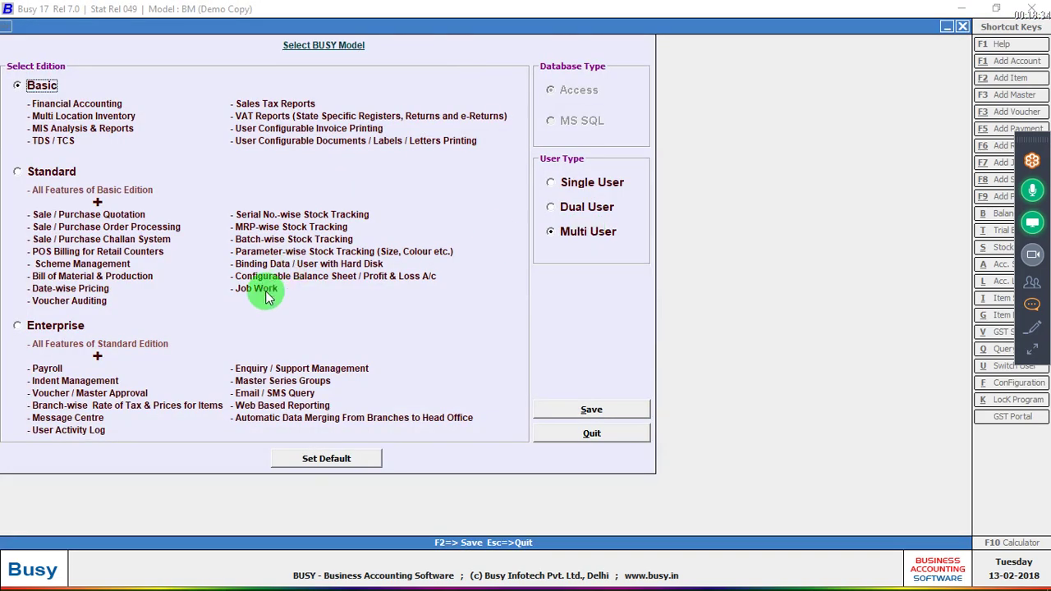
pyautogui.click(17, 326)
# Save the Enterprise model and begin browsing for a new data directory
pyautogui.press('F2')
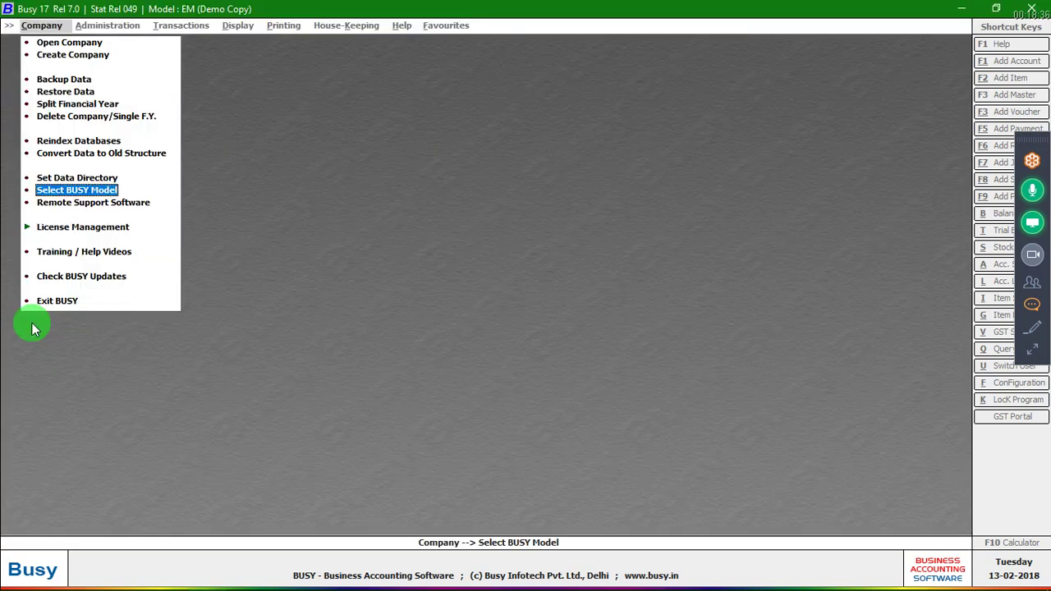
pyautogui.press('Down')
pyautogui.press('Down')
pyautogui.press('Down')
pyautogui.press('Up')
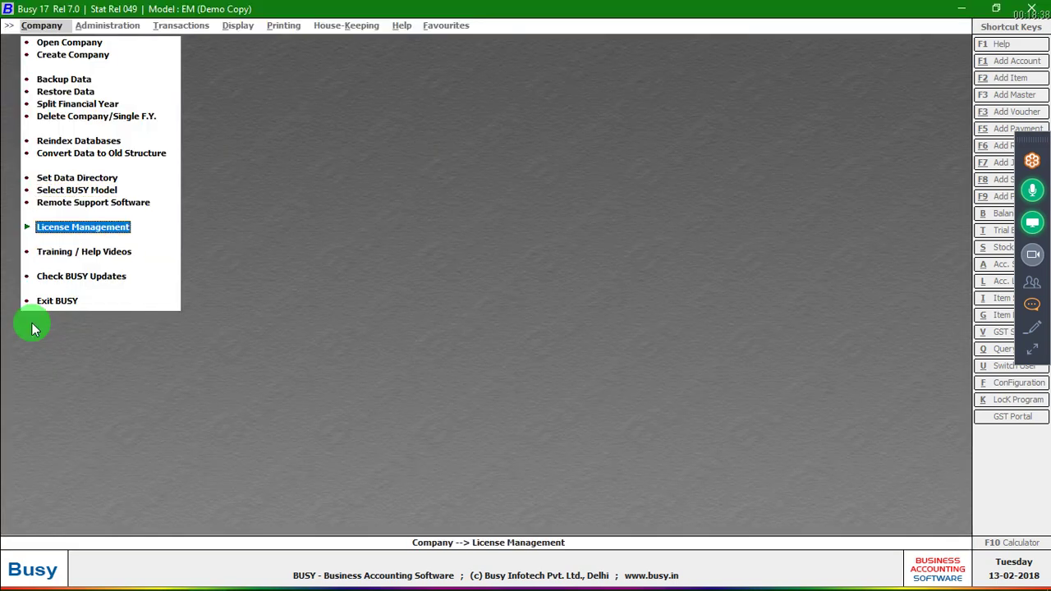
pyautogui.press('Up')
pyautogui.press('Up')
pyautogui.press('Up')
pyautogui.press('Return')
pyautogui.press('Tab')
pyautogui.press('Tab')
pyautogui.press('Return')
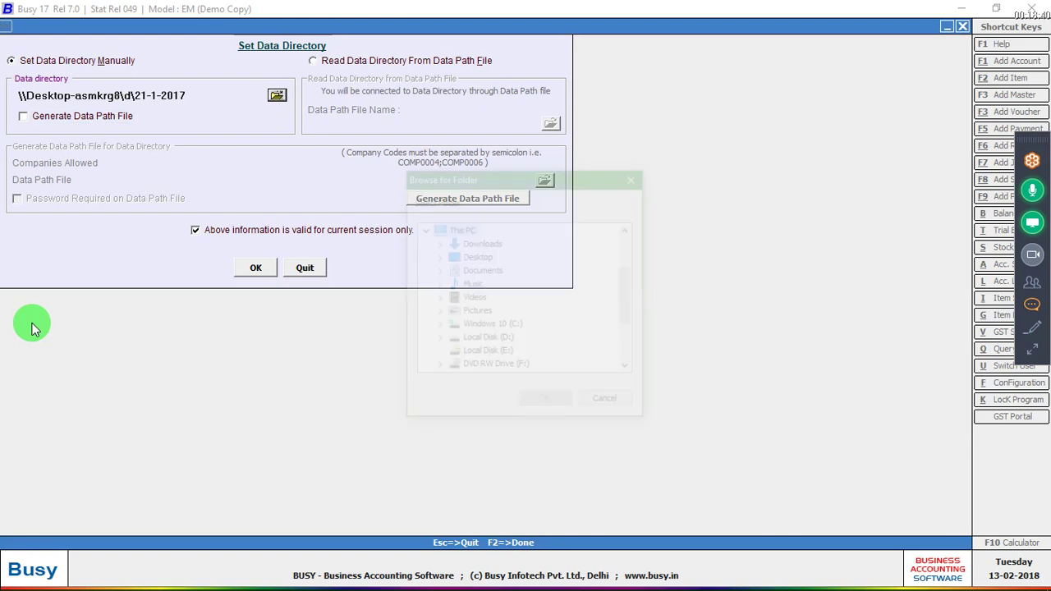
# Set the data directory to the kr ent busy data folder on drive D:
pyautogui.press('Down')
pyautogui.press('Down')
pyautogui.press('Down')
pyautogui.press('Down')
pyautogui.press('Down')
pyautogui.press('Right')
pyautogui.press('Down')
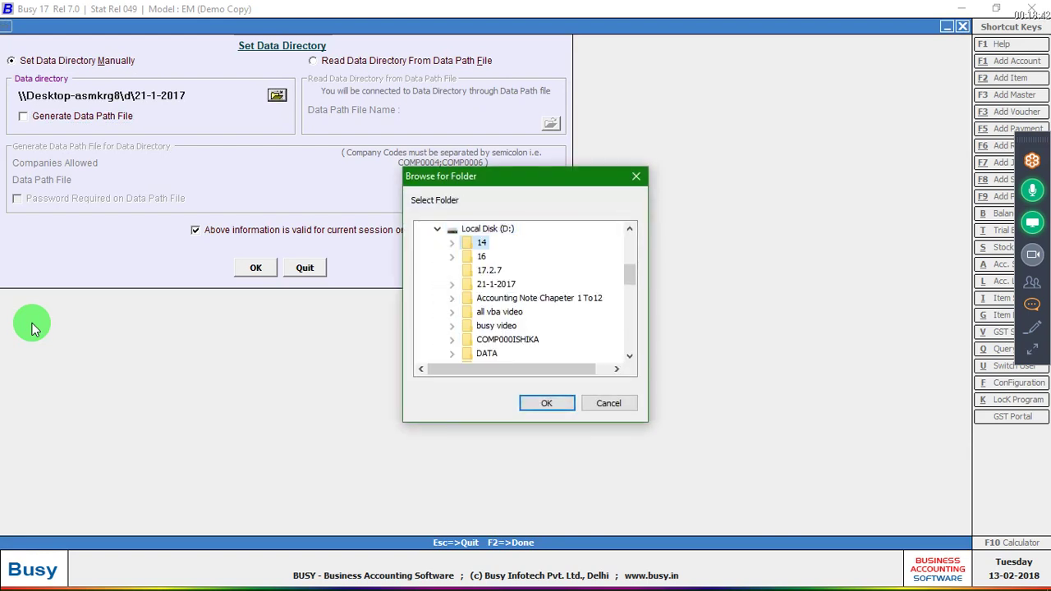
pyautogui.press('Down')
pyautogui.press('Down')
pyautogui.press('k')
pyautogui.press('Return')
pyautogui.press('F2')
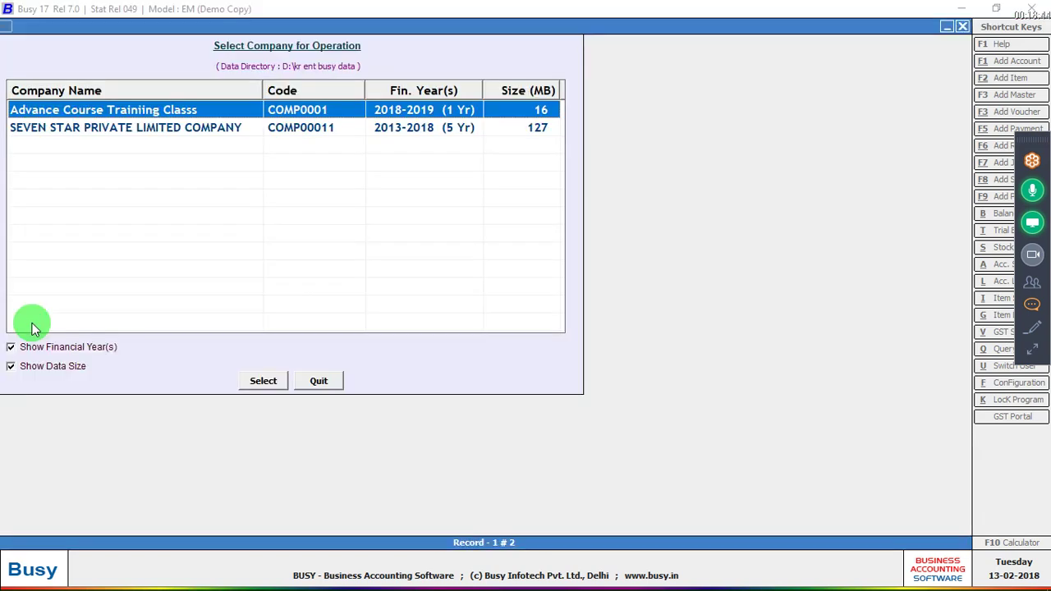
# Select SEVEN STAR PRIVATE LIMITED COMPANY and log in with the user name and password
pyautogui.press('Return')
pyautogui.press('Escape')
pyautogui.press('Down')
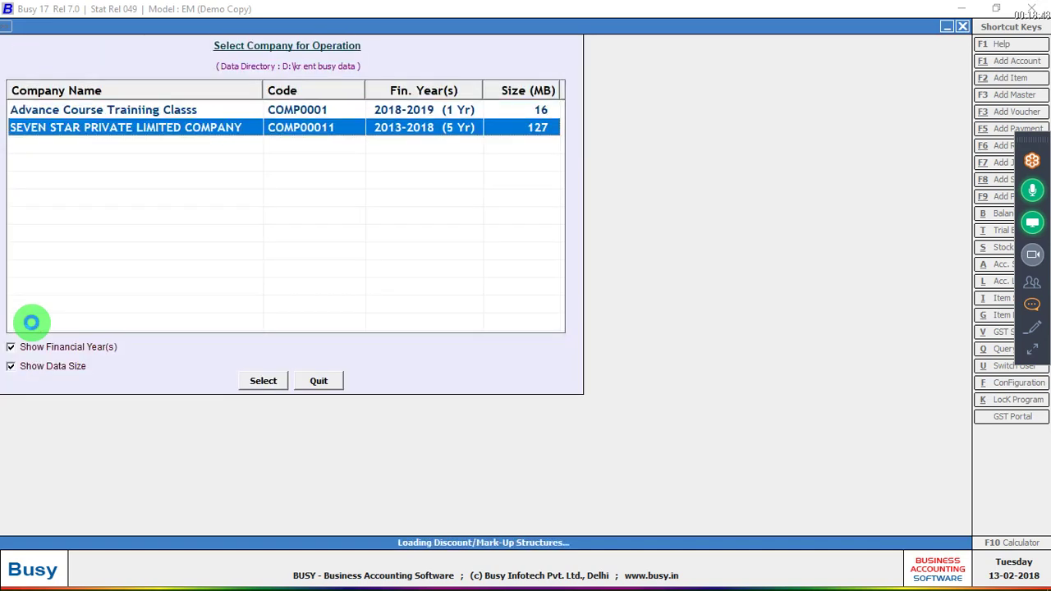
pyautogui.press('Return')
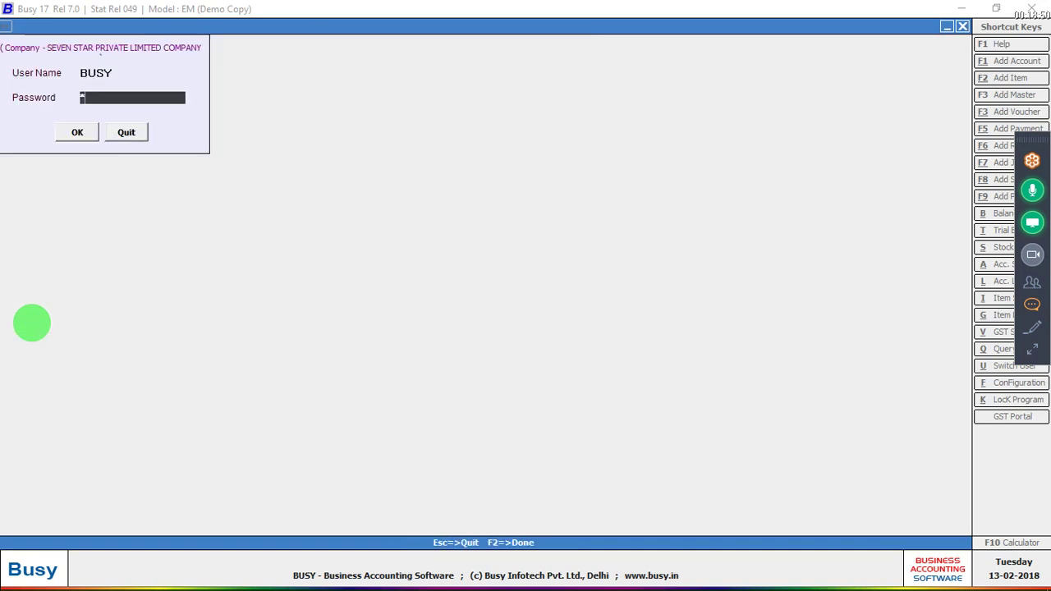
pyautogui.press('Return')
pyautogui.press('Return')
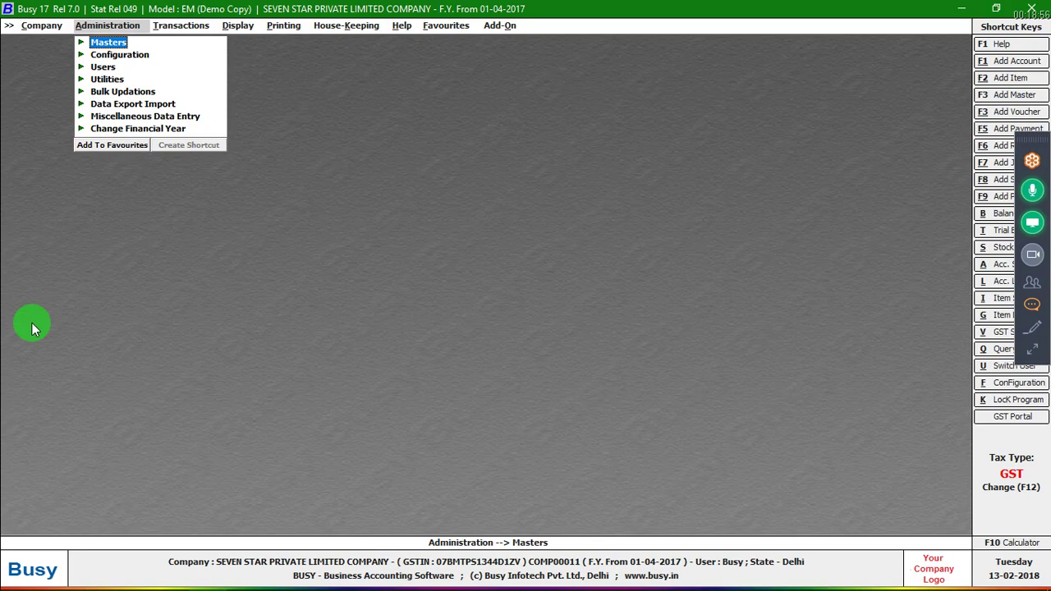
# Tick Enable Date-wise Item Pricing under Features / Options > Inventory and save
pyautogui.press('Down')
pyautogui.press('Return')
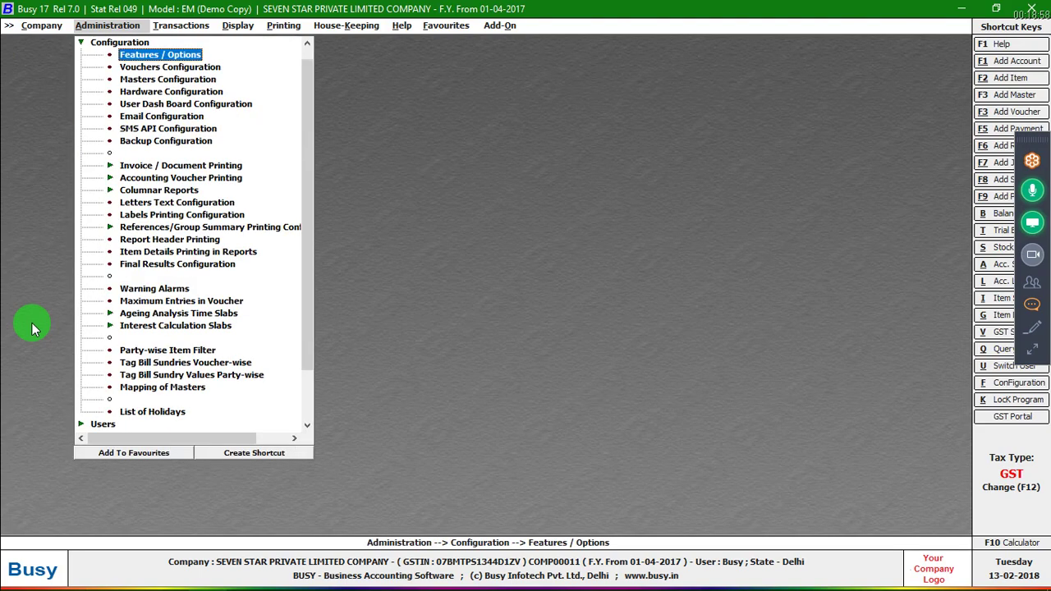
pyautogui.press('Return')
pyautogui.press('Down')
pyautogui.press('Down')
pyautogui.press('Down')
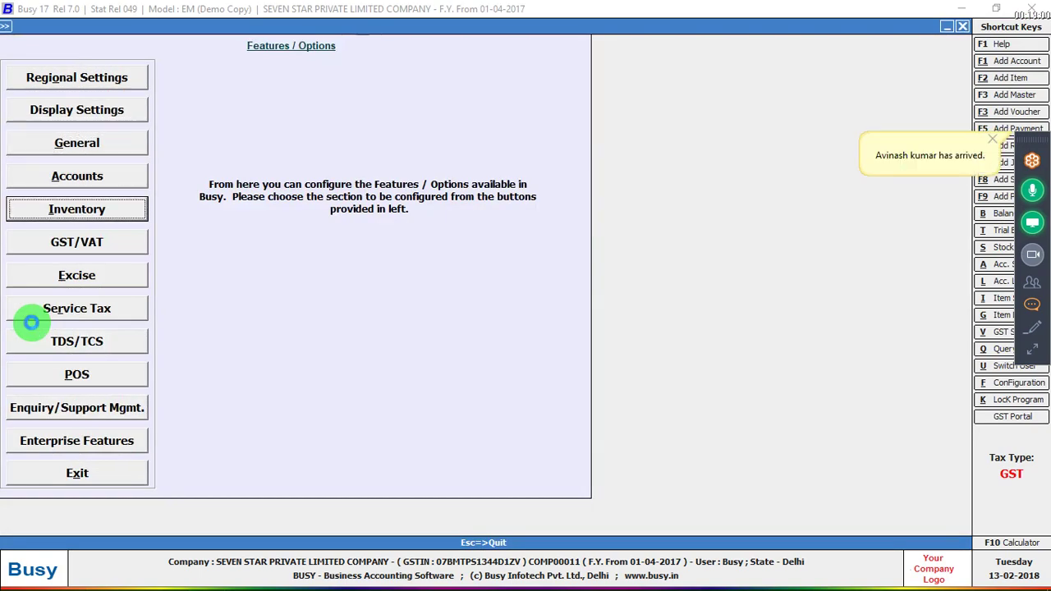
pyautogui.press('Return')
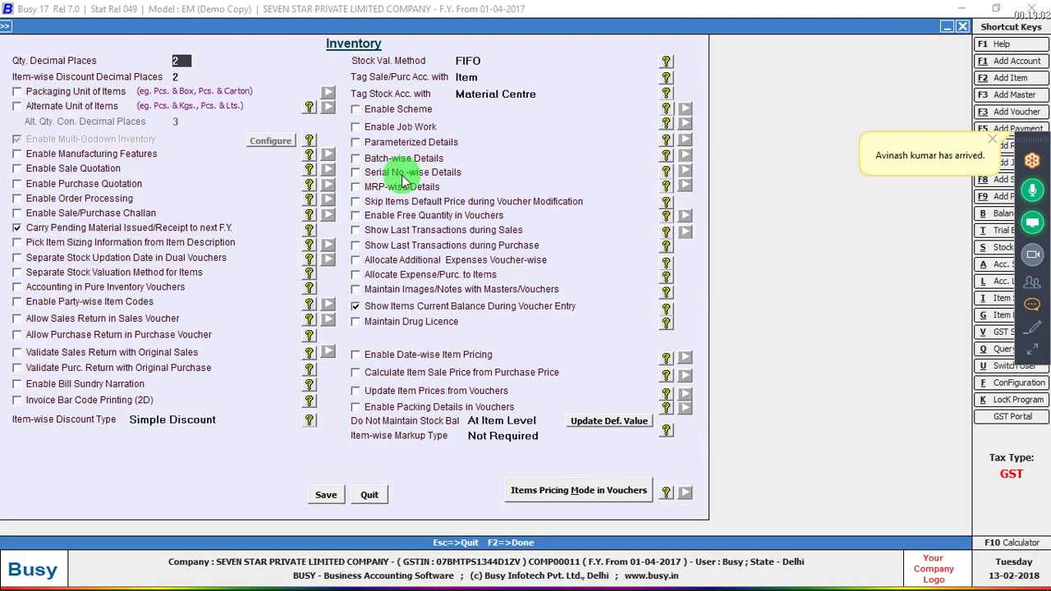
pyautogui.click(385, 354)
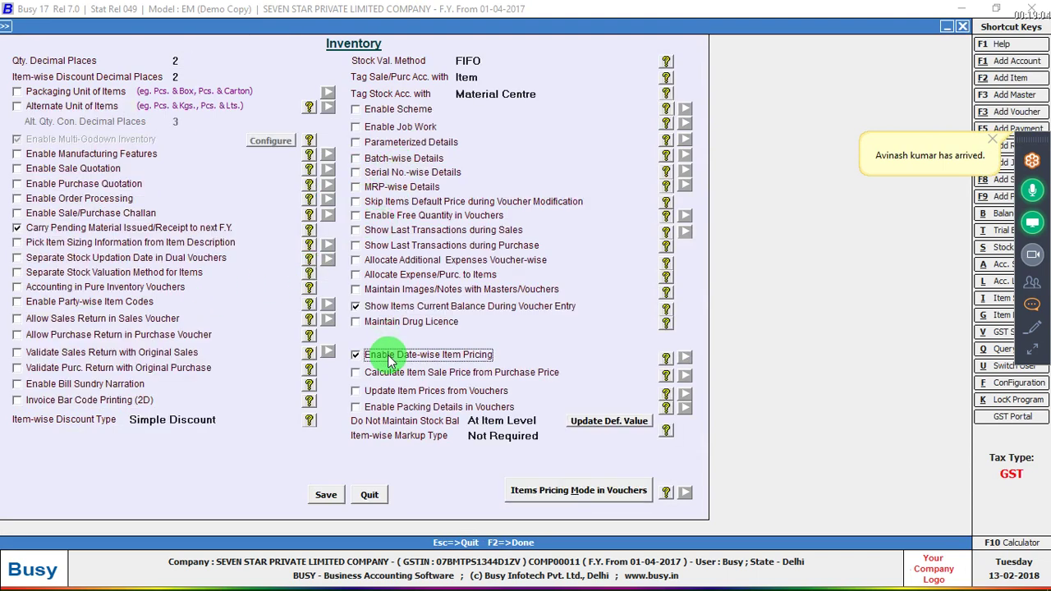
pyautogui.click(327, 487)
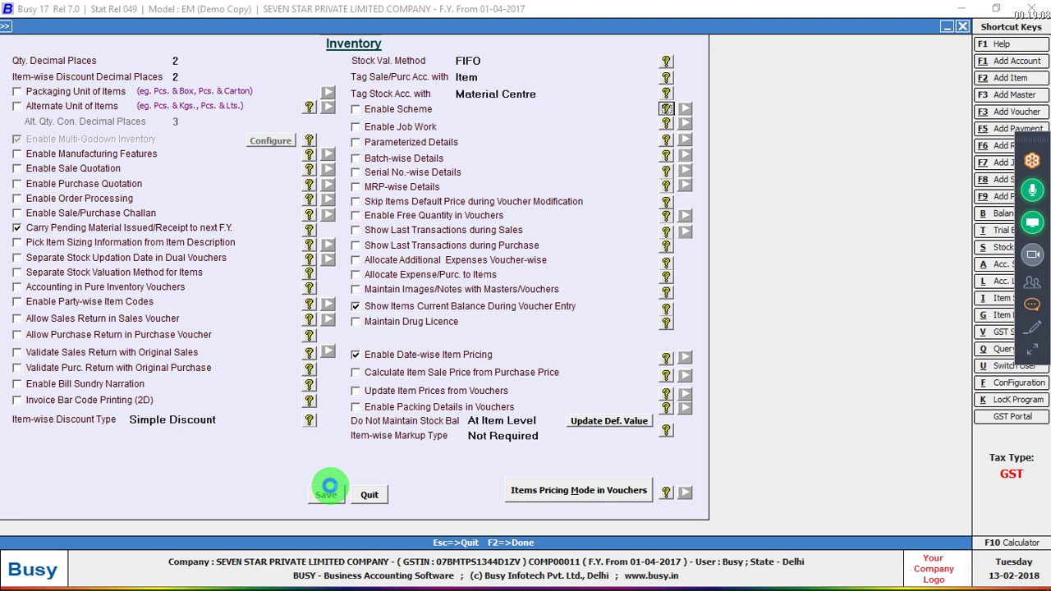
# Open item 10 NO TONI 580 ZIP for modification from the item masters
pyautogui.press('Escape')
pyautogui.press('Escape')
pyautogui.press('Up')
pyautogui.press('Return')
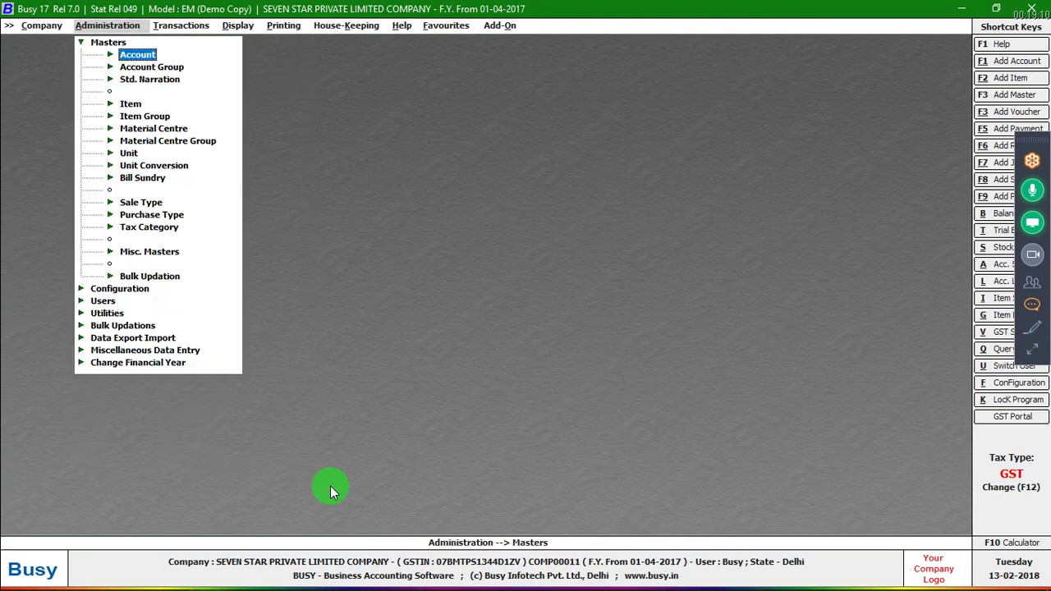
pyautogui.press('Down')
pyautogui.press('Down')
pyautogui.press('Down')
pyautogui.press('Return')
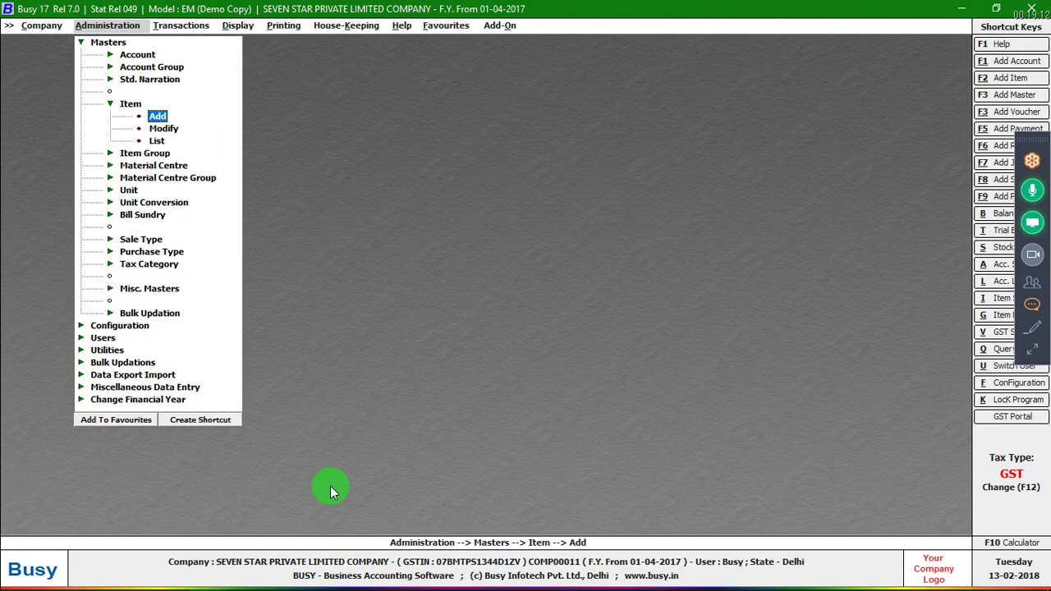
pyautogui.press('Down')
pyautogui.press('Return')
pyautogui.press('Down')
pyautogui.press('Down')
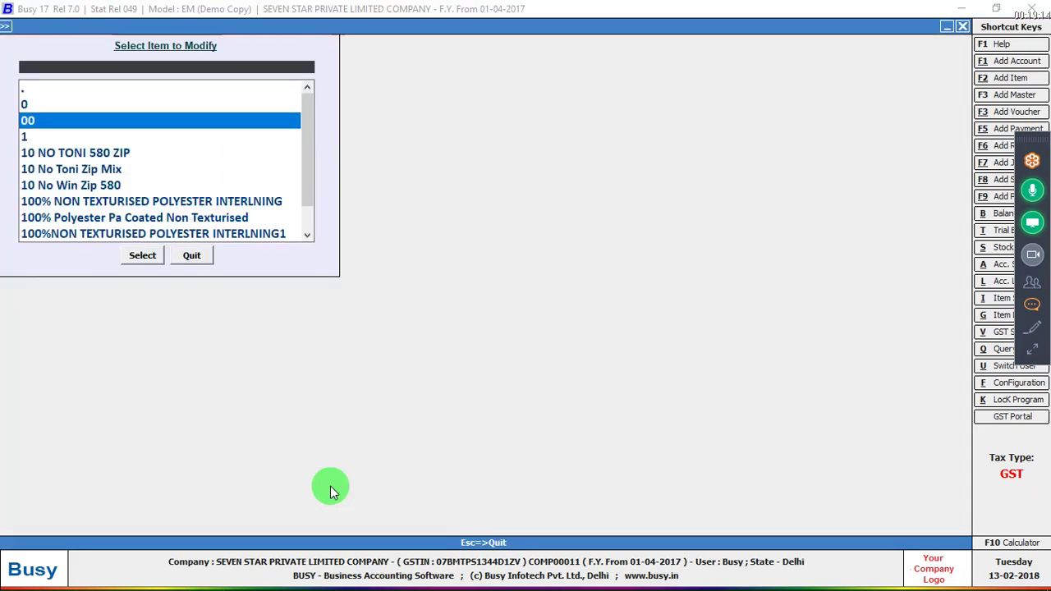
pyautogui.press('Down')
pyautogui.press('Down')
pyautogui.press('Return')
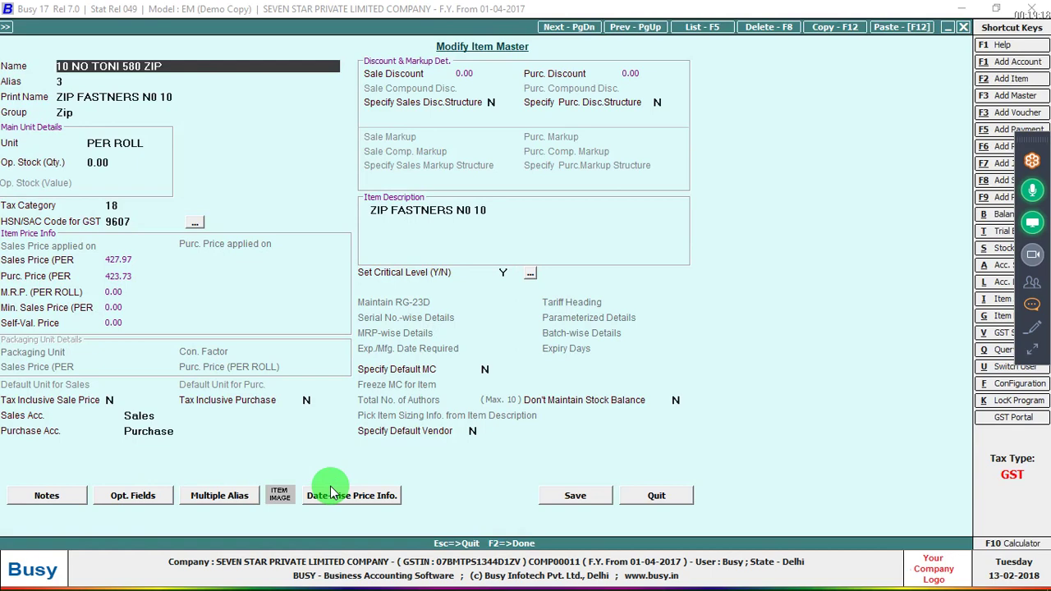
# Add date-wise price rows dated 01-04-2017 (SP 427.97, PP 423.73) and save the item
pyautogui.click(332, 493)
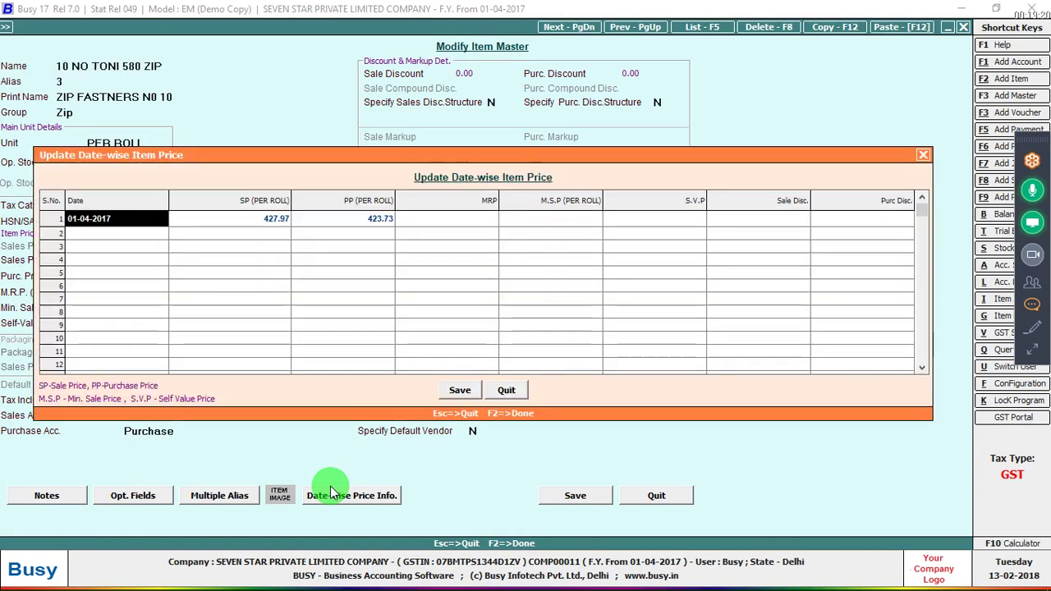
pyautogui.press('Return')
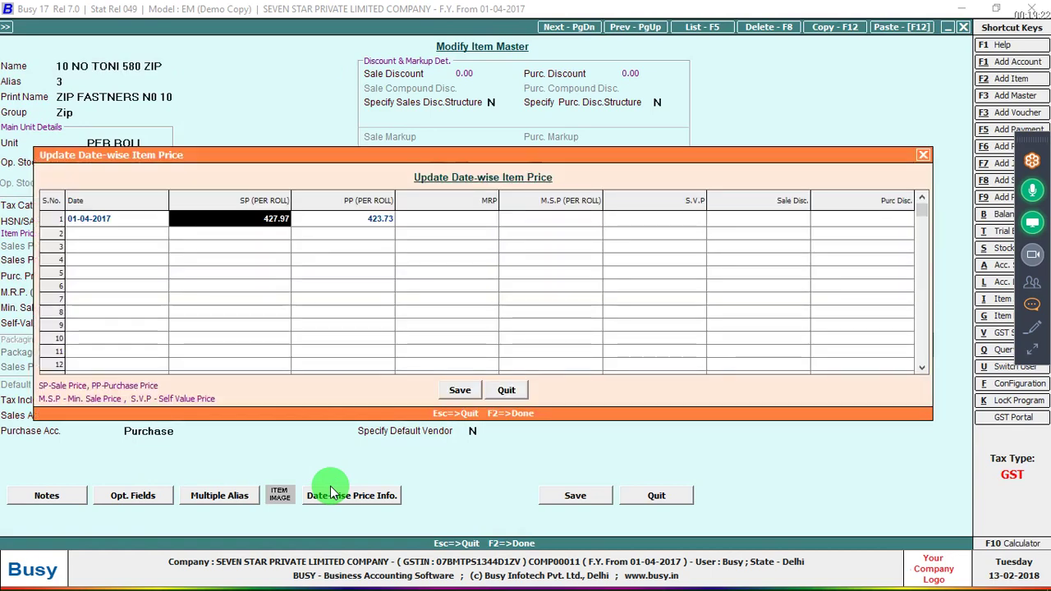
pyautogui.press('Return')
pyautogui.press('Return')
pyautogui.press('Return')
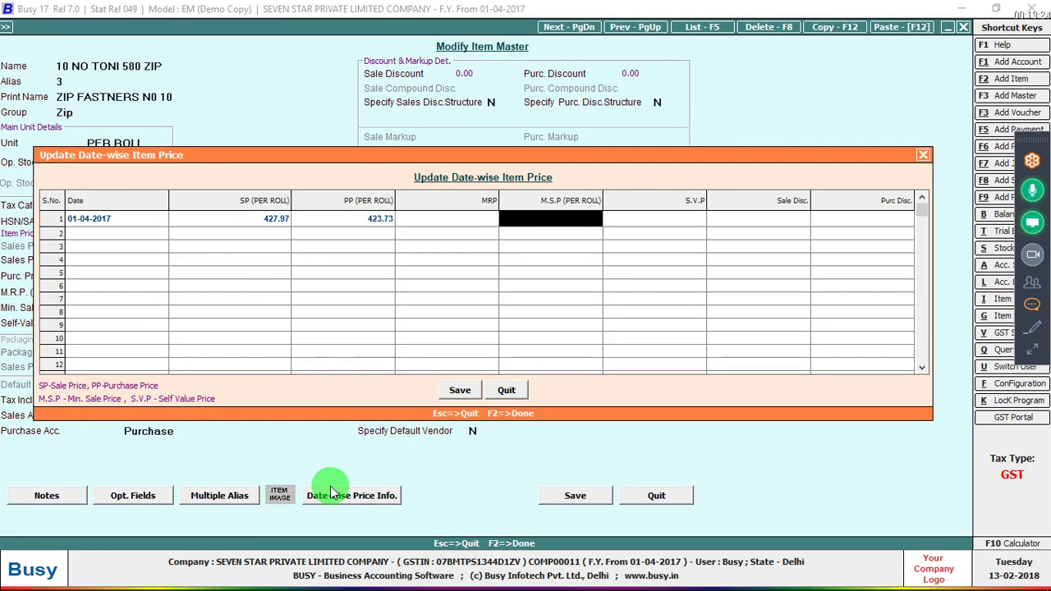
pyautogui.press('Return')
pyautogui.press('Return')
pyautogui.press('Return')
pyautogui.press('Return')
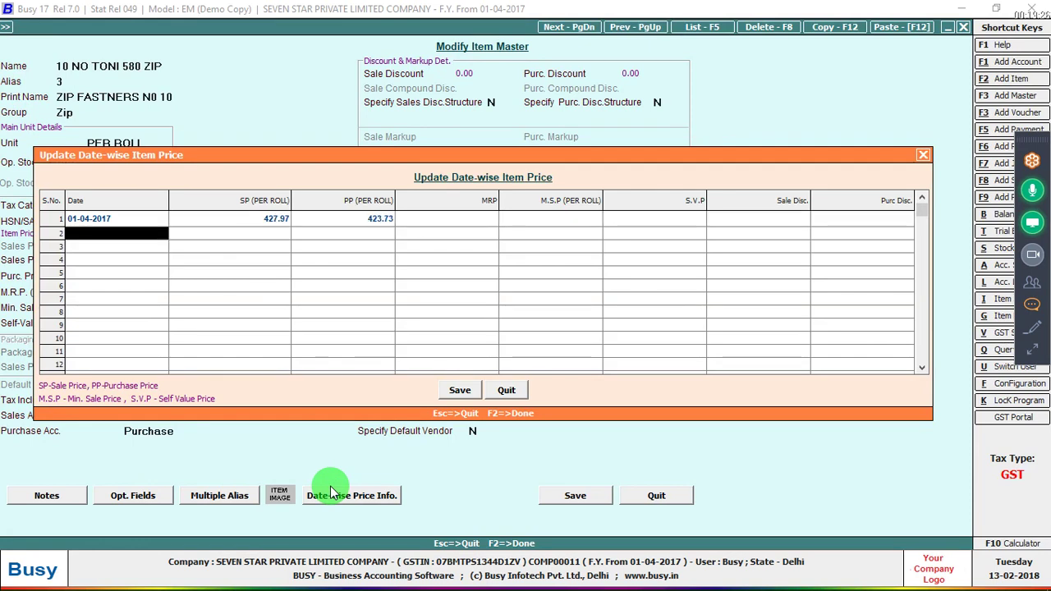
pyautogui.press('Return')
pyautogui.press('Return')
pyautogui.press('Return')
pyautogui.press('Return')
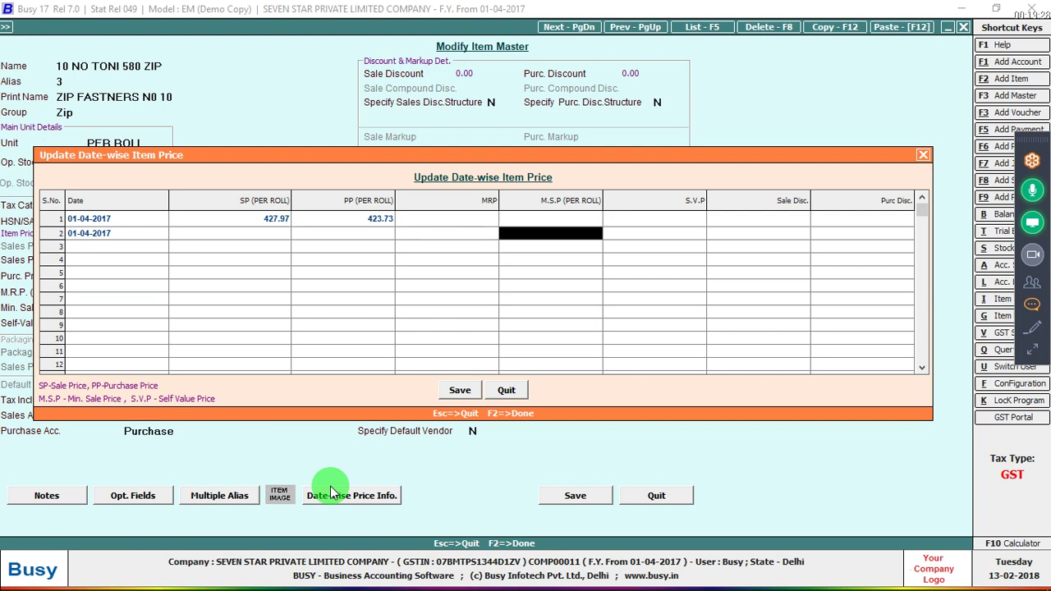
pyautogui.press('Return')
pyautogui.press('Return')
pyautogui.press('Return')
pyautogui.press('Return')
pyautogui.press('Return')
pyautogui.press('Return')
pyautogui.press('Return')
pyautogui.press('Return')
pyautogui.press('Return')
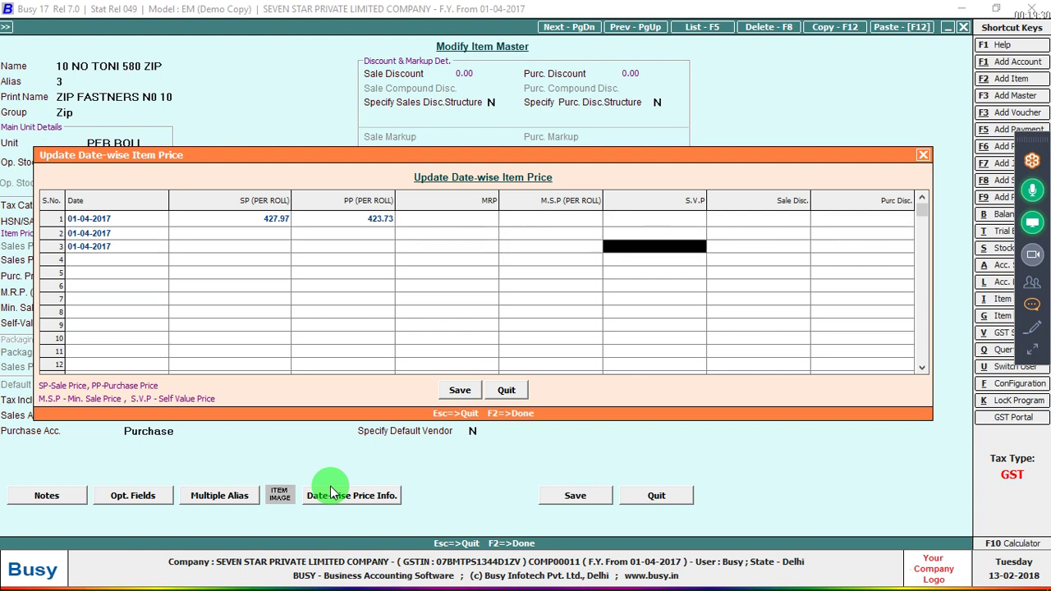
pyautogui.press('Return')
pyautogui.press('Return')
pyautogui.press('Return')
pyautogui.press('Return')
pyautogui.press('Return')
pyautogui.press('Return')
pyautogui.press('Return')
pyautogui.press('Return')
pyautogui.press('Return')
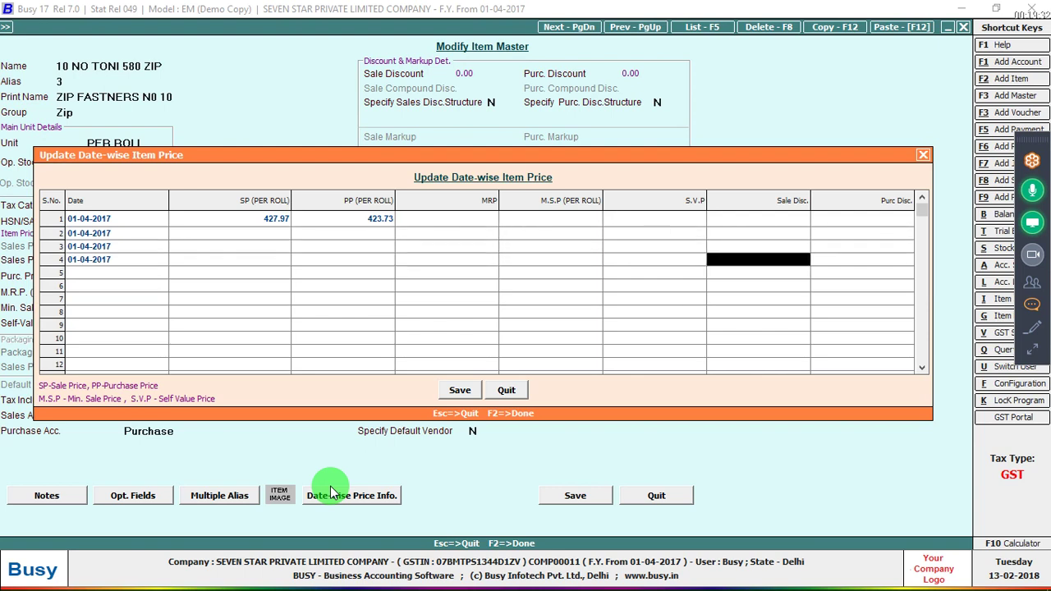
pyautogui.press('Return')
pyautogui.press('Return')
pyautogui.press('Return')
pyautogui.press('Return')
pyautogui.press('Return')
pyautogui.press('Return')
pyautogui.press('Return')
pyautogui.press('Return')
pyautogui.press('Return')
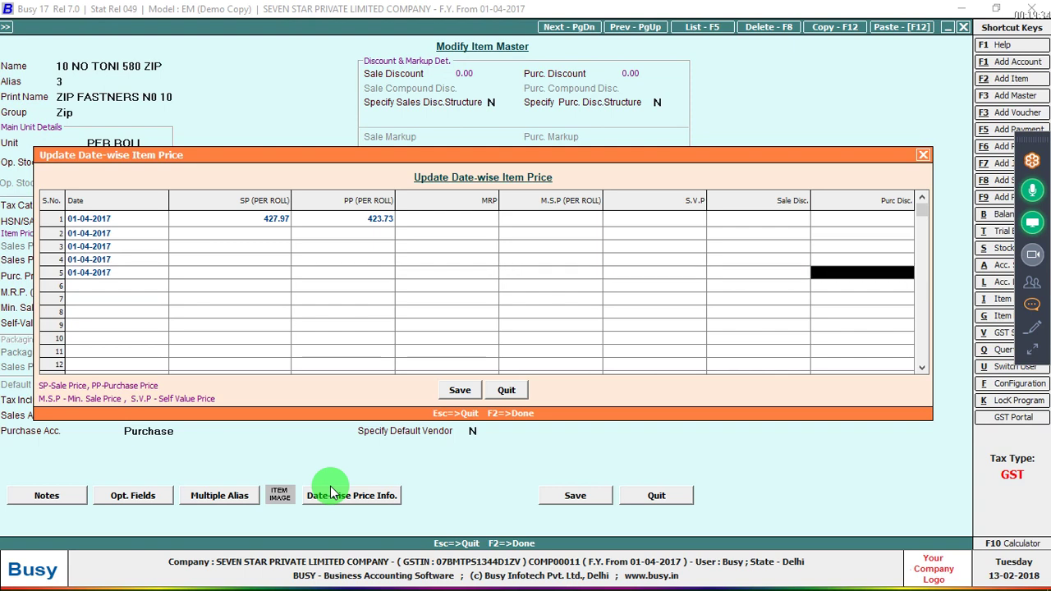
pyautogui.press('Return')
pyautogui.press('Return')
pyautogui.press('Return')
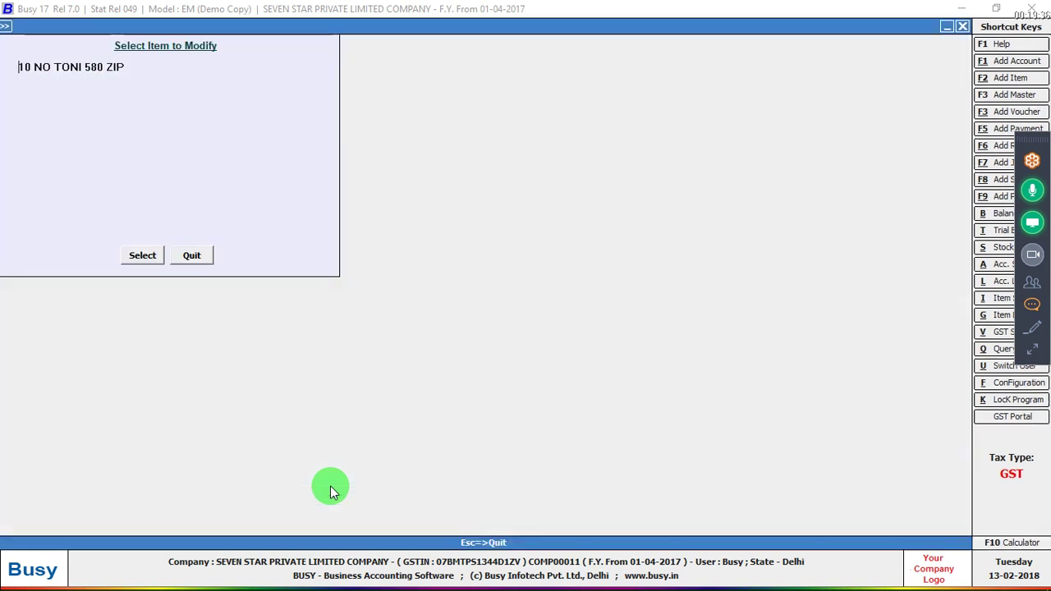
pyautogui.press('Escape')
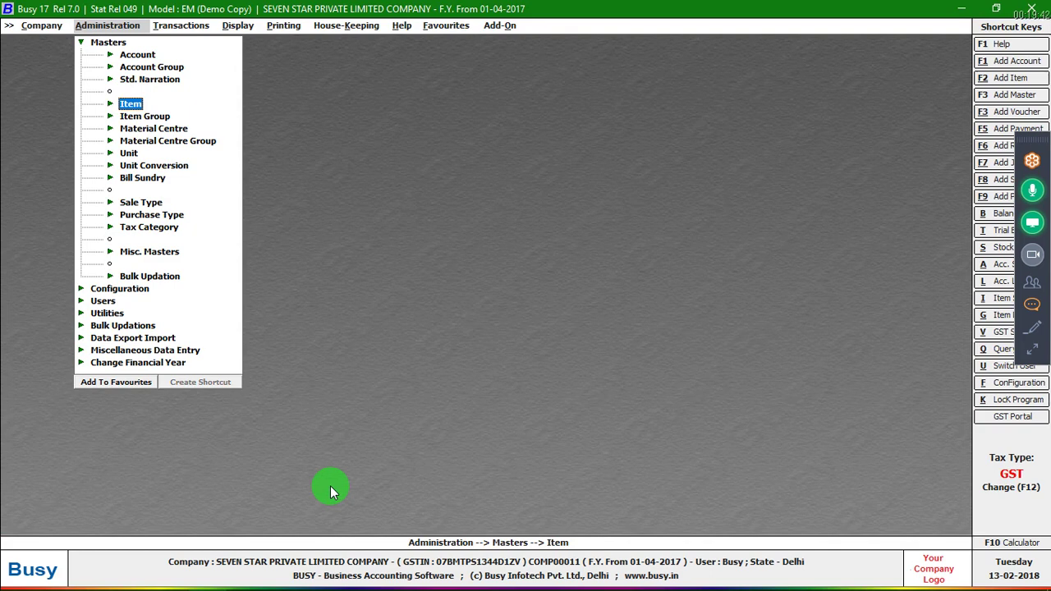
# View the list of states under Misc. Masters
pyautogui.press('Down')
pyautogui.press('Down')
pyautogui.press('Down')
pyautogui.press('Down')
pyautogui.press('Down')
pyautogui.press('Down')
pyautogui.press('Down')
pyautogui.press('Down')
pyautogui.press('Down')
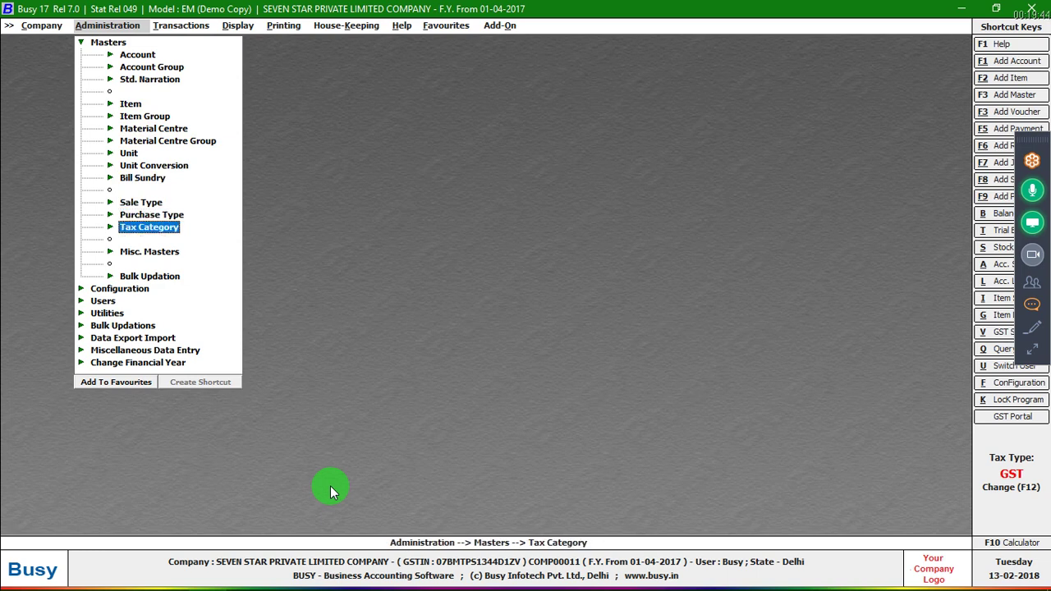
pyautogui.press('Down')
pyautogui.press('Return')
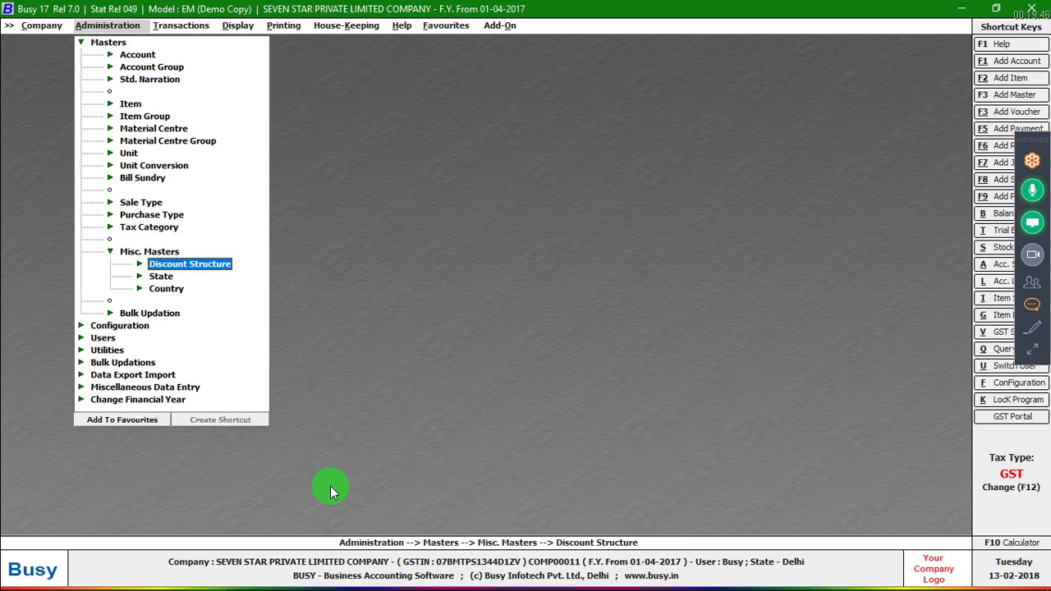
pyautogui.press('Down')
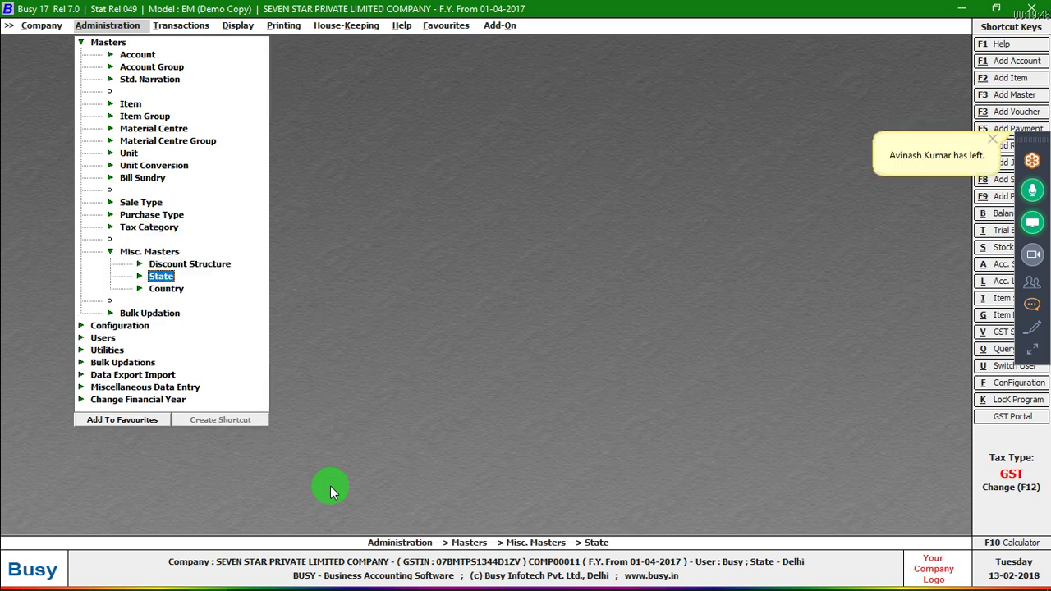
pyautogui.press('Return')
pyautogui.press('Down')
pyautogui.press('Down')
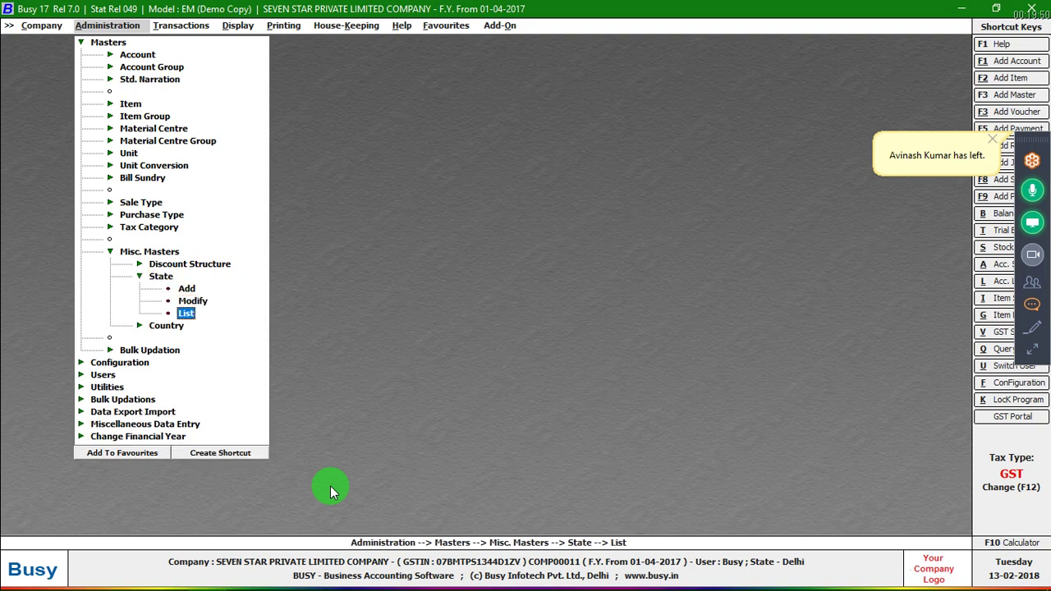
pyautogui.press('Return')
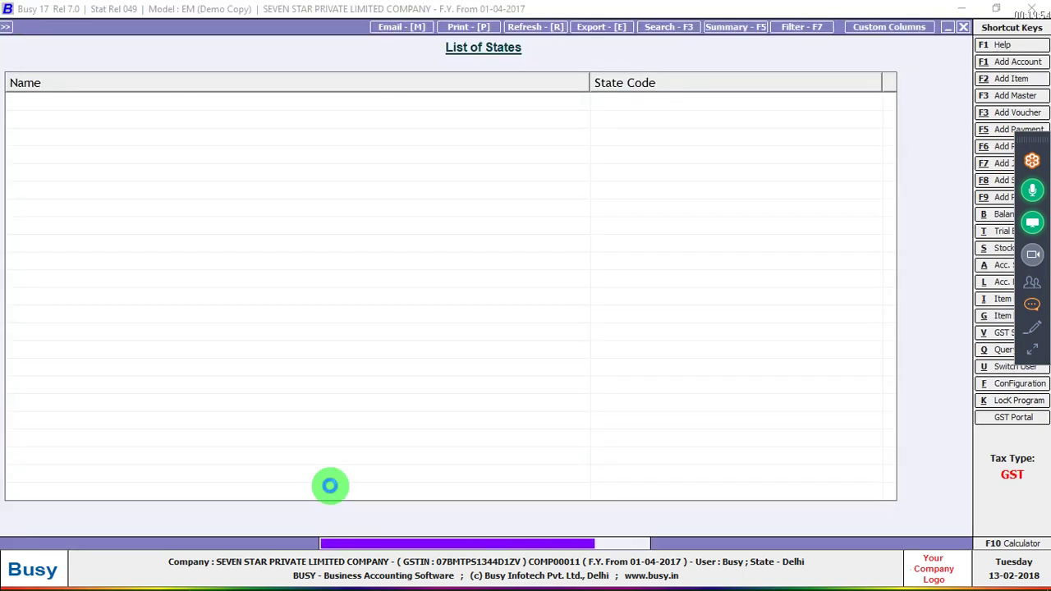
pyautogui.press('Down')
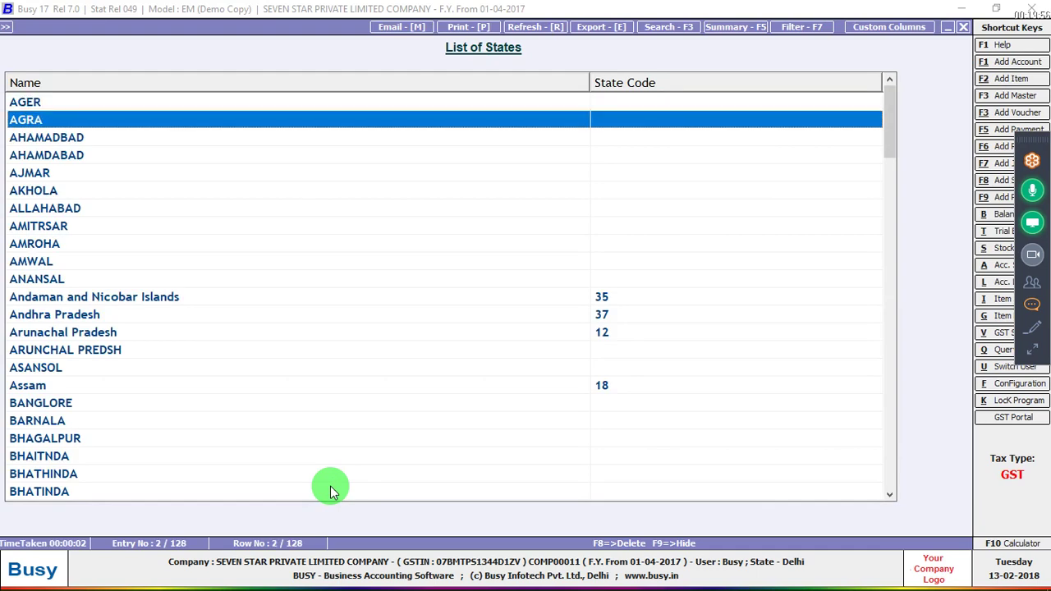
pyautogui.press('Escape')
pyautogui.press('Return')
pyautogui.press('Escape')
# Browse the country list and view the Abu Dhabi country record without changes
pyautogui.press('Down')
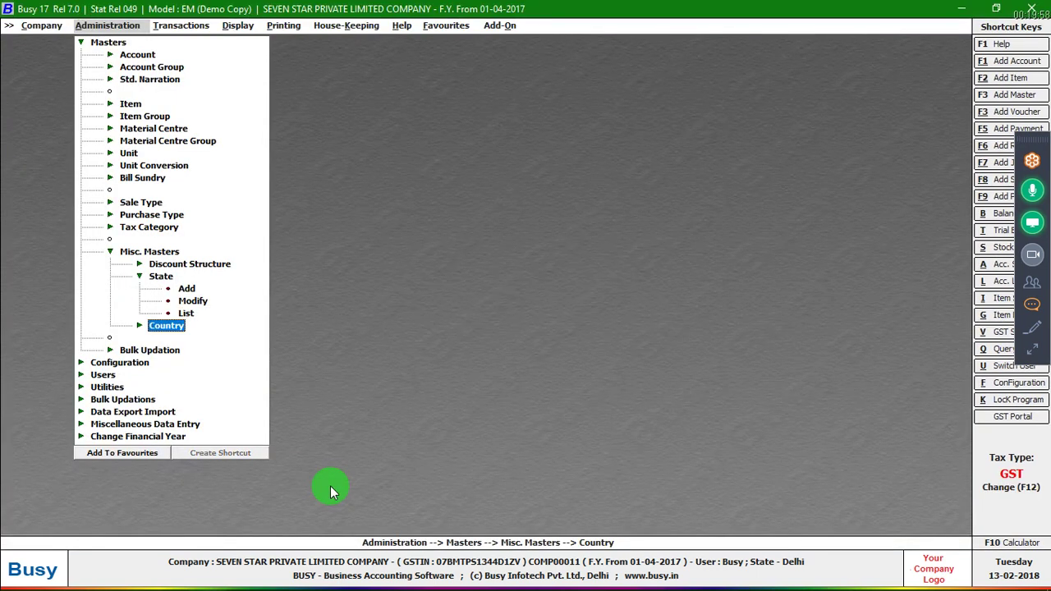
pyautogui.press('Escape')
pyautogui.press('Return')
pyautogui.press('Down')
pyautogui.press('Down')
pyautogui.press('Return')
pyautogui.press('Down')
pyautogui.press('Down')
pyautogui.press('Down')
pyautogui.press('Return')
pyautogui.press('Return')
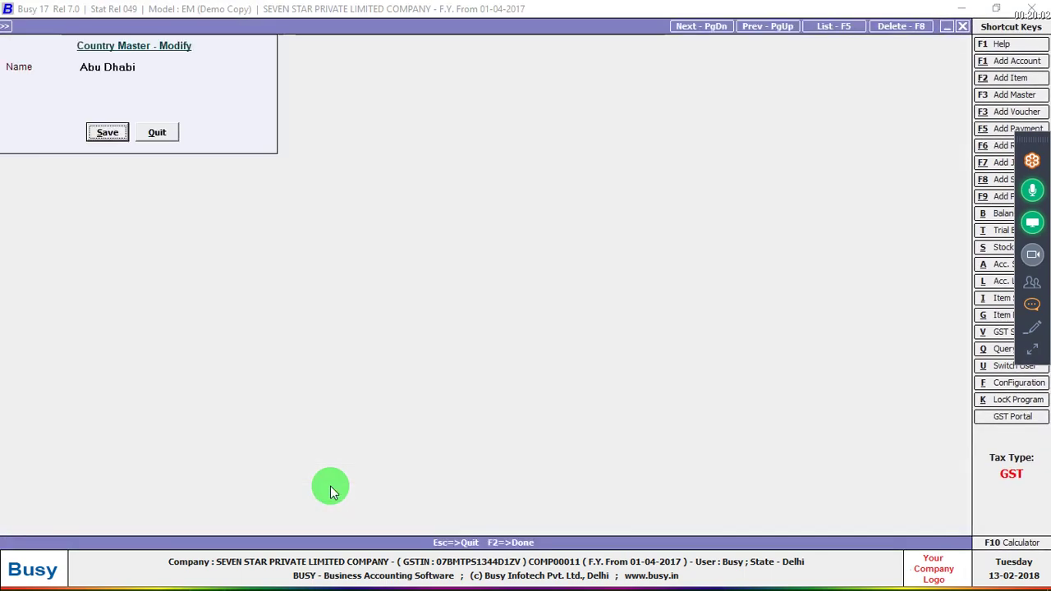
pyautogui.press('Escape')
# Start a new discount structure, discard it, and expand the Configuration functions
pyautogui.press('Return')
pyautogui.press('Escape')
pyautogui.press('Escape')
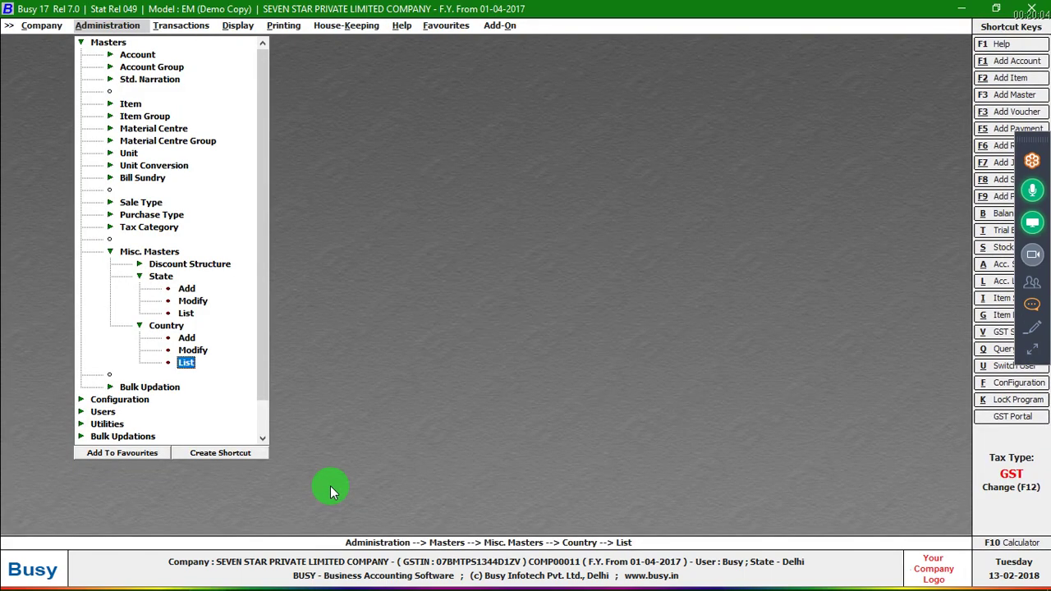
pyautogui.press('Escape')
pyautogui.press('Up')
pyautogui.press('Up')
pyautogui.press('Escape')
pyautogui.press('Up')
pyautogui.press('Return')
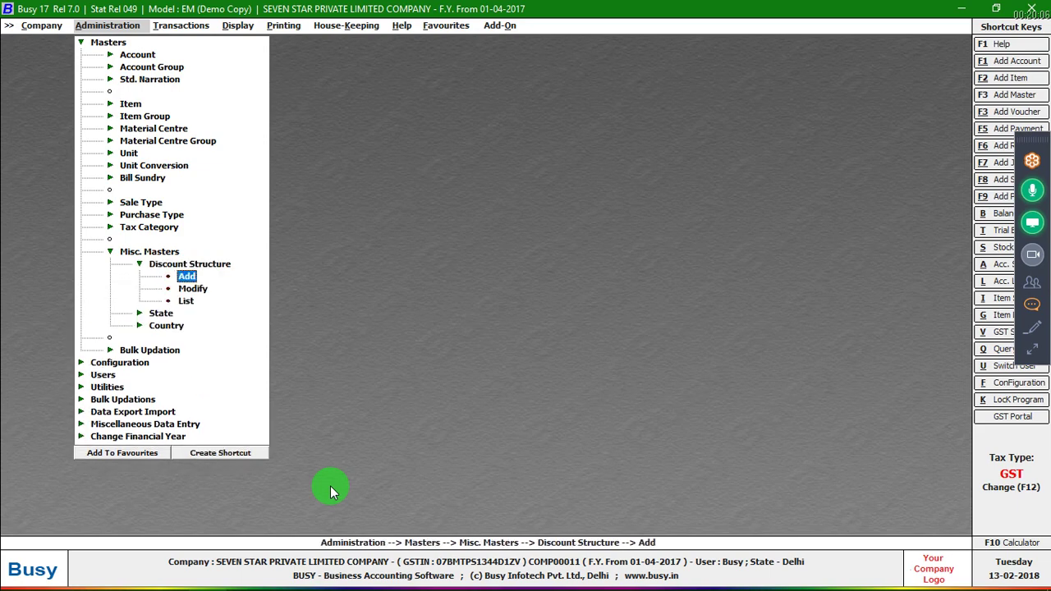
pyautogui.press('Return')
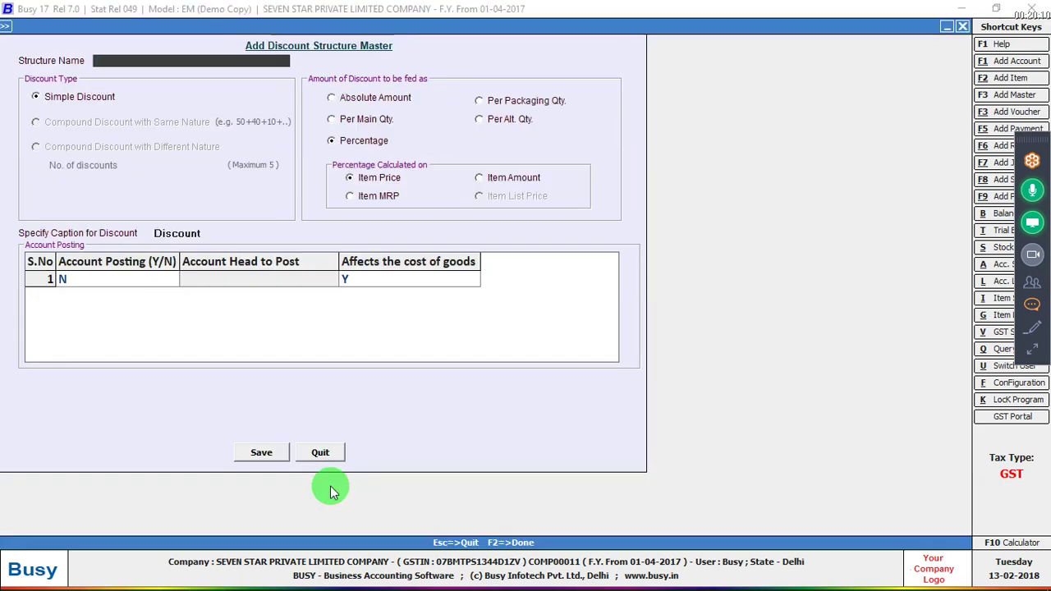
pyautogui.press('Escape')
pyautogui.press('Escape')
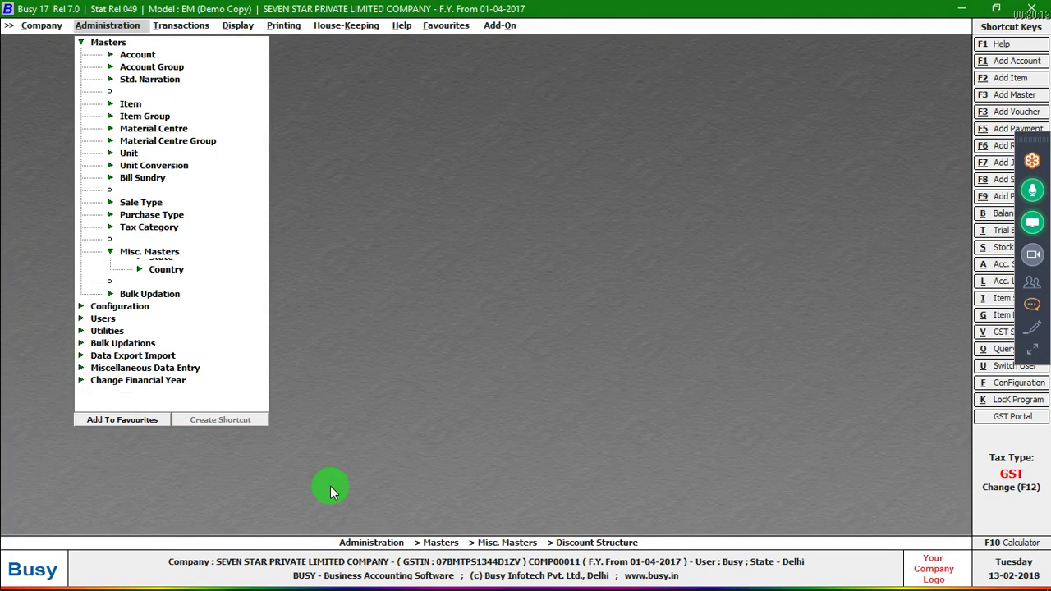
pyautogui.press('Escape')
pyautogui.press('Escape')
pyautogui.press('Down')
pyautogui.press('Return')
# Set item-wise discount to Y for the Sales Gst voucher series, then return to Masters
pyautogui.press('Down')
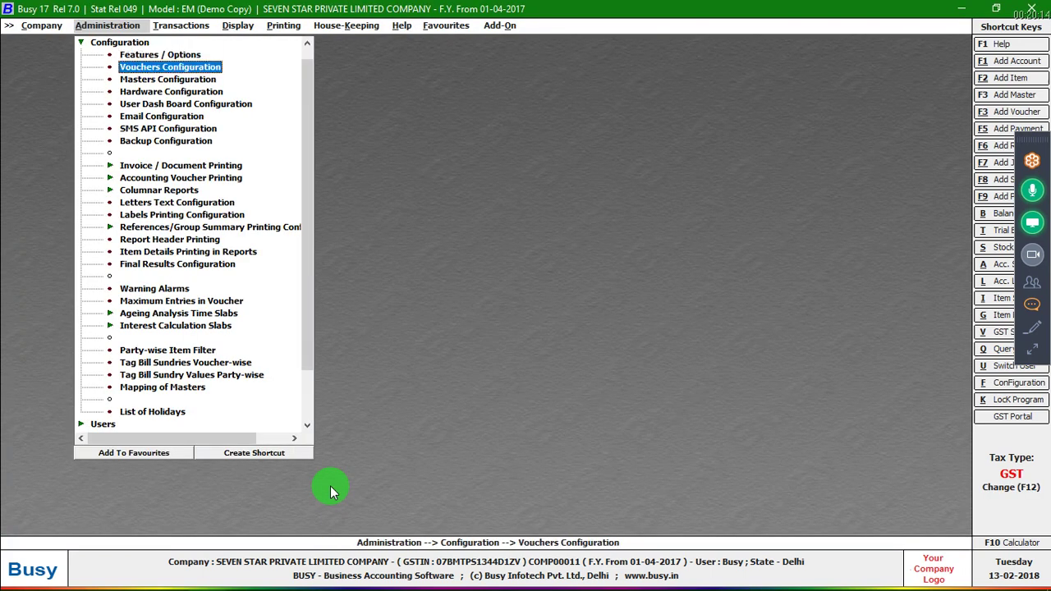
pyautogui.press('Return')
pyautogui.press('Right')
pyautogui.press('Down')
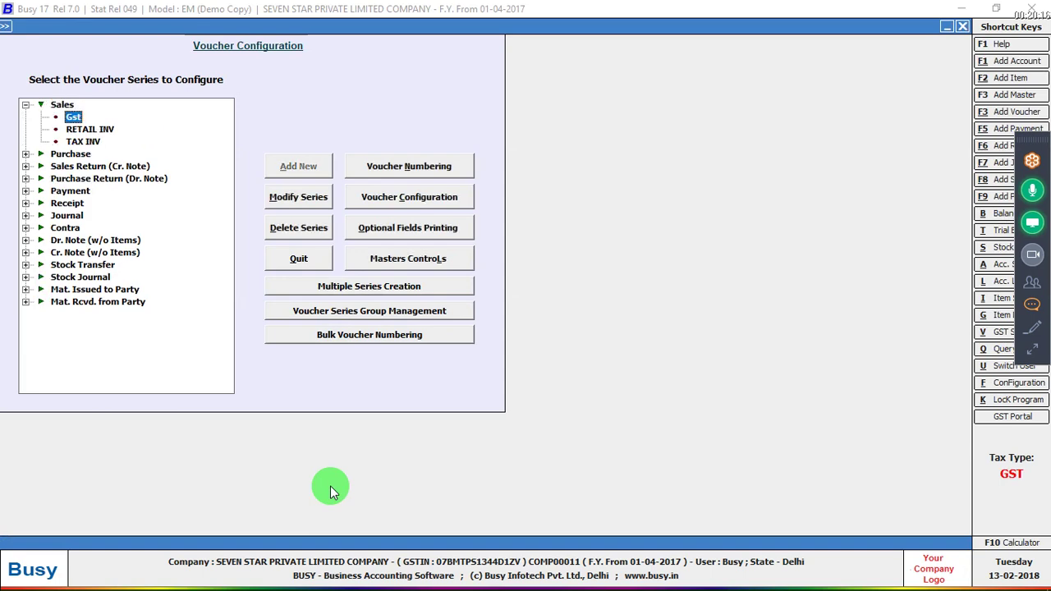
pyautogui.press('Tab')
pyautogui.press('Tab')
pyautogui.press('Tab')
pyautogui.press('Tab')
pyautogui.press('Tab')
pyautogui.press('Tab')
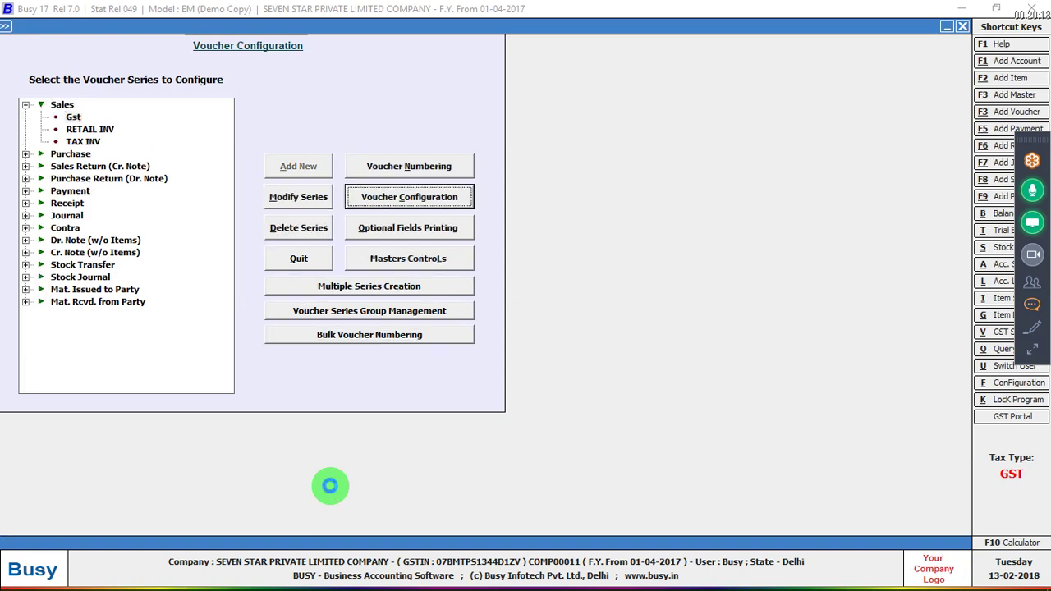
pyautogui.press('Return')
pyautogui.press('Return')
pyautogui.write('Y')
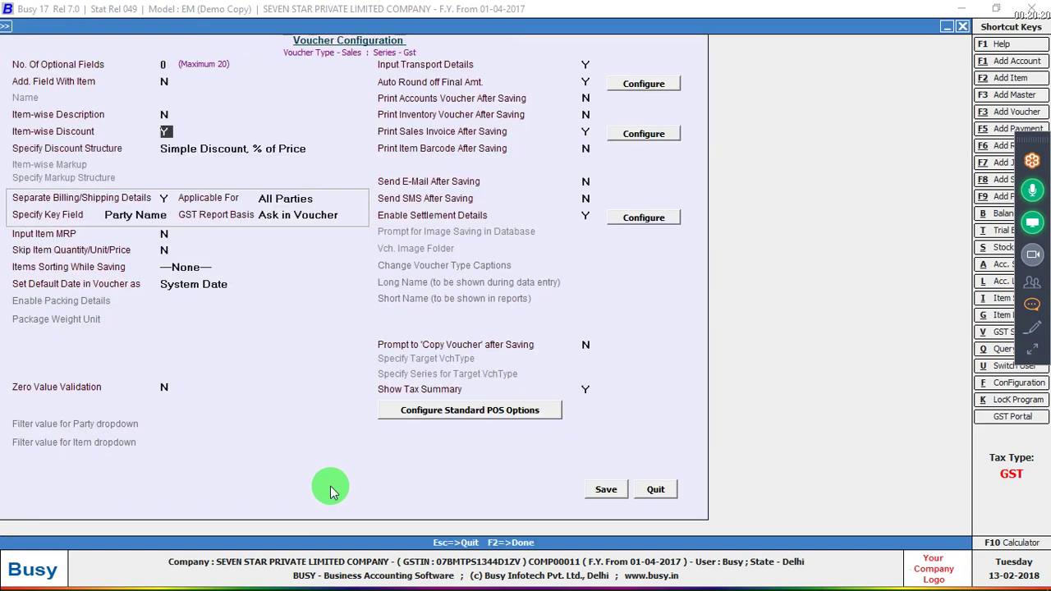
pyautogui.press('Escape')
pyautogui.press('Escape')
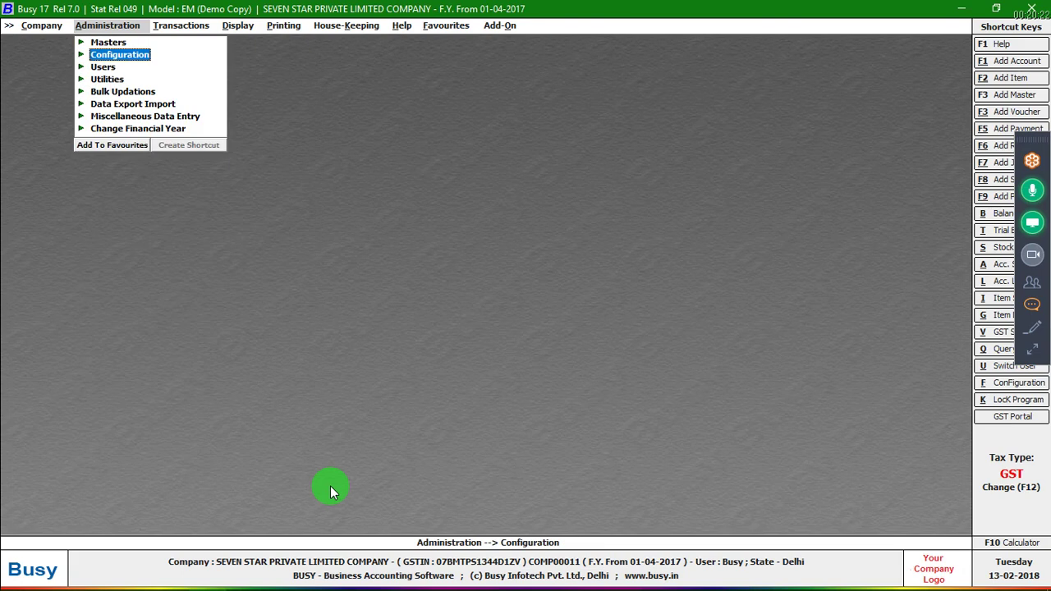
pyautogui.press('Up')
pyautogui.press('Right')
# Under Bulk Updation, back out of Party GSTIN/State and launch Check/Update Item HSN/Tax Category
pyautogui.press('Down')
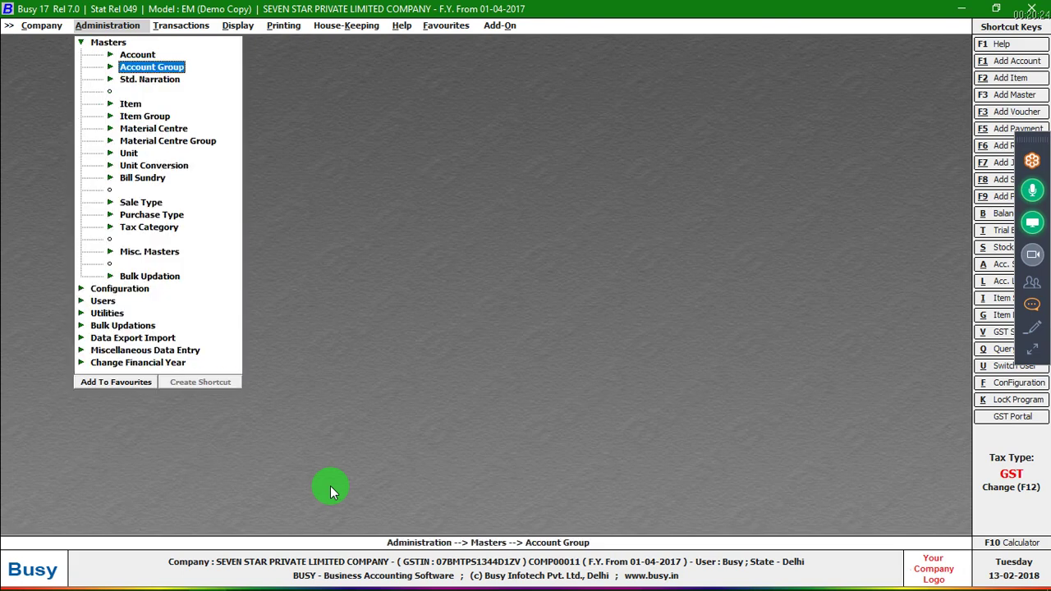
pyautogui.press('Down')
pyautogui.press('Down')
pyautogui.press('Down')
pyautogui.press('Down')
pyautogui.press('Down')
pyautogui.press('Down')
pyautogui.press('Down')
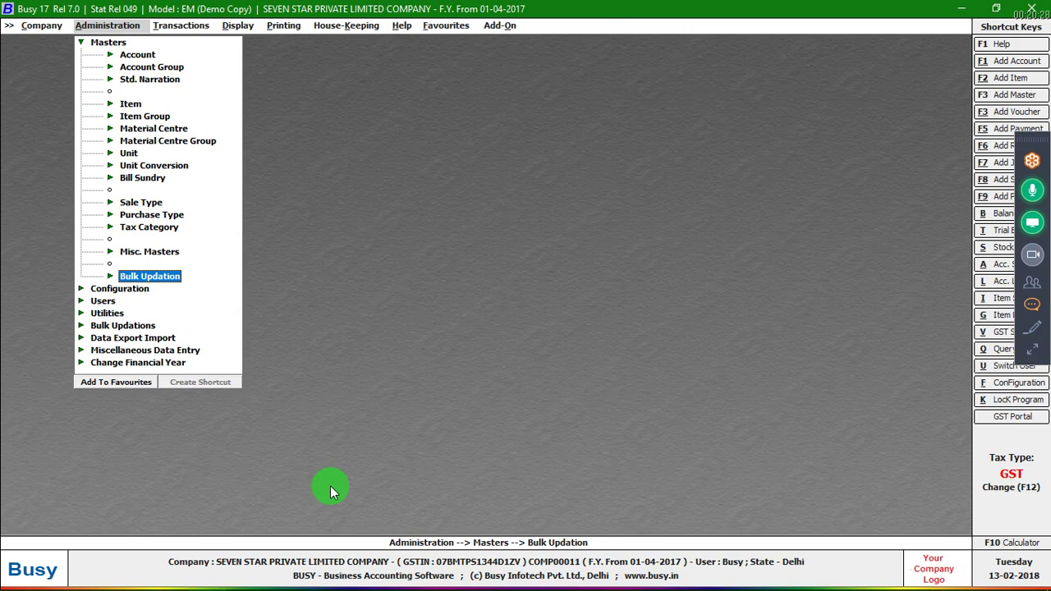
pyautogui.press('Return')
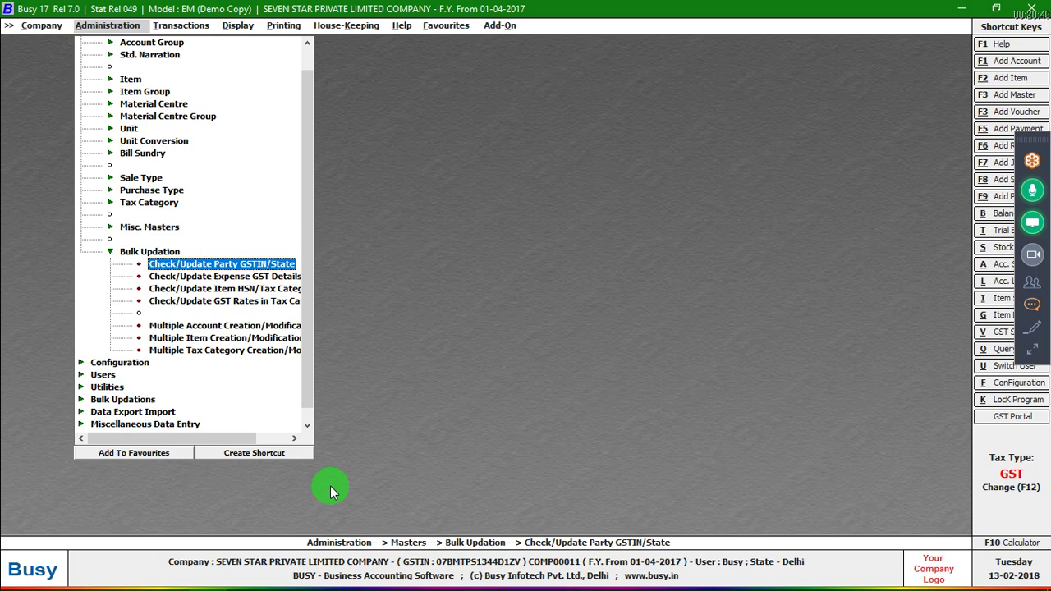
pyautogui.press('Return')
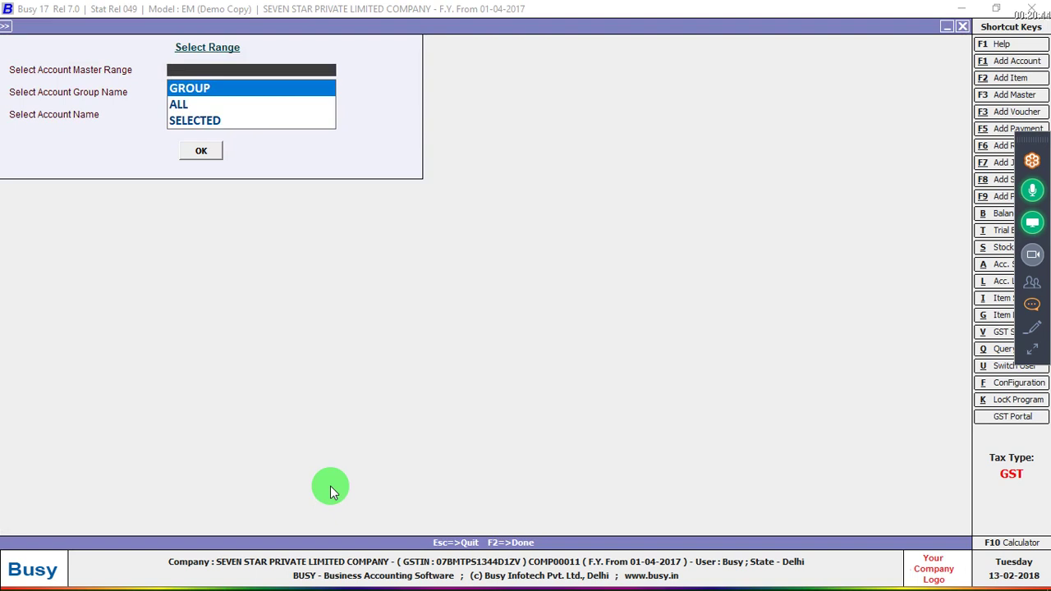
pyautogui.press('Escape')
pyautogui.press('Escape')
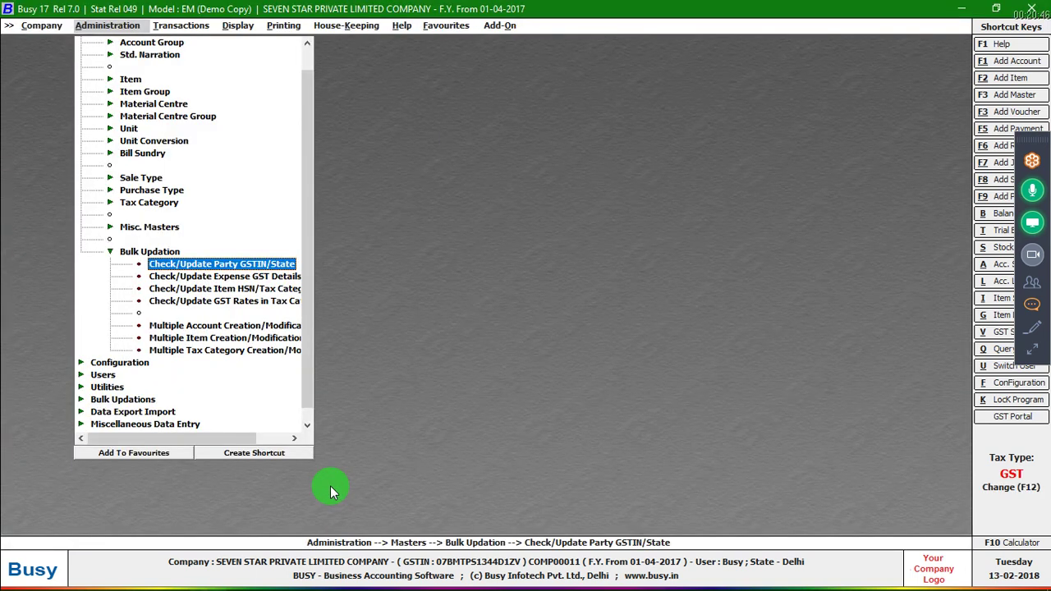
pyautogui.press('Down')
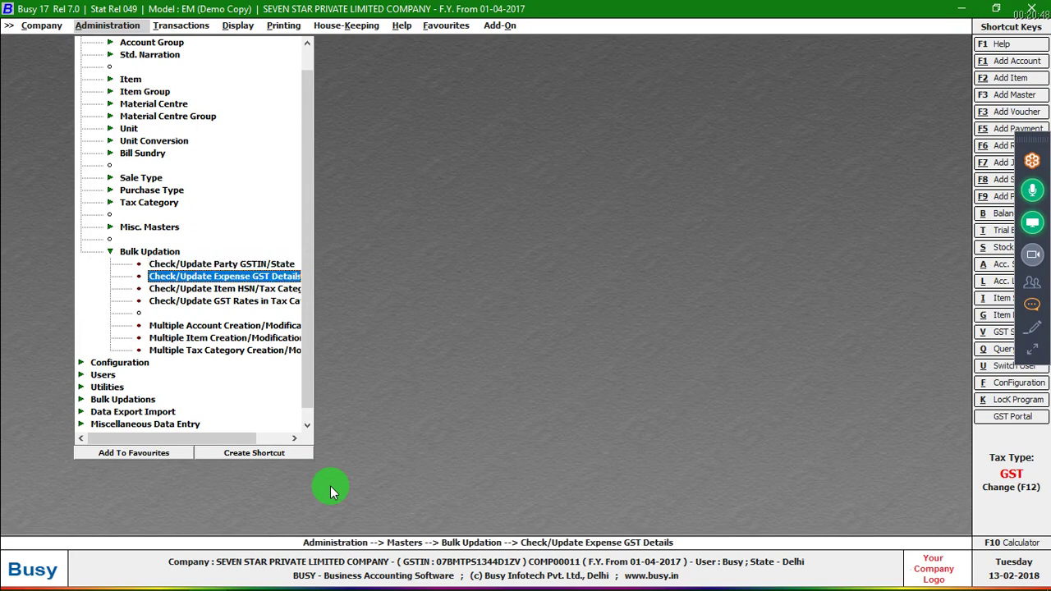
pyautogui.press('Down')
pyautogui.press('Return')
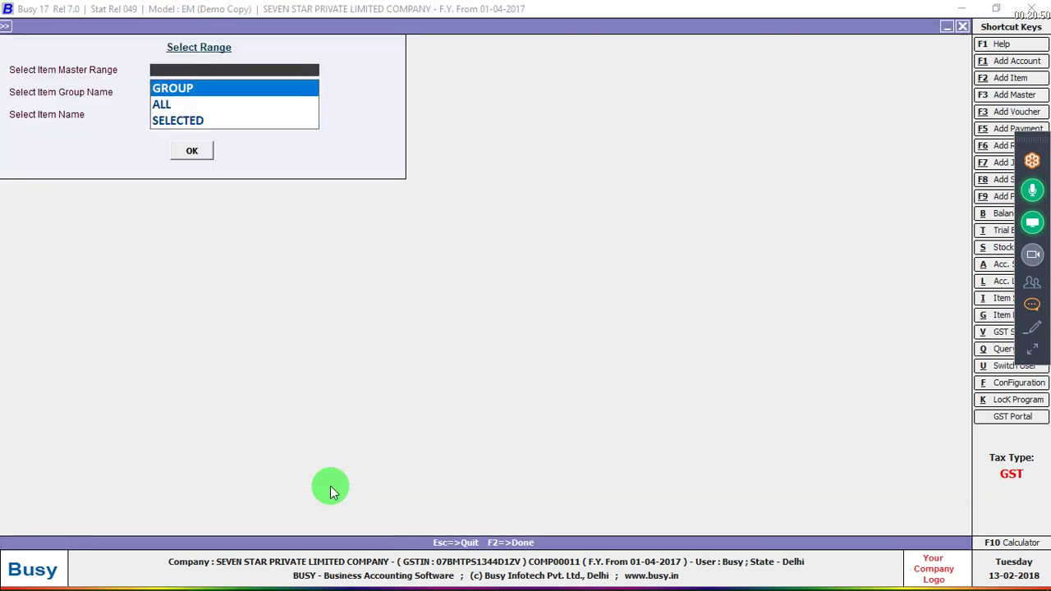
# Load all items, abort the load, and browse HSN codes and tax categories to row 42
pyautogui.press('Down')
pyautogui.press('Return')
pyautogui.press('Return')
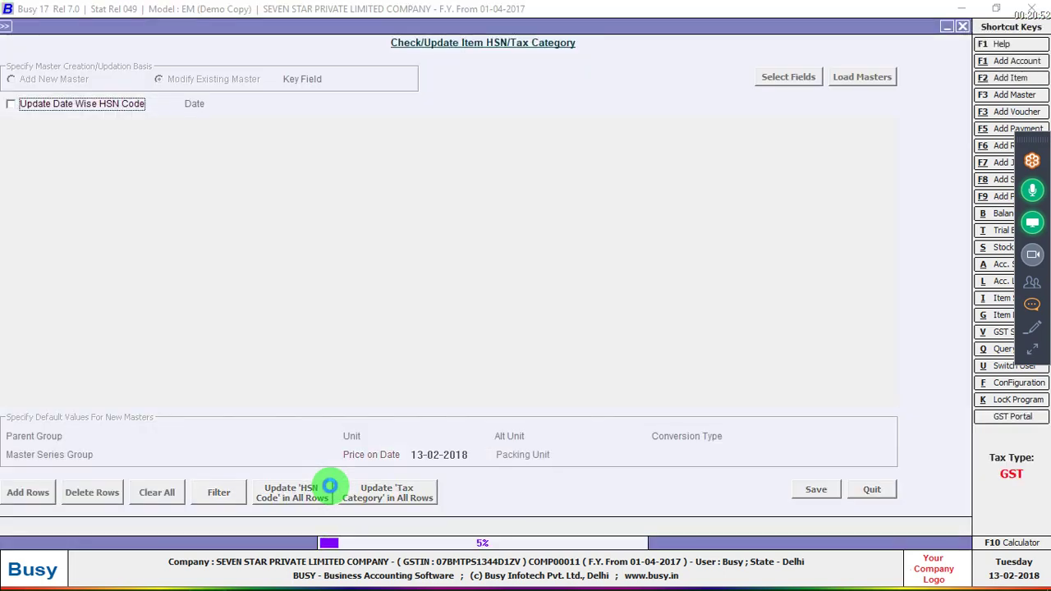
pyautogui.press('Escape')
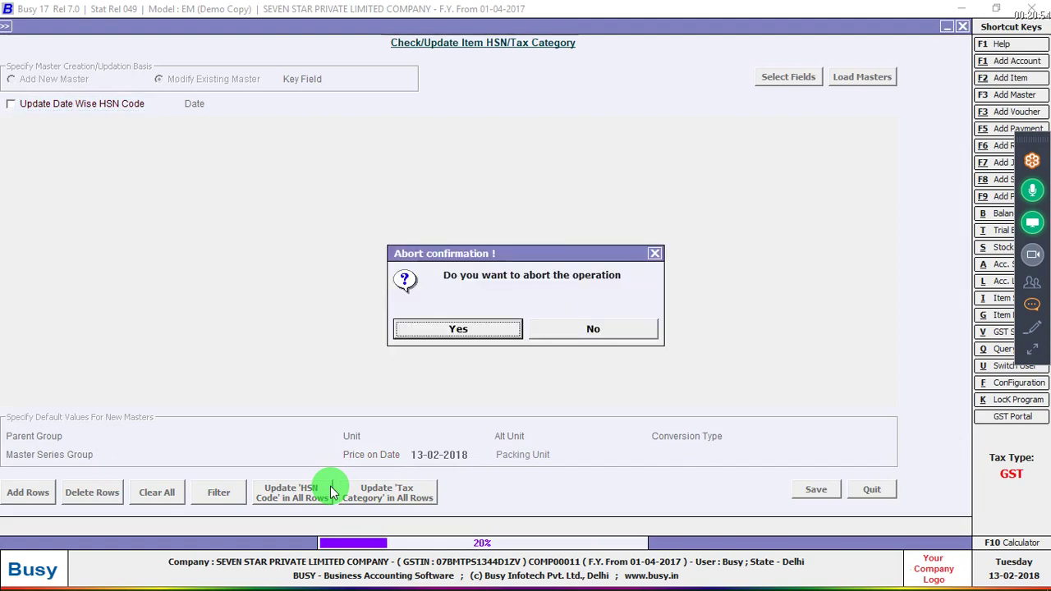
pyautogui.press('Return')
pyautogui.press('Return')
pyautogui.press('Down')
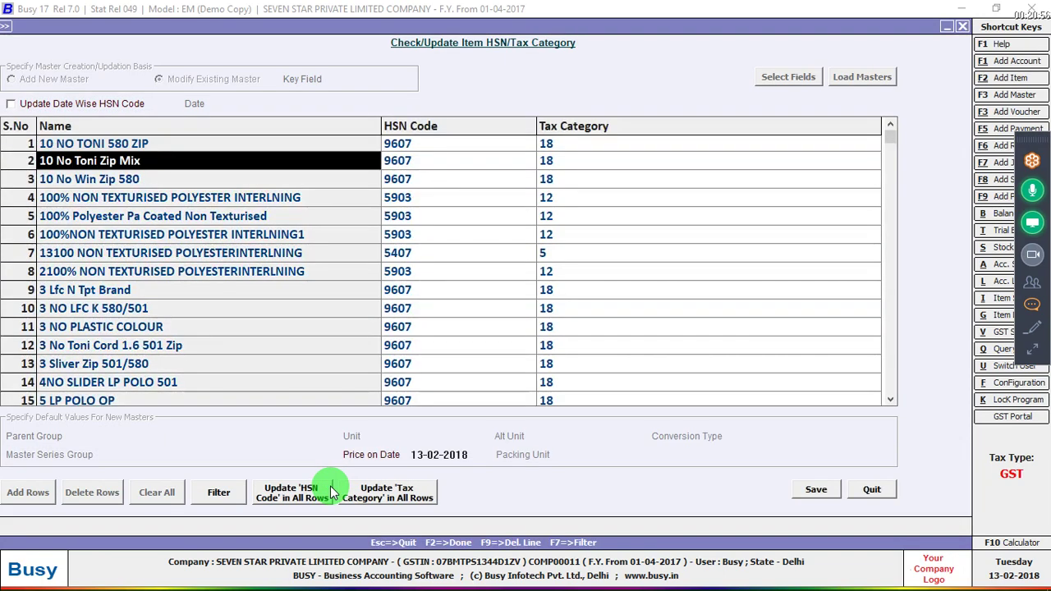
pyautogui.press('Down')
pyautogui.press('Down')
pyautogui.press('Down')
pyautogui.press('Right')
pyautogui.press('Right')
pyautogui.press('Down')
pyautogui.press('Down')
pyautogui.press('Down')
pyautogui.press('Down')
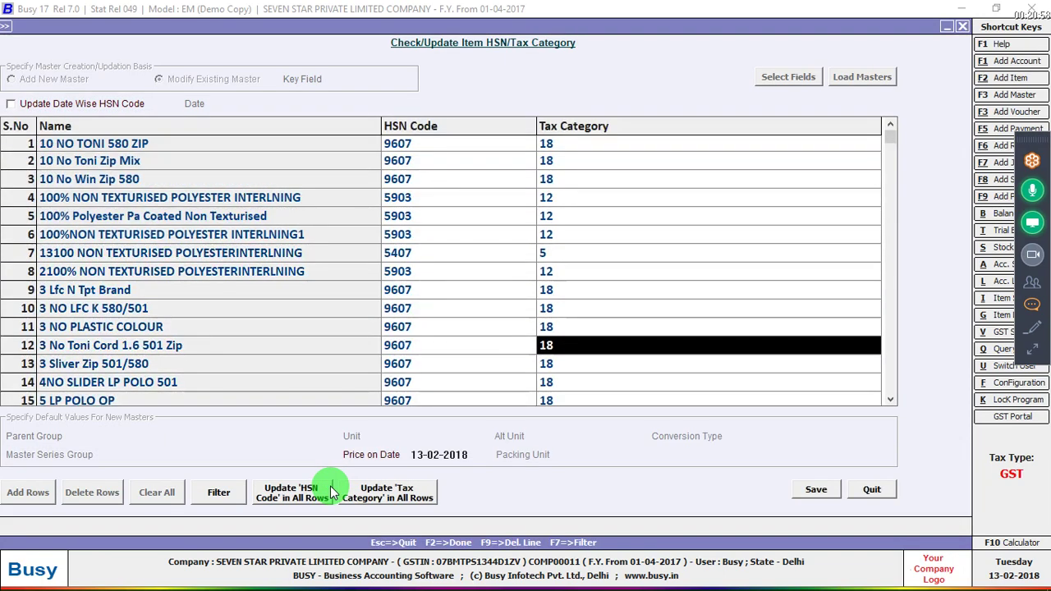
pyautogui.press('Down')
pyautogui.press('Down')
pyautogui.press('Down')
pyautogui.press('Down')
pyautogui.press('Down')
pyautogui.press('Down')
pyautogui.press('Down')
pyautogui.press('Down')
pyautogui.press('Down')
pyautogui.press('Left')
pyautogui.press('Left')
pyautogui.press('Up')
pyautogui.press('Up')
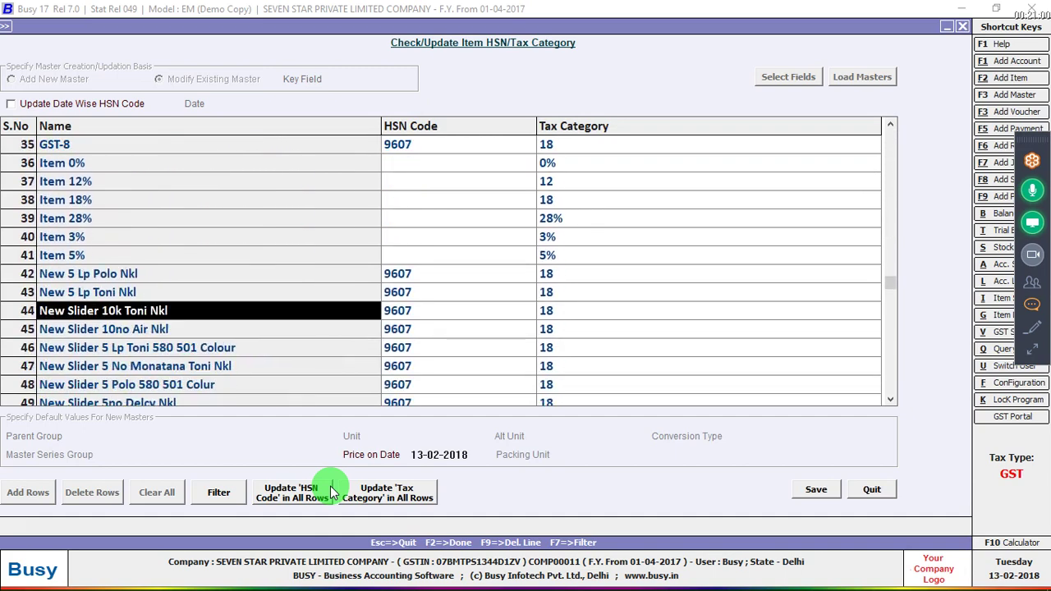
pyautogui.press('Up')
pyautogui.press('Up')
pyautogui.press('Right')
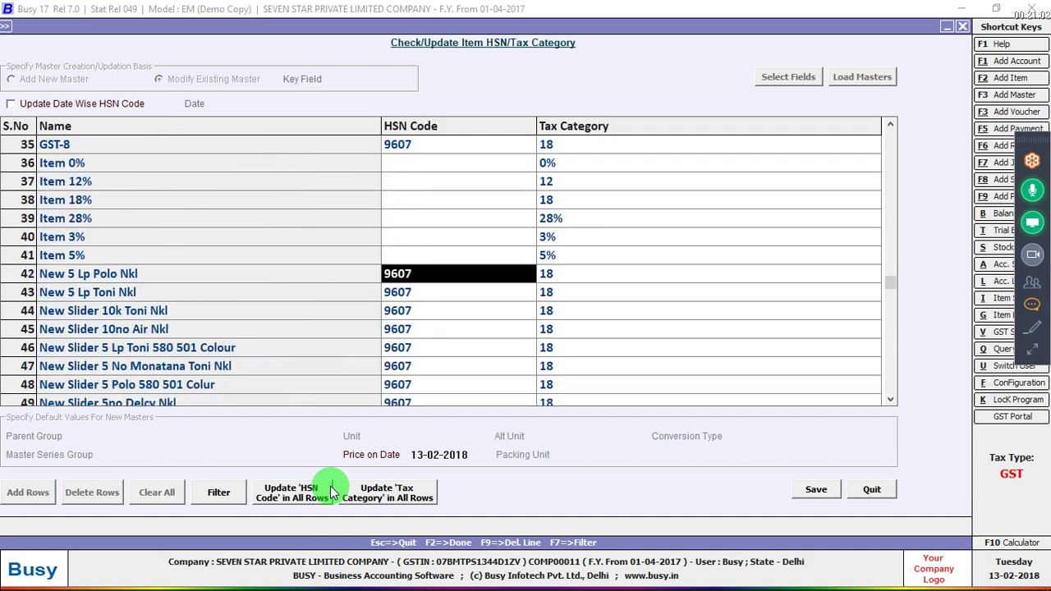
# Close the HSN/Tax Category grid and exit Busy 17 to the desktop
pyautogui.press('Escape')
pyautogui.press('Escape')
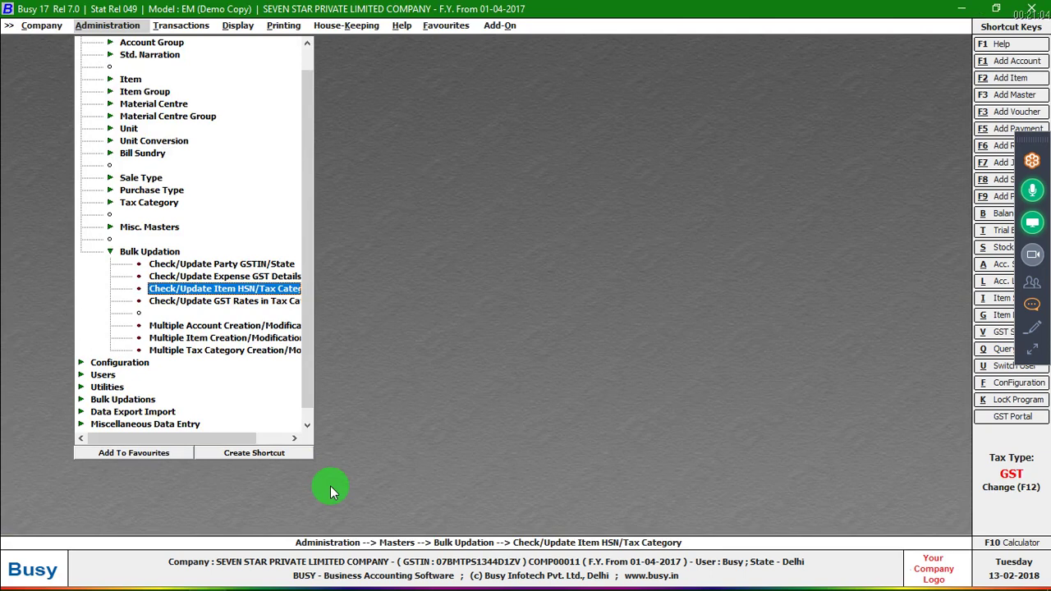
pyautogui.press('Escape')
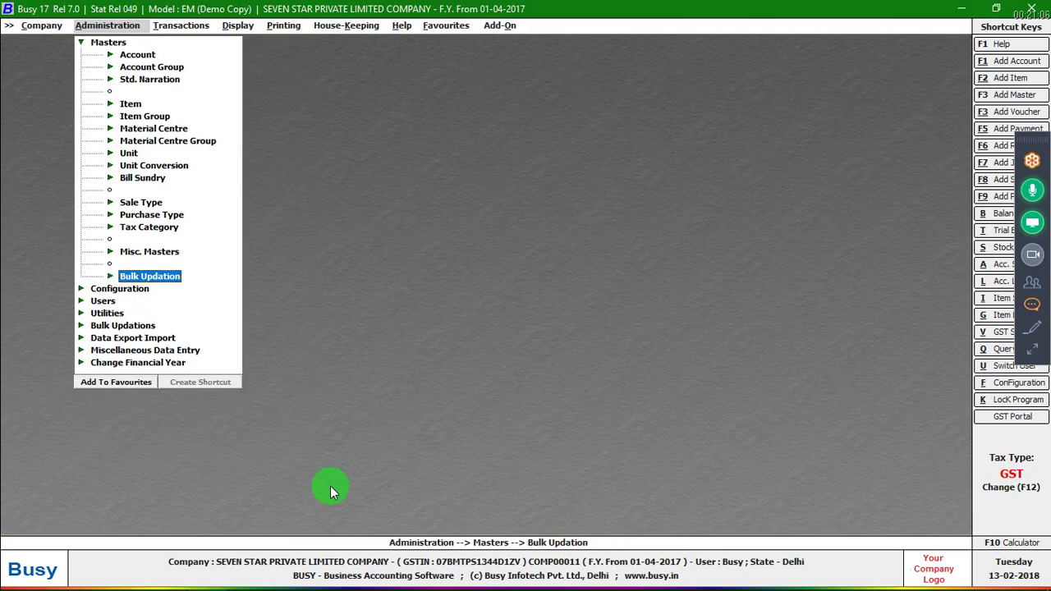
pyautogui.press('Escape')
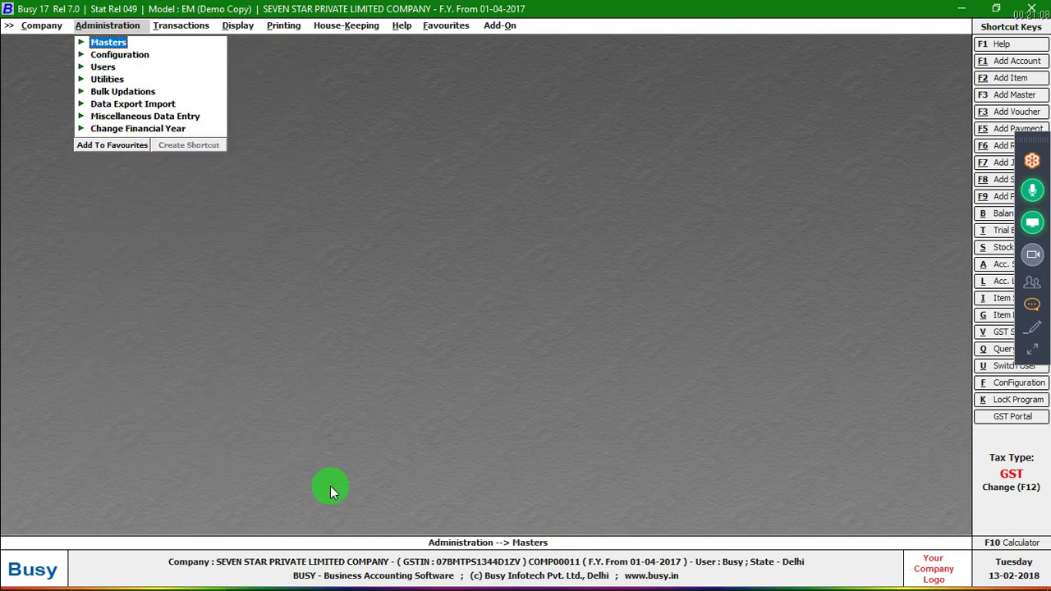
pyautogui.press('Return')
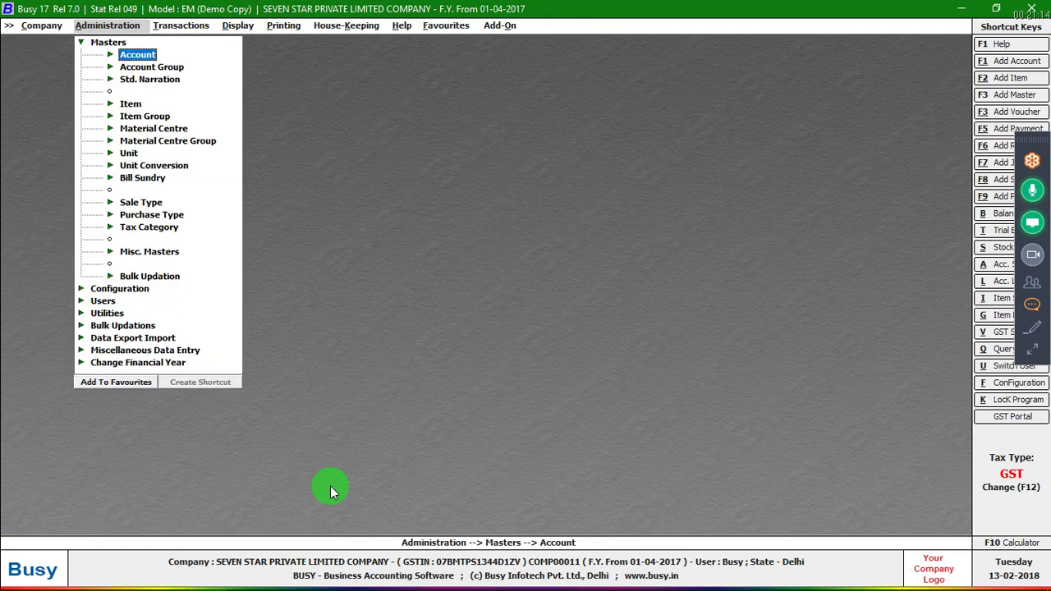
pyautogui.press('super+d')
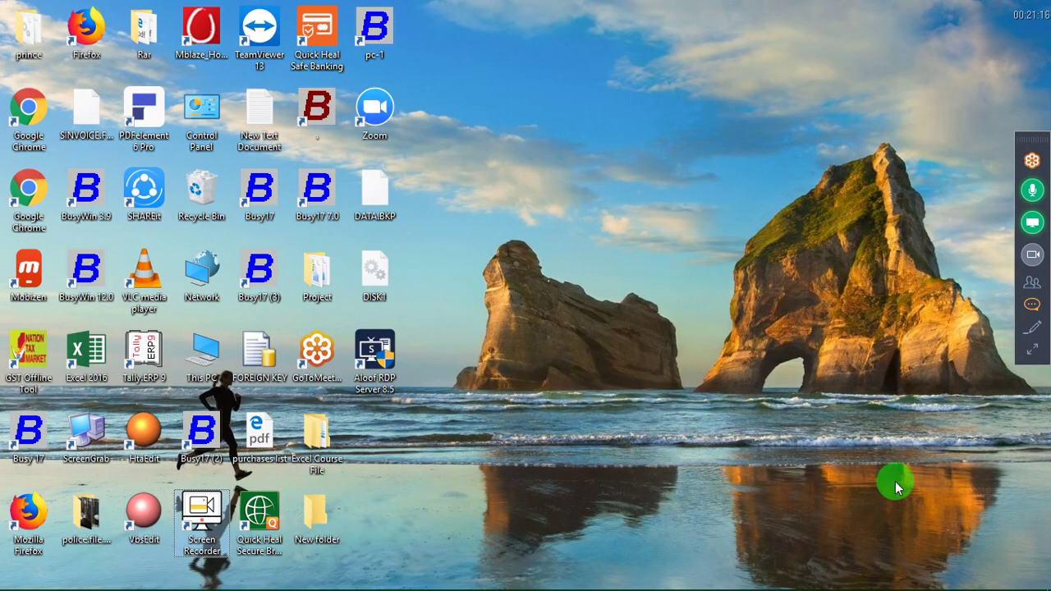
# Expand the GoToMeeting side bar into the full panel and check an attendee's actions menu
pyautogui.click(1030, 351)
pyautogui.click(1032, 352)
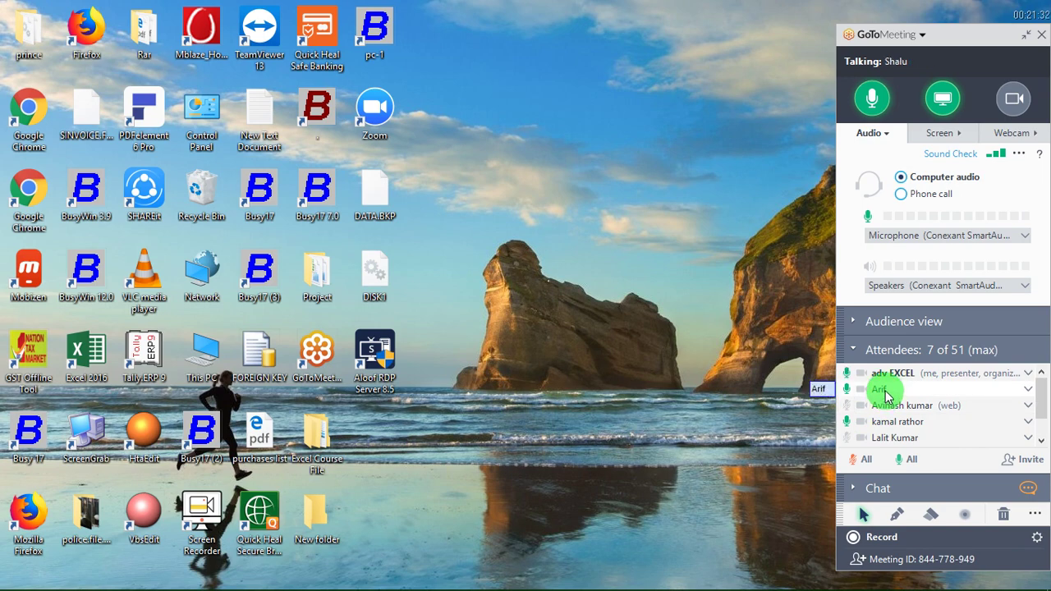
pyautogui.rightClick(885, 393)
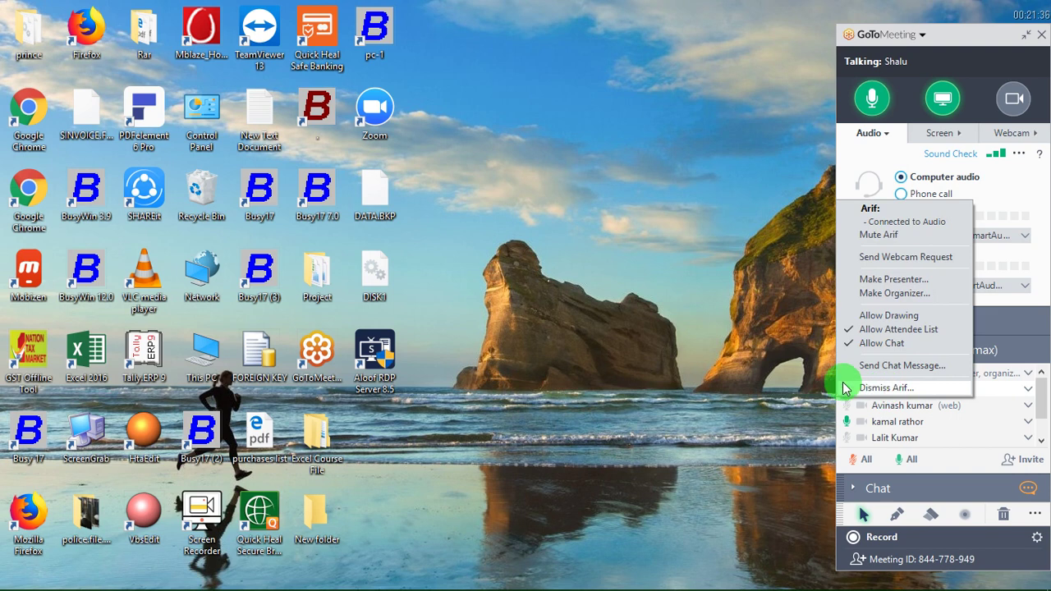
pyautogui.click(801, 374)
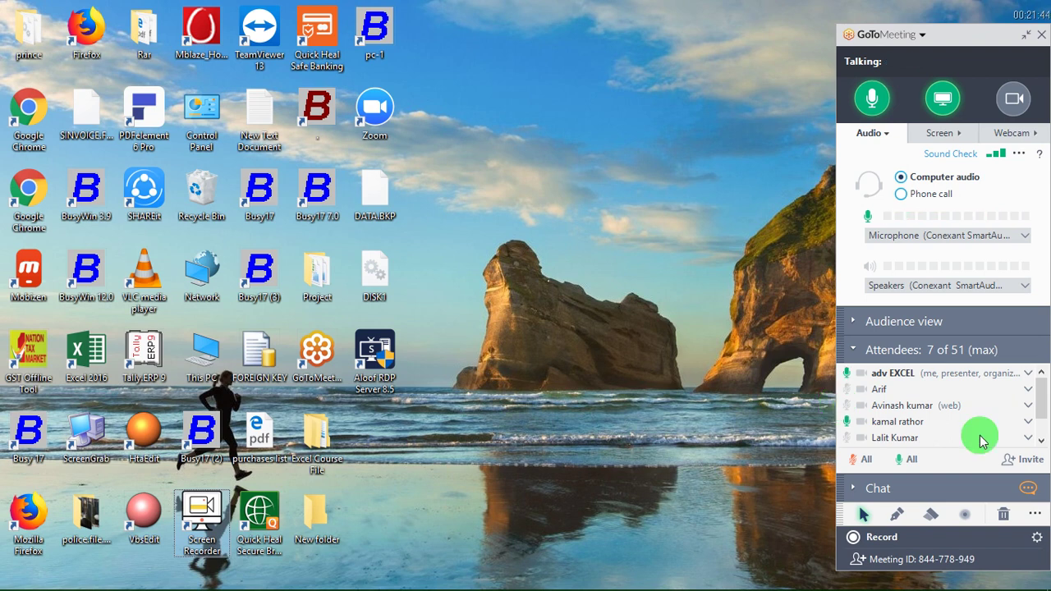
# Mute your own microphone and bring up the screen recorder's controls
pyautogui.scroll(-1, 1040, 437)
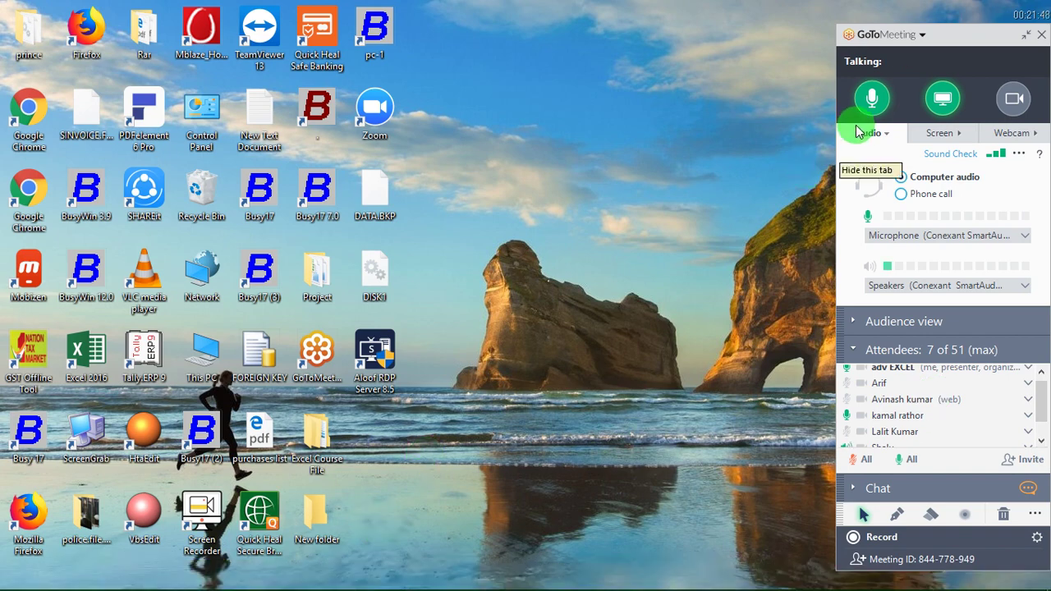
pyautogui.click(869, 103)
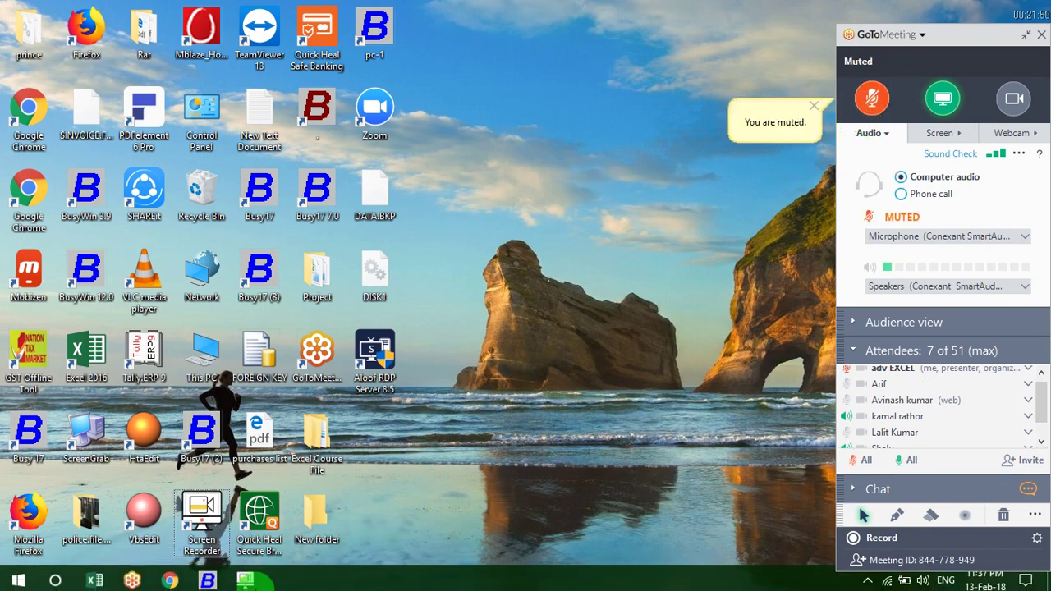
pyautogui.click(247, 578)
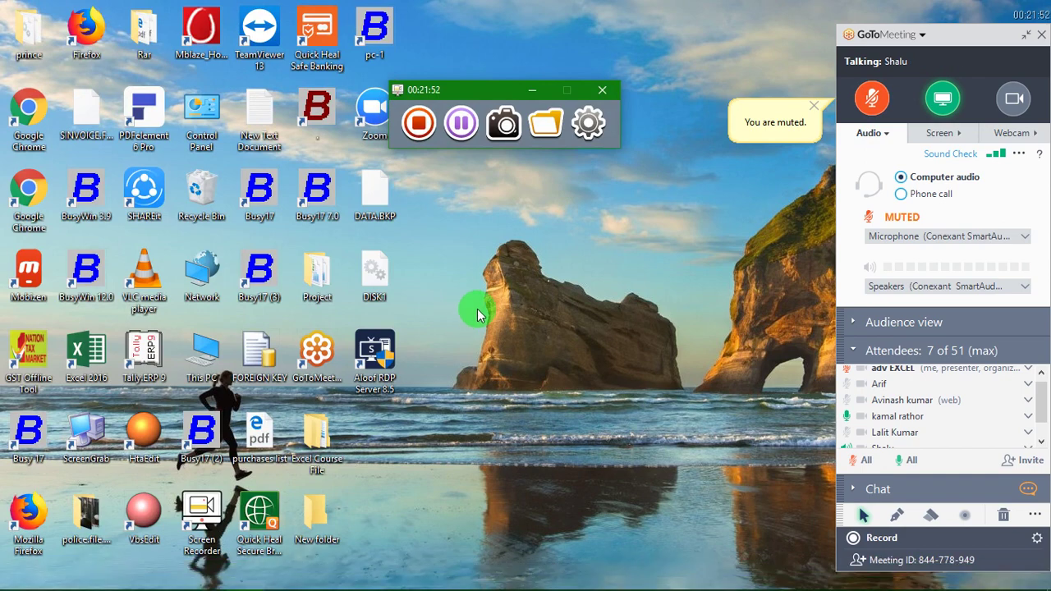